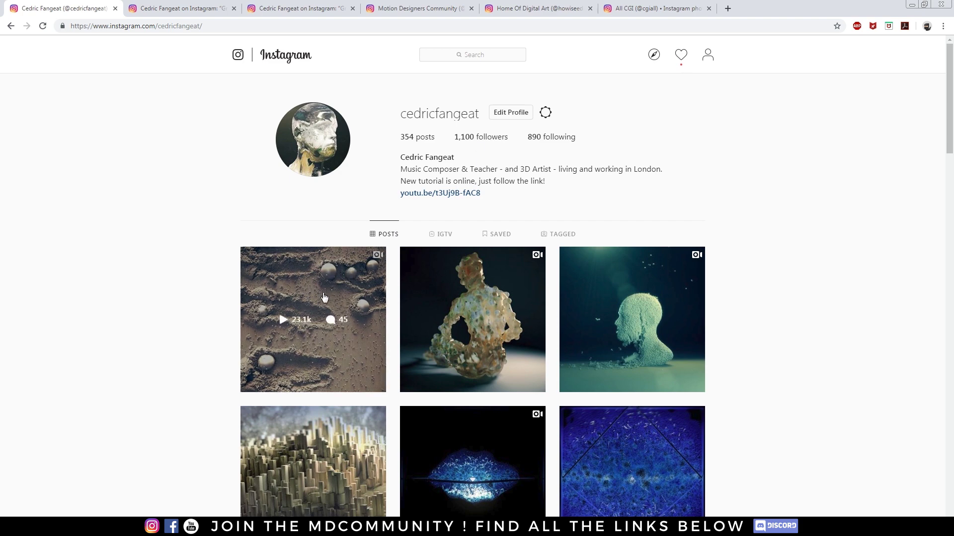
Open the sand-and-spheres Instagram post on its own page and play its video briefly.
click(323, 297)
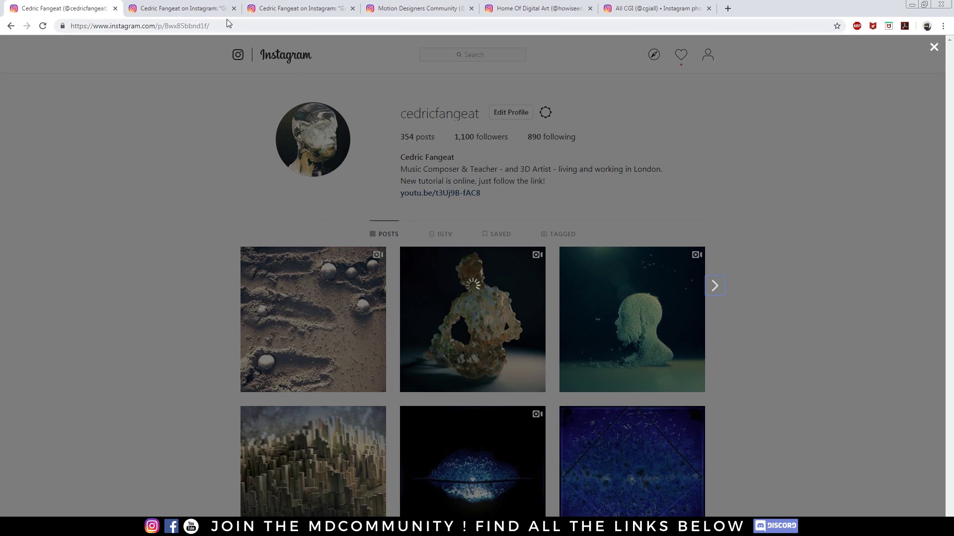
click(199, 11)
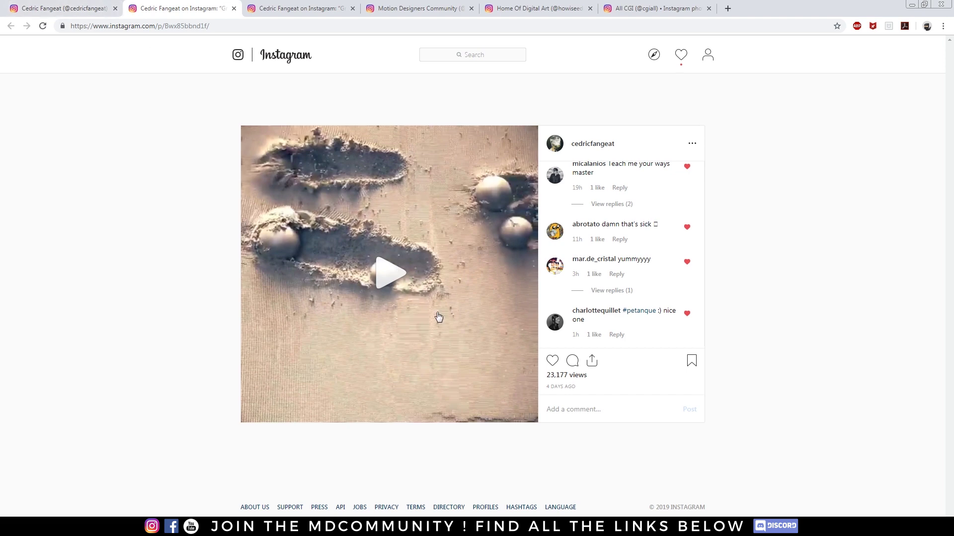
click(388, 279)
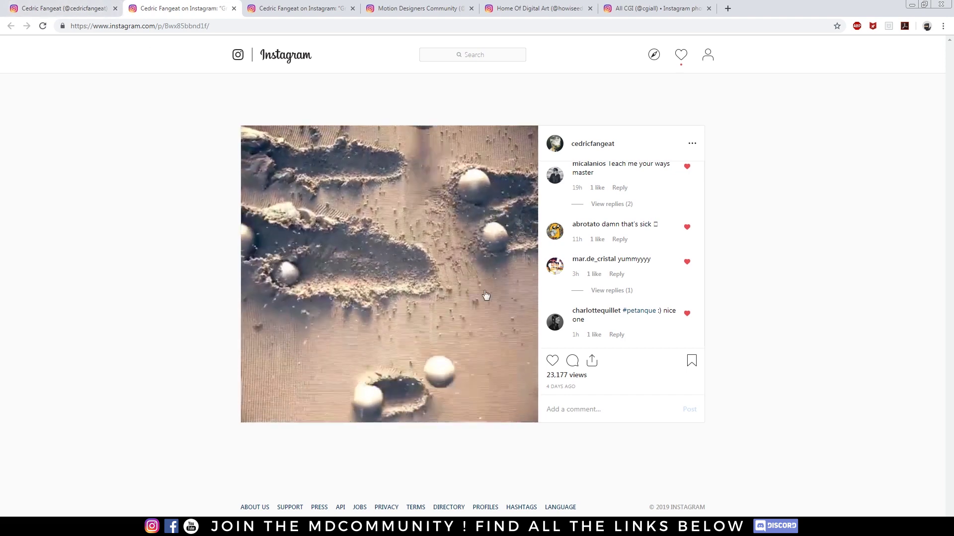
click(395, 268)
key(alt+Tab)
Watch the Granular.mp4 and granular_ex03.mp4 sphere clips in VLC, then return to Chrome.
key(alt+Tab)
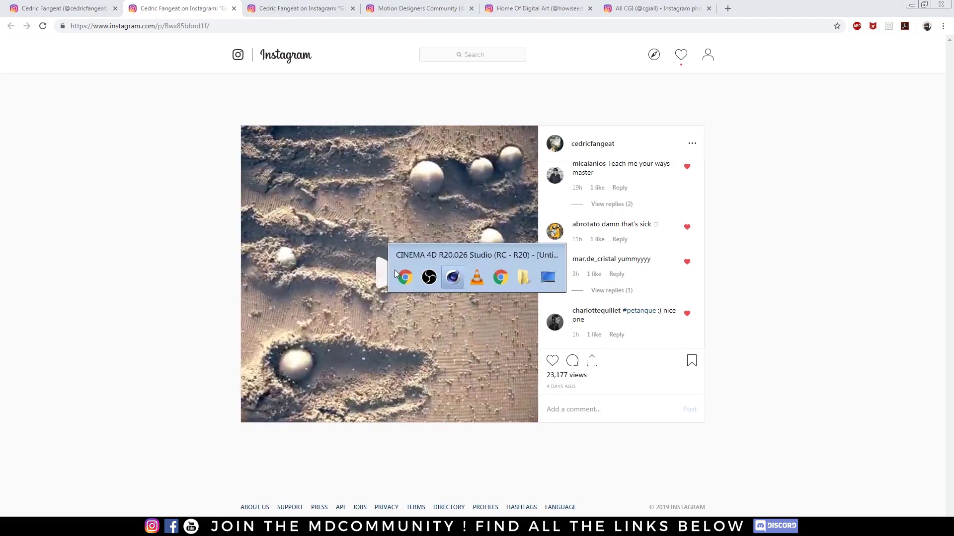
key(alt+Tab)
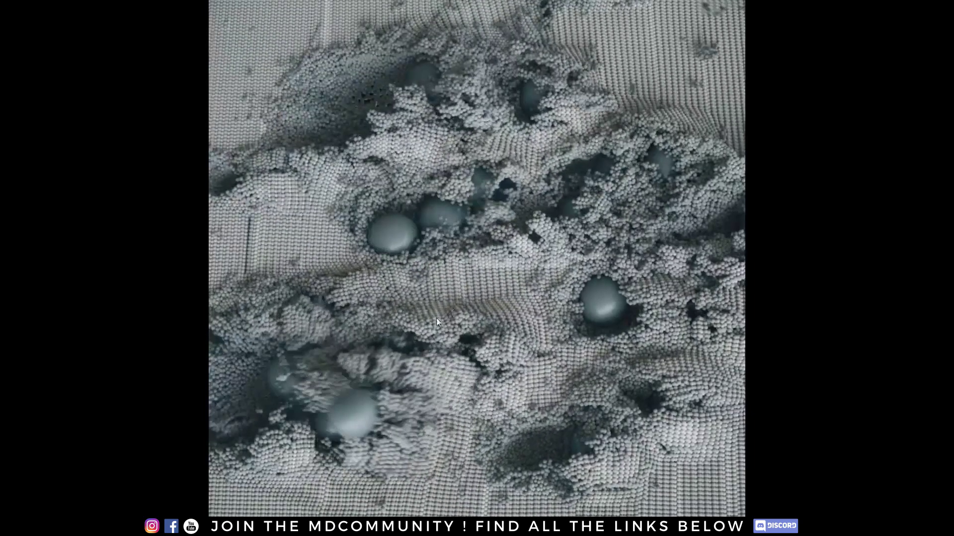
key(alt+Tab)
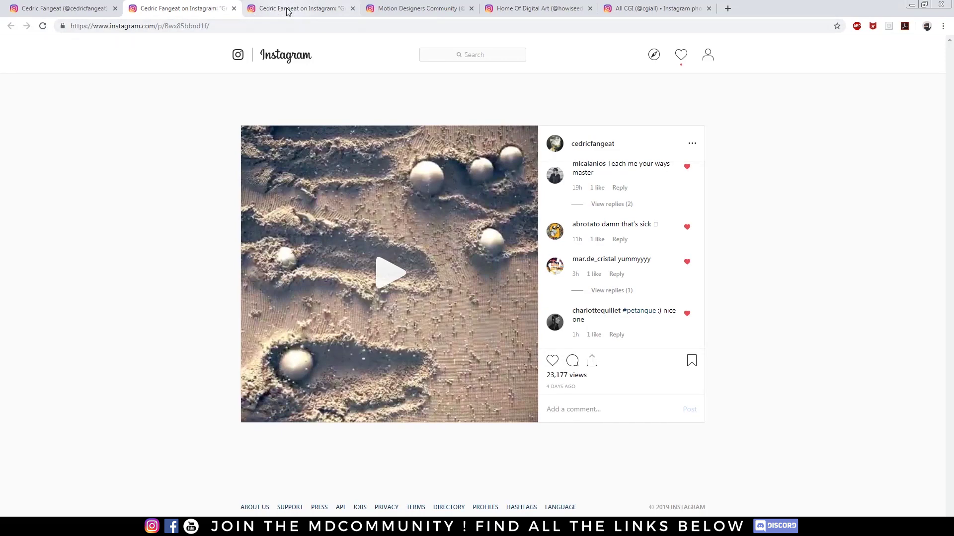
Play the granular head post video, then close that tab.
click(288, 10)
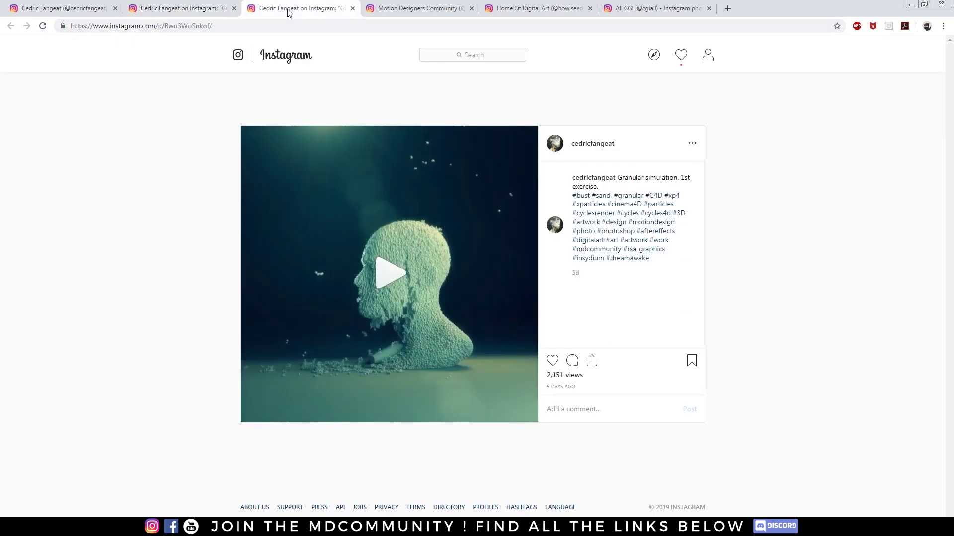
click(387, 276)
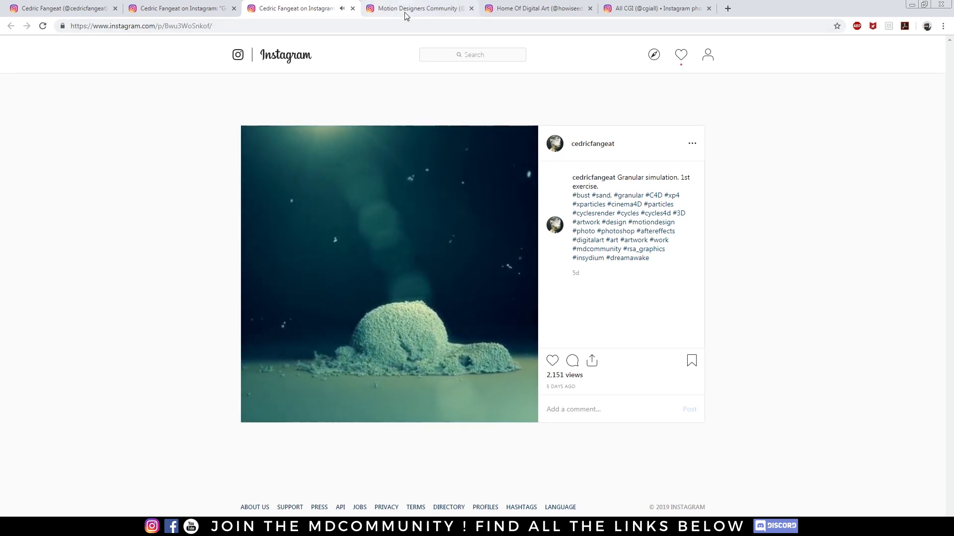
click(353, 8)
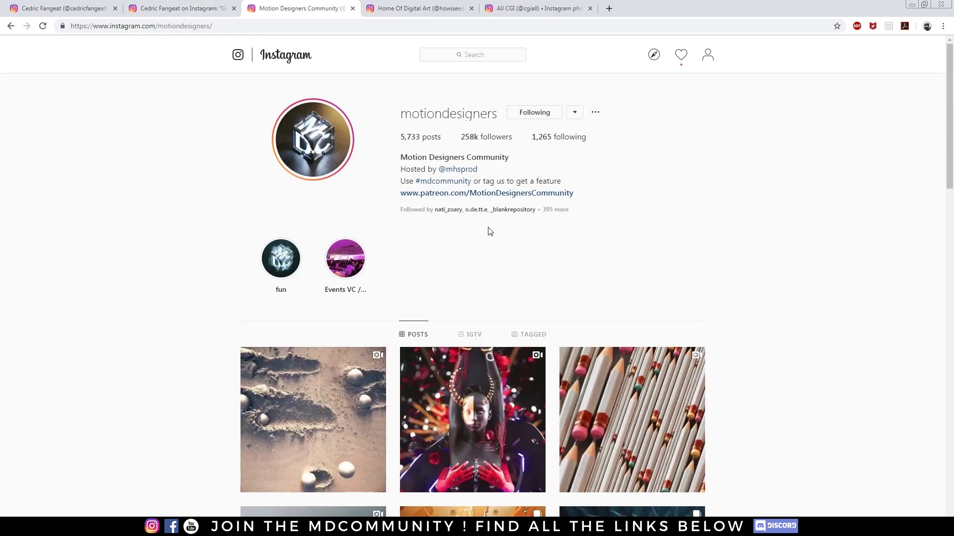
scroll(487, 230, down, 2)
scroll(438, 188, up, 2)
scroll(480, 286, down, 1)
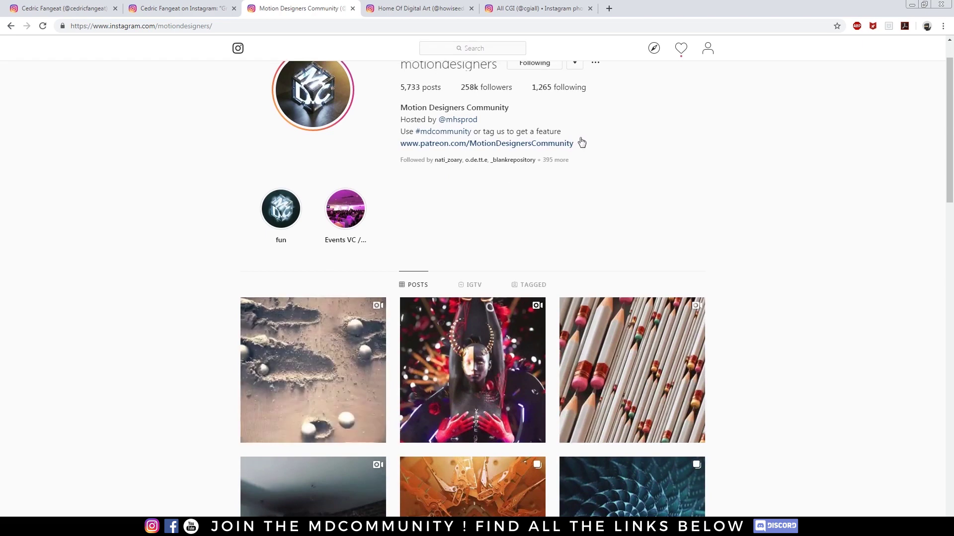
scroll(603, 187, up, 1)
Browse the Home Of Digital Art and All CGI reposts, then close the original post overlay.
click(414, 9)
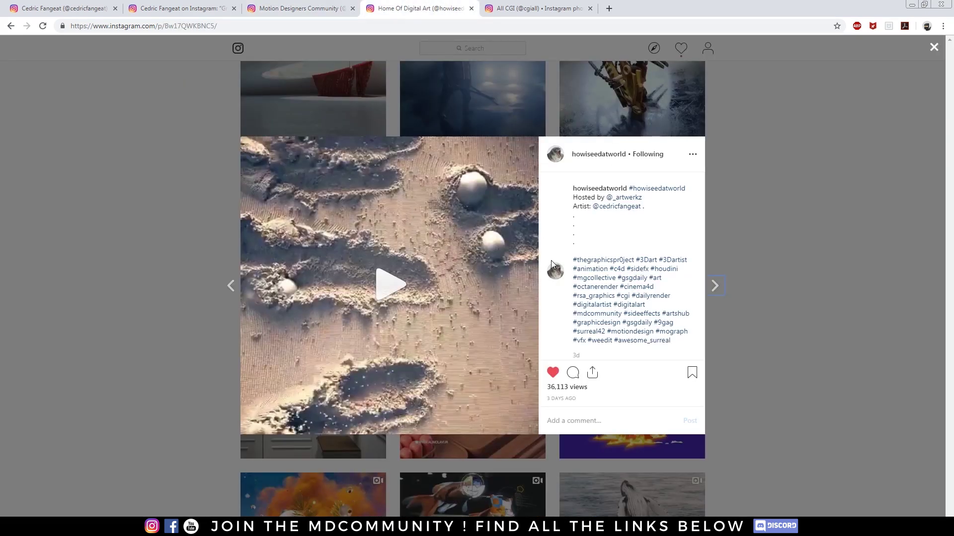
click(535, 14)
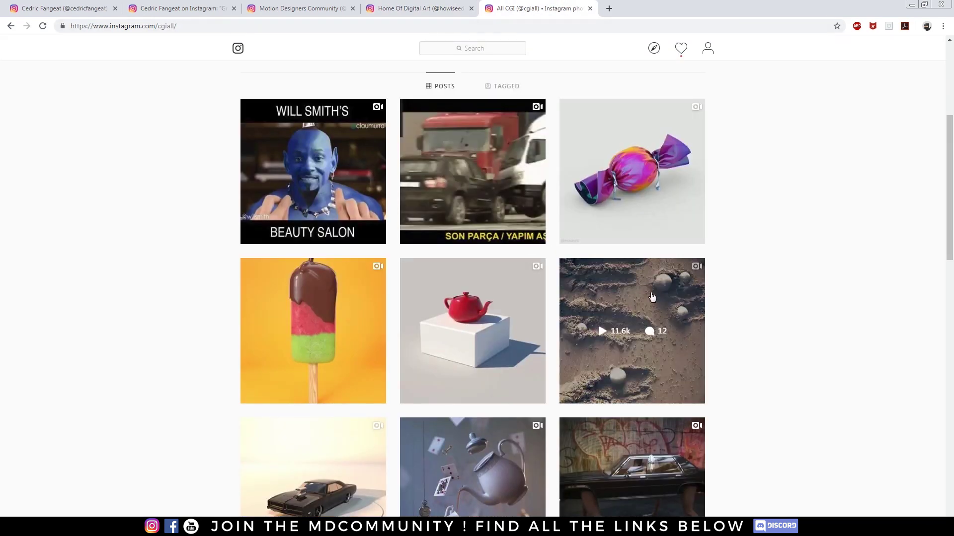
click(646, 300)
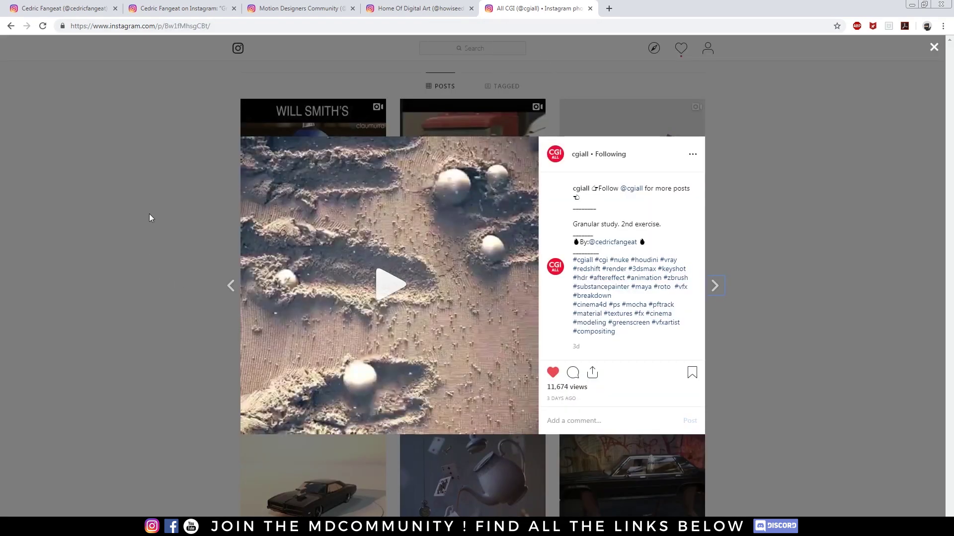
click(55, 10)
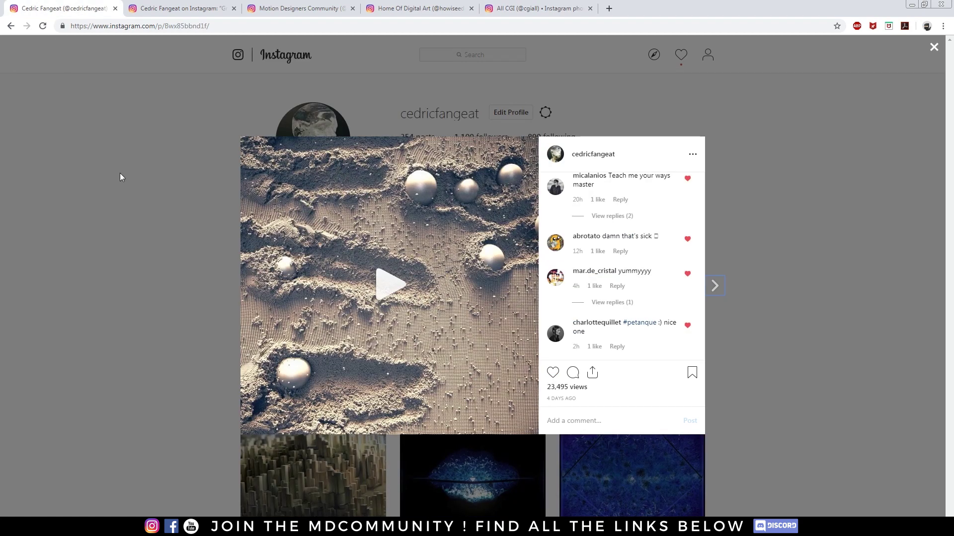
click(129, 161)
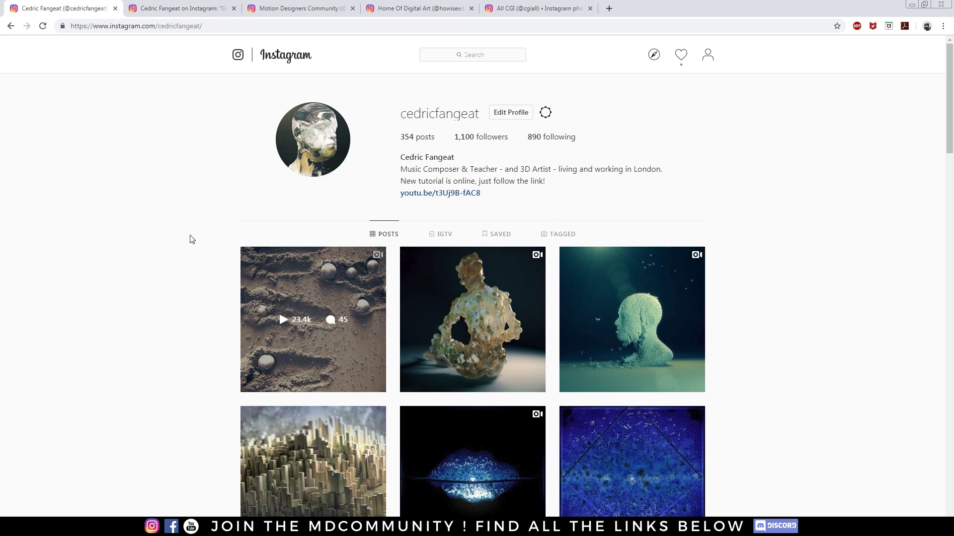
Add a Cube and flatten it into a 200 × 23.387 × 200 cm slab.
key(alt+Tab)
key(alt+Tab)
key(alt+Tab)
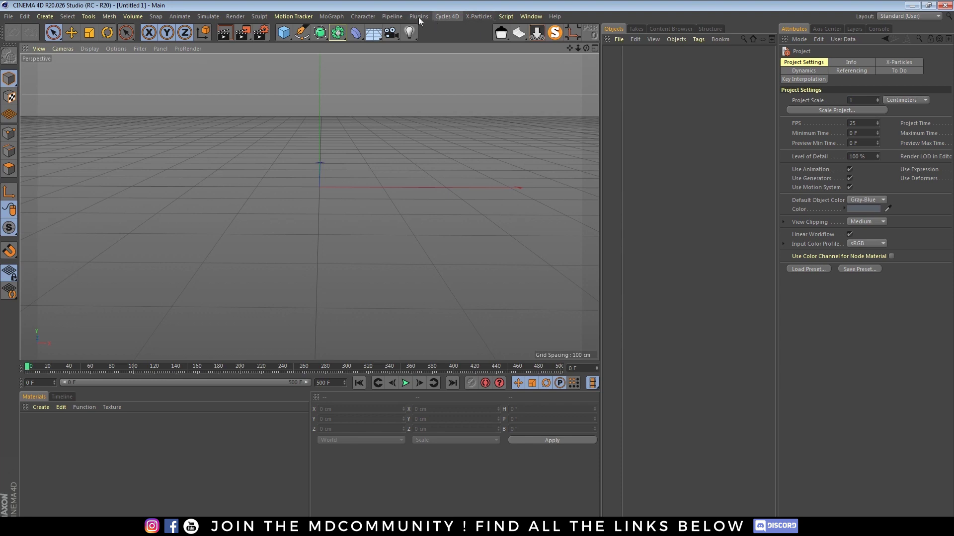
click(284, 33)
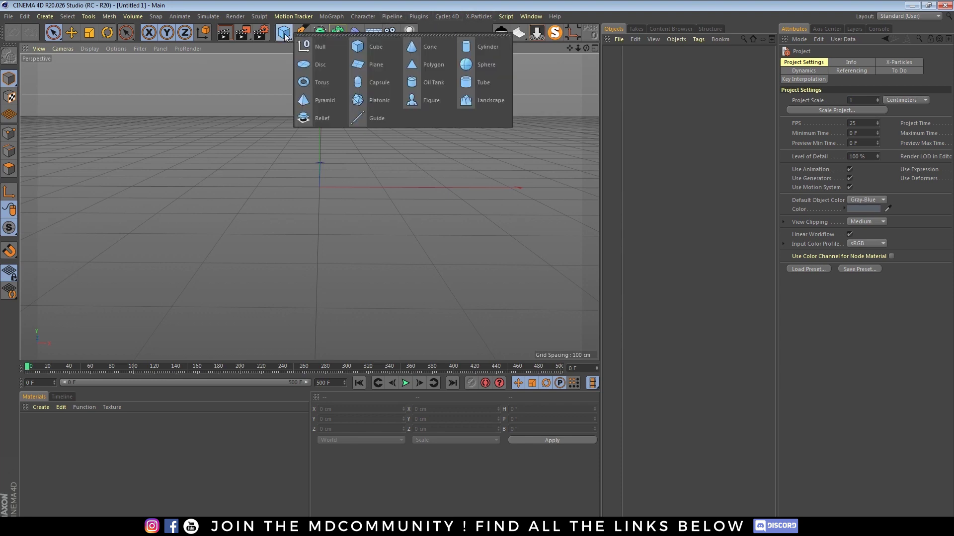
click(367, 50)
drag(323, 124, 323, 179)
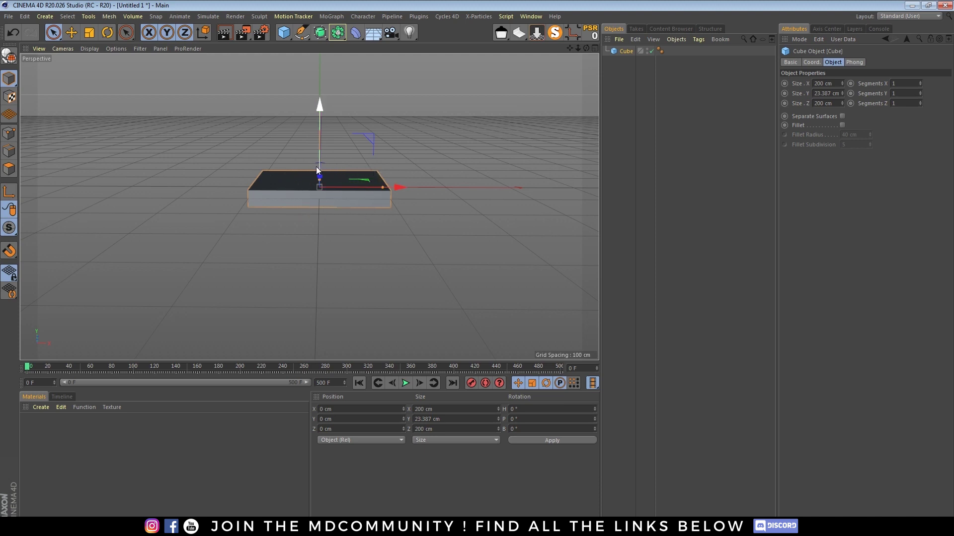
Give the Cube a Display tag with Shading Mode overridden to Lines.
click(537, 35)
scroll(355, 153, up, 5)
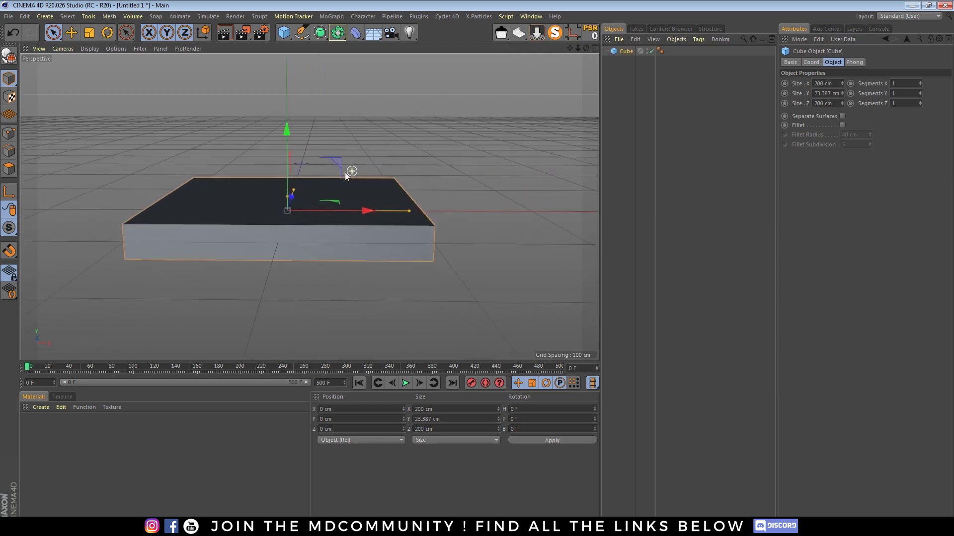
scroll(241, 187, up, 2)
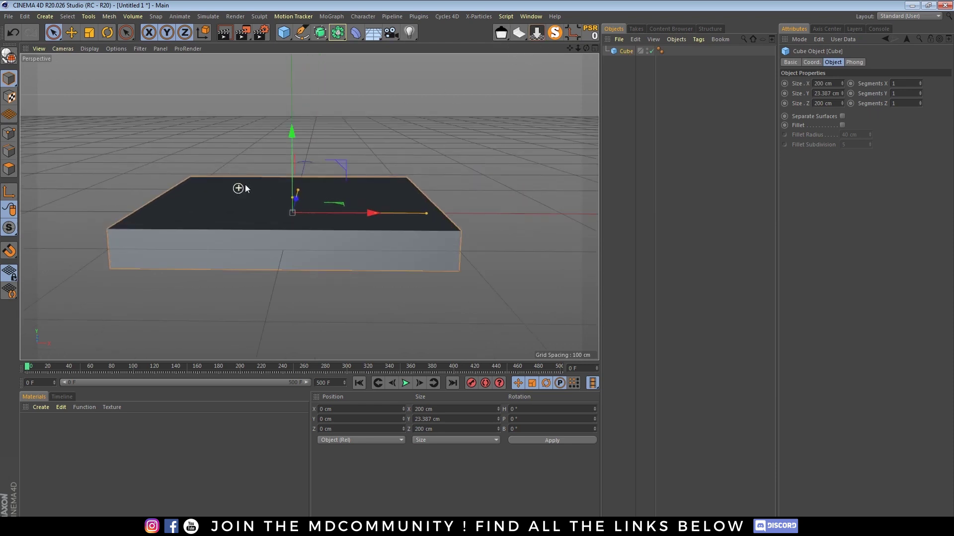
right_click(619, 52)
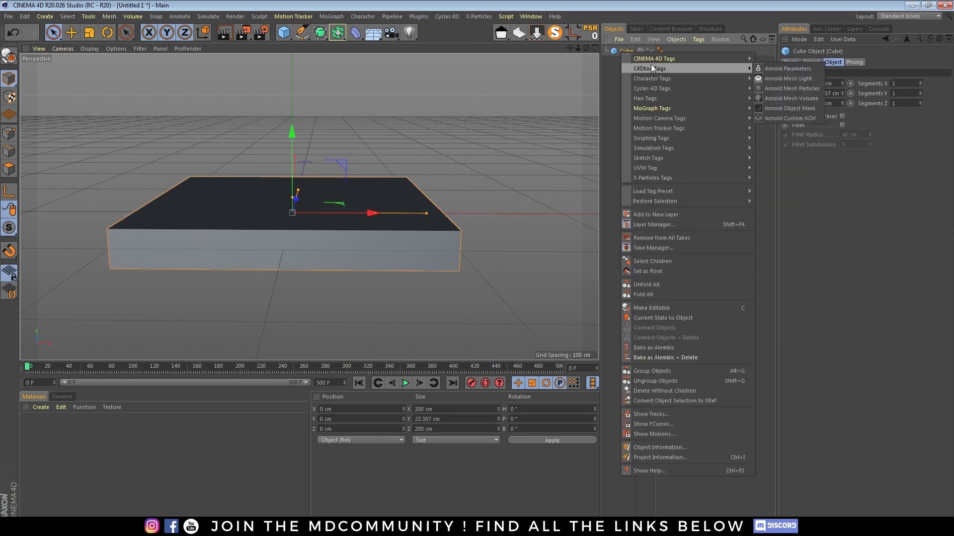
mouse_move(742, 59)
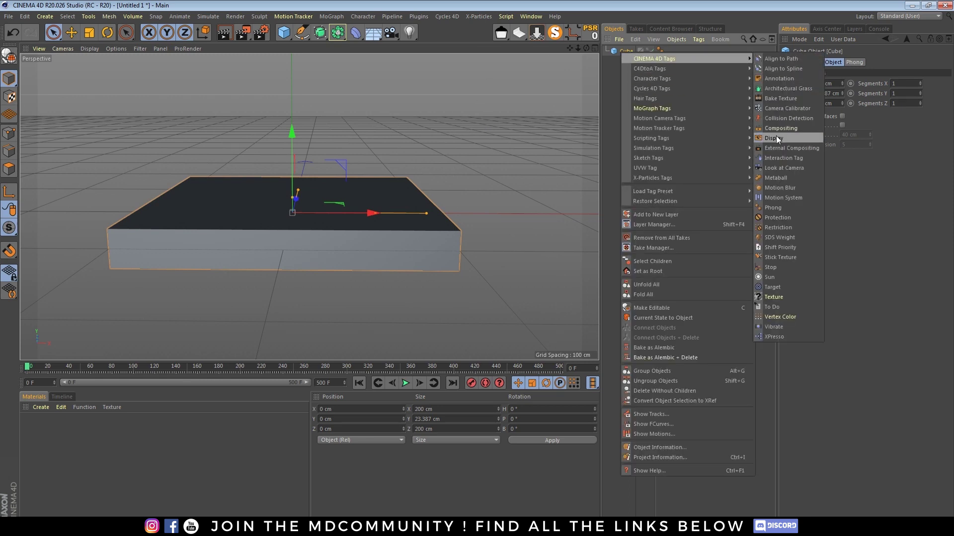
click(776, 138)
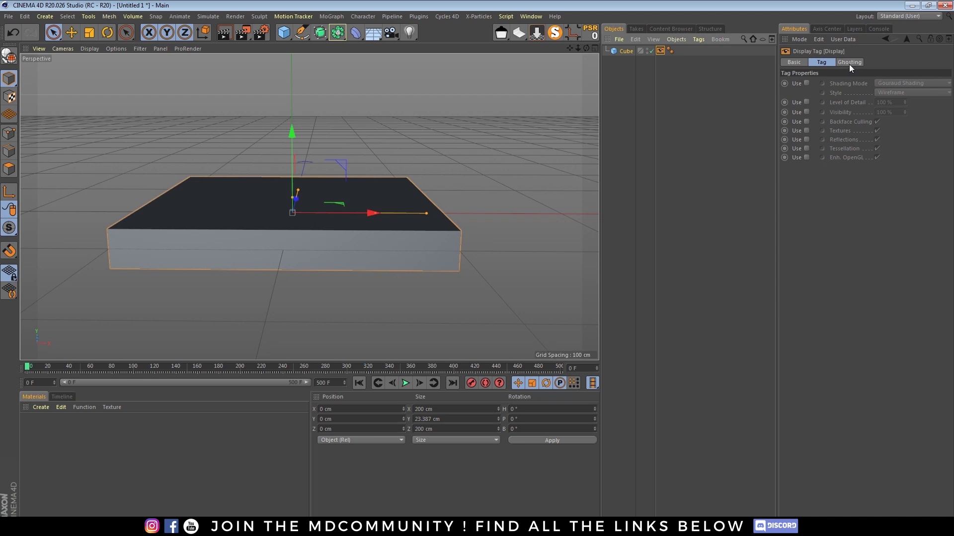
click(806, 83)
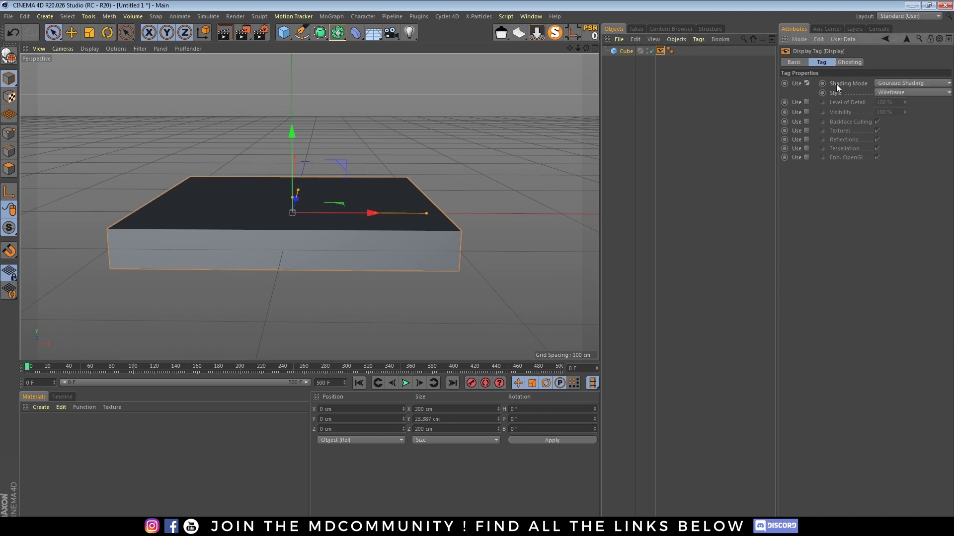
click(905, 84)
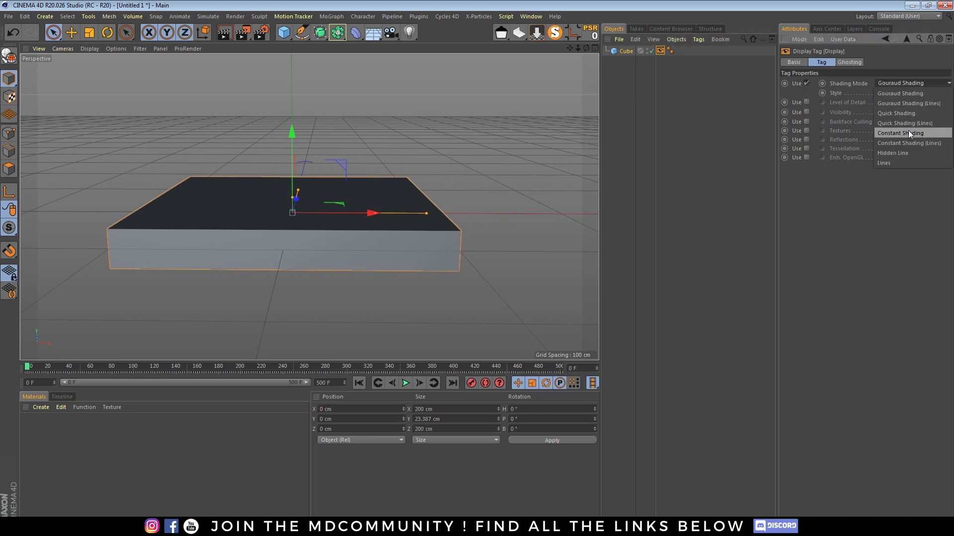
click(907, 163)
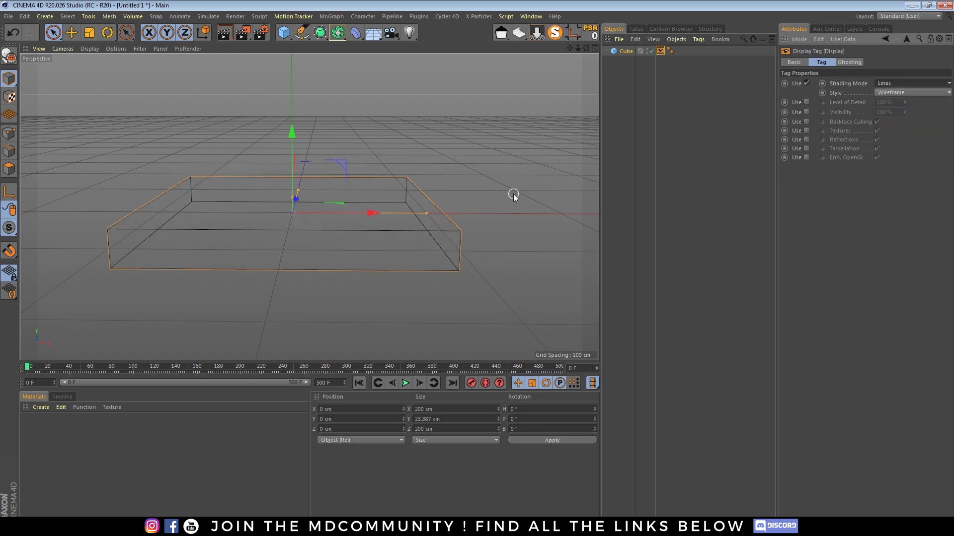
drag(569, 48, 586, 49)
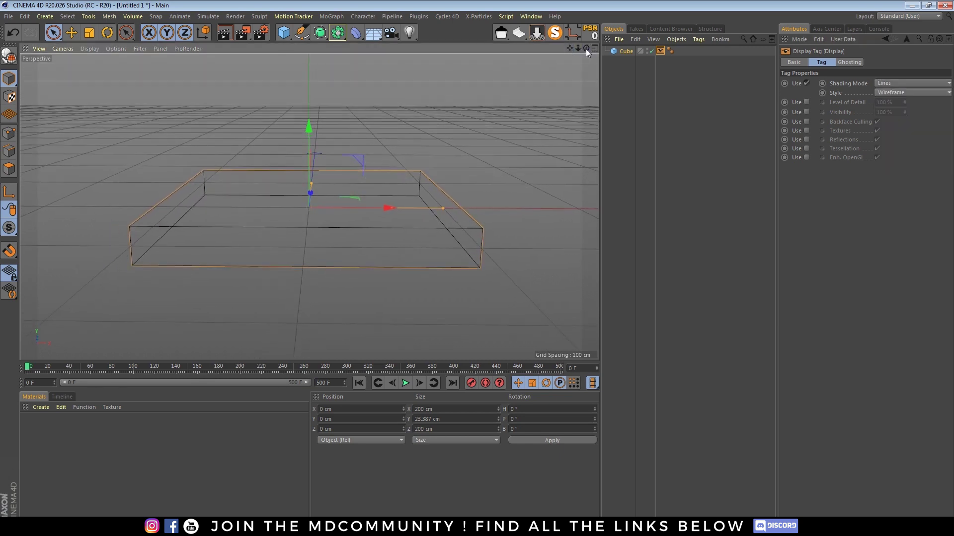
Add Cube.1 at 202 cm width and depth, copying the wireframe Display tag onto it.
click(284, 33)
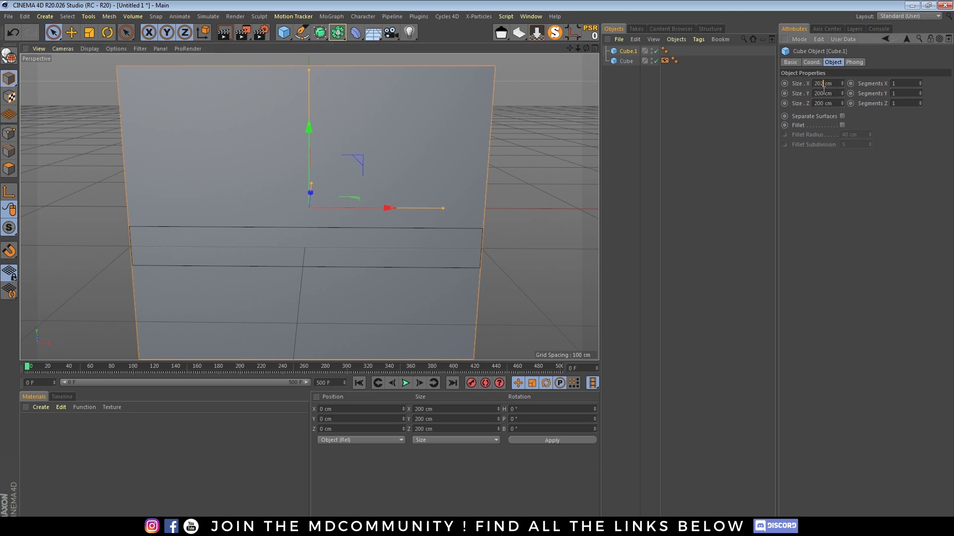
click(824, 104)
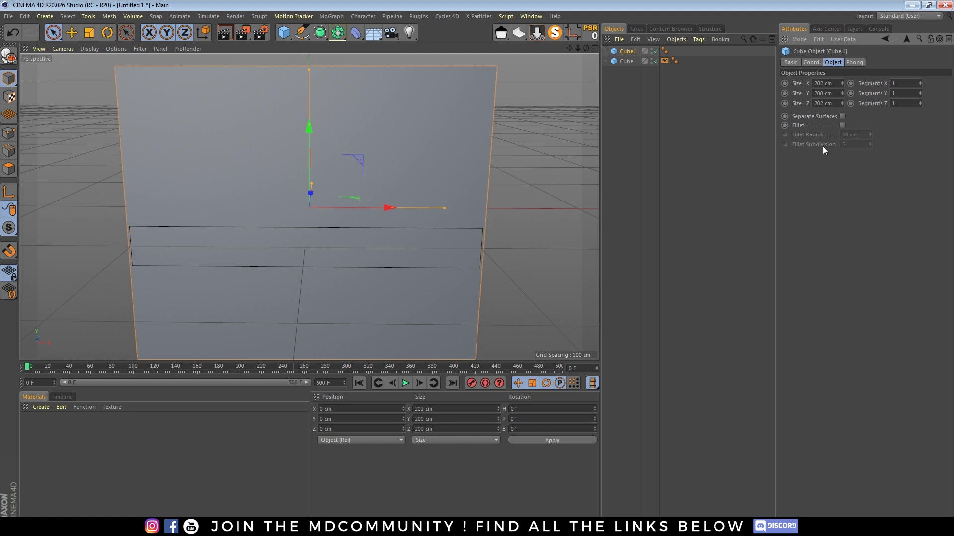
key(Return)
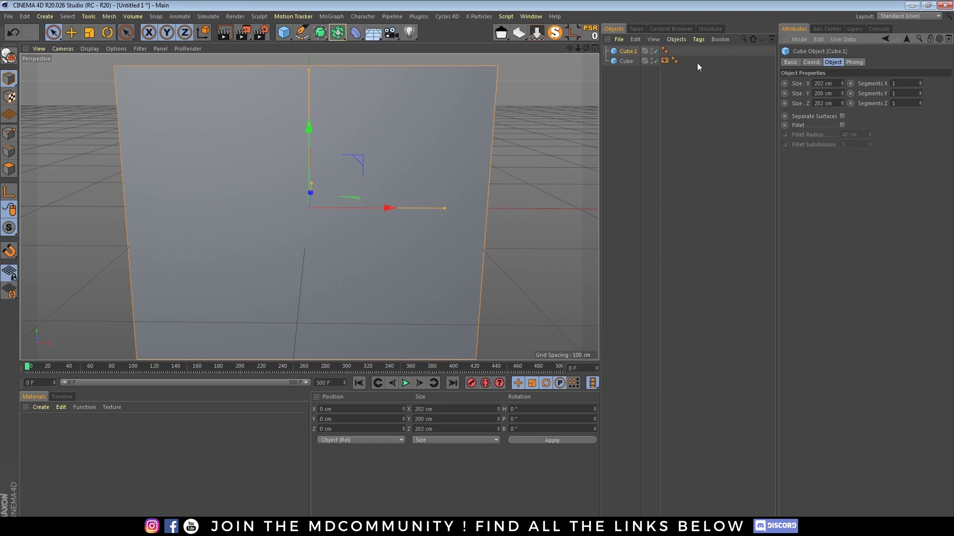
ctrl+drag(668, 61, 672, 50)
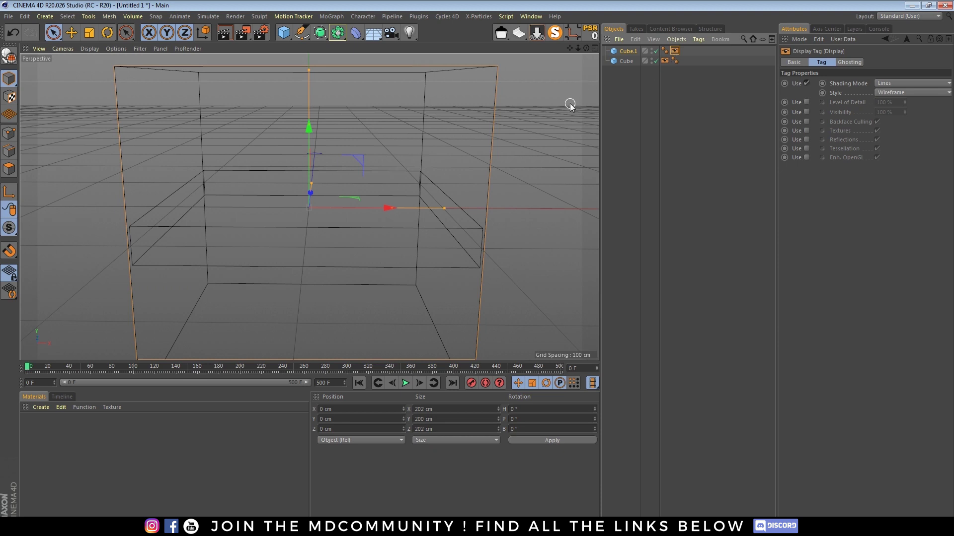
Drop Cube.1 to the floor, shorten it to about 114 cm, and drop it again.
click(537, 33)
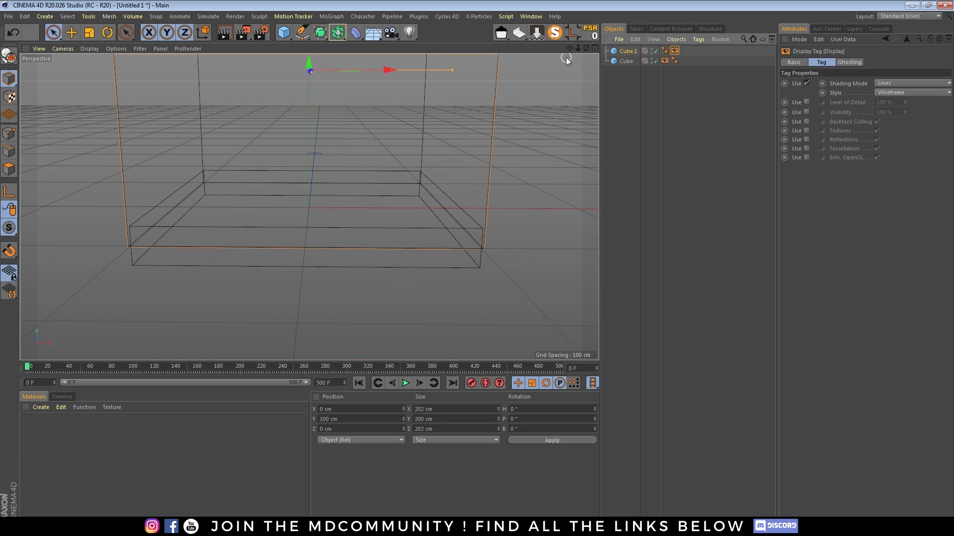
mouse_move(569, 48)
mouse_down()
mouse_move(569, 80)
mouse_move(578, 55)
mouse_up()
scroll(309, 207, down, 5)
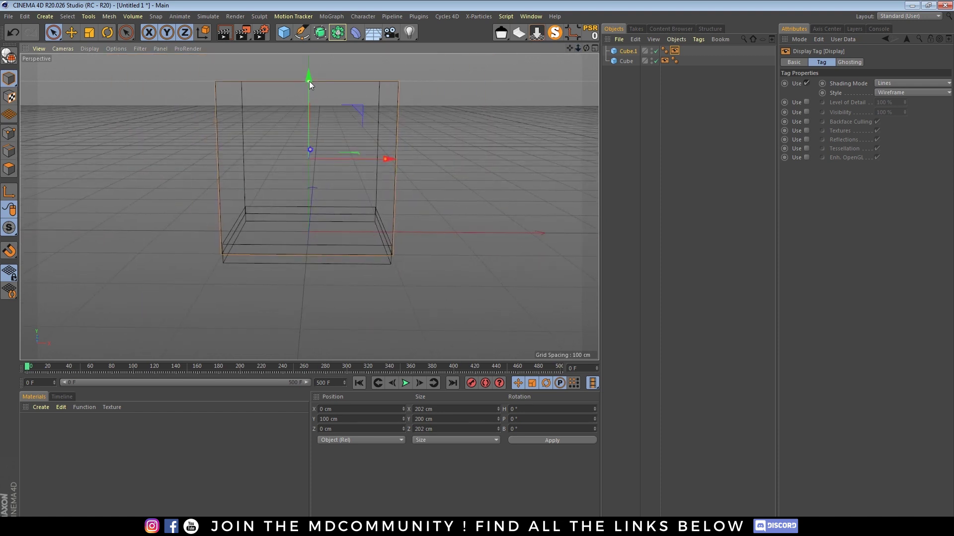
drag(309, 82, 311, 118)
click(537, 33)
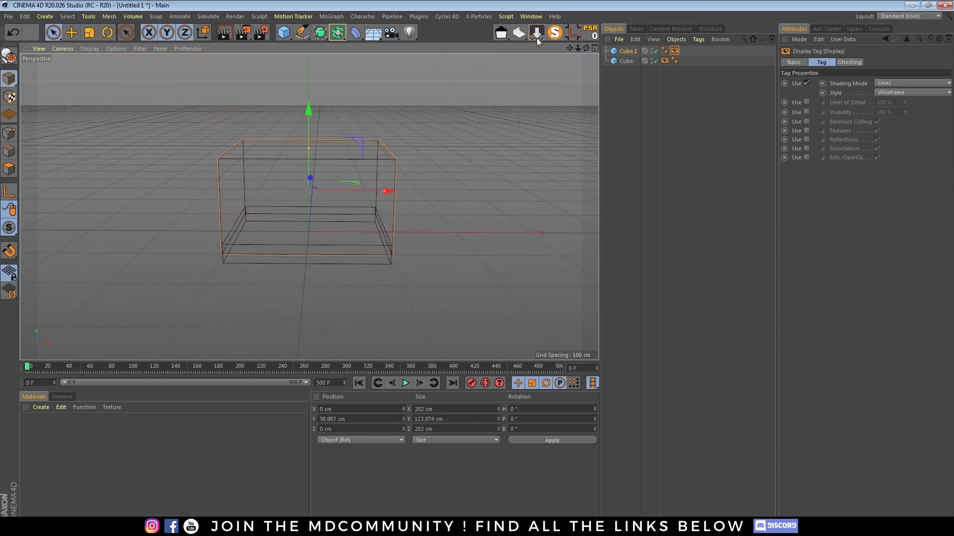
Rest the flat Cube slab on the floor grid at Y 11.694 cm.
click(538, 36)
scroll(326, 244, up, 3)
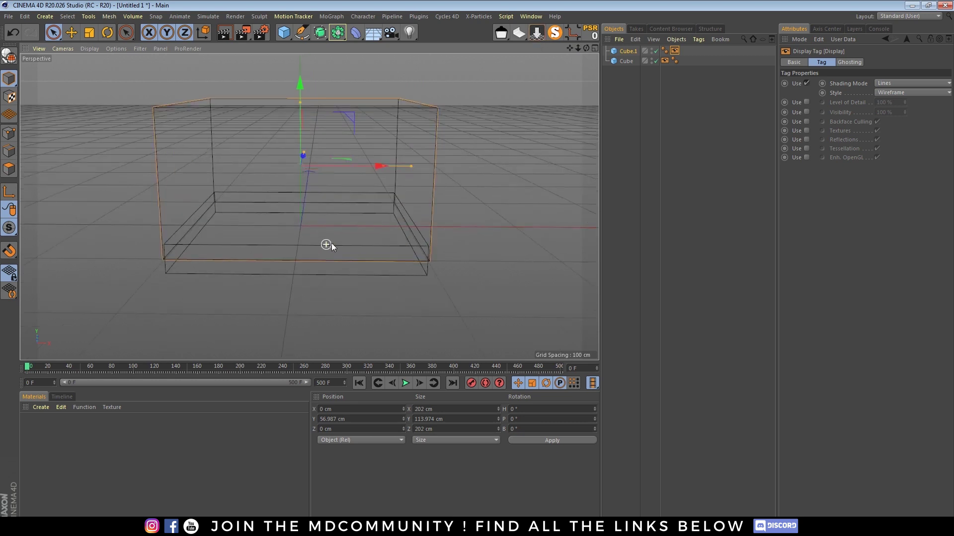
scroll(326, 245, up, 3)
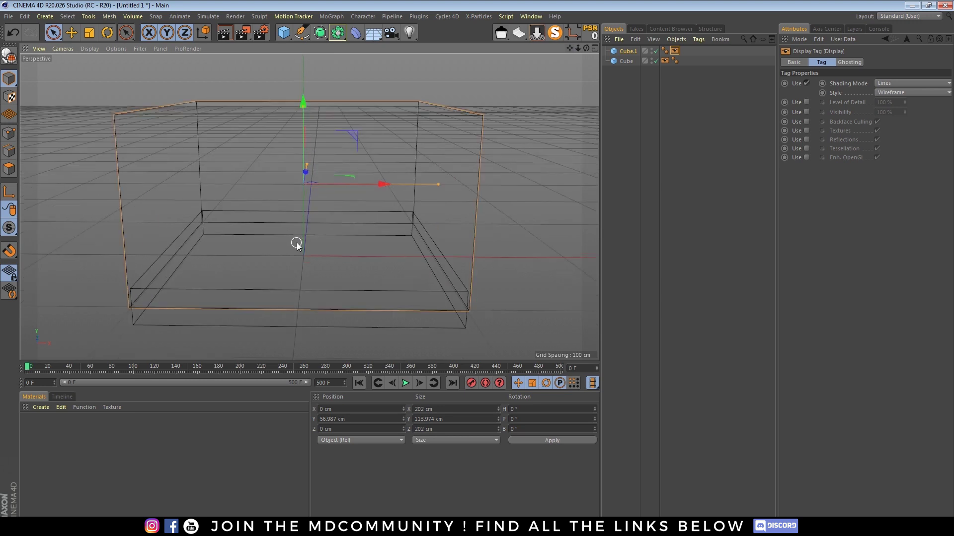
drag(587, 48, 607, 66)
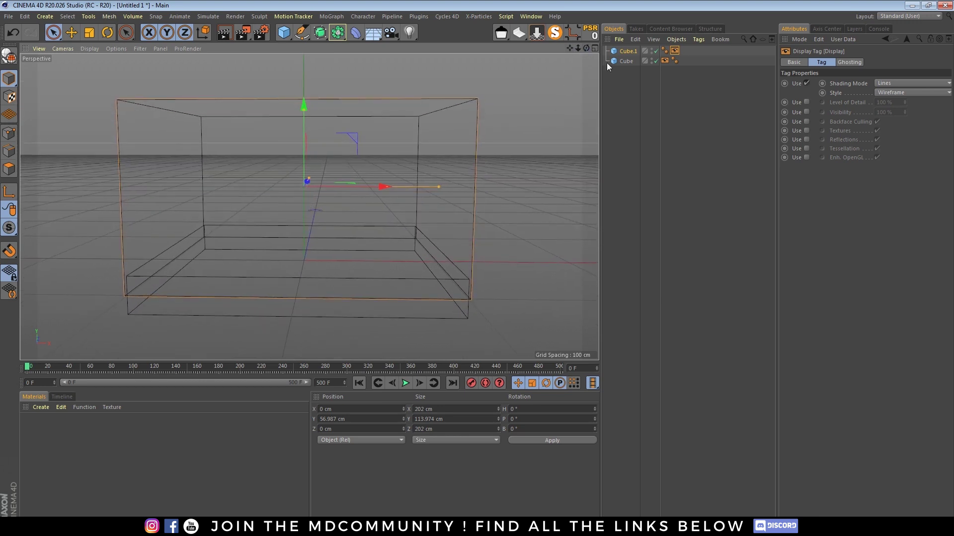
click(626, 61)
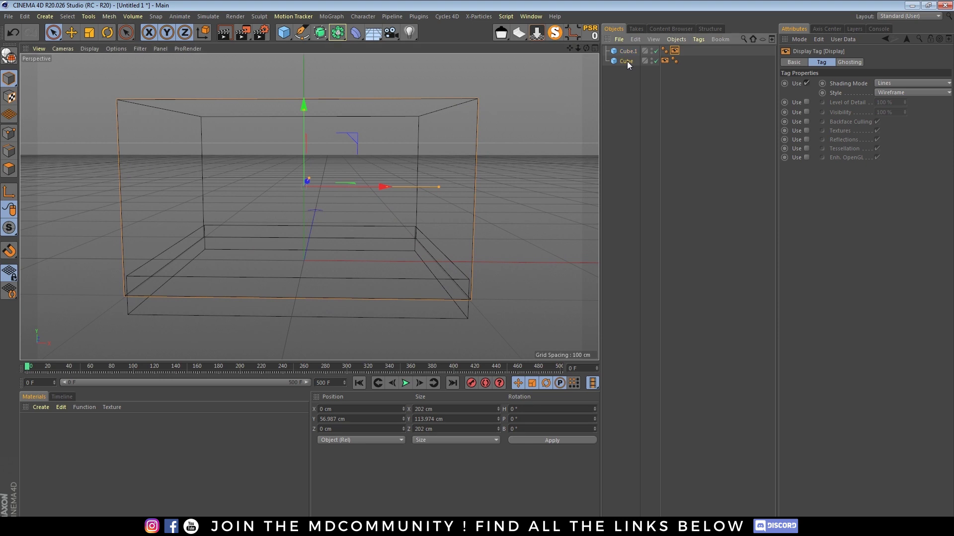
click(539, 35)
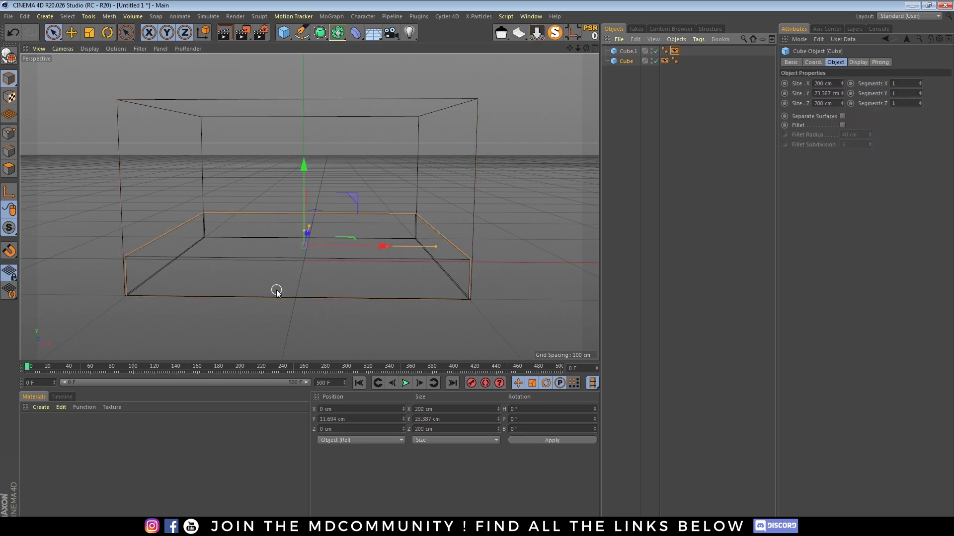
scroll(277, 290, up, 2)
drag(586, 48, 588, 69)
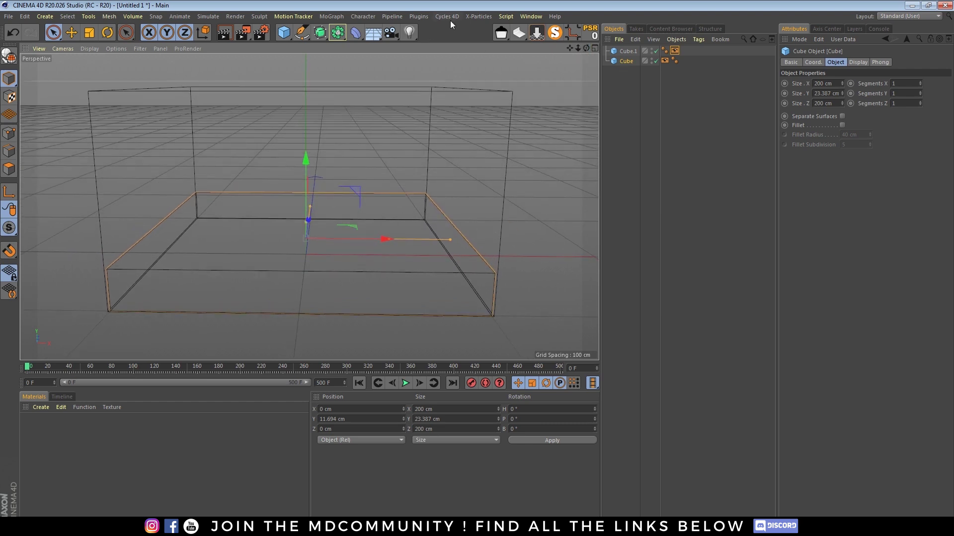
Create an xpSystem with an xpEmitter and select the emitter.
click(482, 16)
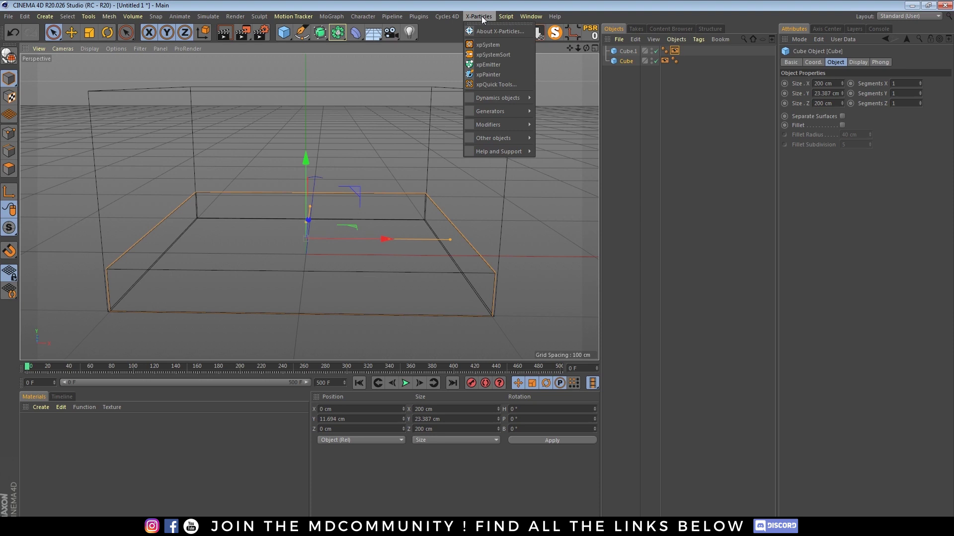
click(501, 49)
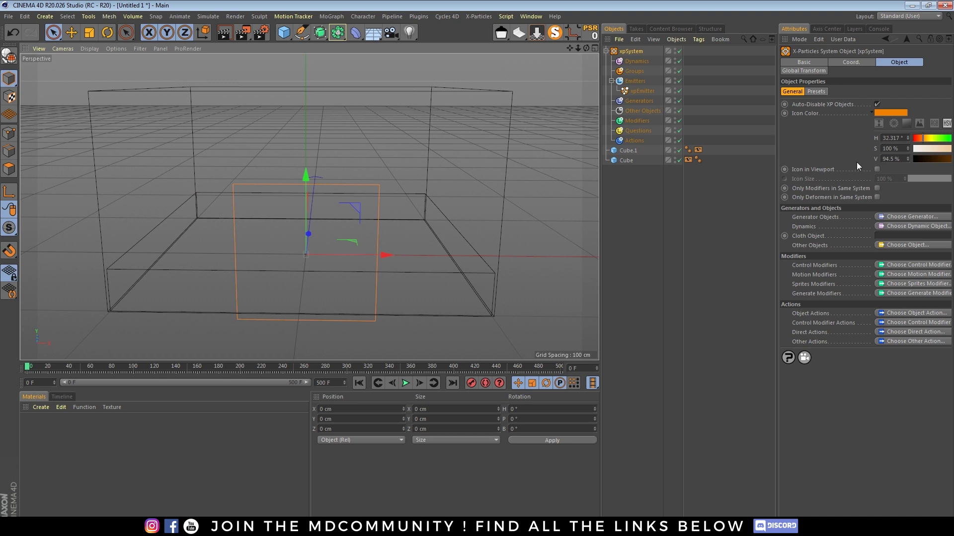
click(877, 169)
click(877, 169)
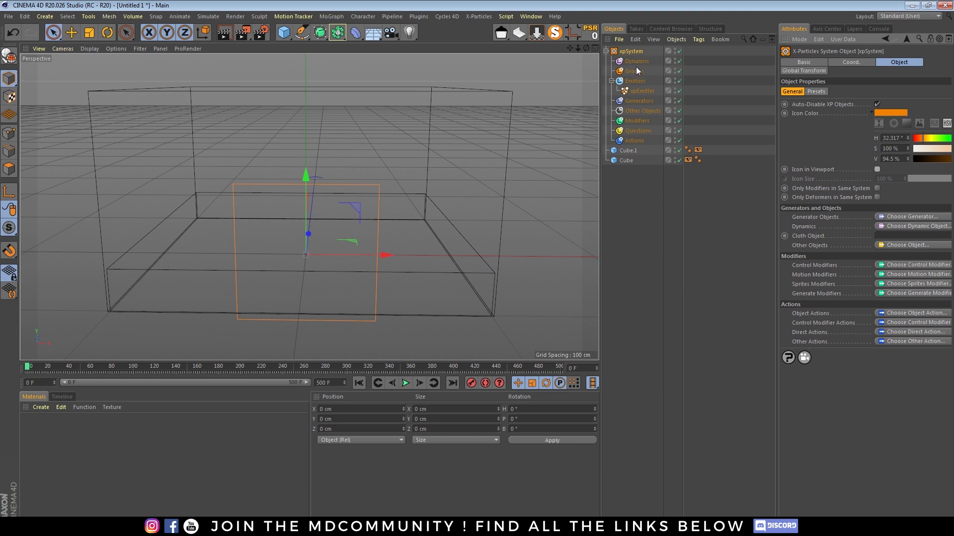
click(641, 91)
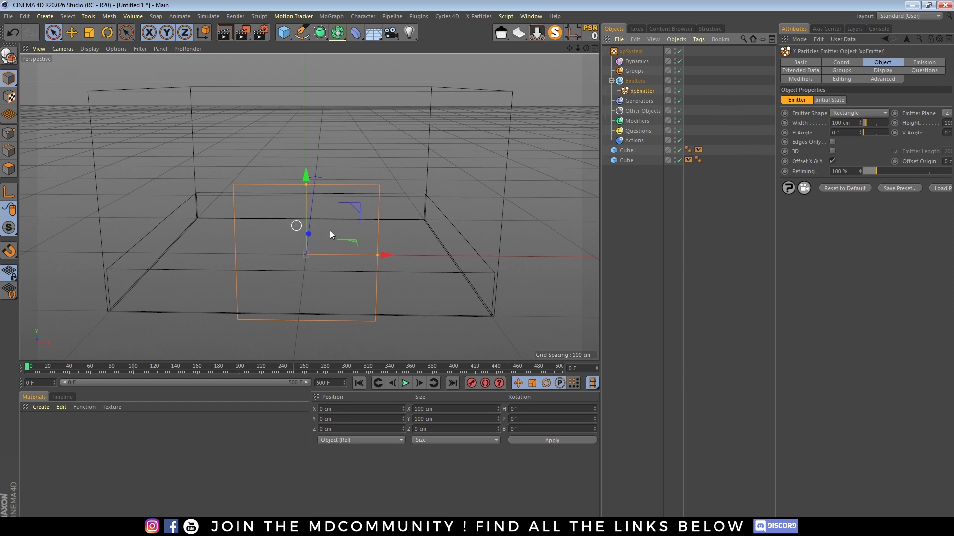
Set the xpEmitter's Emitter Shape to Object, linking the flat Cube as source.
click(865, 113)
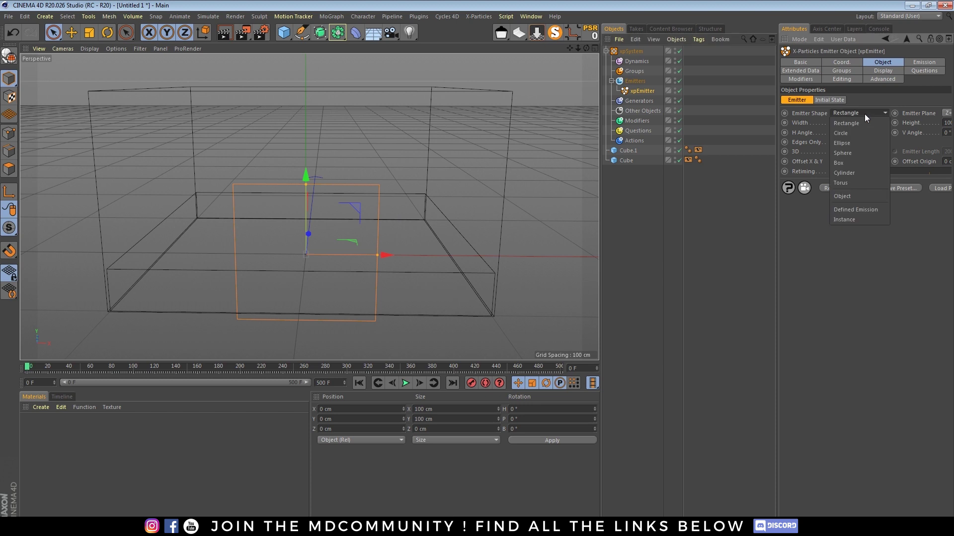
click(851, 197)
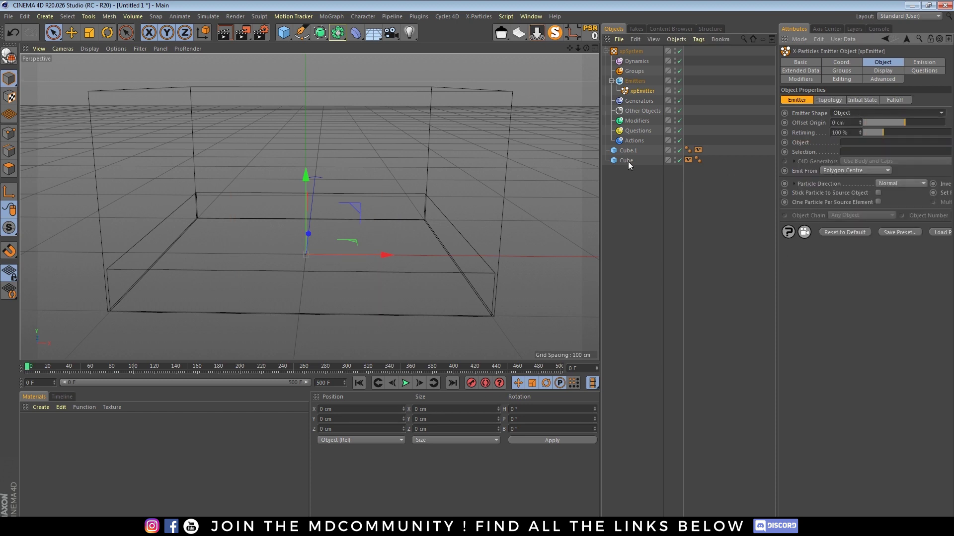
drag(628, 161, 888, 142)
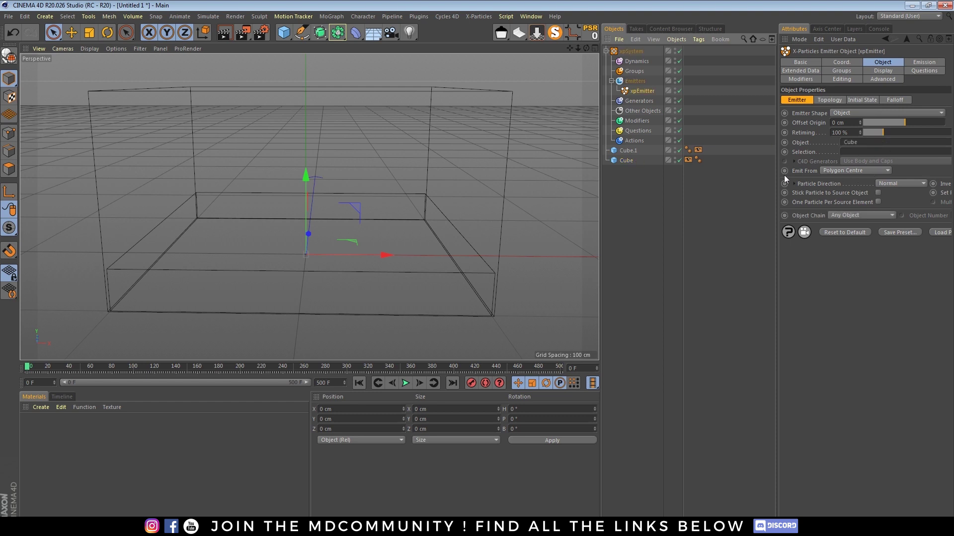
click(923, 61)
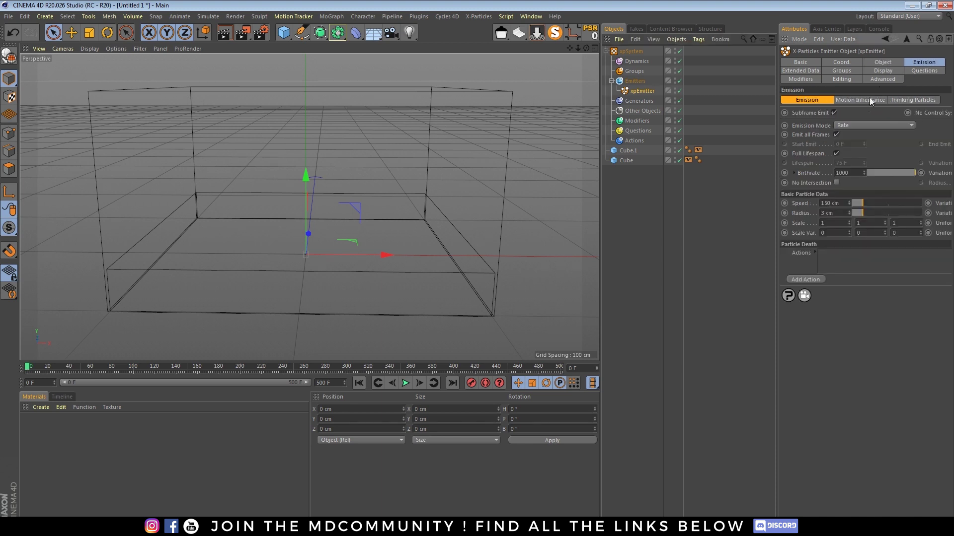
Set Hexagonal emission mode, speed 0 cm, and End Emit at frame 1 instead of all frames.
click(855, 126)
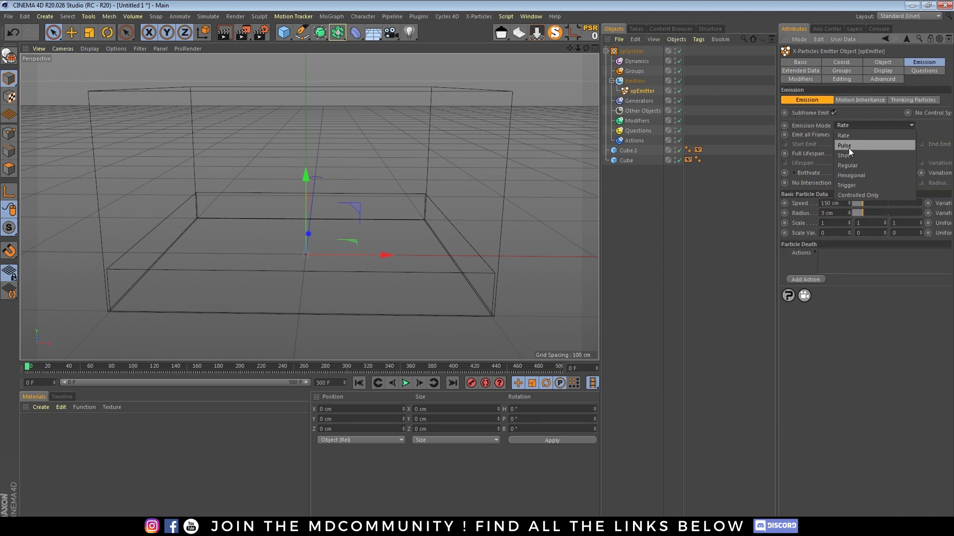
click(851, 174)
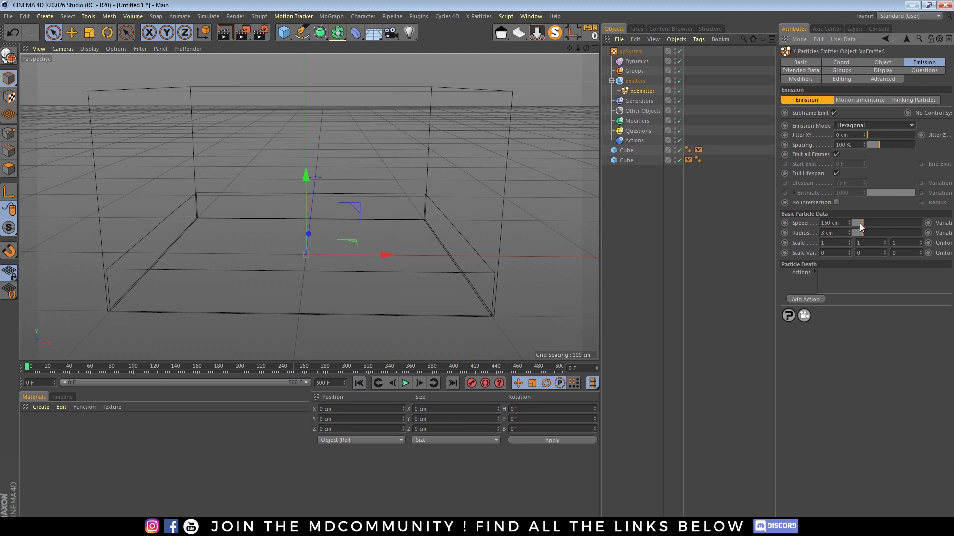
drag(777, 229, 673, 231)
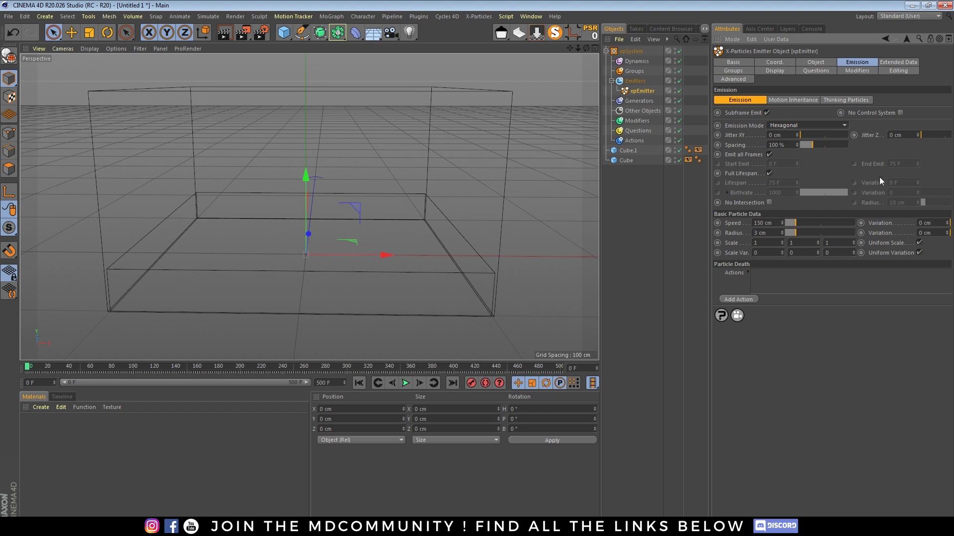
drag(794, 223, 716, 231)
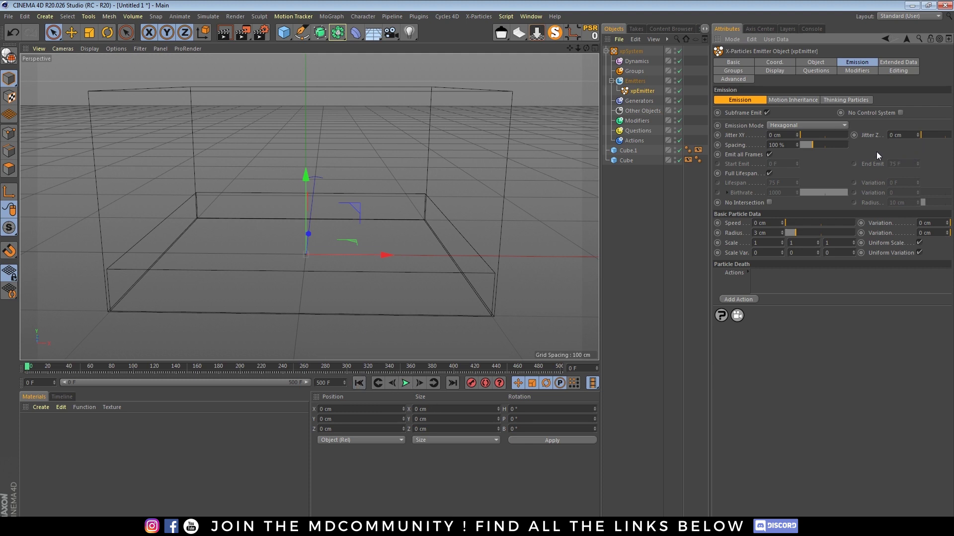
click(769, 155)
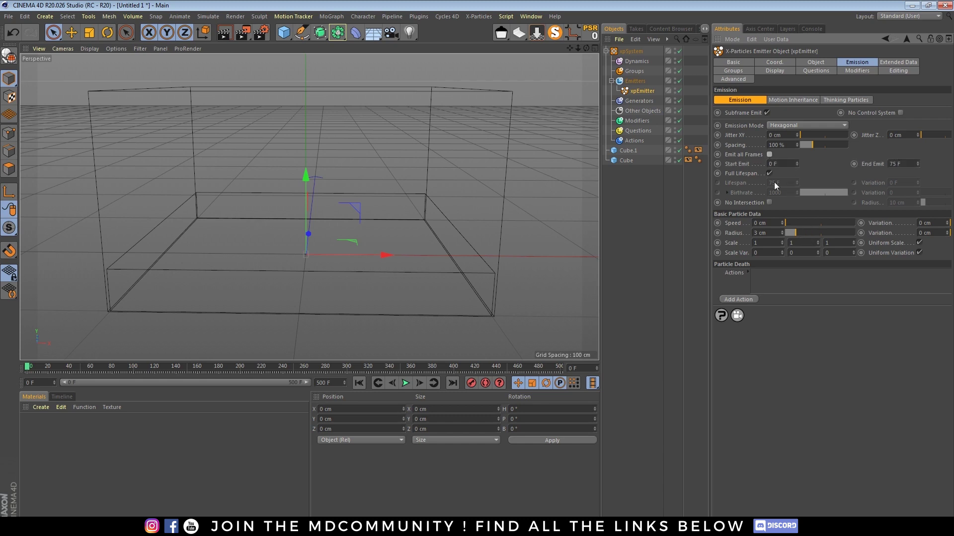
click(897, 164)
text(1)
click(418, 384)
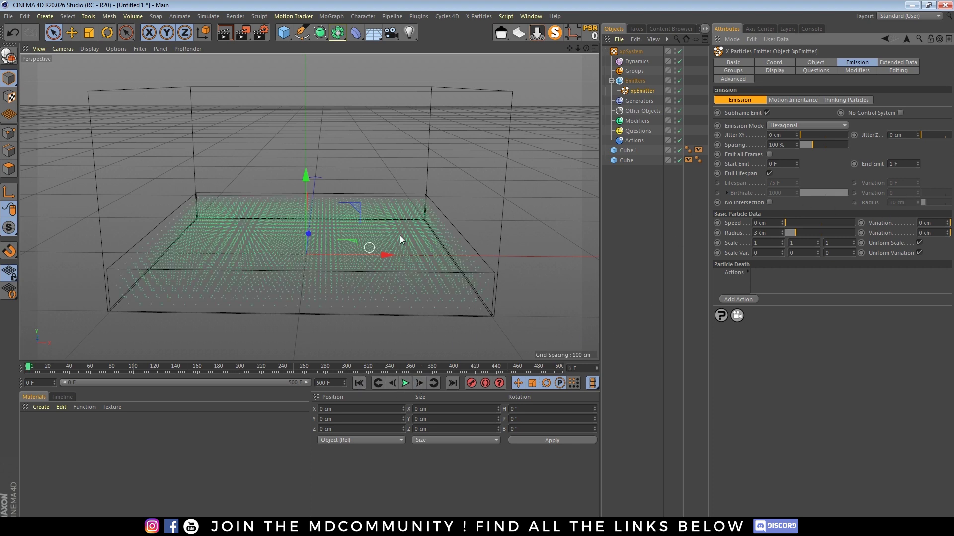
scroll(315, 273, up, 3)
mouse_move(586, 48)
mouse_down()
mouse_move(586, 68)
mouse_move(566, 55)
mouse_move(586, 62)
mouse_up()
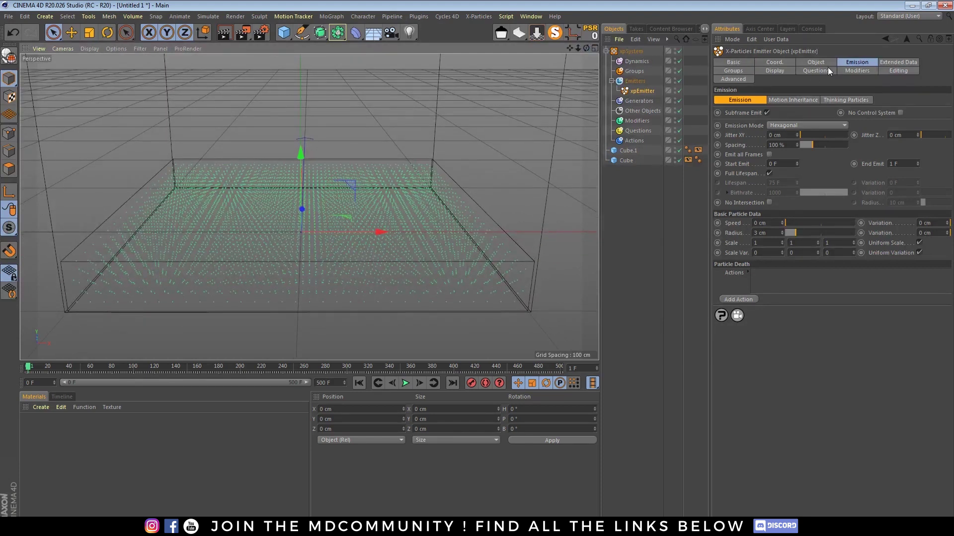
click(780, 71)
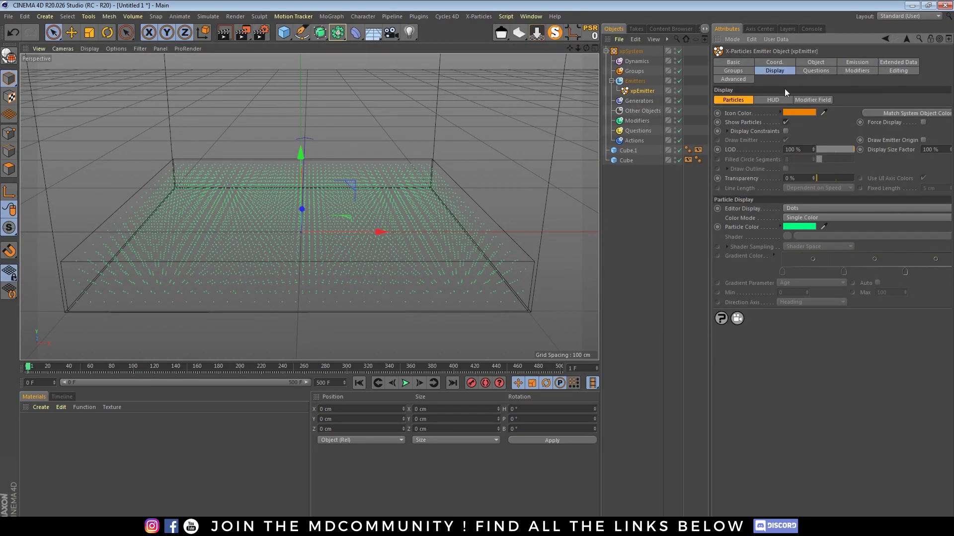
click(816, 208)
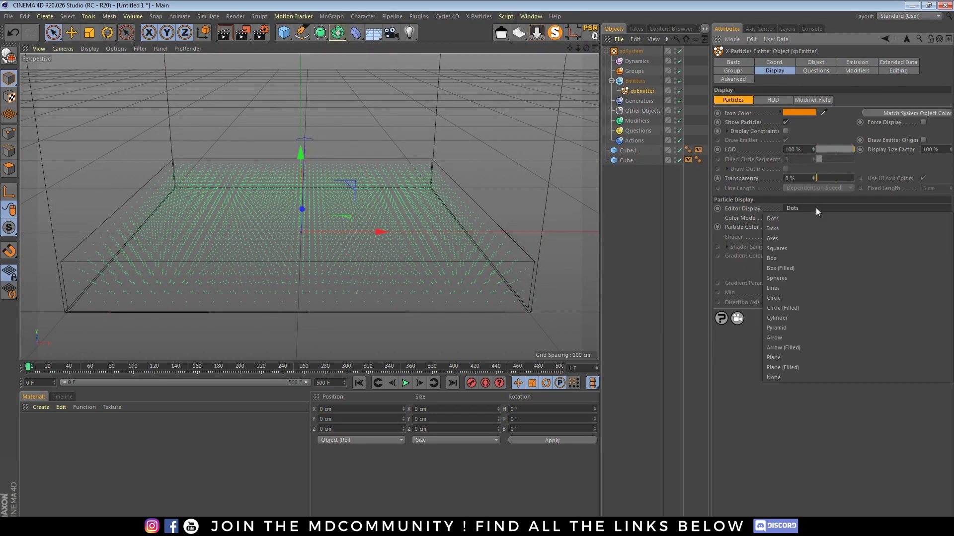
click(791, 308)
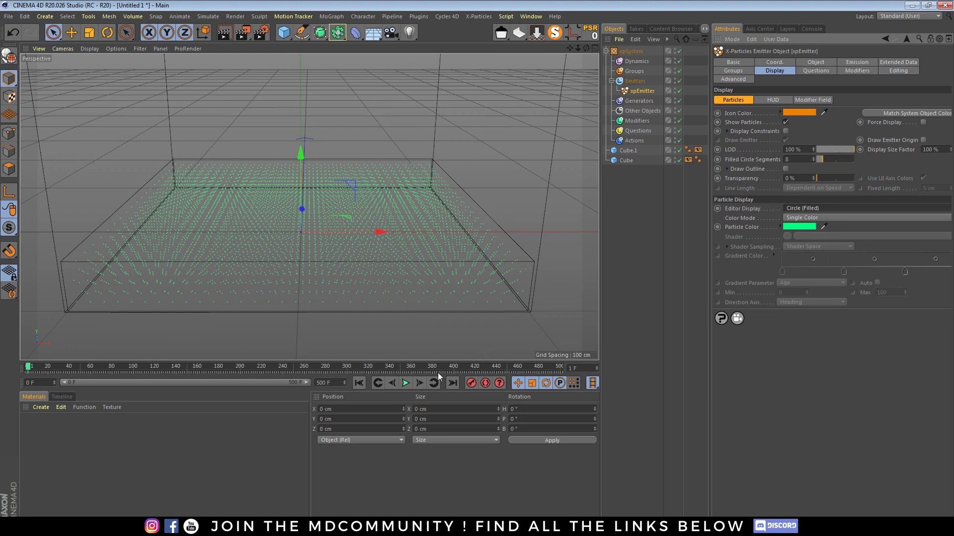
click(359, 383)
click(420, 383)
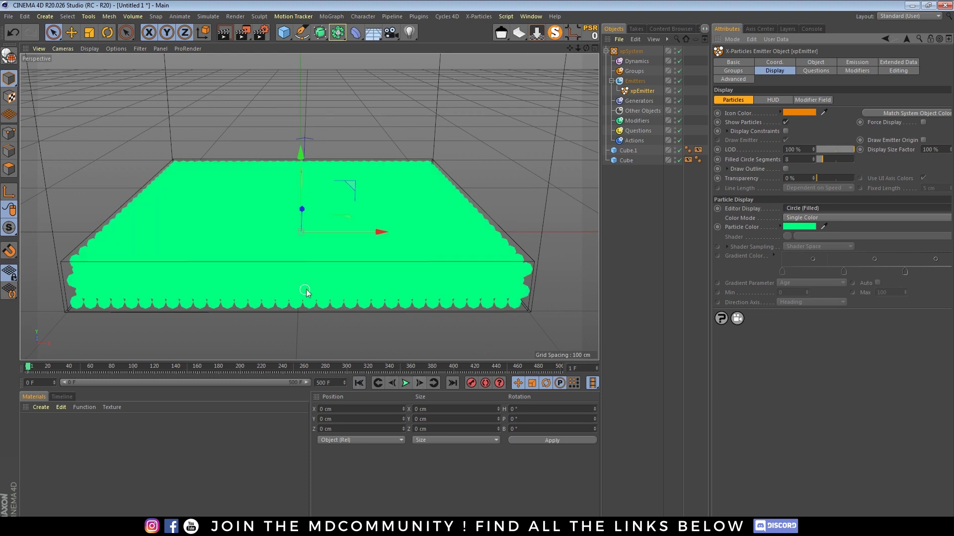
click(94, 51)
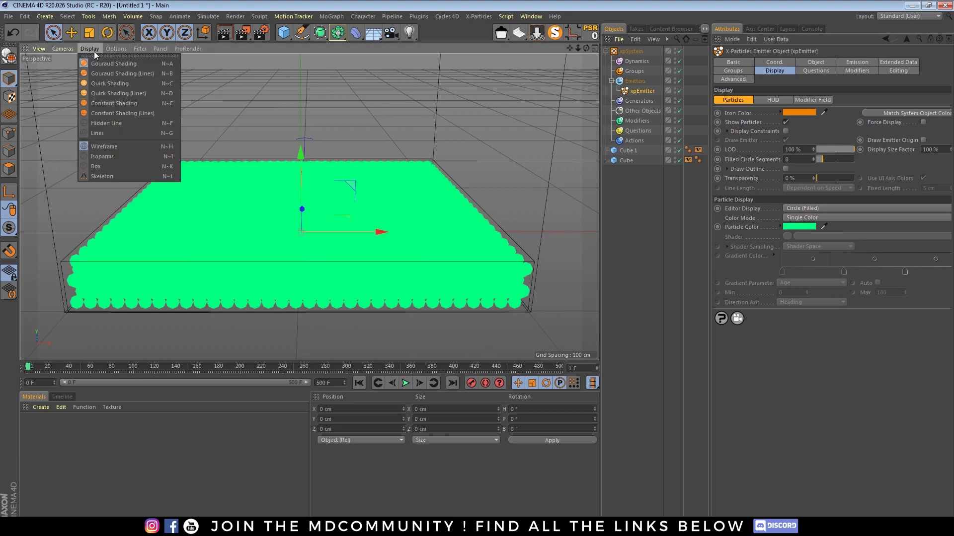
mouse_move(110, 47)
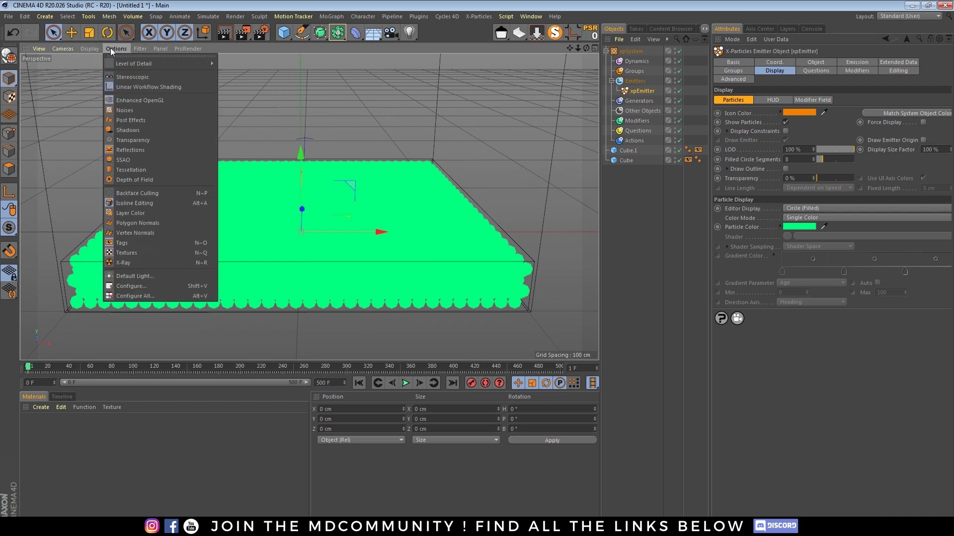
click(141, 160)
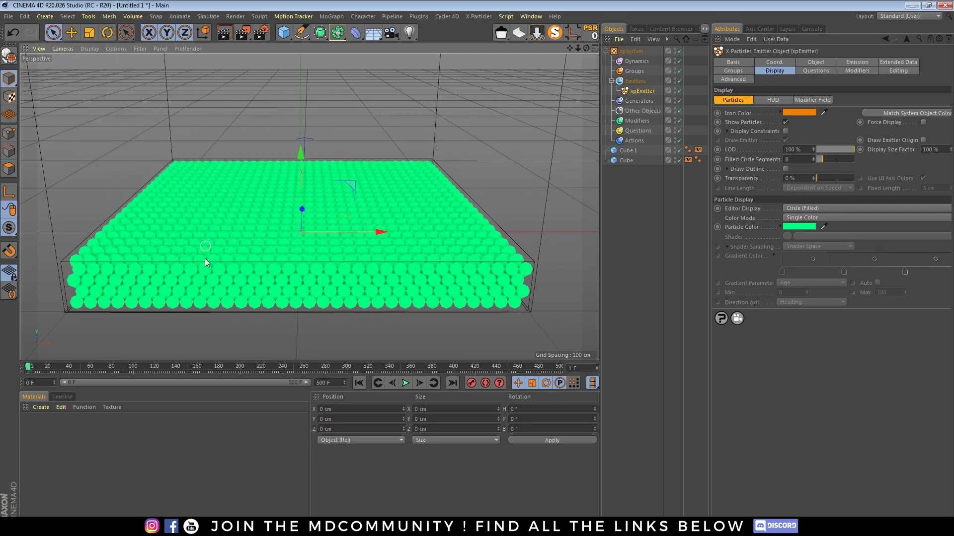
click(358, 383)
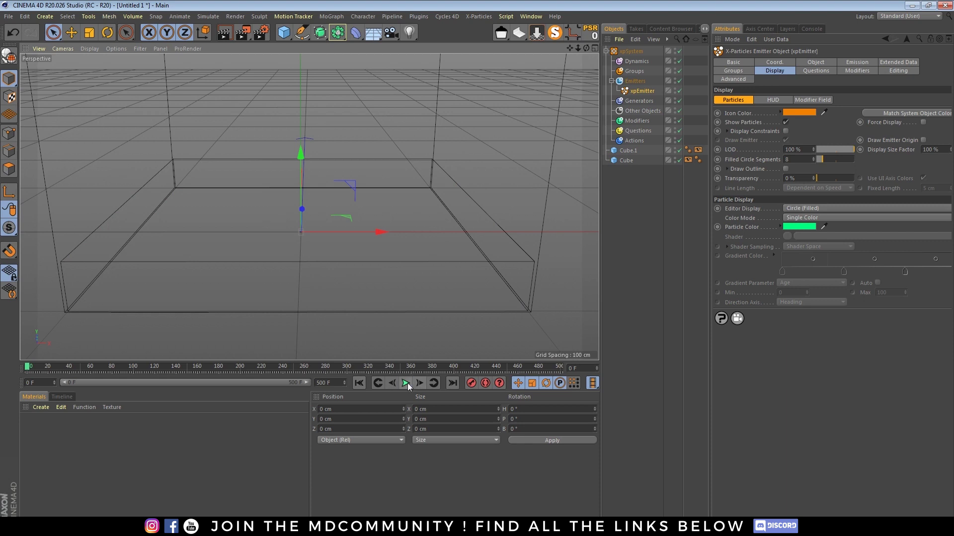
click(405, 383)
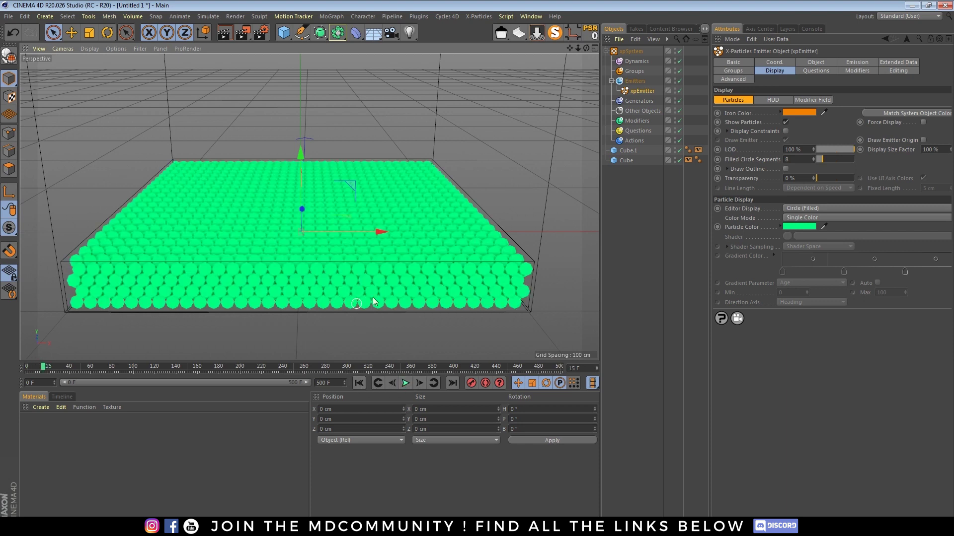
drag(586, 49, 585, 49)
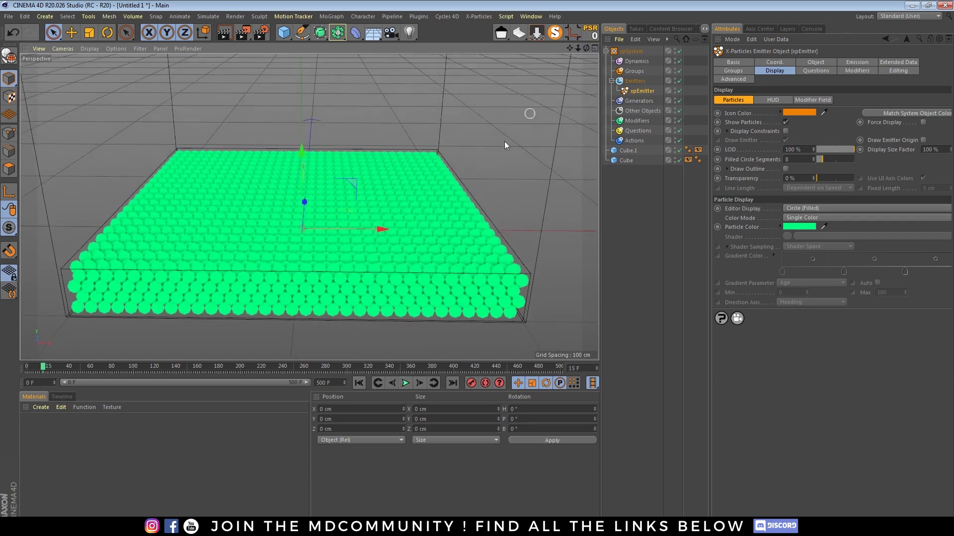
scroll(434, 260, up, 3)
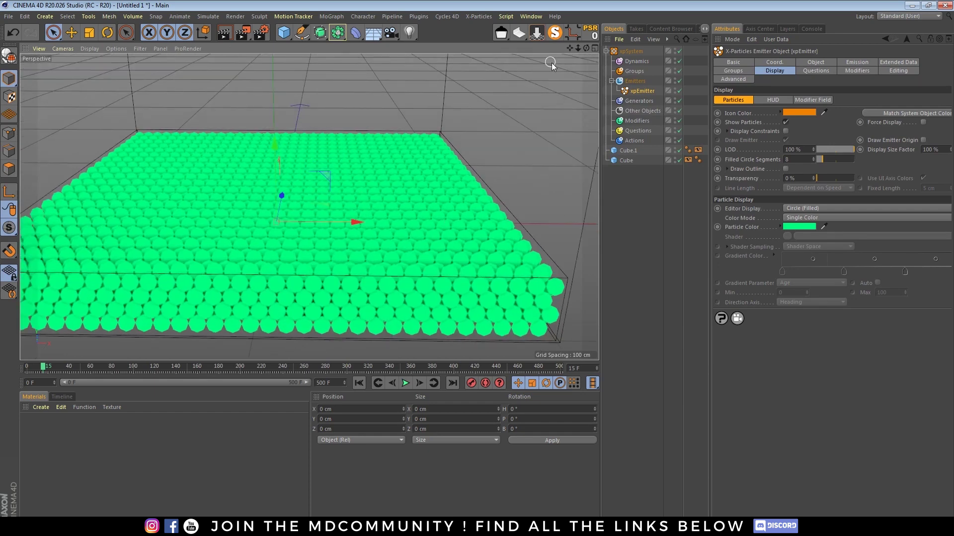
mouse_move(586, 48)
mouse_down()
mouse_move(570, 73)
mouse_move(571, 56)
mouse_move(583, 53)
mouse_up()
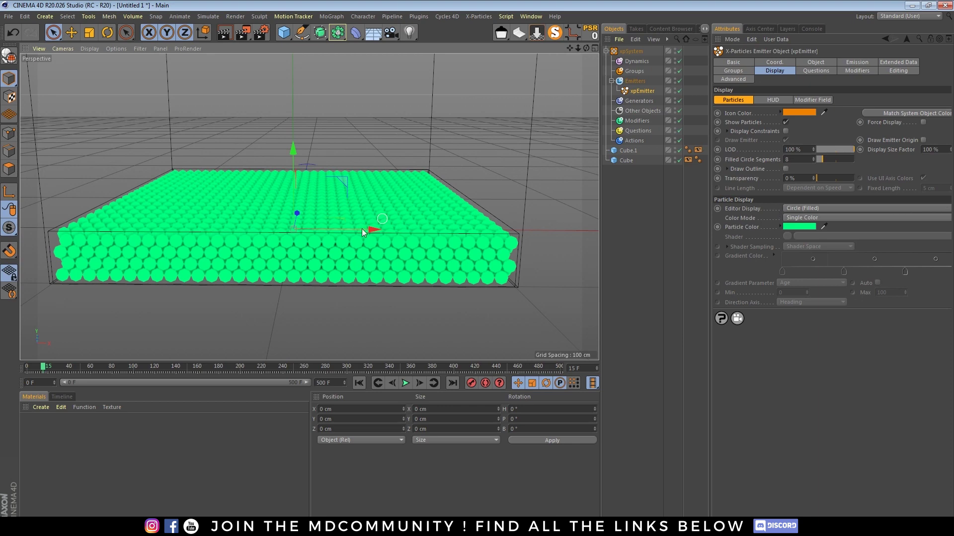
drag(587, 48, 586, 62)
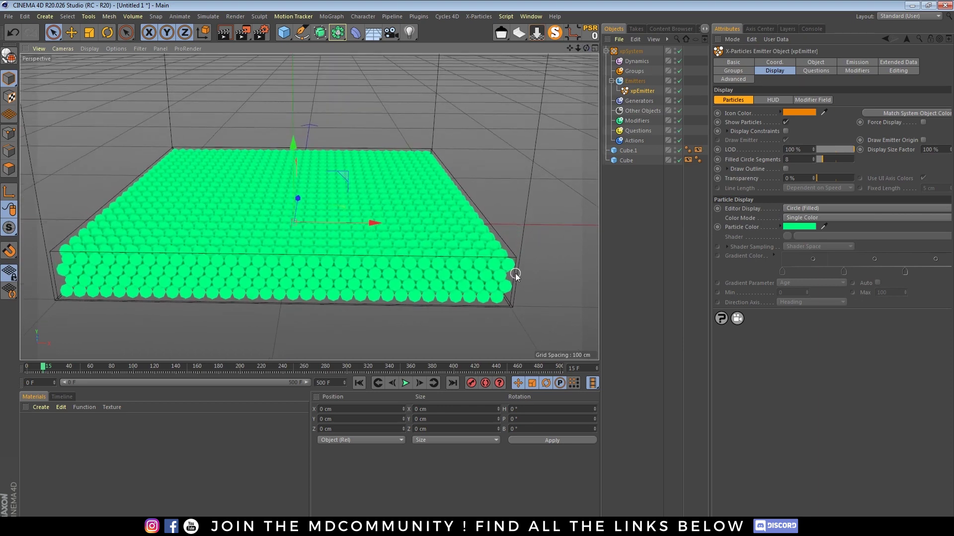
Add an xpGravity modifier with 981 cm strength under the Modifiers folder.
click(636, 121)
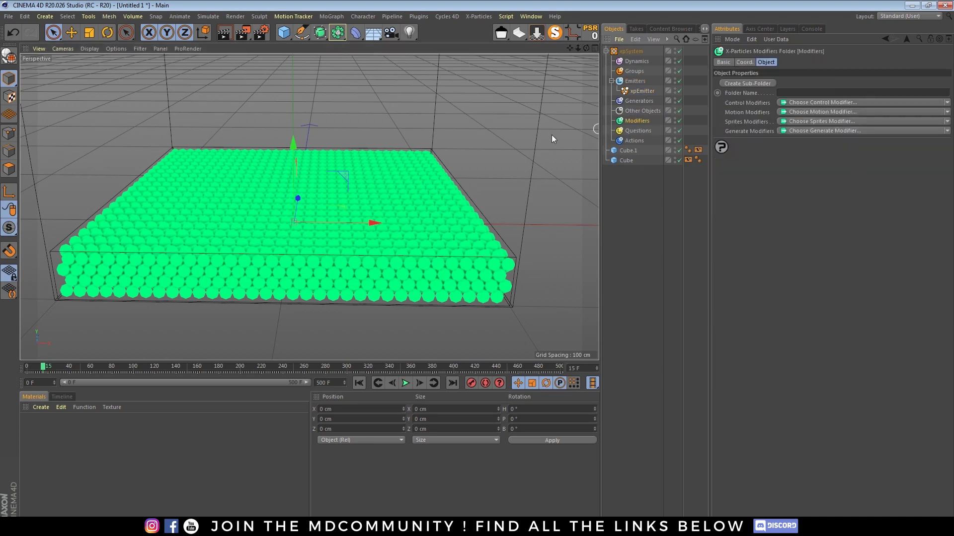
click(850, 113)
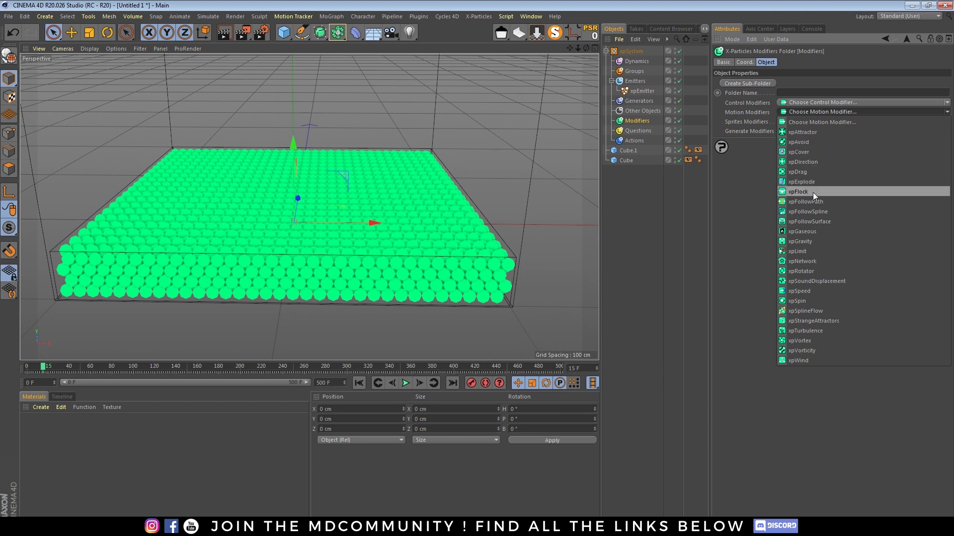
click(815, 242)
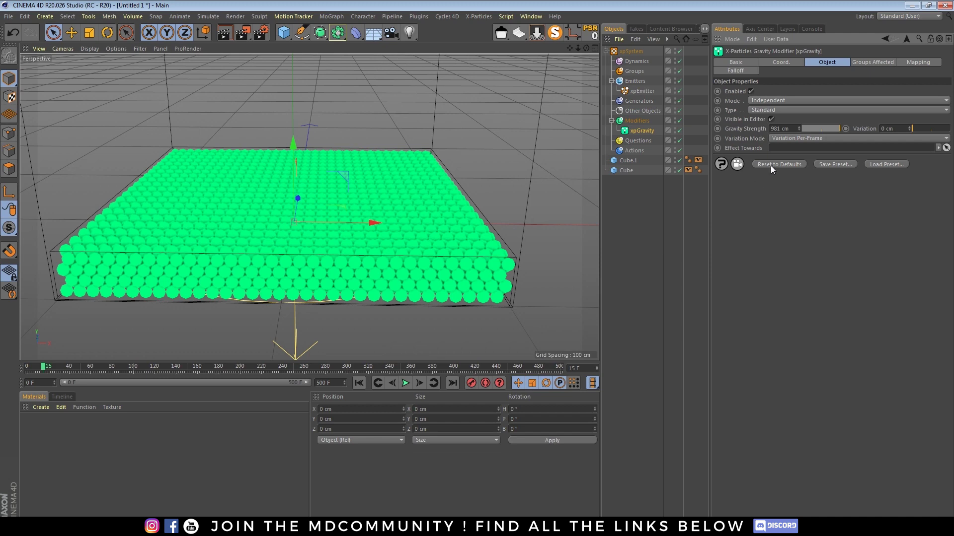
Play the simulation to watch the particles fall, then rewind to frame 0.
click(359, 383)
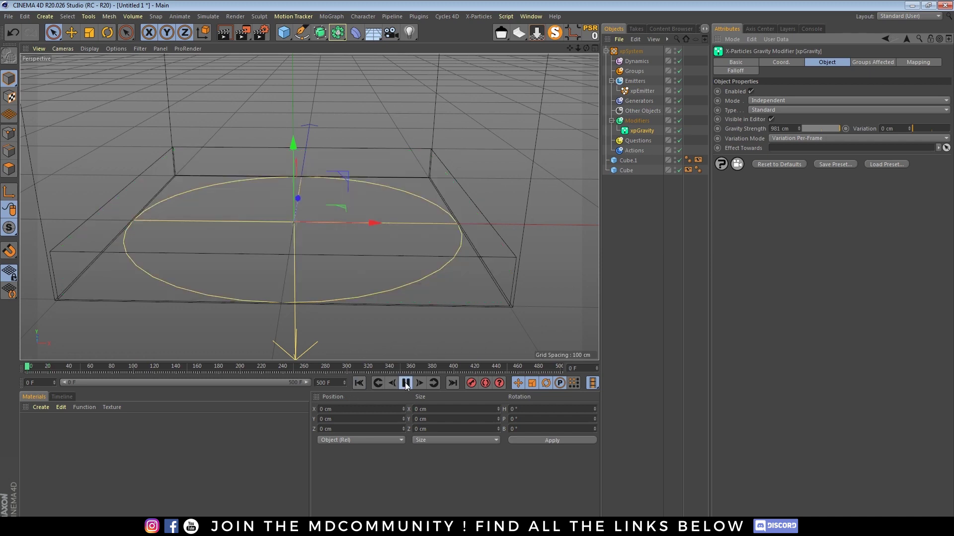
click(405, 383)
click(405, 383)
click(359, 383)
click(633, 161)
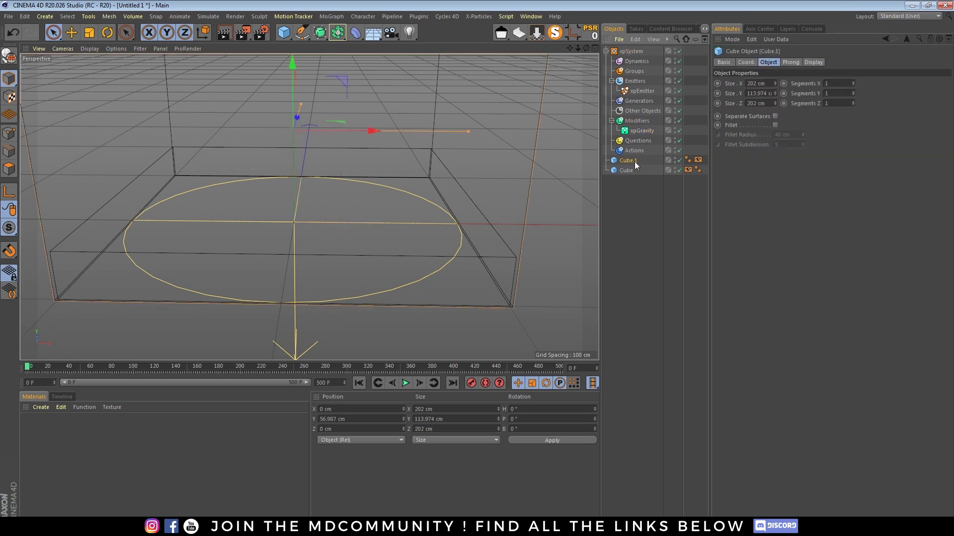
Add an xpCollider tag to Cube.1 with Inside normals, 0% bounce and 100% friction.
right_click(633, 161)
mouse_move(668, 238)
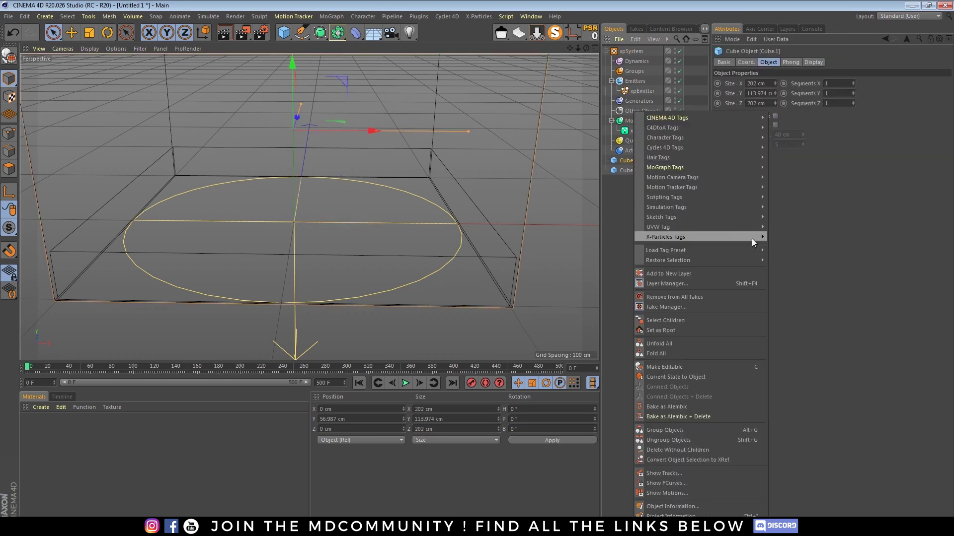
mouse_move(752, 239)
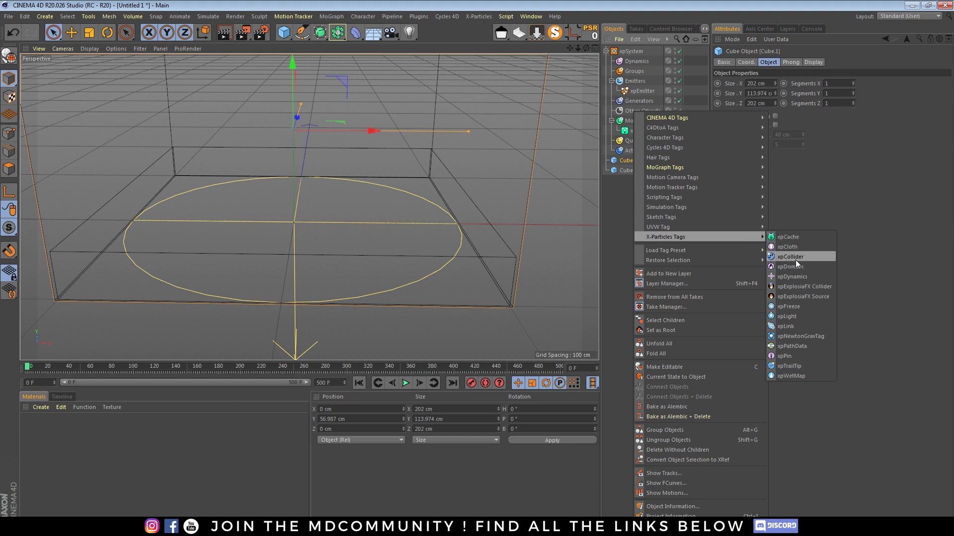
click(793, 257)
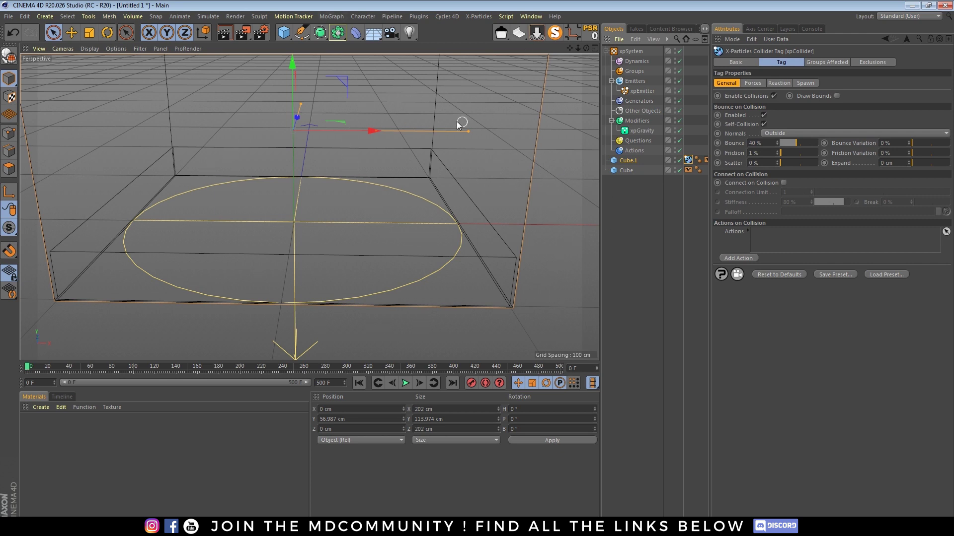
click(784, 133)
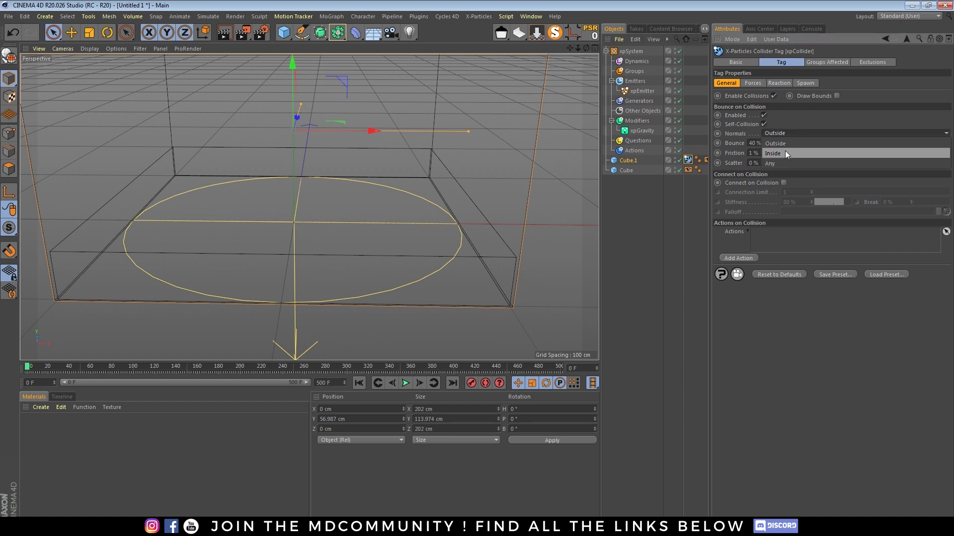
click(786, 154)
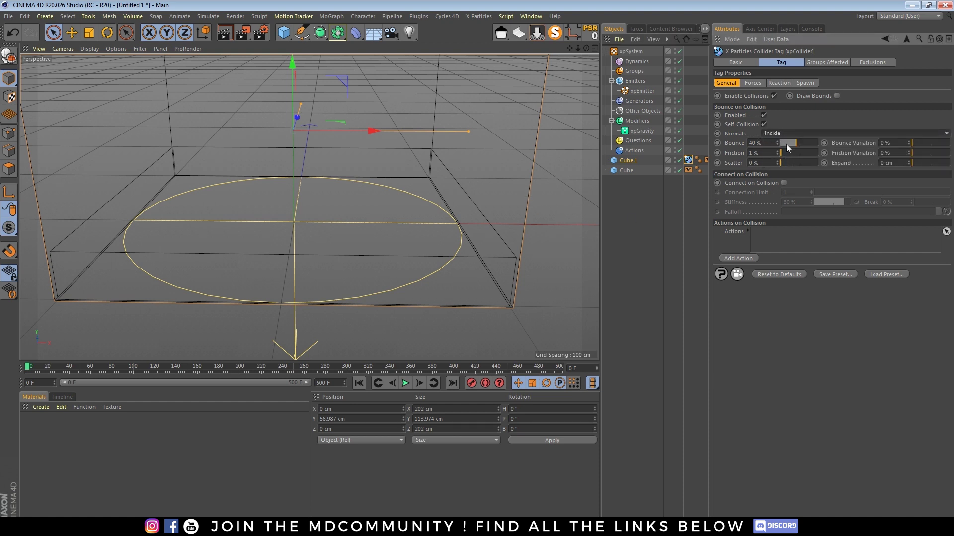
drag(795, 143, 853, 253)
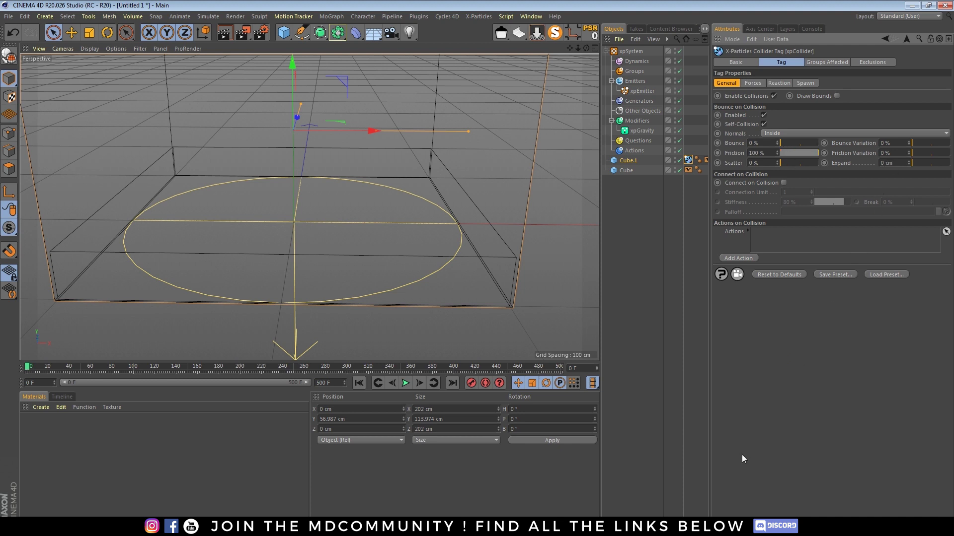
click(406, 382)
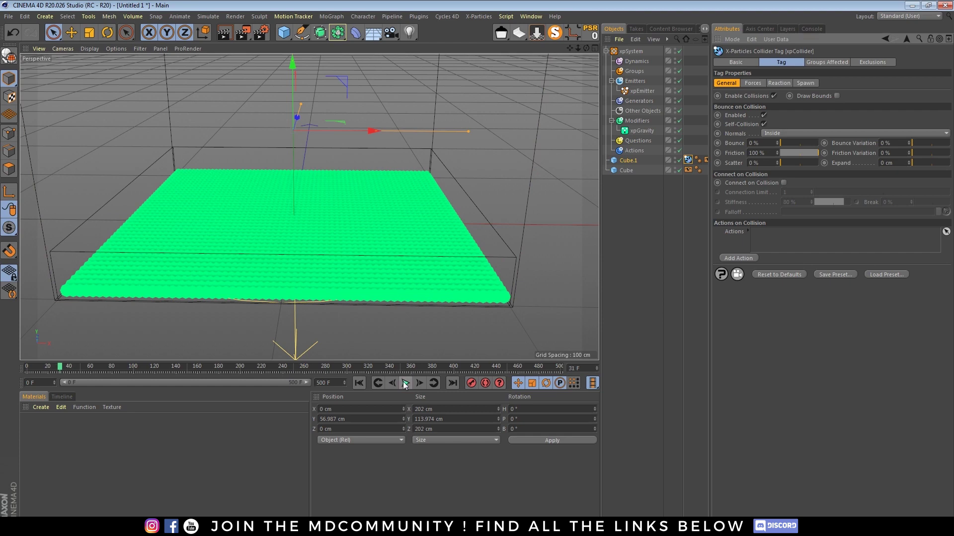
click(359, 383)
click(406, 382)
click(405, 382)
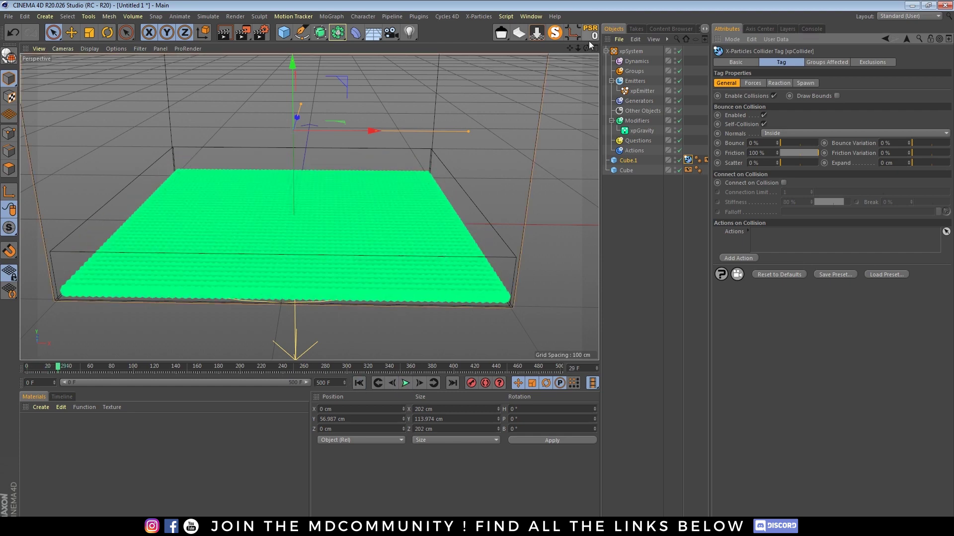
drag(586, 48, 587, 63)
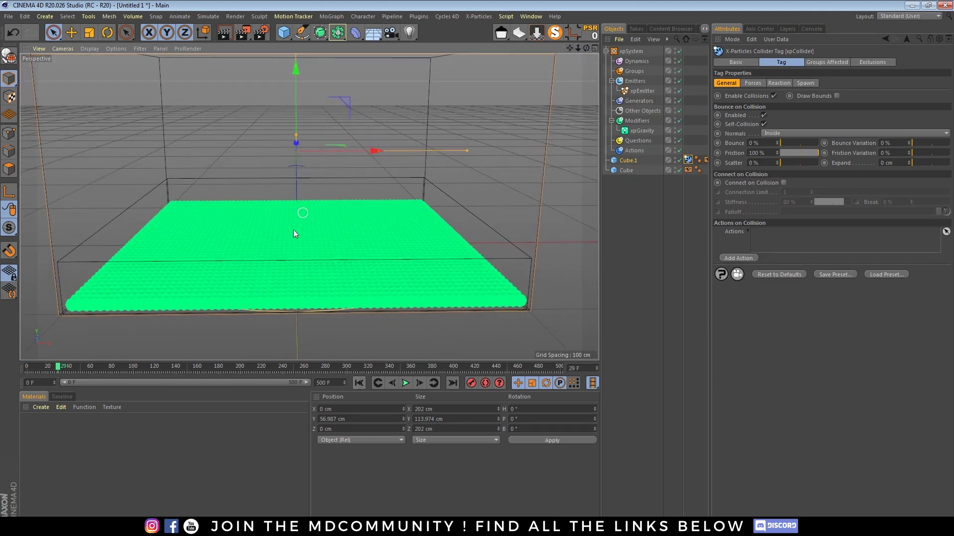
click(358, 383)
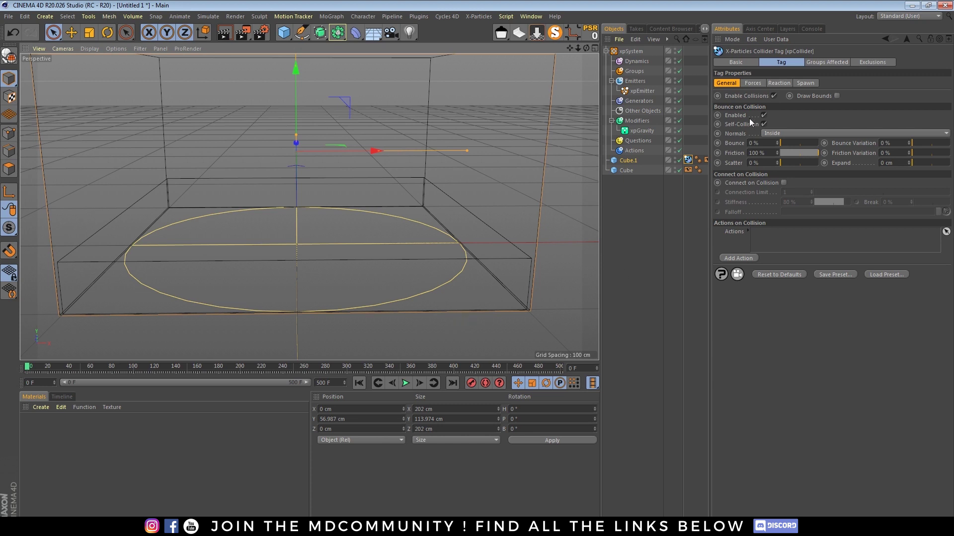
click(641, 130)
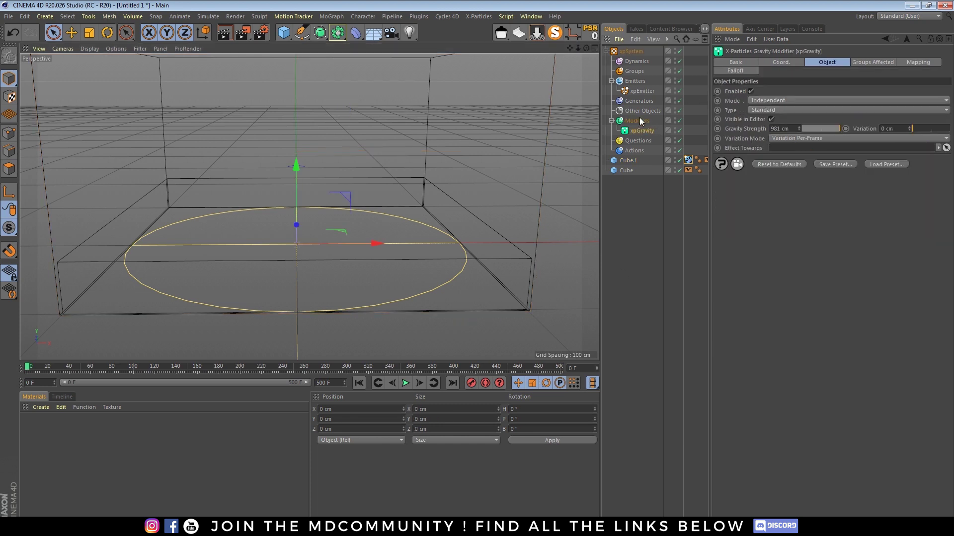
Enable Use Rotation in xpEmitter's Extended Data with Rotation Mode set to Tangential.
click(642, 92)
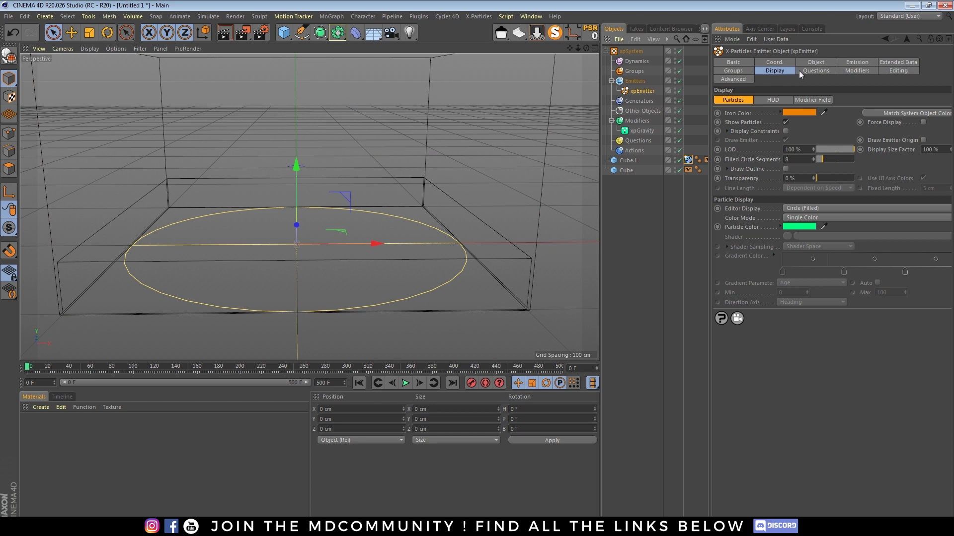
click(900, 62)
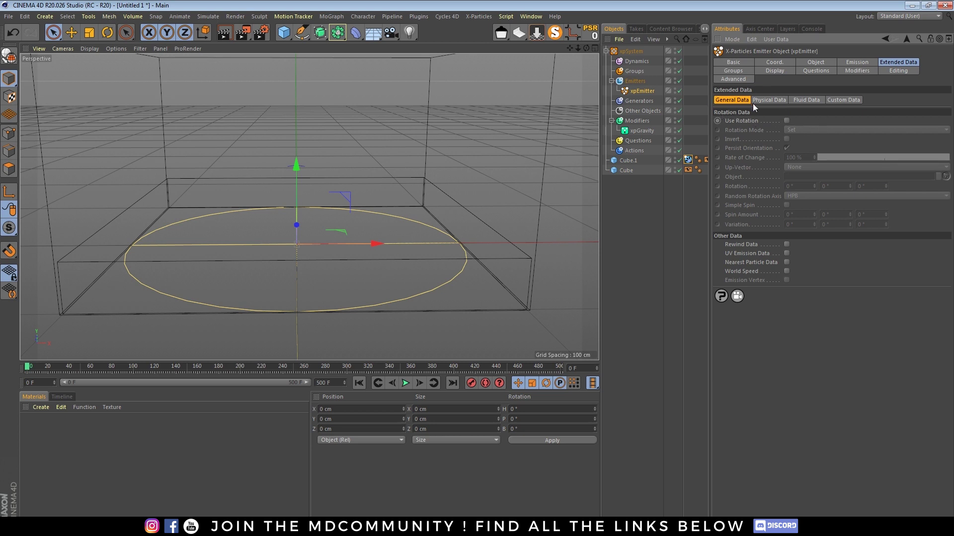
click(786, 121)
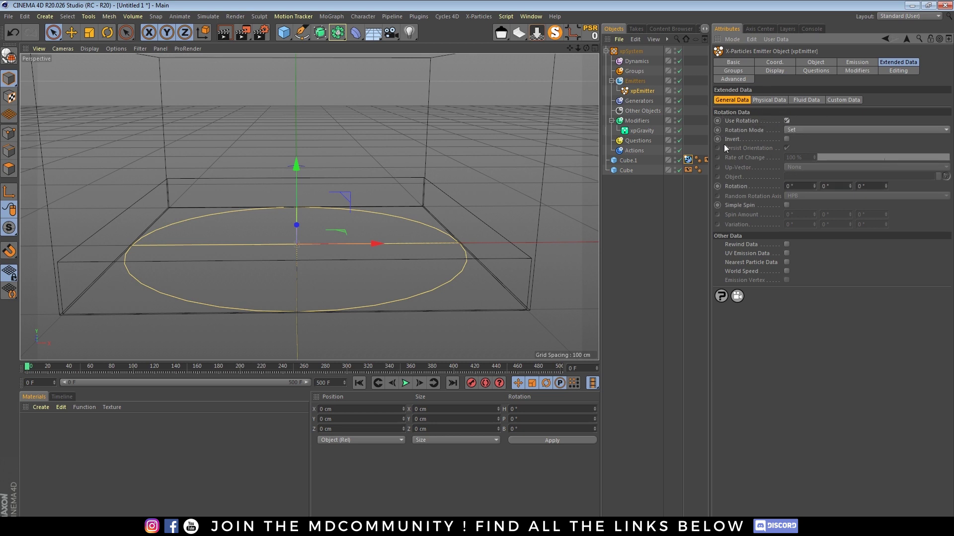
click(807, 133)
click(808, 152)
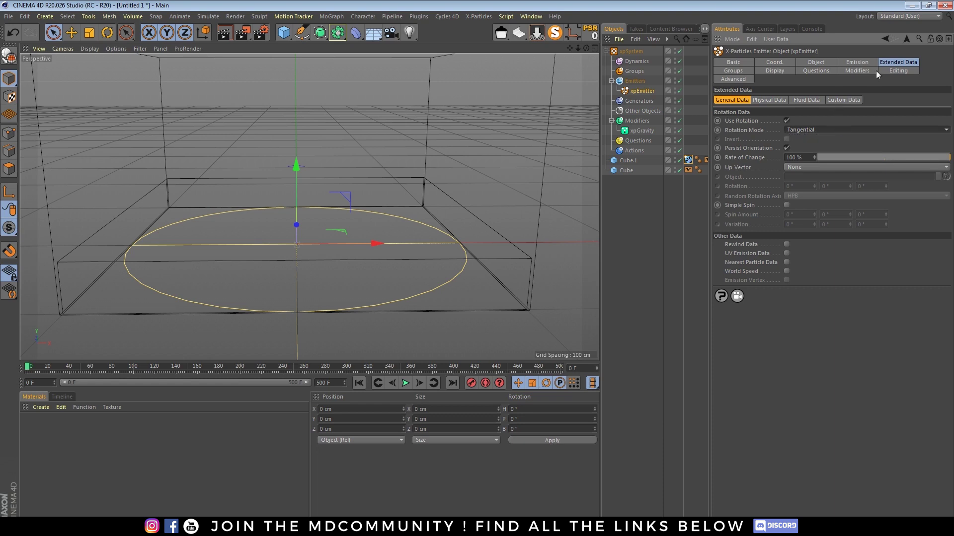
Set xpEmitter's Fluid Type to Granular and raise its friction to 100%.
click(806, 99)
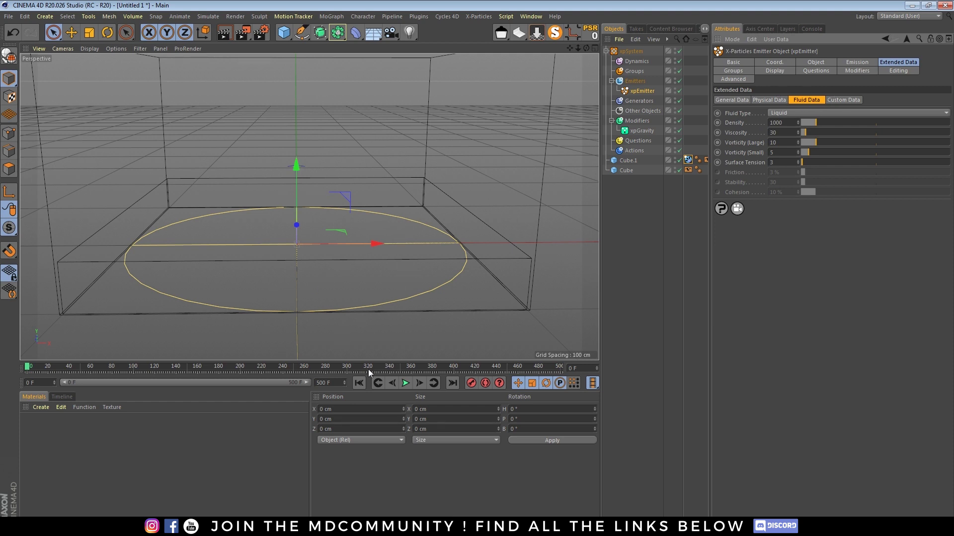
click(833, 115)
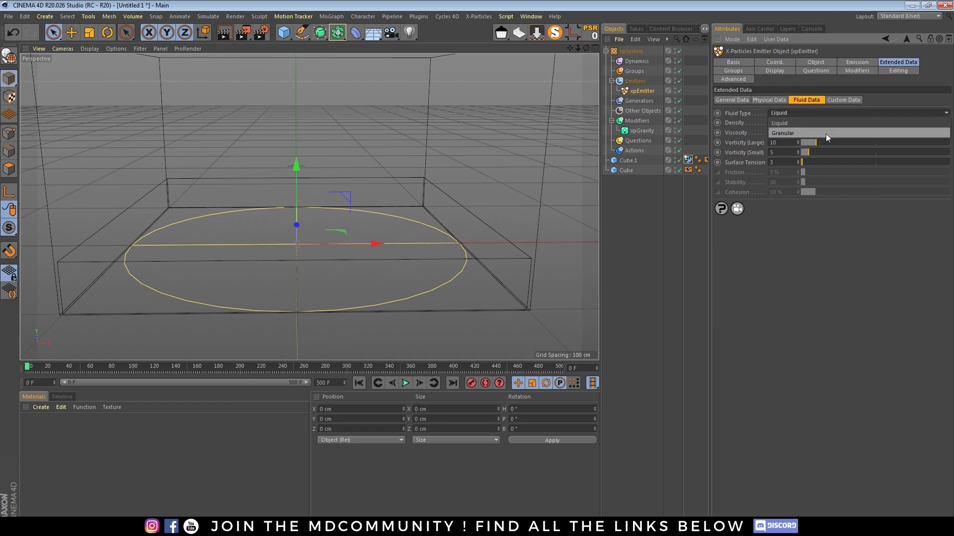
click(826, 133)
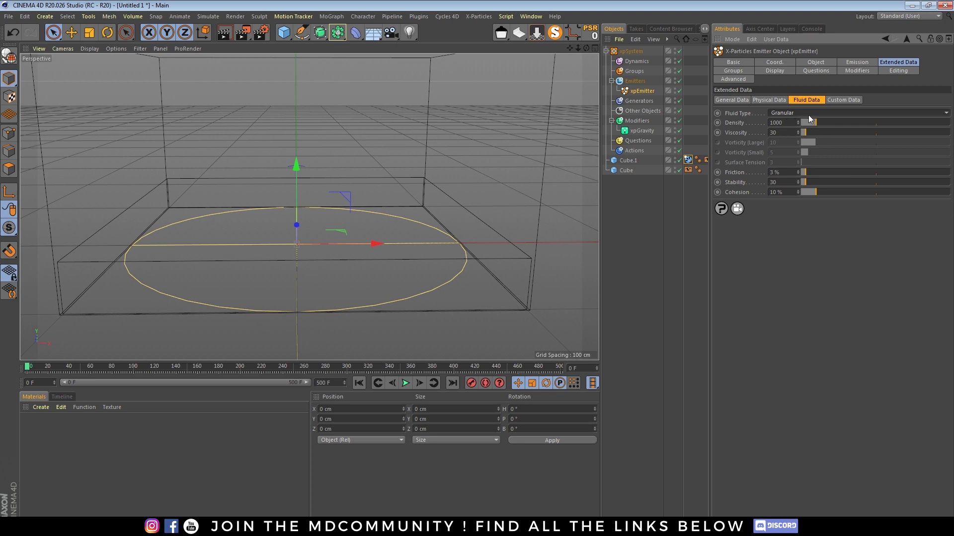
drag(817, 173, 950, 172)
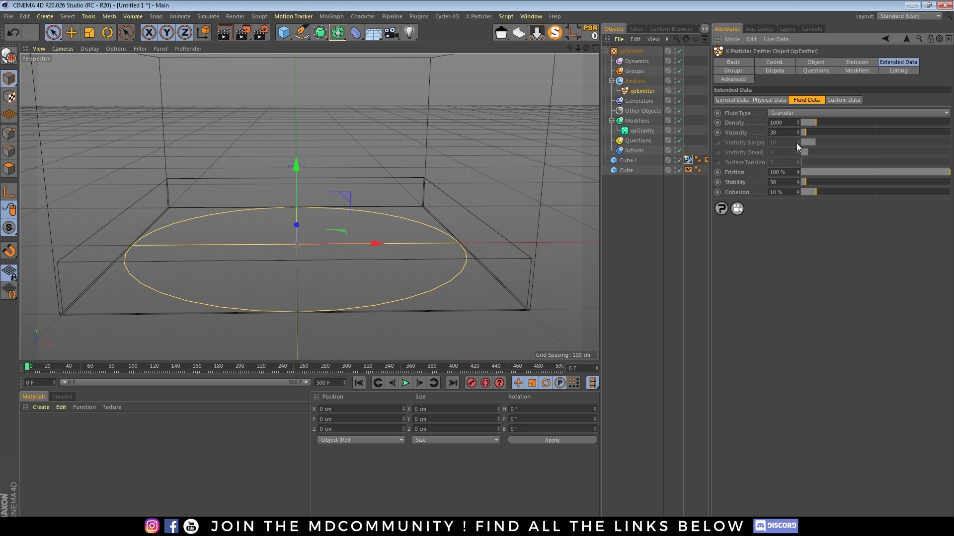
Rewind and replay the simulation to check the granular particles, stopping at frame 18.
click(405, 383)
click(406, 383)
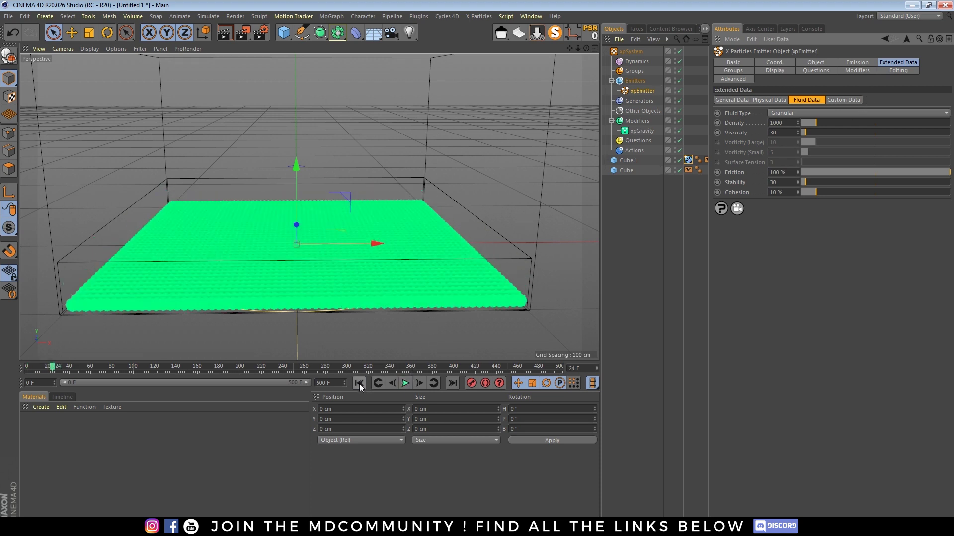
click(359, 383)
click(405, 383)
click(405, 383)
click(639, 62)
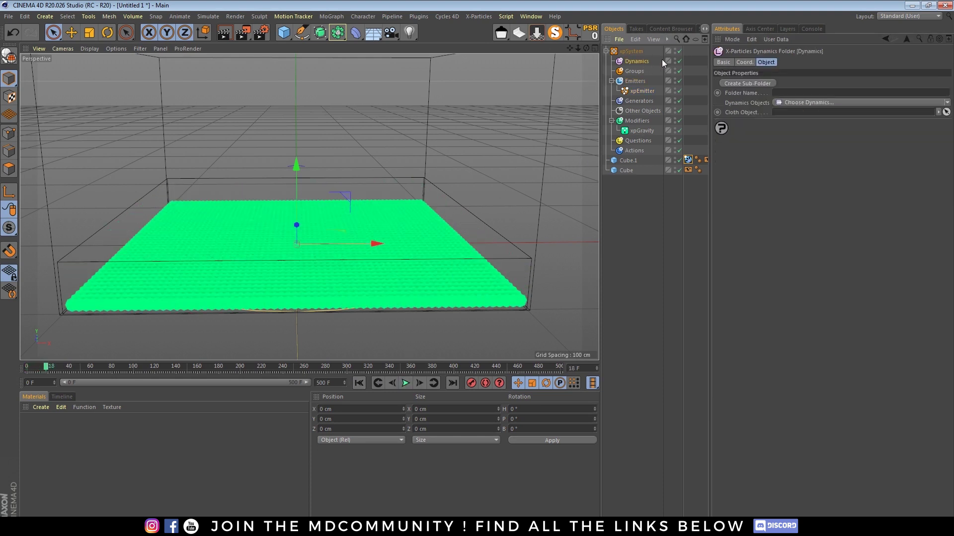
Add an xpFluidFX object under Dynamics and play the simulation to frame 145.
click(790, 102)
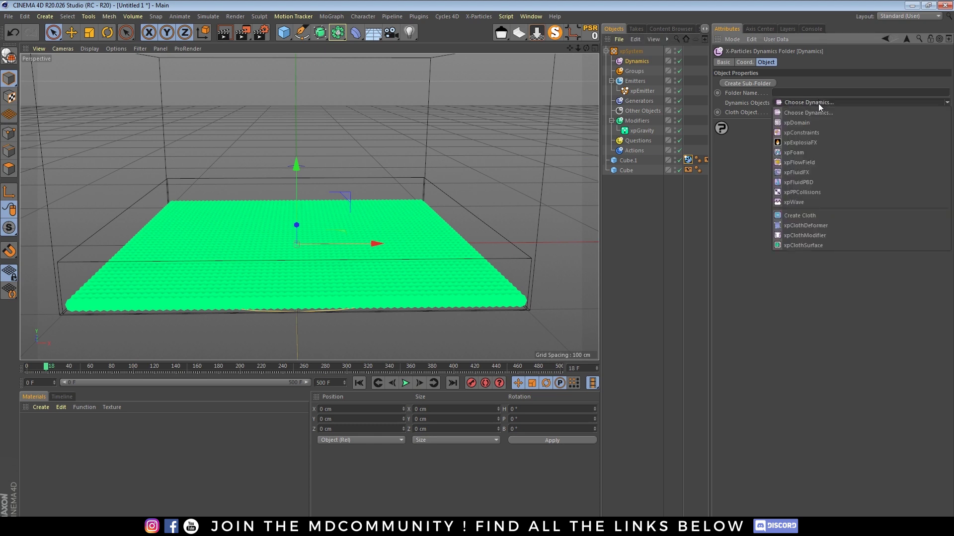
click(797, 173)
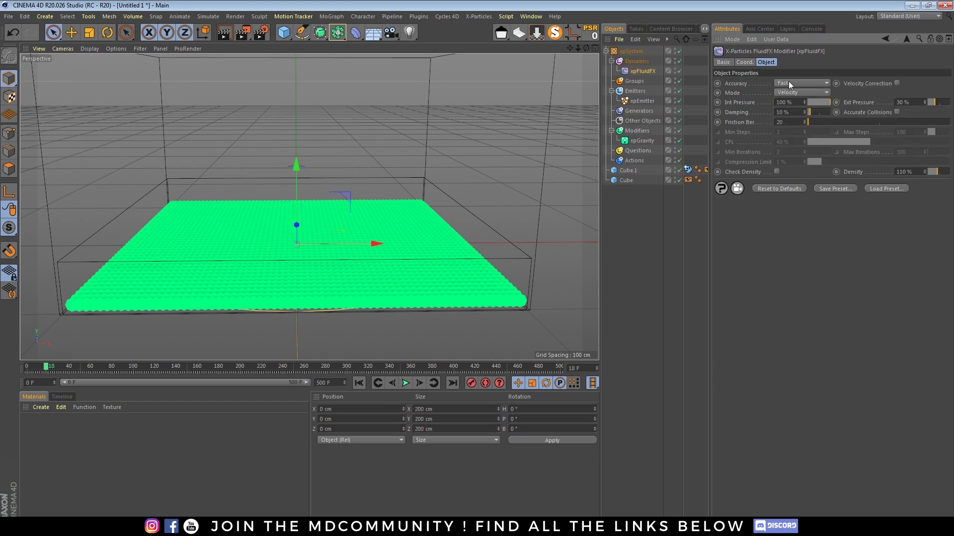
click(358, 383)
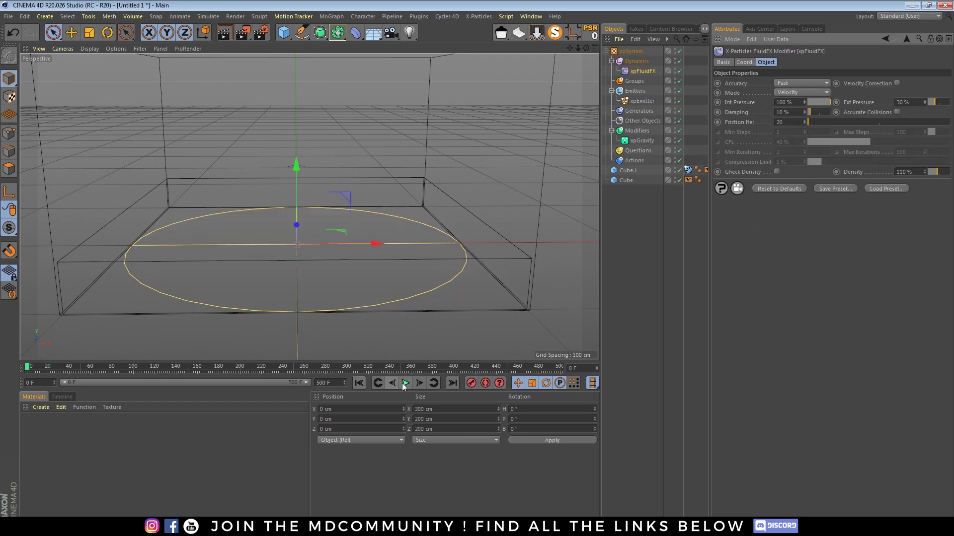
click(405, 383)
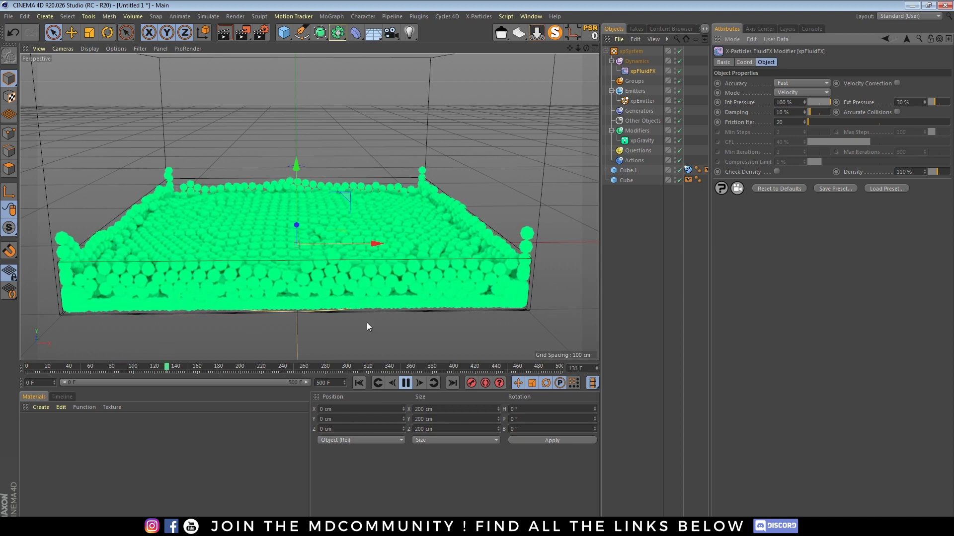
key(F8)
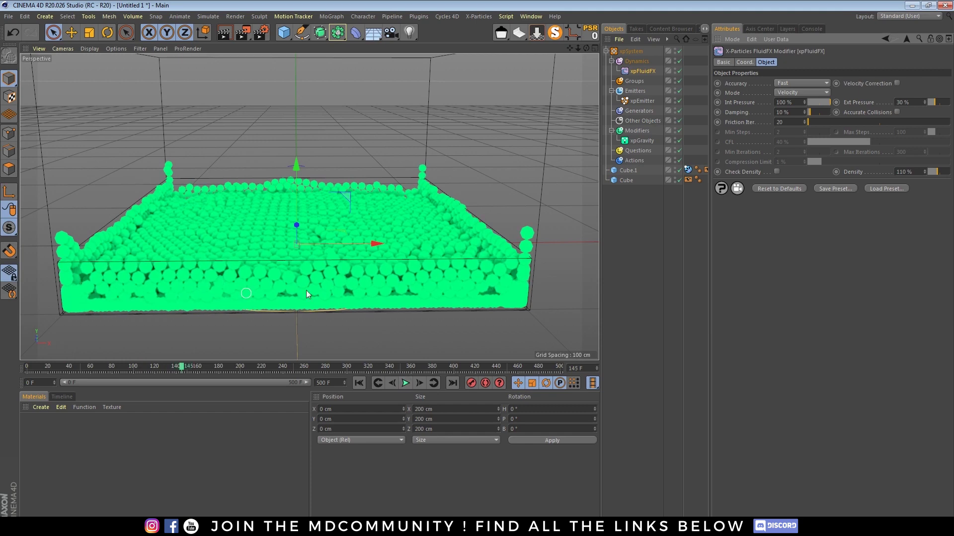
drag(586, 48, 626, 84)
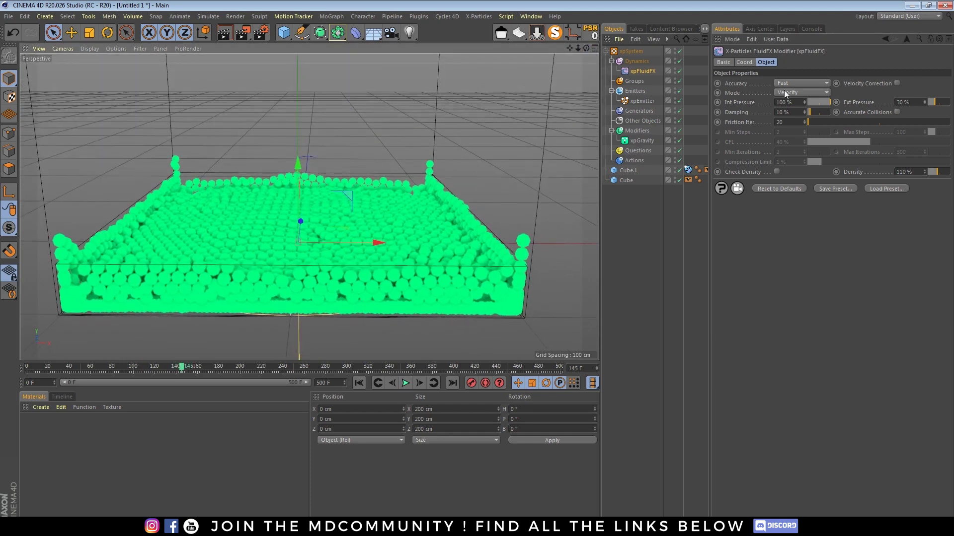
Set FluidFX accuracy to Medium and replay the simulation to frame 106.
click(799, 83)
click(794, 105)
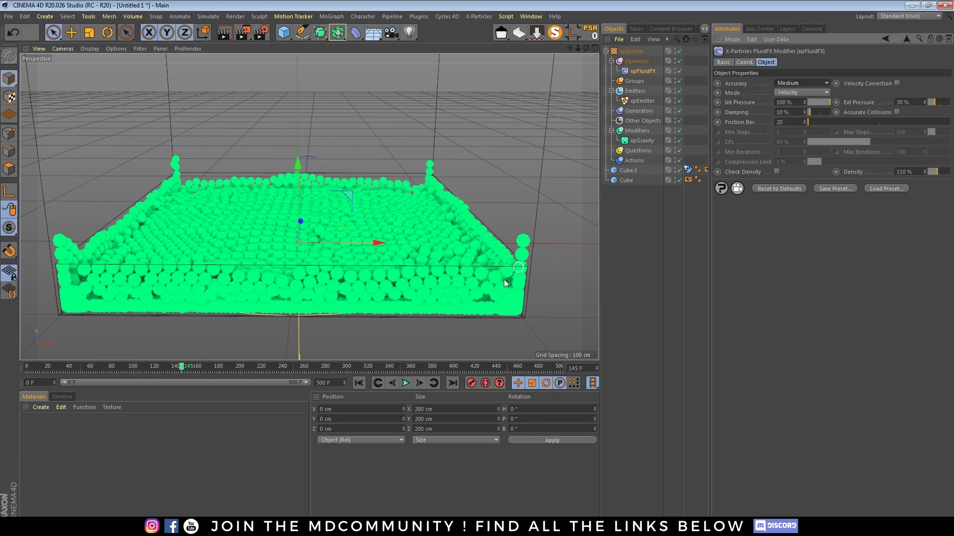
click(359, 383)
click(406, 383)
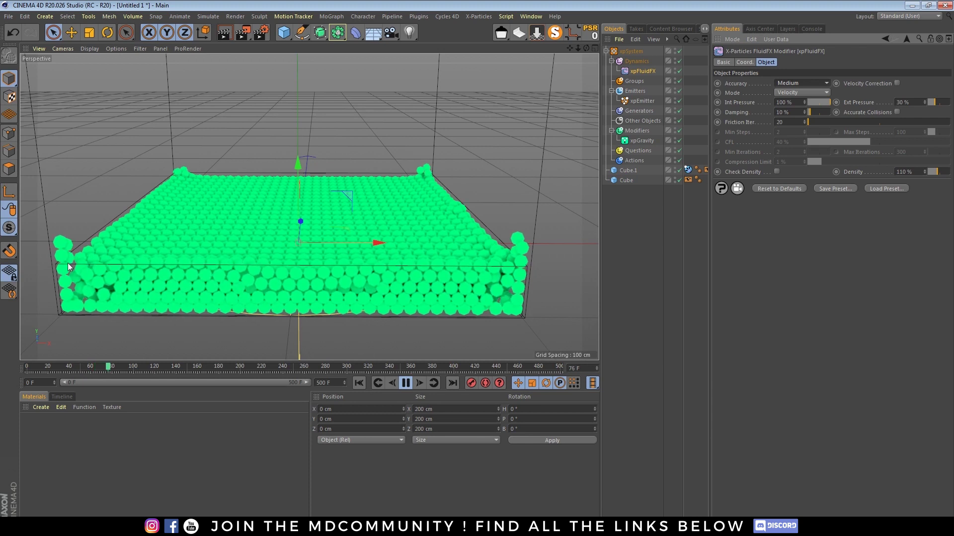
click(406, 383)
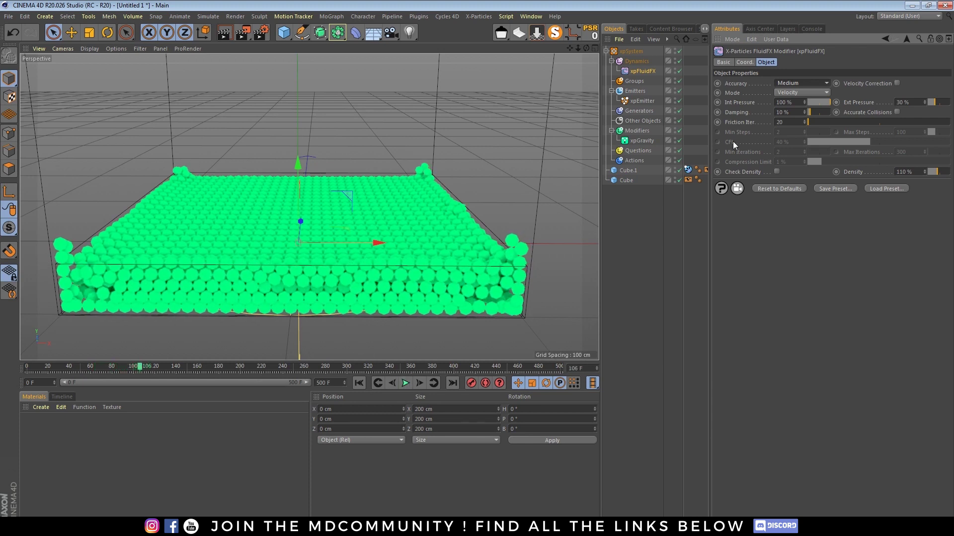
Set FluidFX accuracy to High, replay the simulation, and view it from a higher angle.
click(803, 83)
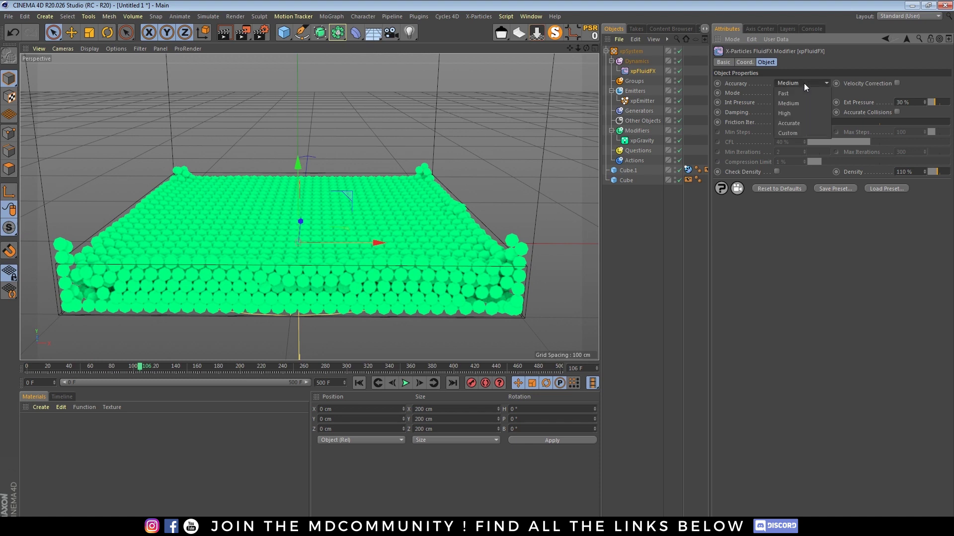
click(802, 112)
click(359, 383)
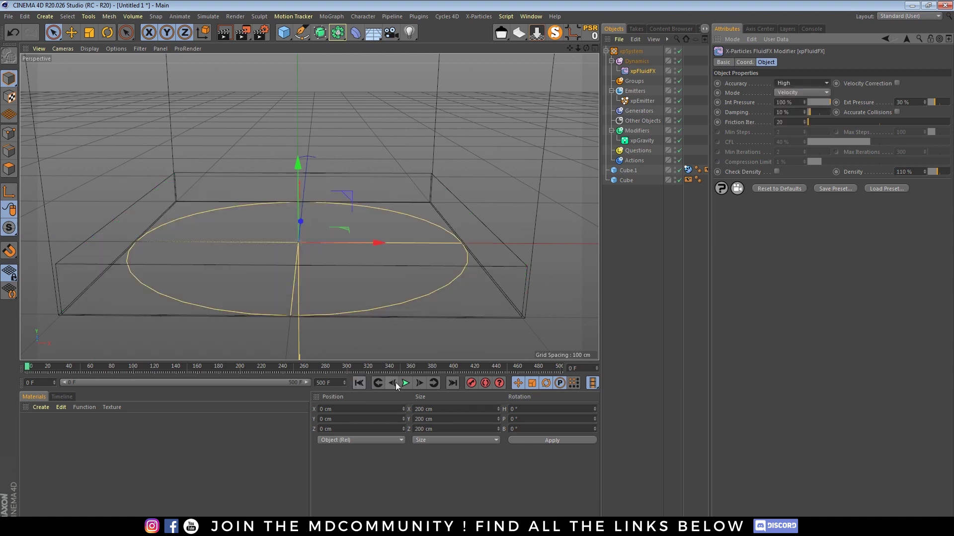
click(406, 383)
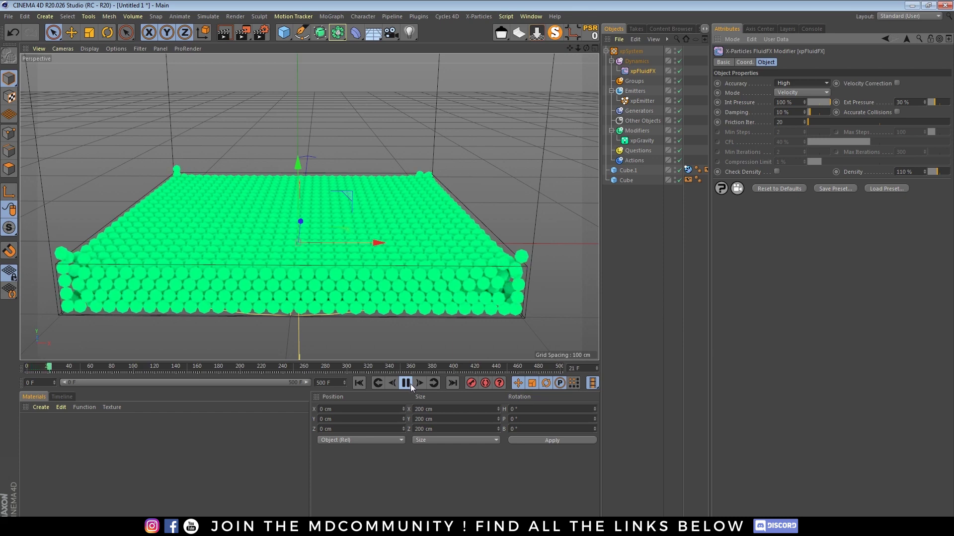
click(410, 383)
scroll(367, 240, up, 5)
scroll(335, 249, down, 5)
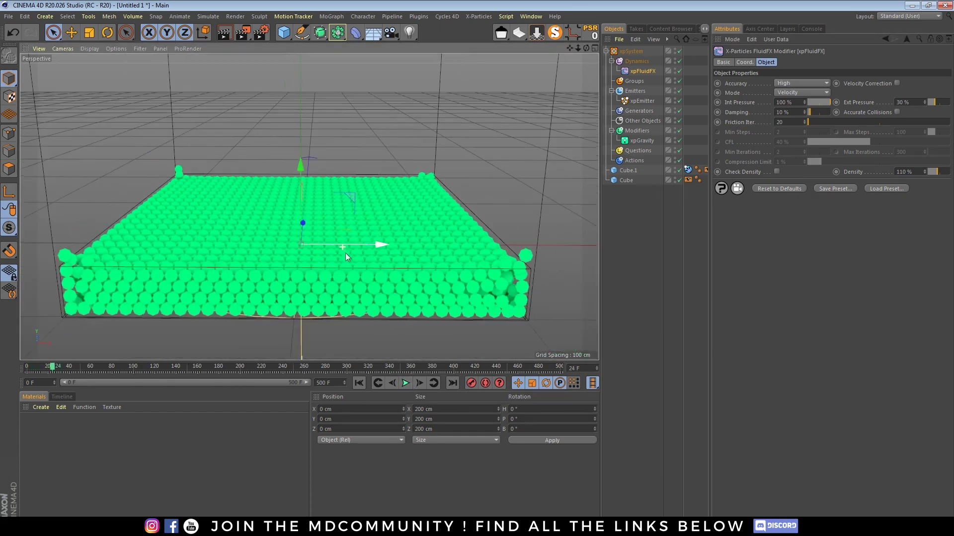
drag(588, 47, 333, 278)
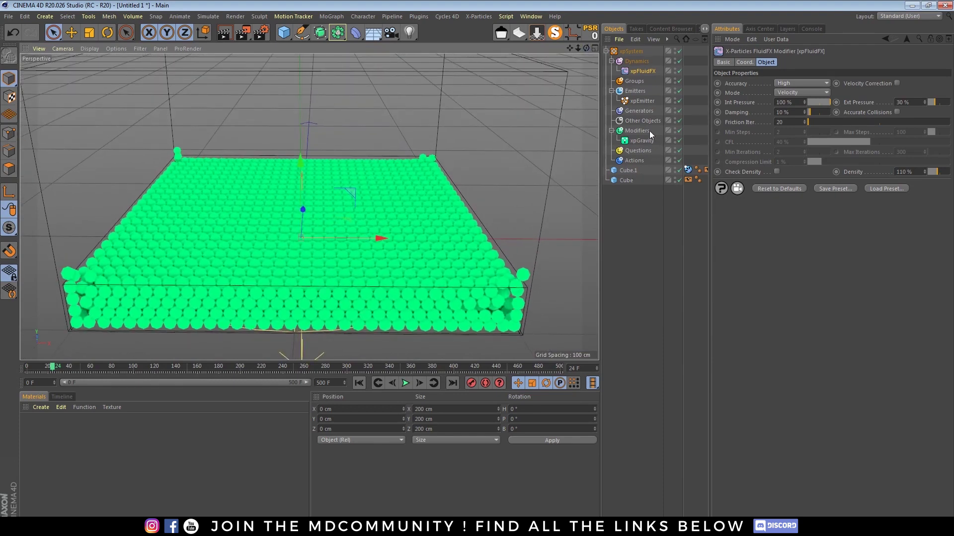
Set the xpEmitter particle radius to 2 cm in the Emission settings.
click(646, 101)
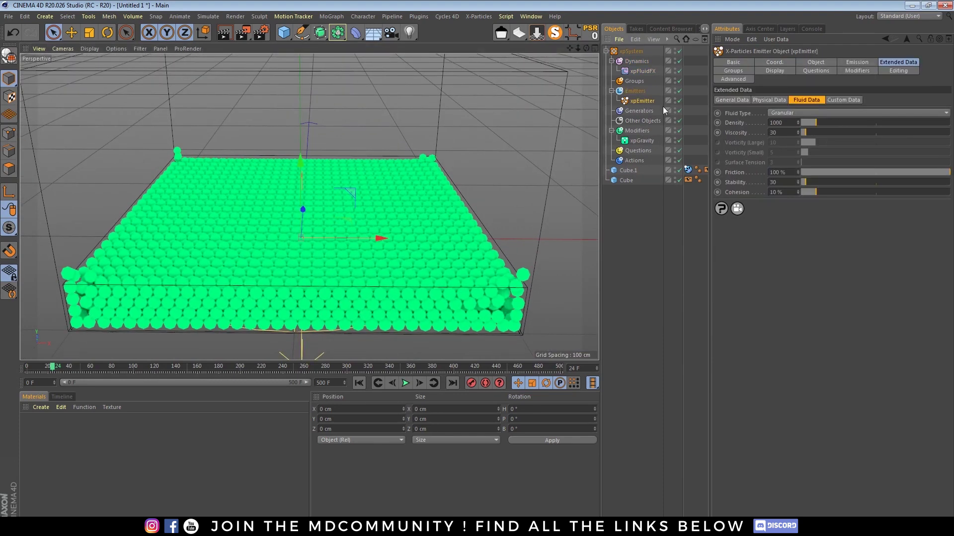
click(853, 63)
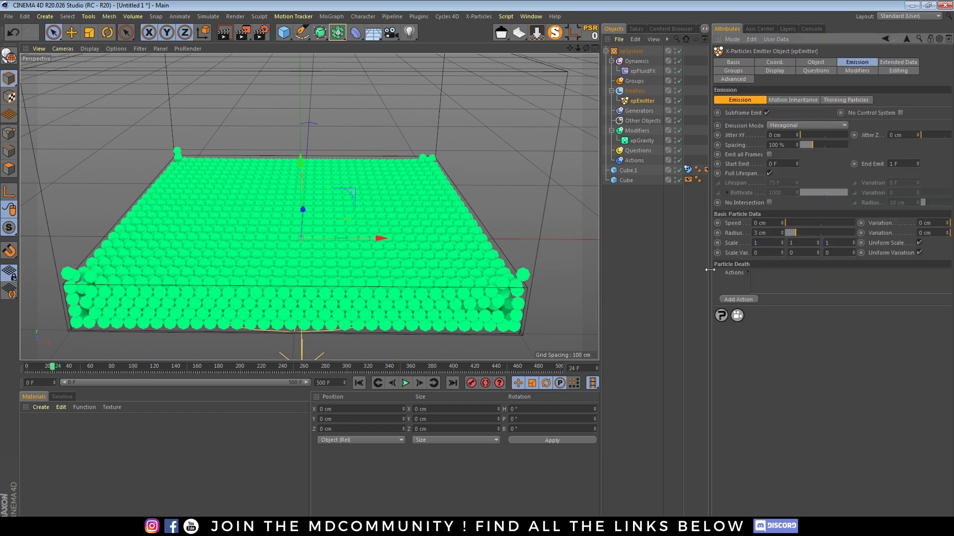
double_click(757, 233)
text(2)
key(Return)
Replay the simulation with the smaller particles, pausing at frames 6, 12 and 23.
click(357, 382)
click(406, 383)
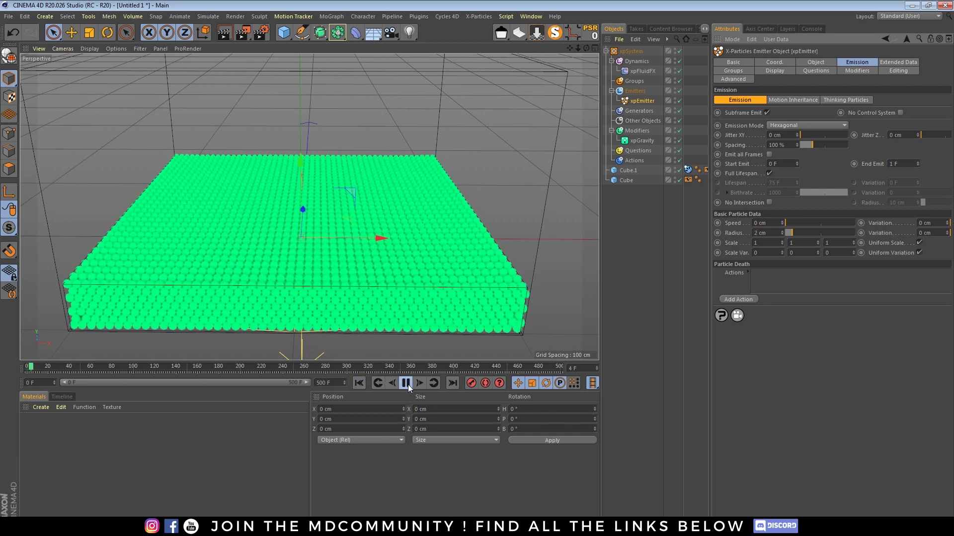
click(408, 386)
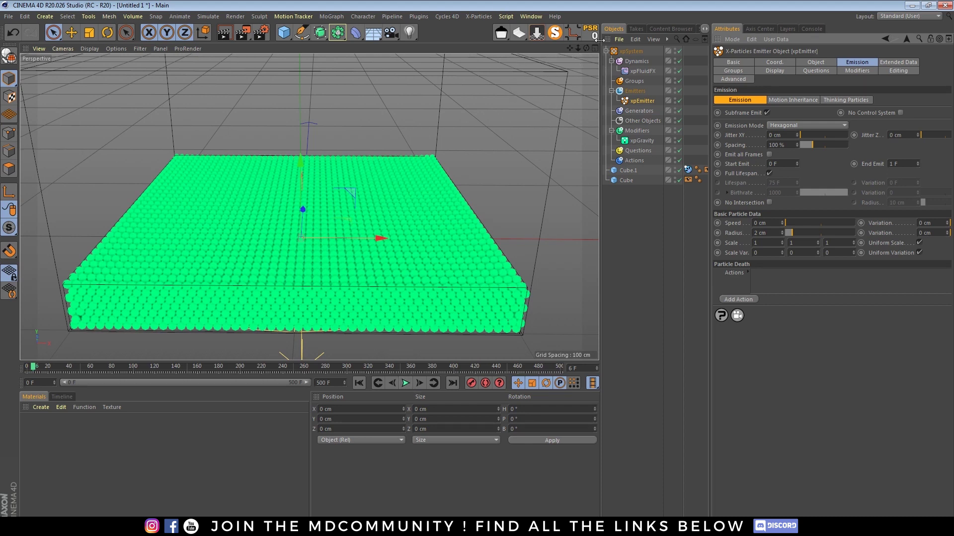
click(407, 383)
click(405, 384)
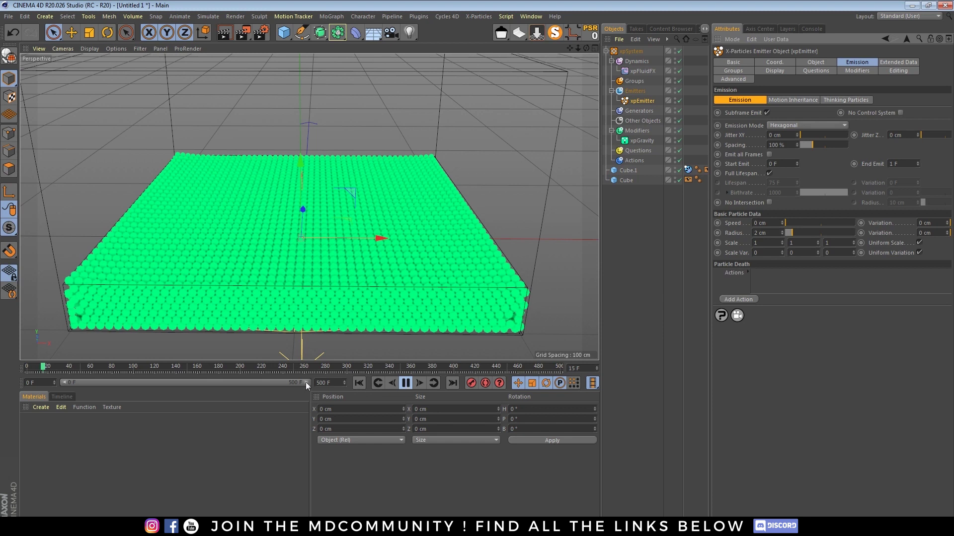
click(411, 384)
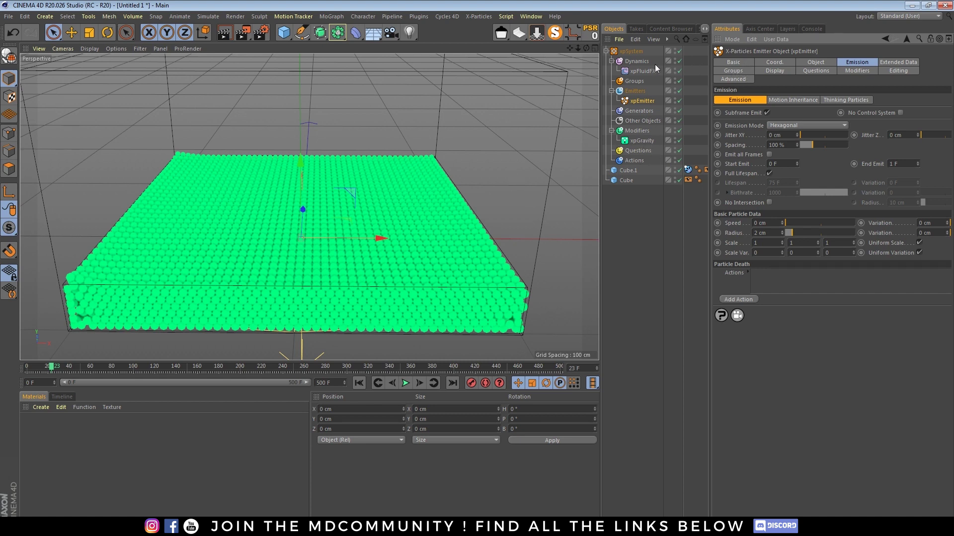
Choose Accurate from the xpFluidFX Accuracy dropdown and view the box from a lower angle.
click(644, 71)
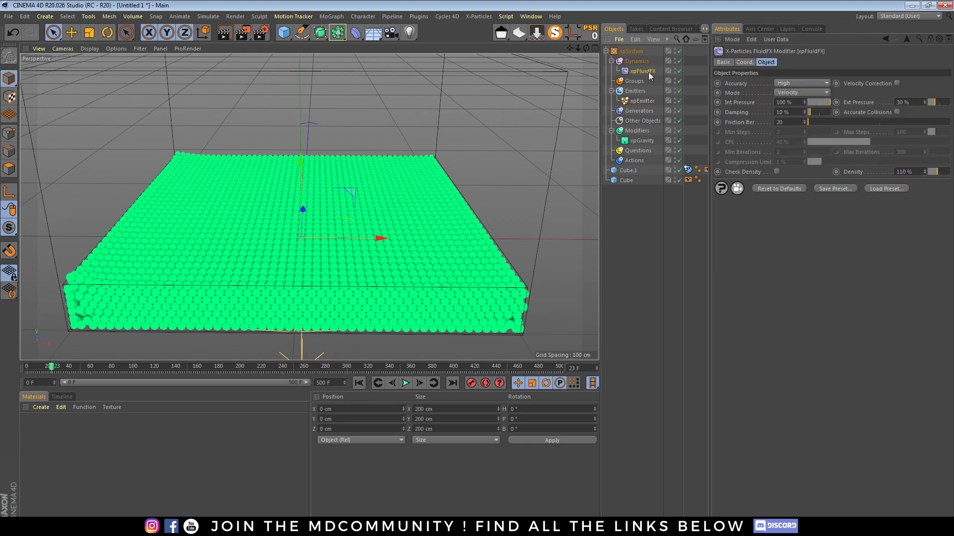
click(783, 83)
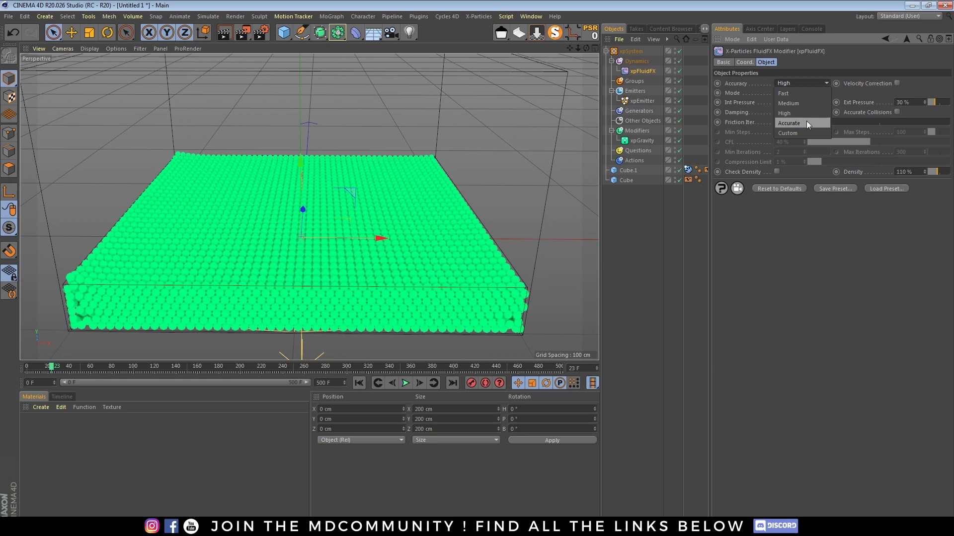
click(799, 122)
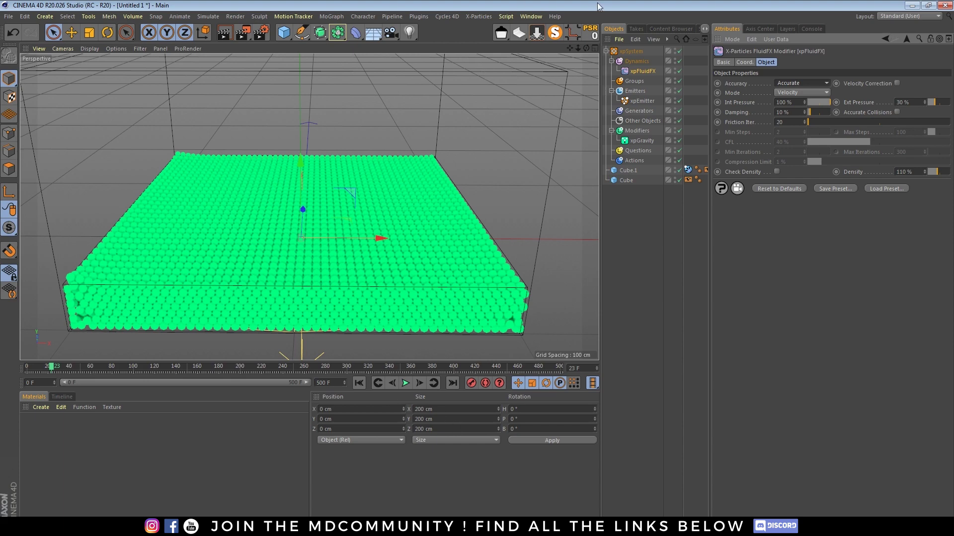
drag(587, 48, 586, 38)
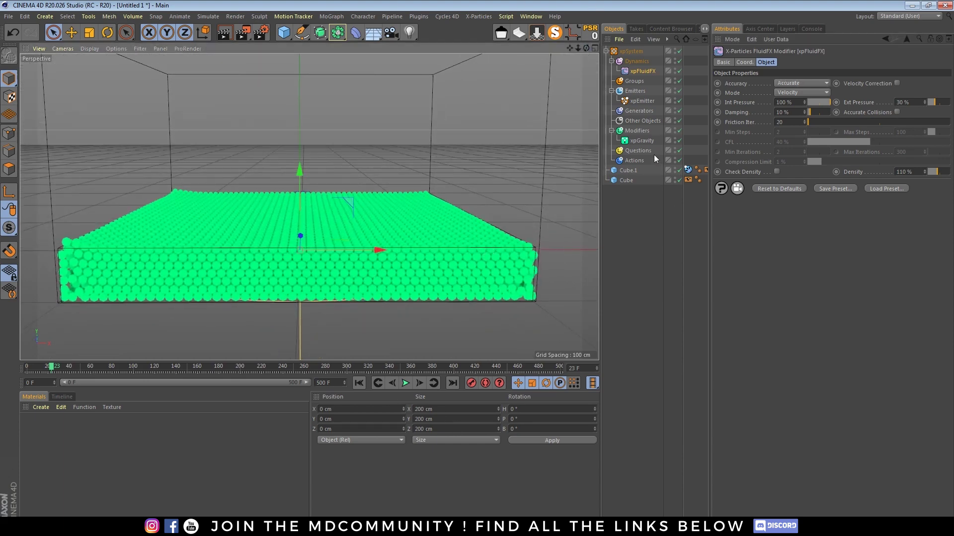
Add an xpDrag modifier to the Modifiers folder.
click(639, 130)
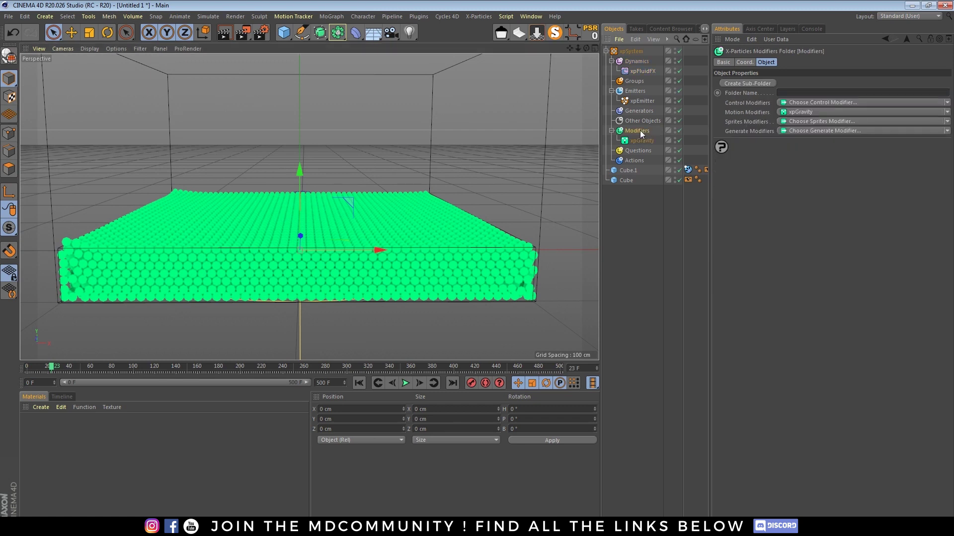
click(812, 111)
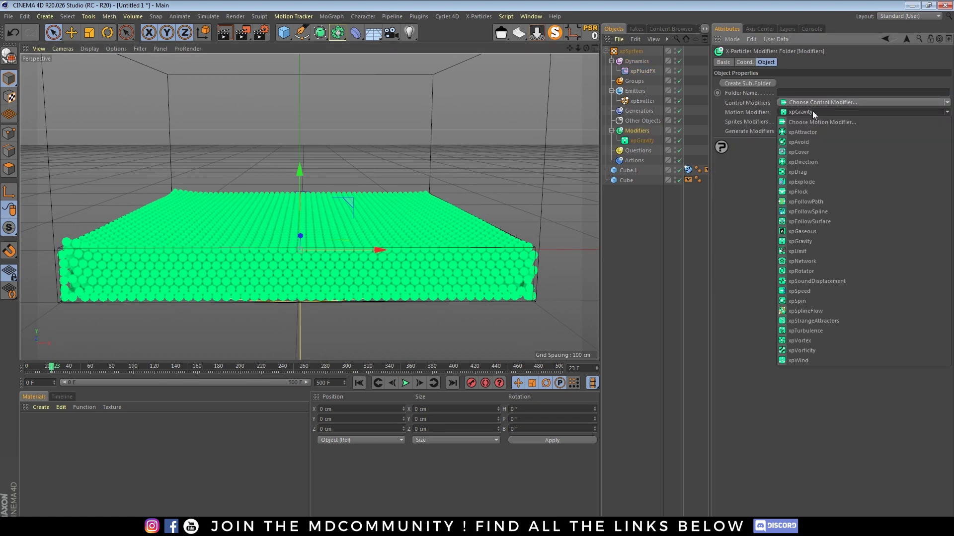
click(811, 171)
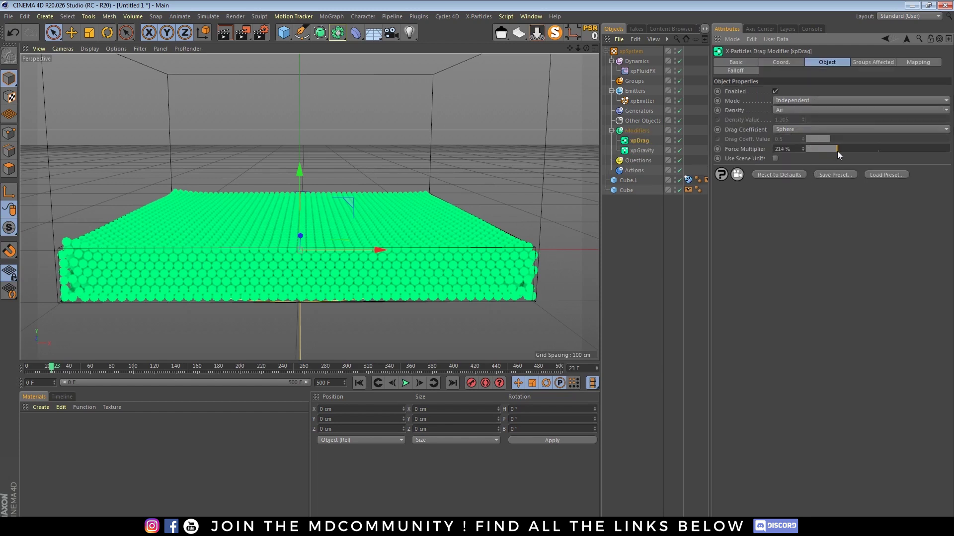
Restore a 3 cm emitter particle radius, replay the simulation, and review xpDrag and xpGravity settings.
click(359, 383)
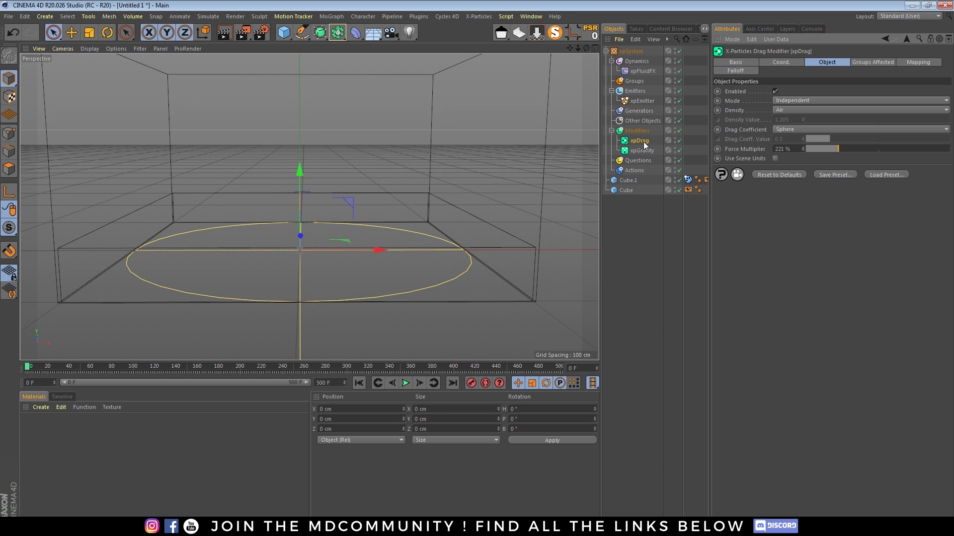
click(642, 102)
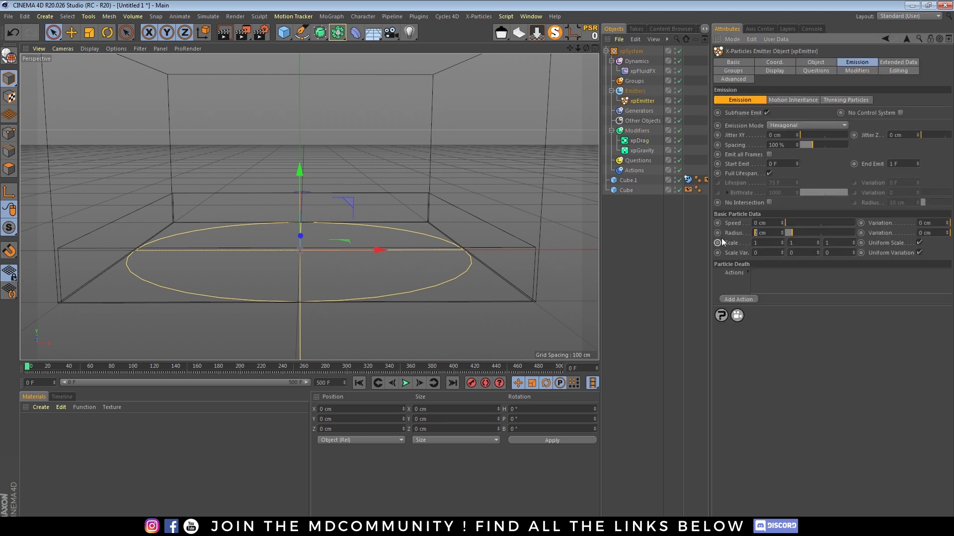
text(3)
click(405, 384)
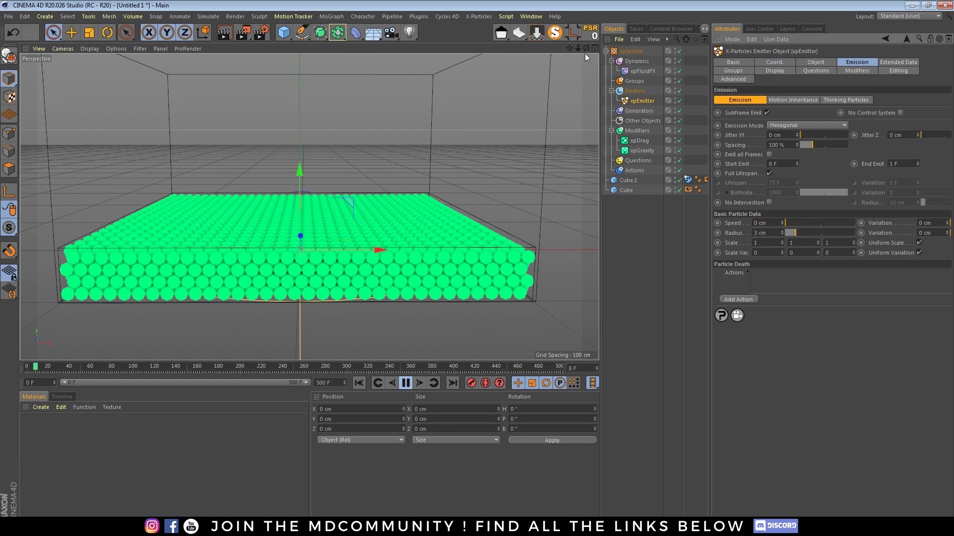
drag(586, 48, 535, 112)
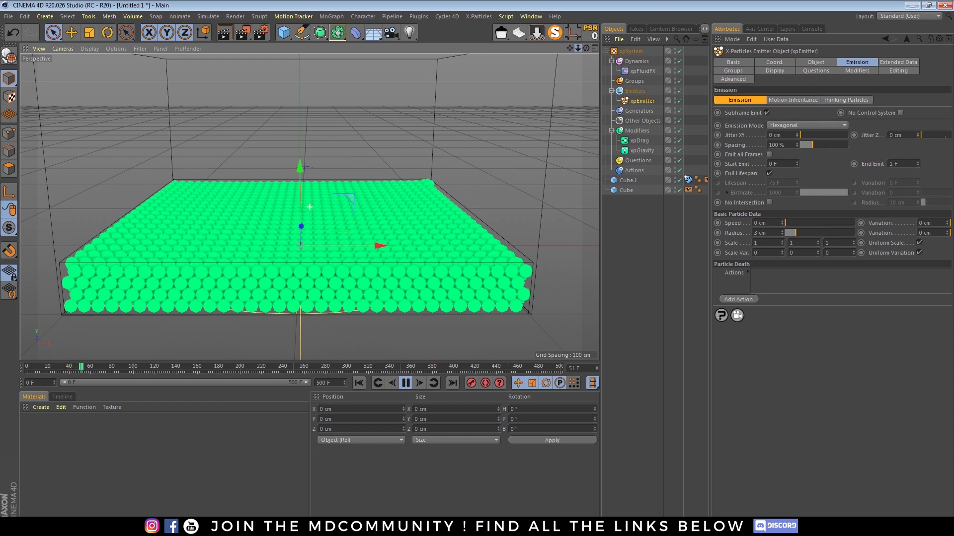
drag(578, 48, 578, 54)
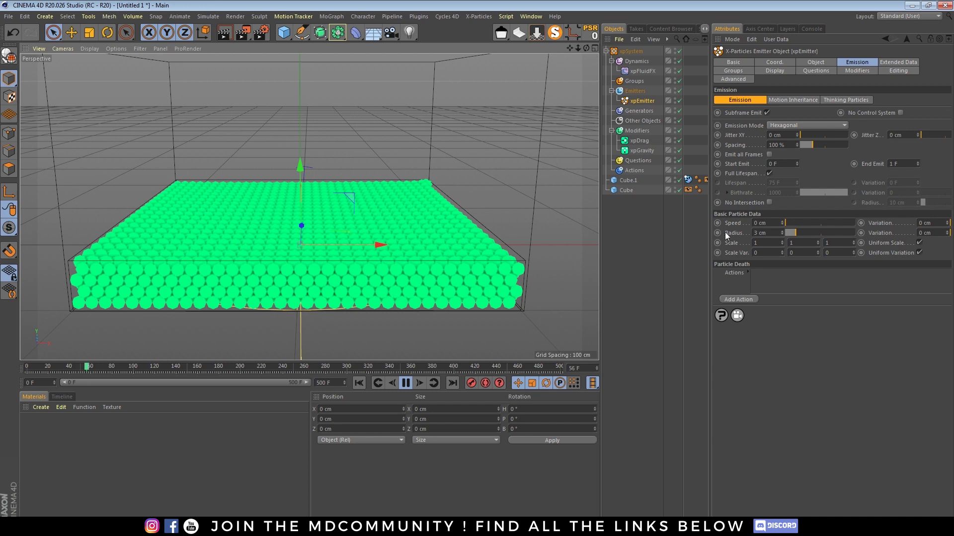
click(640, 140)
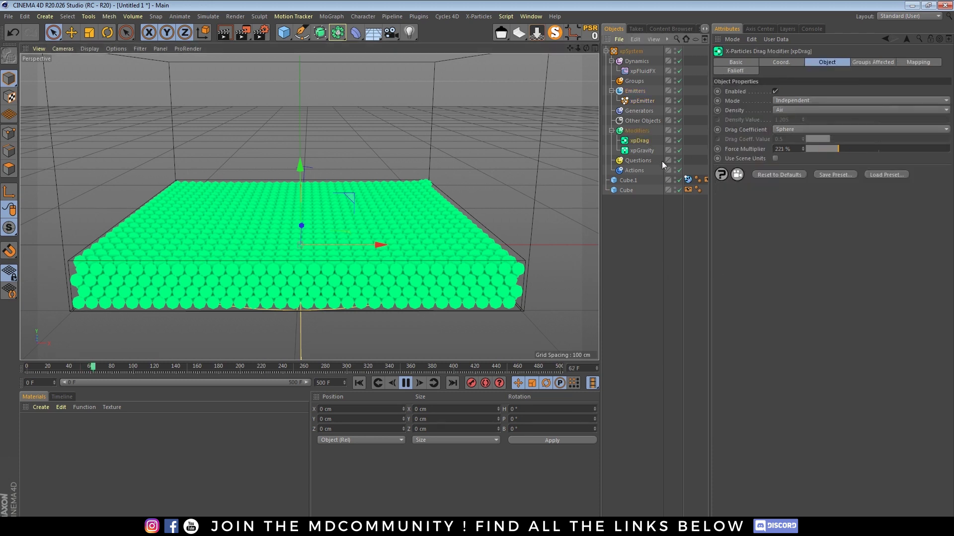
click(641, 150)
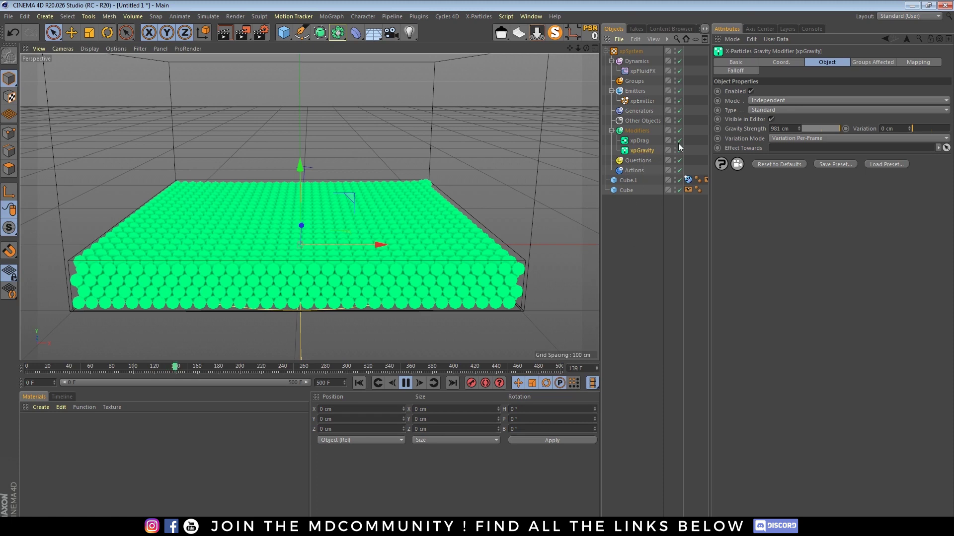
Switch off the original xpEmitter and rewind the simulation to frame 0.
click(679, 100)
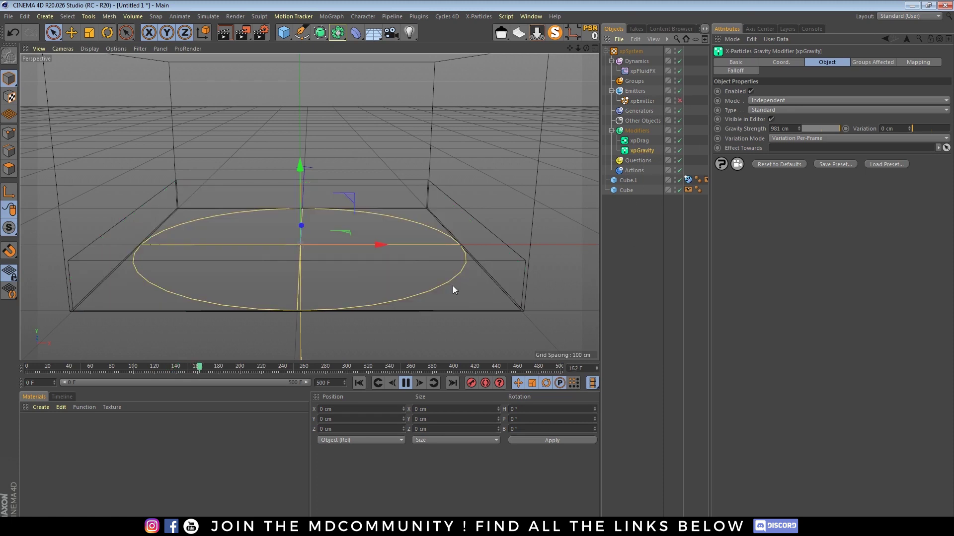
click(408, 386)
click(362, 382)
Create a second emitter in the Emitters folder with its plane facing X+.
click(639, 92)
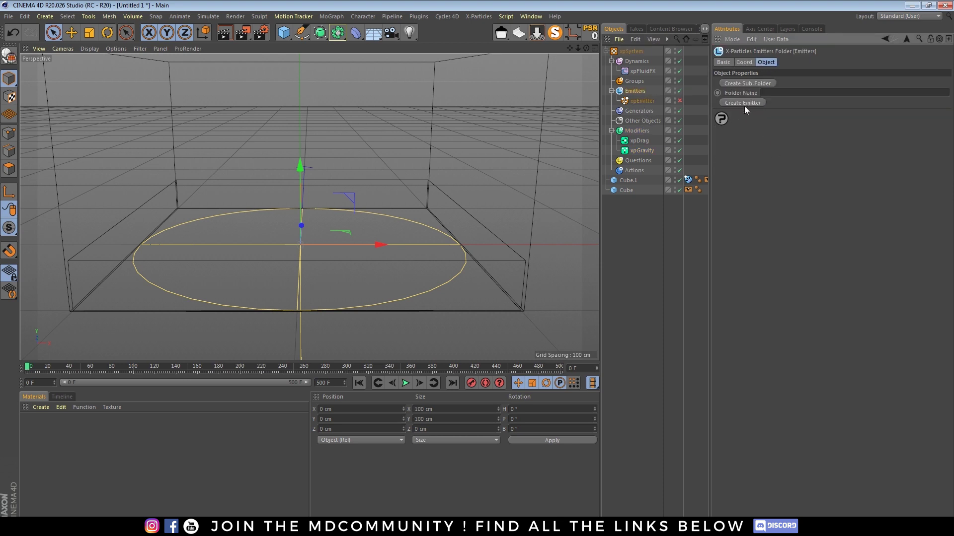
click(744, 104)
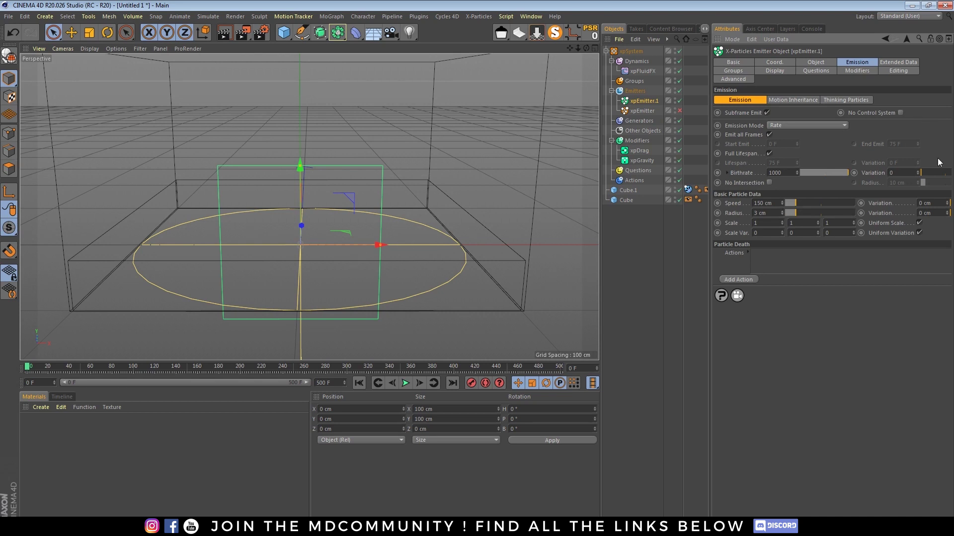
click(814, 62)
click(916, 114)
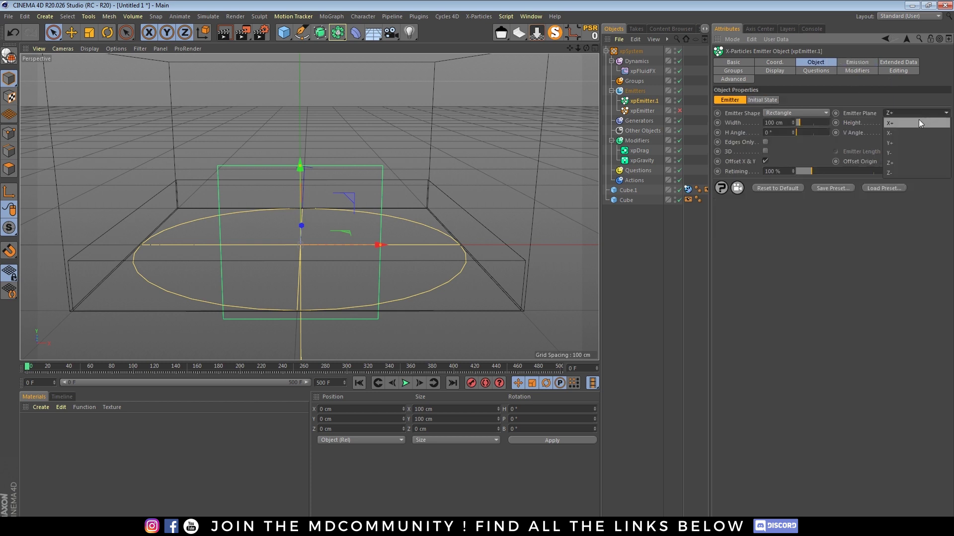
click(916, 124)
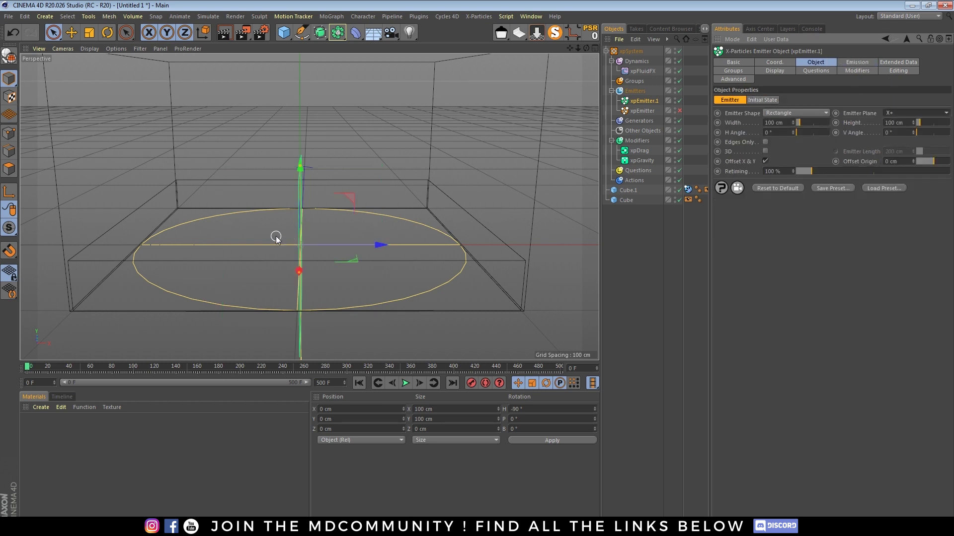
Raise the new emitter to about 58 cm at the box's left wall and shrink its height.
drag(305, 178, 299, 71)
drag(378, 156, 208, 153)
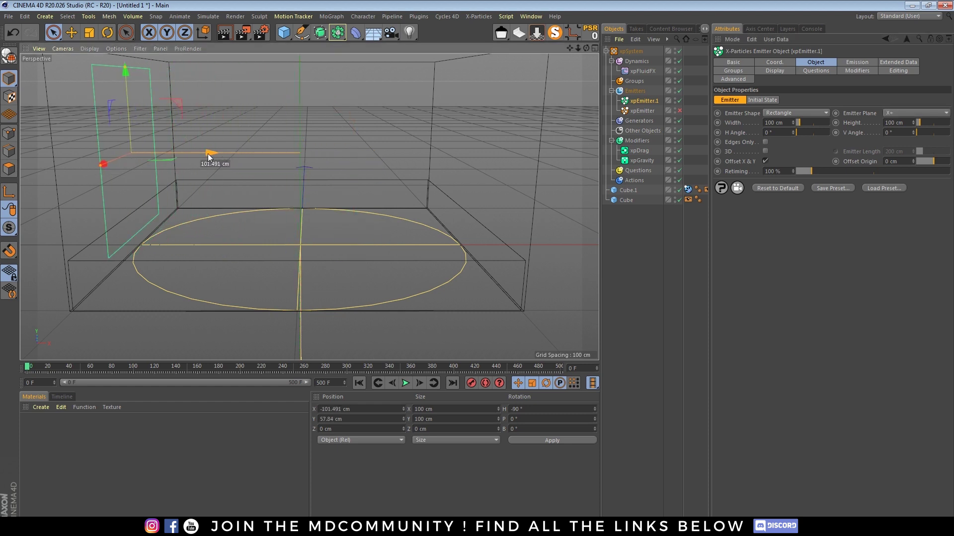
drag(125, 68, 128, 124)
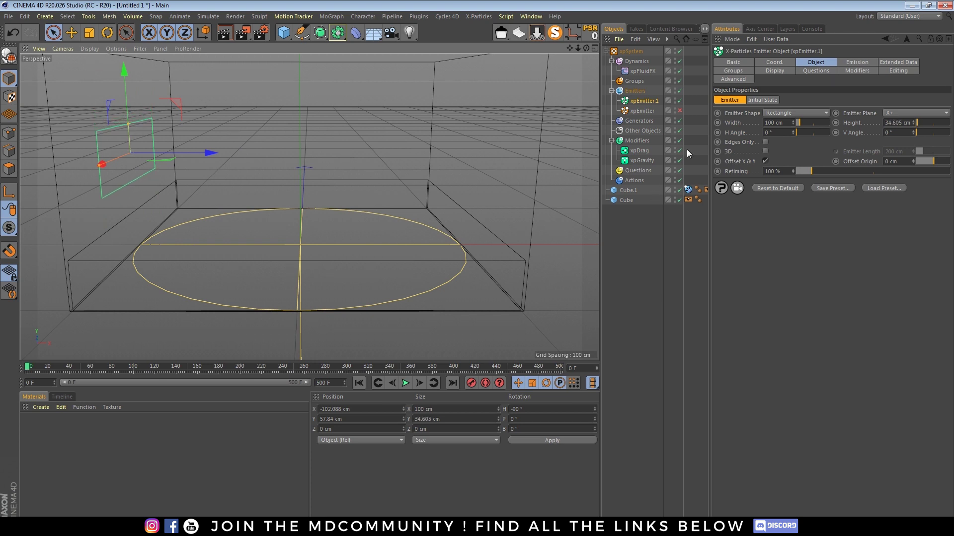
click(864, 61)
click(779, 173)
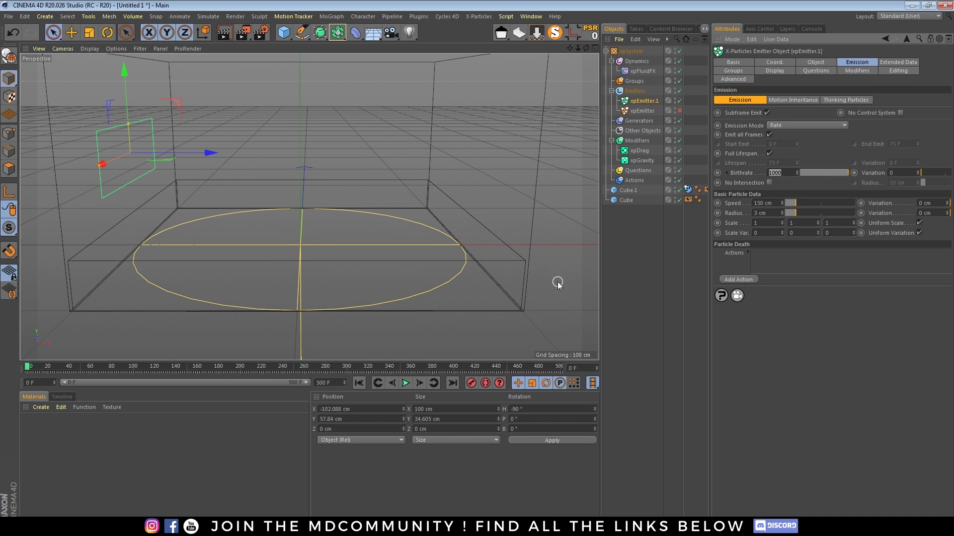
Give xpEmitter.1 a low birthrate and display its particles as blue Circle (Filled).
text(3)
key(Return)
click(775, 70)
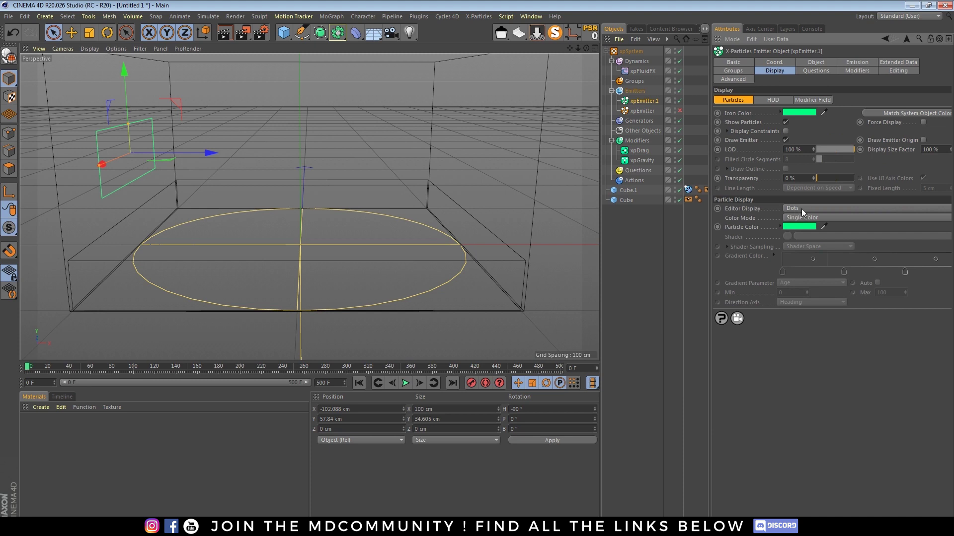
click(800, 208)
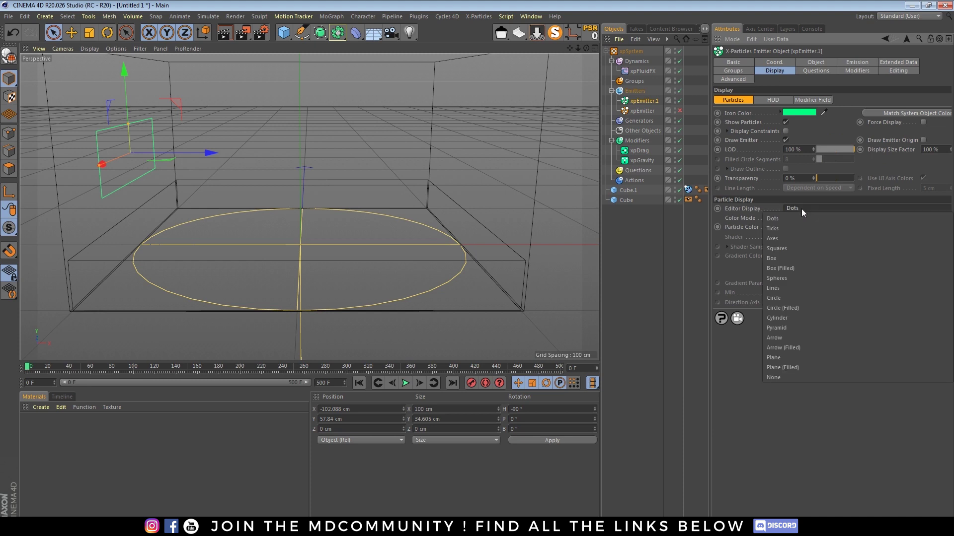
click(792, 308)
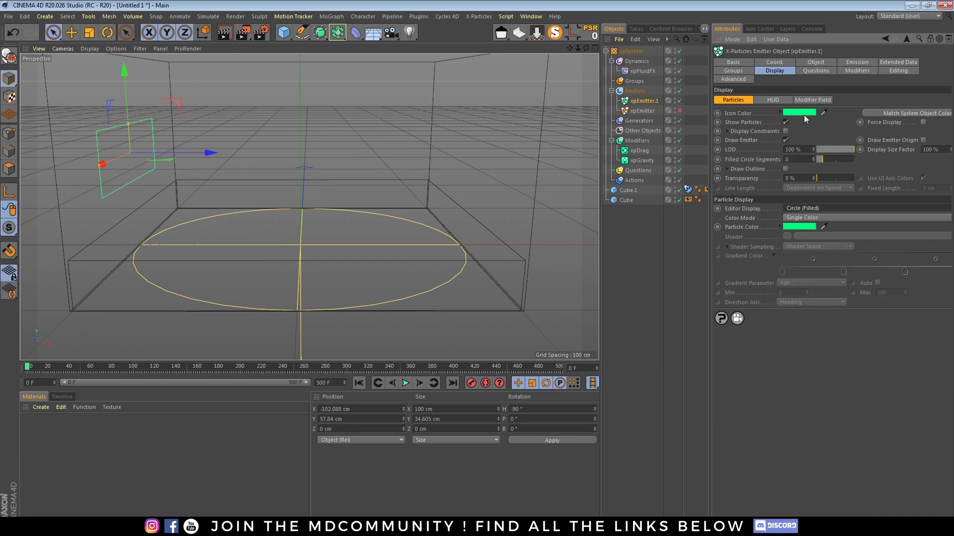
click(806, 227)
drag(811, 225, 852, 225)
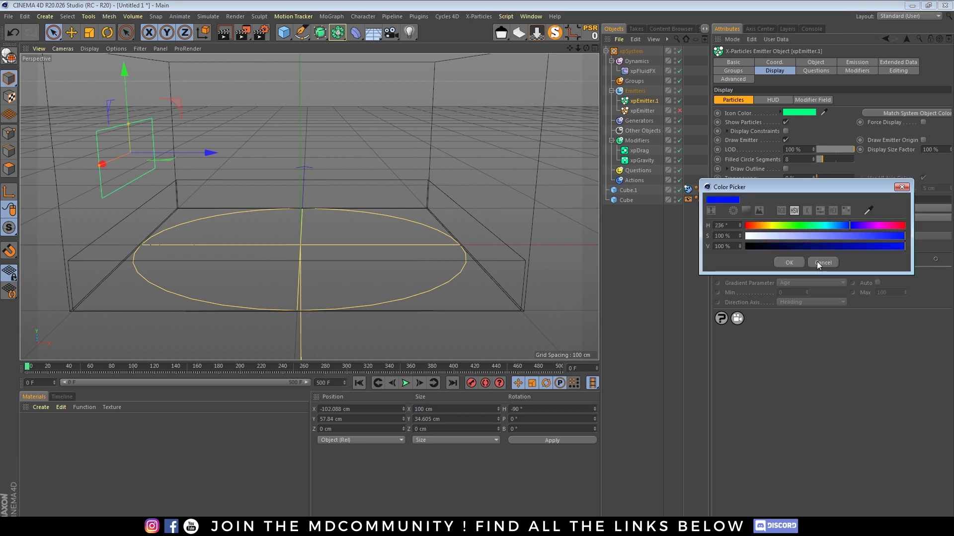
click(789, 263)
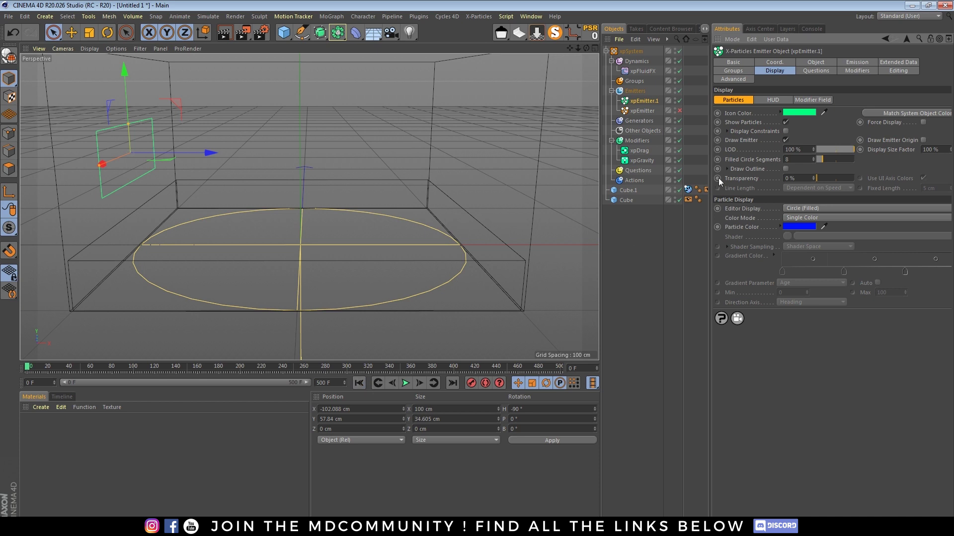
Preview the blue particles, replaying once with xpDrag disabled before re-enabling it.
click(406, 384)
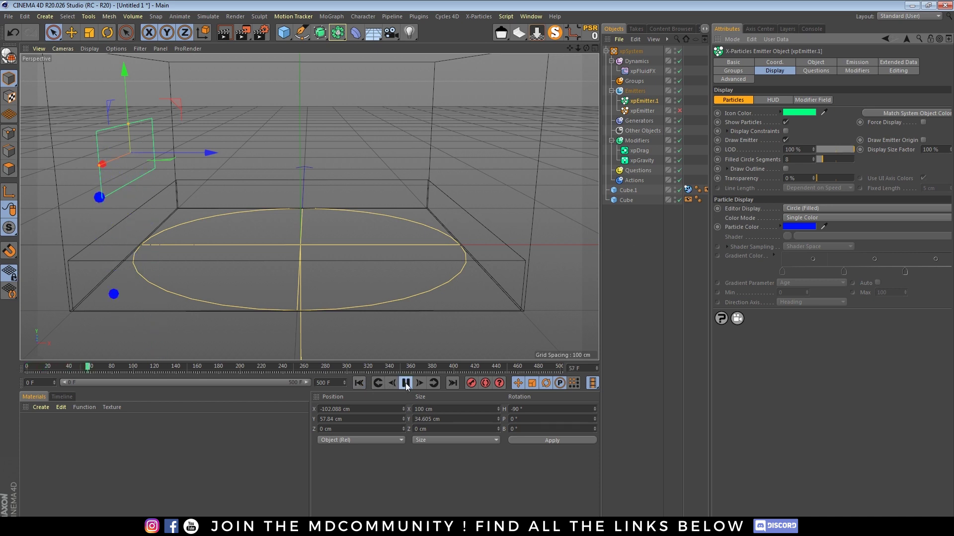
click(406, 383)
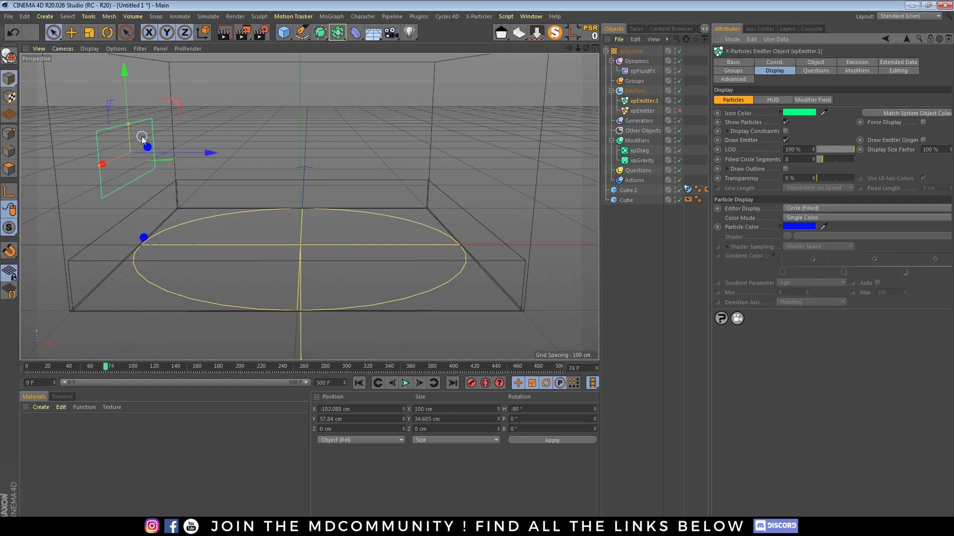
click(679, 150)
click(359, 383)
click(406, 383)
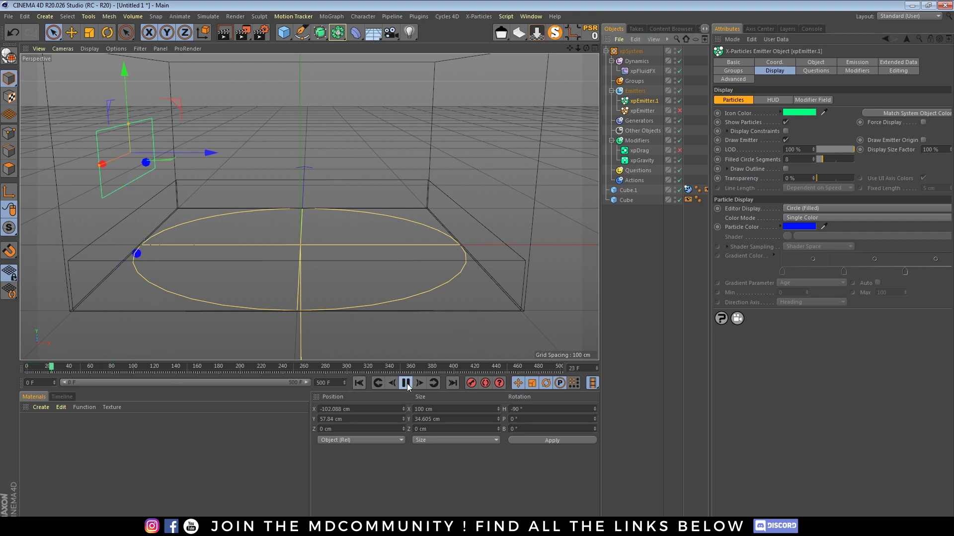
click(406, 383)
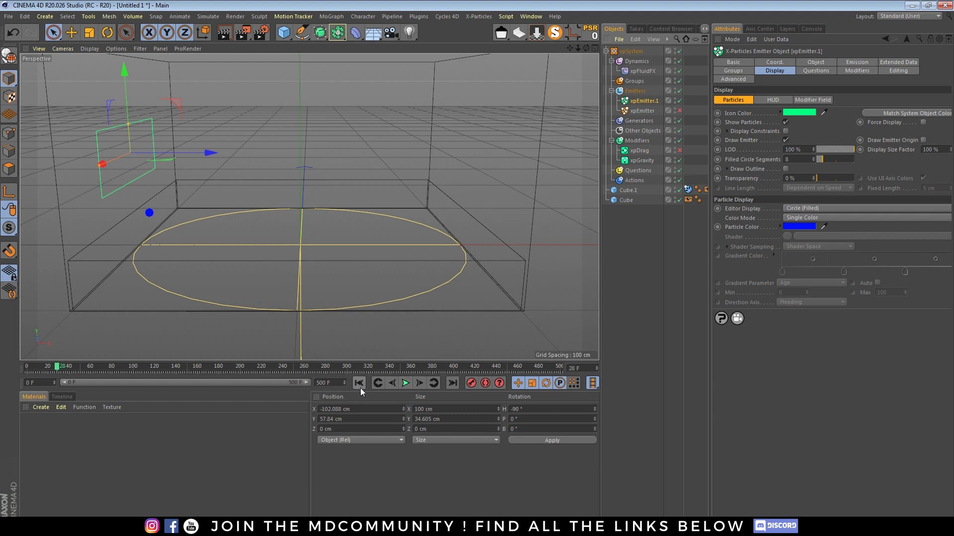
click(679, 150)
click(905, 62)
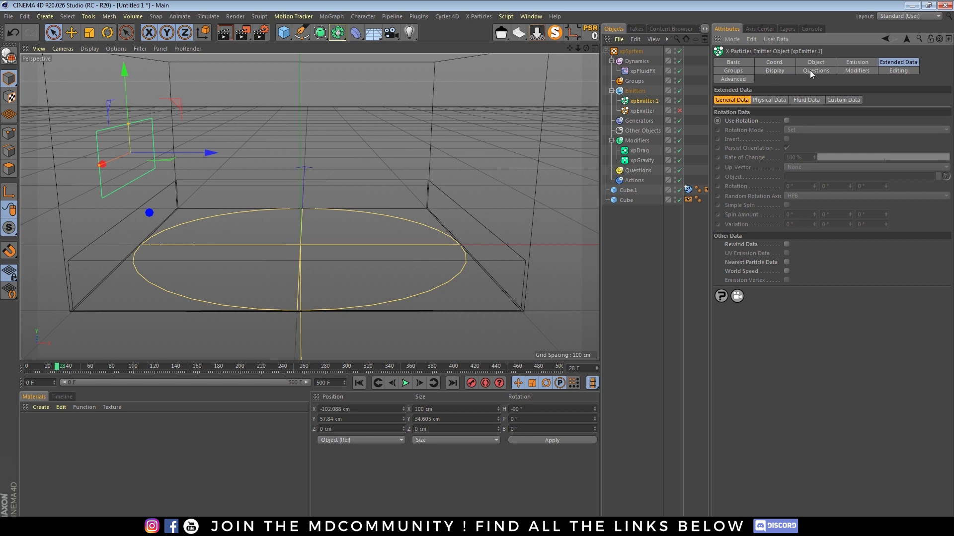
Add xpDrag to xpEmitter.1's excluded Particle Modifiers, next to xpFluidFX, and replay.
click(853, 71)
click(641, 71)
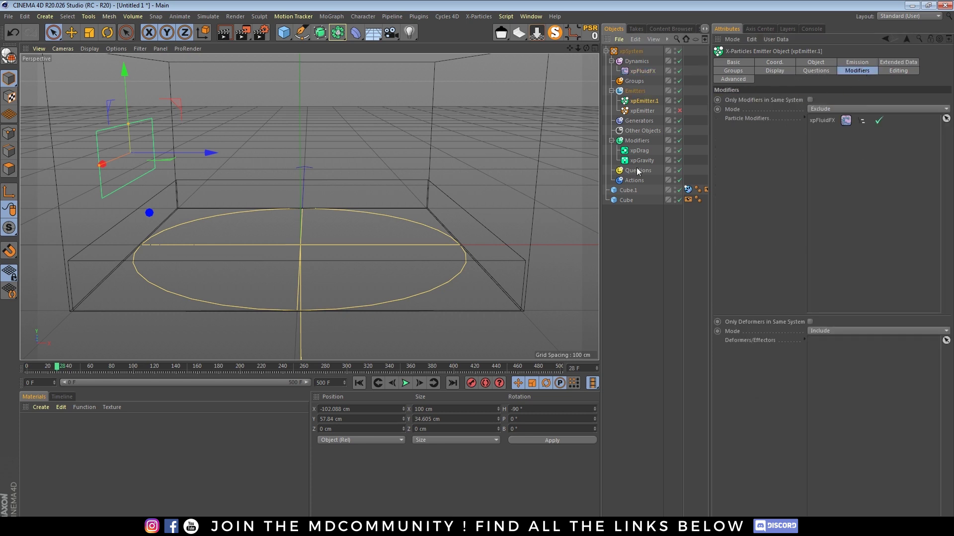
drag(641, 151, 835, 130)
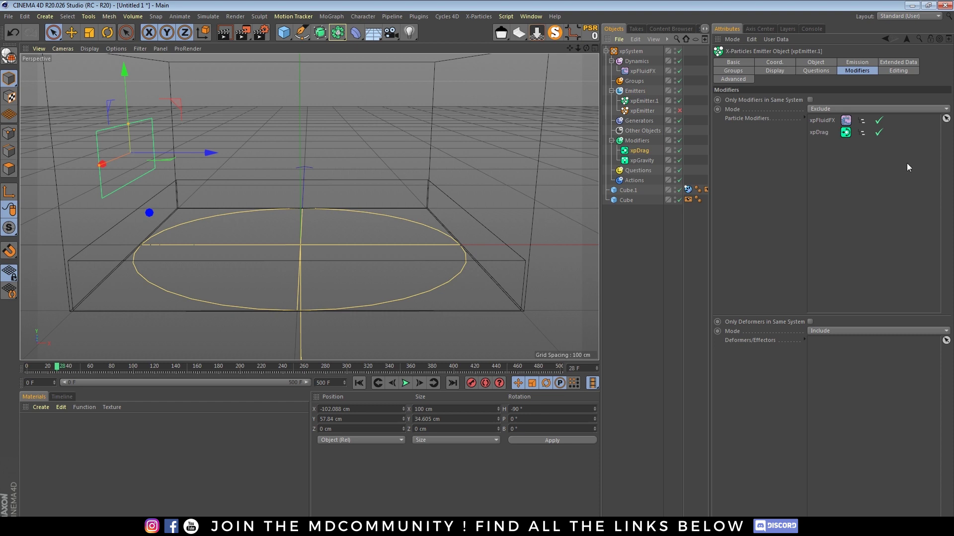
click(376, 383)
click(407, 383)
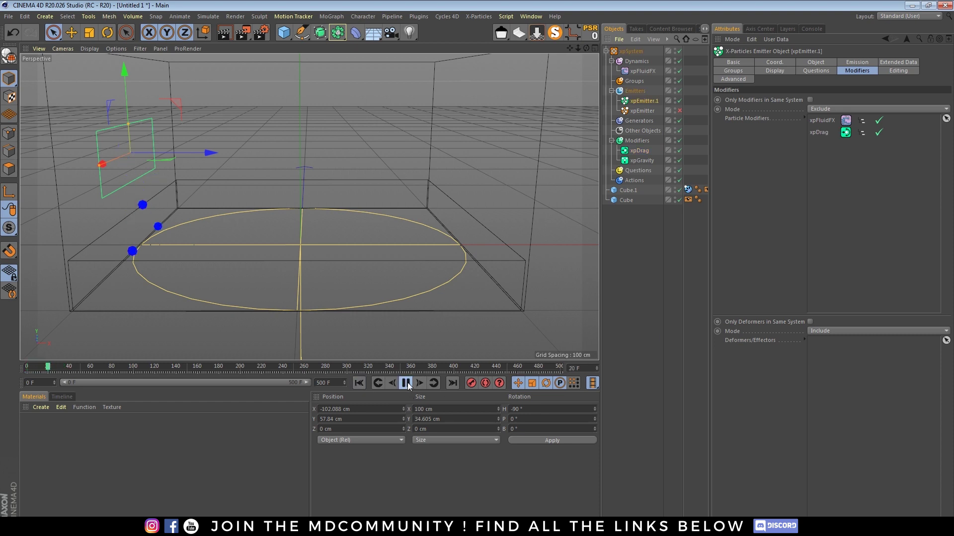
click(407, 382)
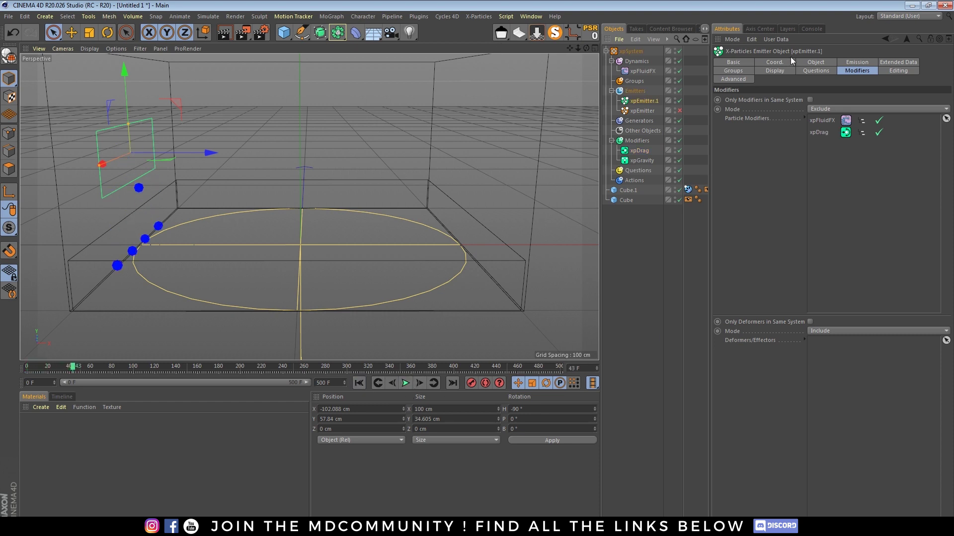
Raise the emitter's Emission speed to 409 cm, replay, and recheck the excluded modifiers.
click(865, 62)
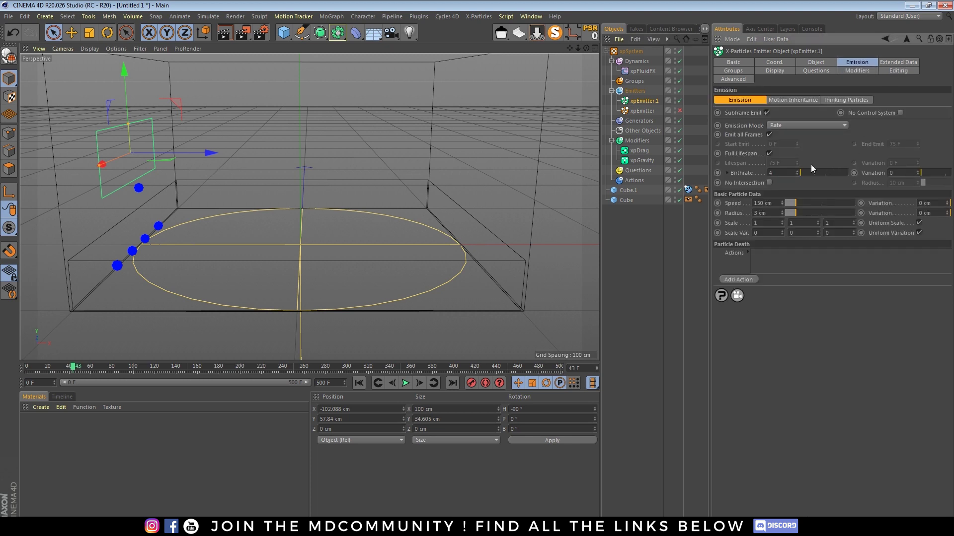
click(360, 383)
click(406, 382)
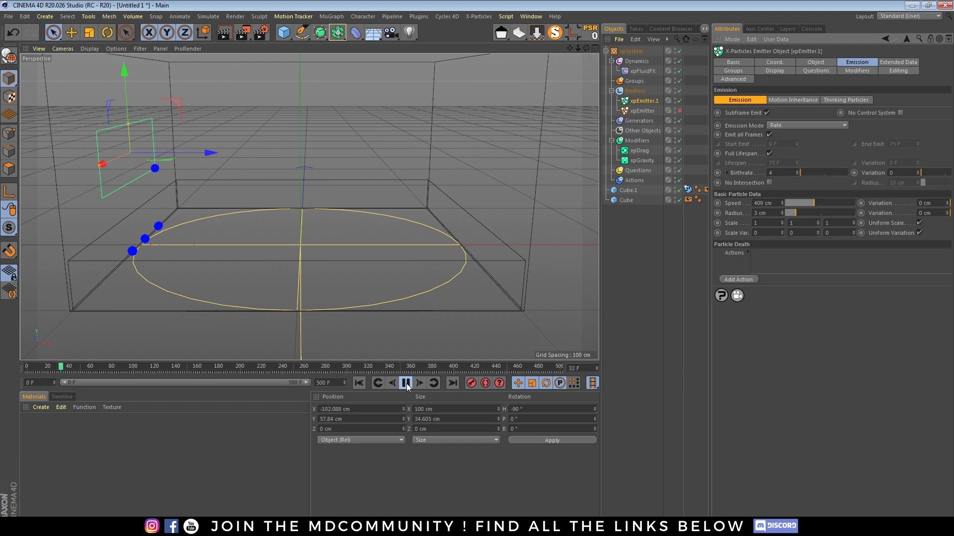
click(406, 383)
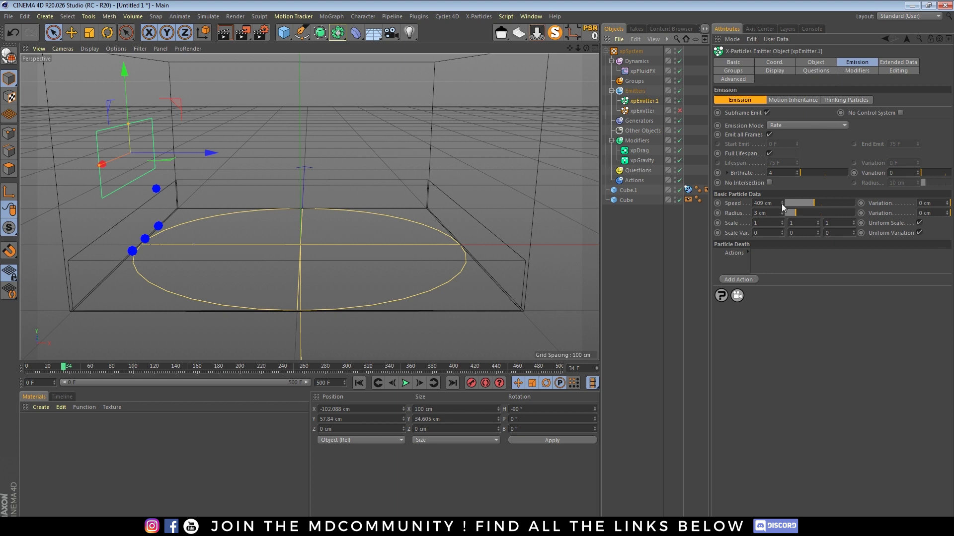
click(855, 71)
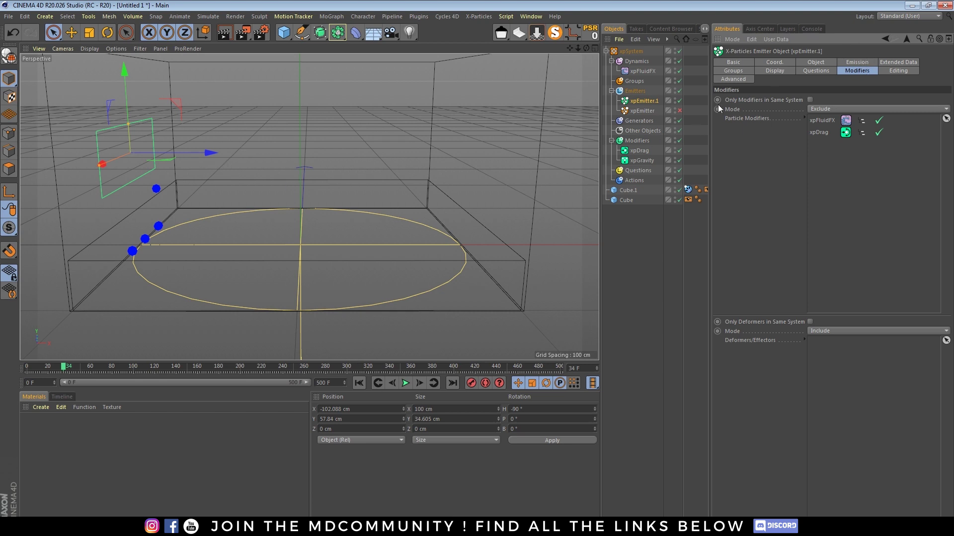
Set xpEmitter.1's speed to 1000 cm, replay to frame 20, and view from a lower angle.
click(896, 61)
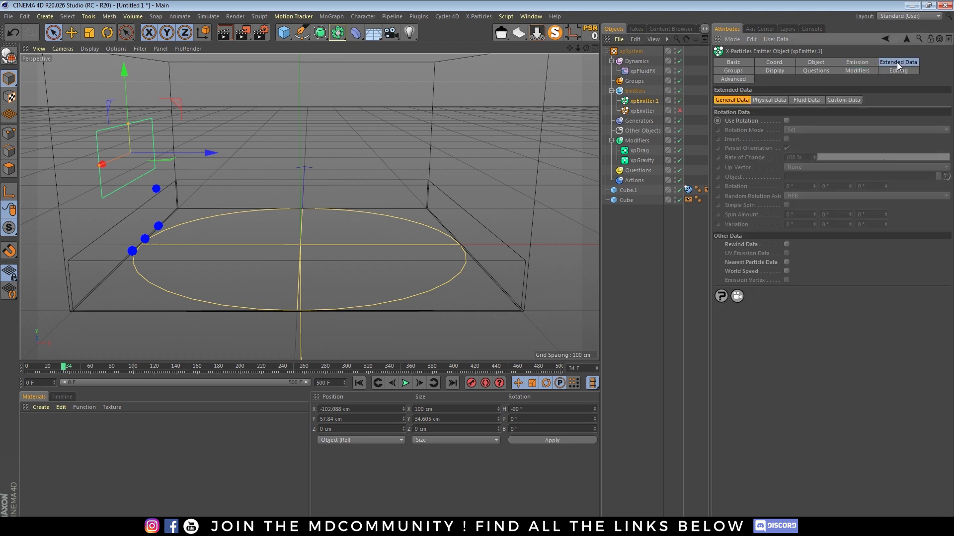
click(848, 63)
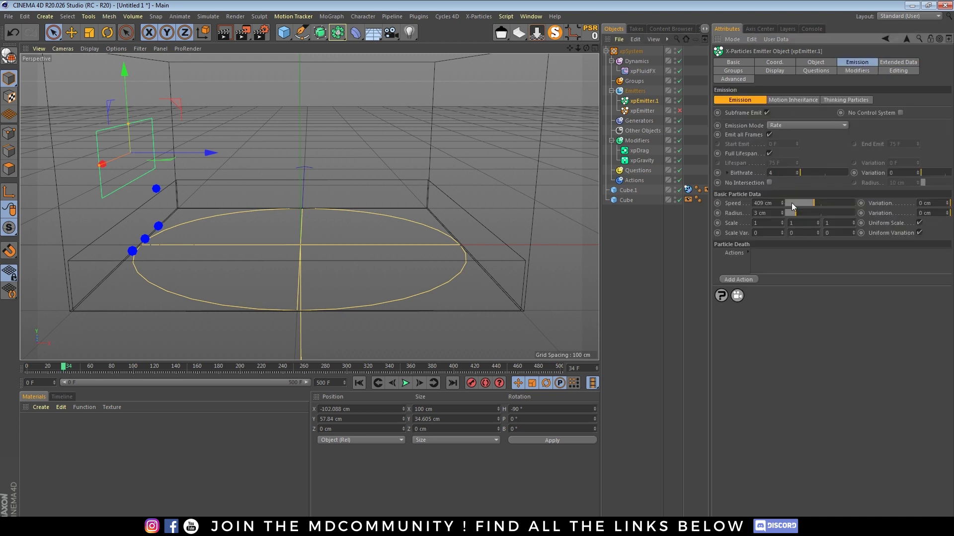
drag(791, 203, 905, 199)
click(359, 383)
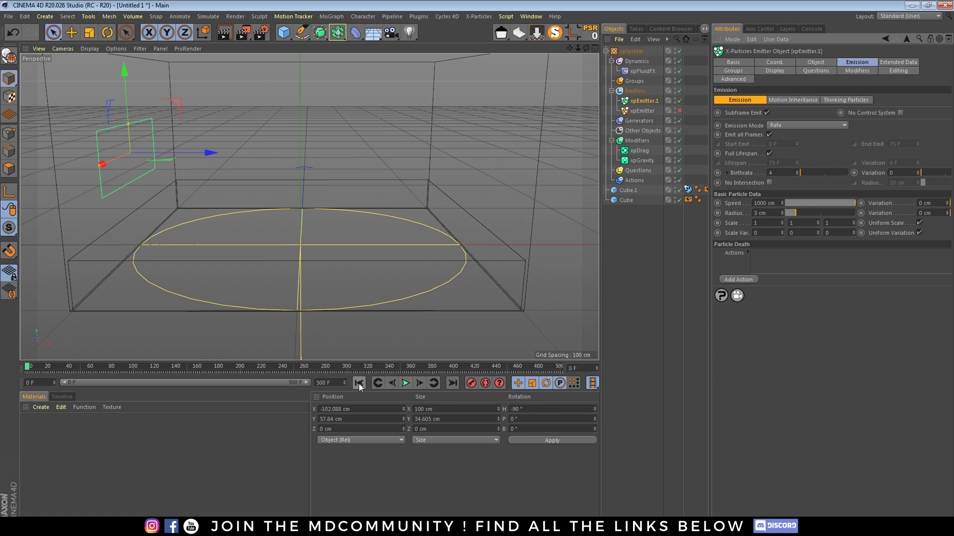
click(406, 383)
click(406, 383)
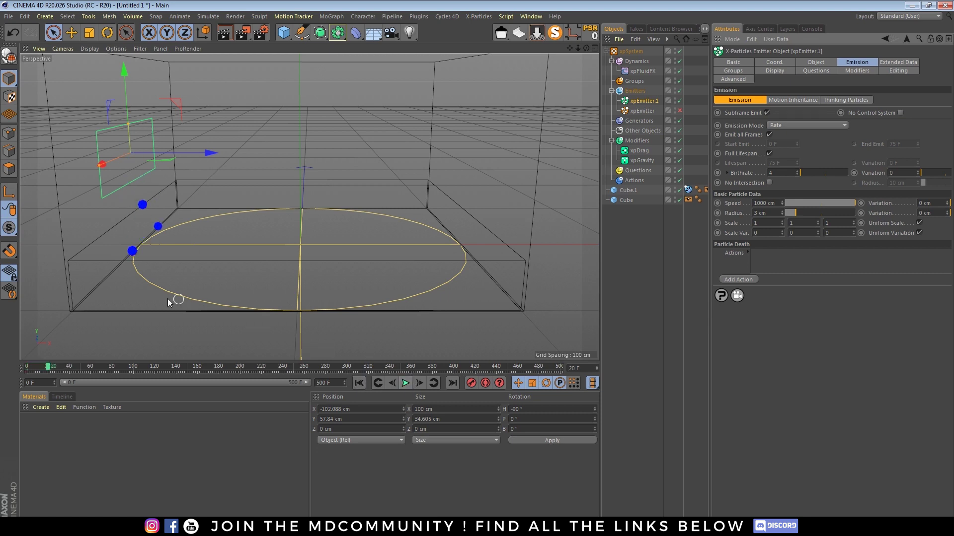
drag(586, 48, 311, 206)
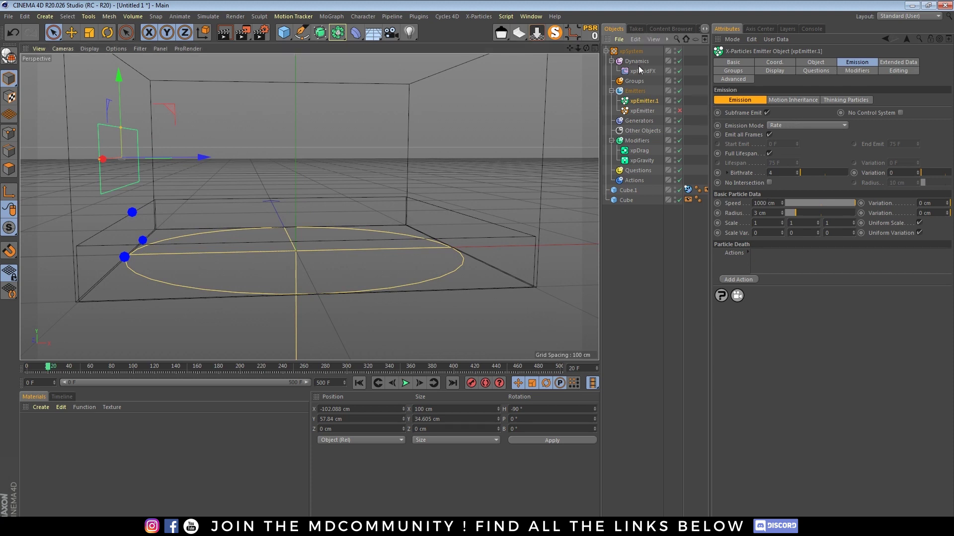
Switch off the xpFluidFX and xpGravity modifiers.
click(680, 70)
click(644, 160)
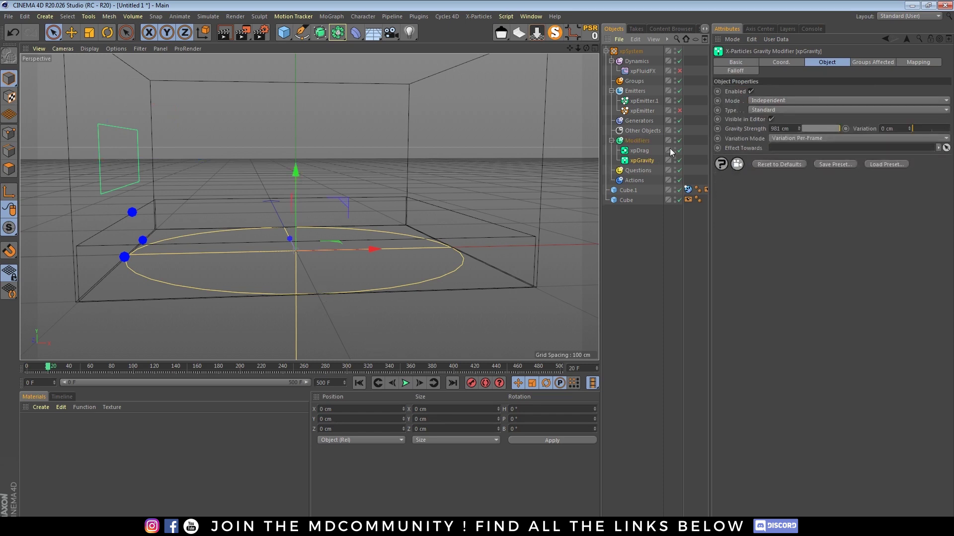
click(680, 160)
Replay and rewind to frame 0, then show xpEmitter.1's Extended Data settings.
click(359, 383)
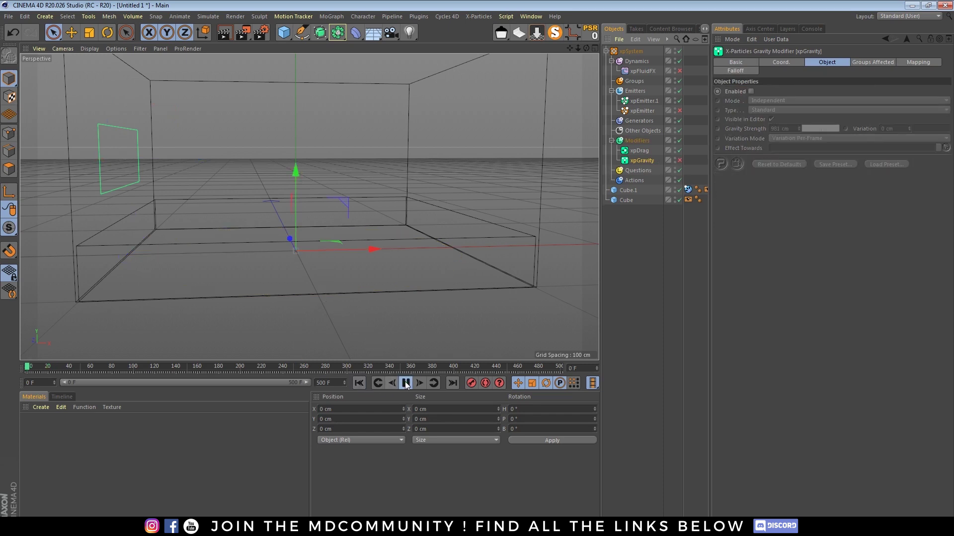
click(405, 383)
click(405, 383)
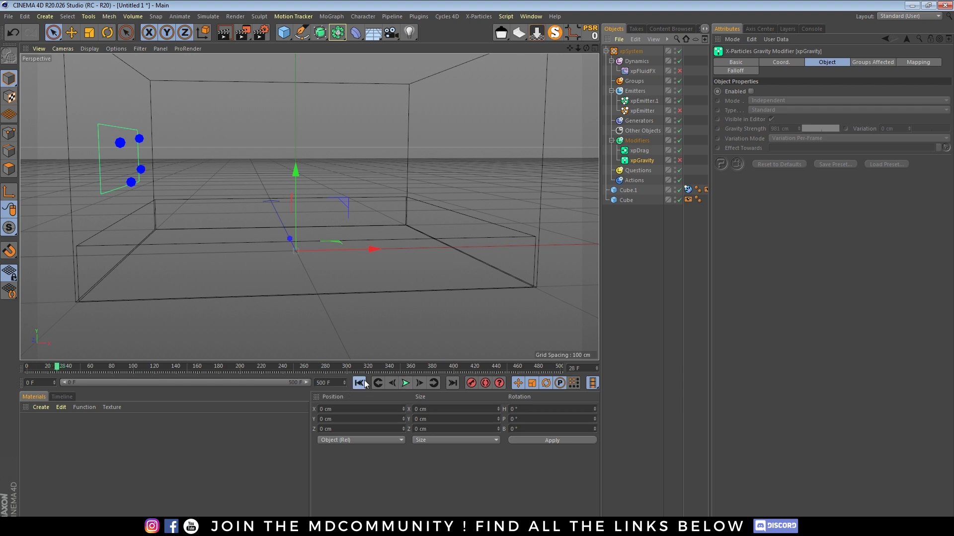
click(359, 383)
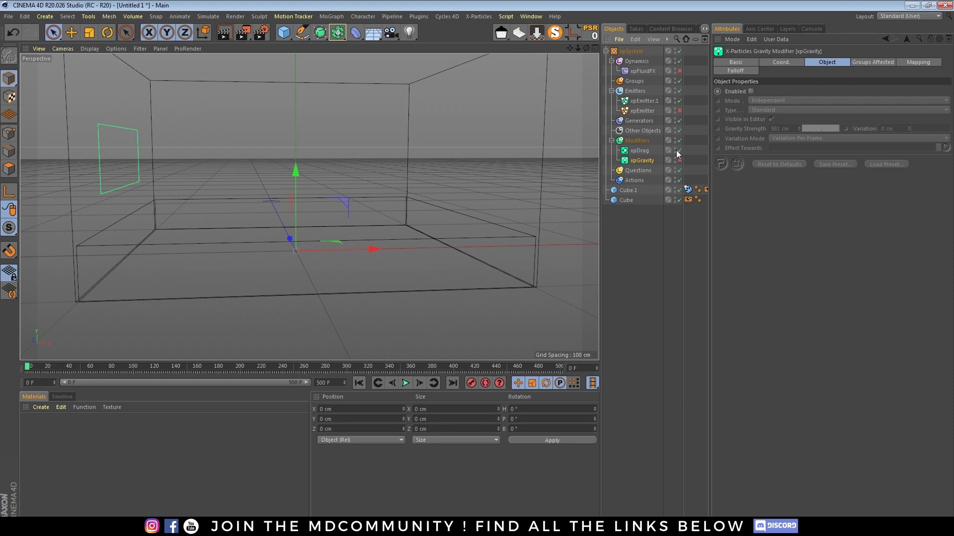
click(645, 101)
click(891, 63)
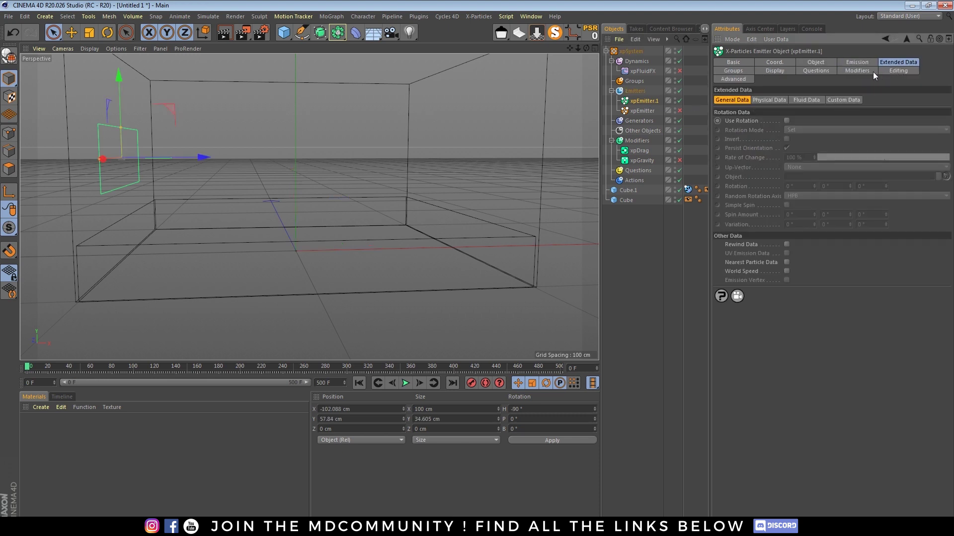
Re-enable xpGravity in xpEmitter.1's Exclude list and replay to frame 36.
click(857, 72)
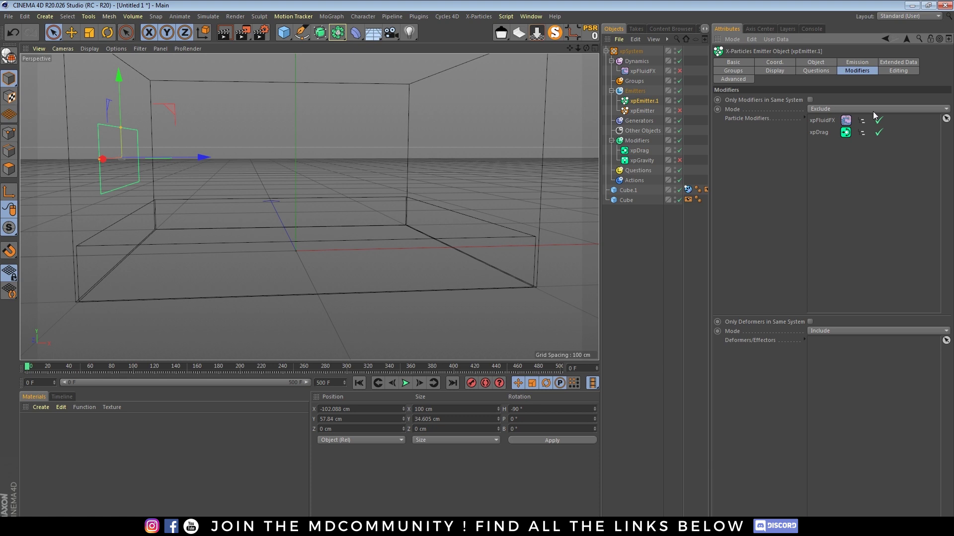
click(827, 122)
click(679, 160)
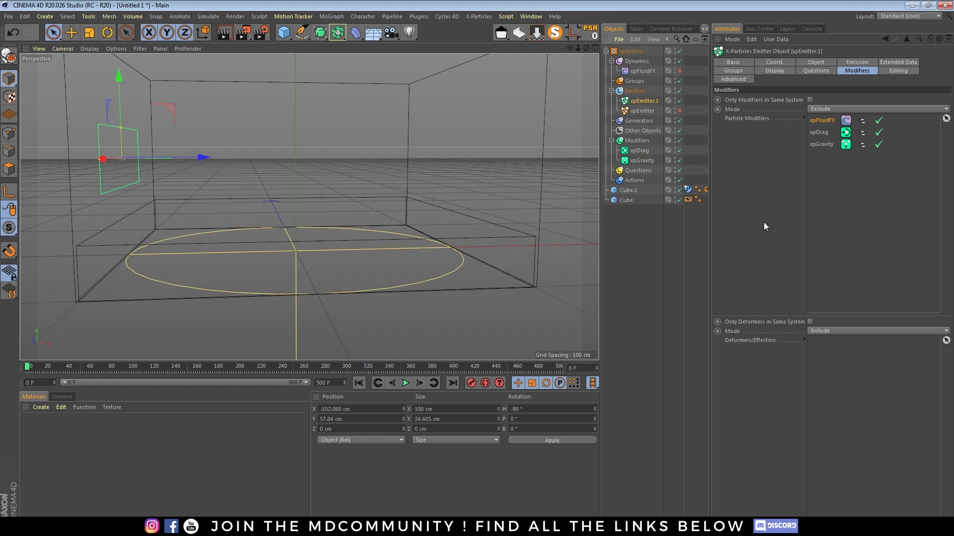
click(405, 383)
click(406, 384)
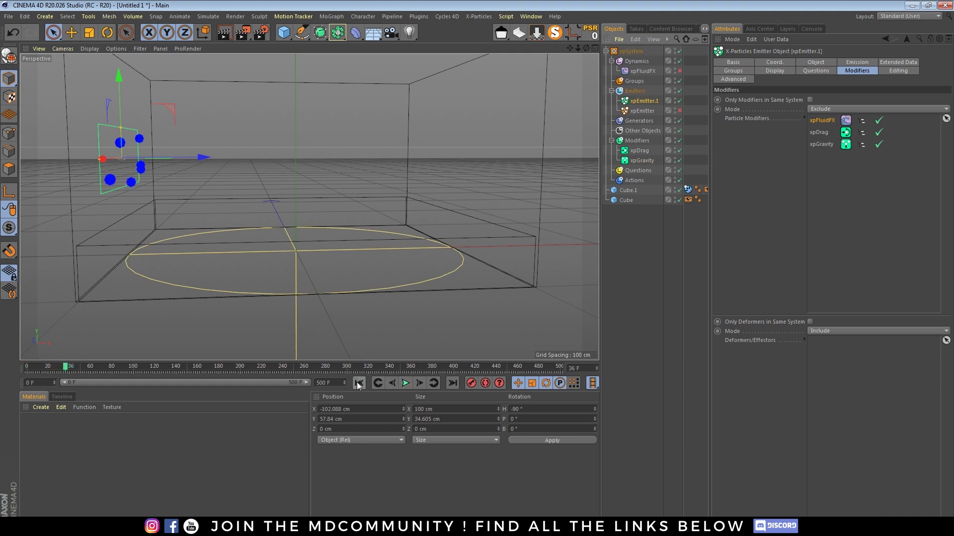
drag(586, 48, 570, 86)
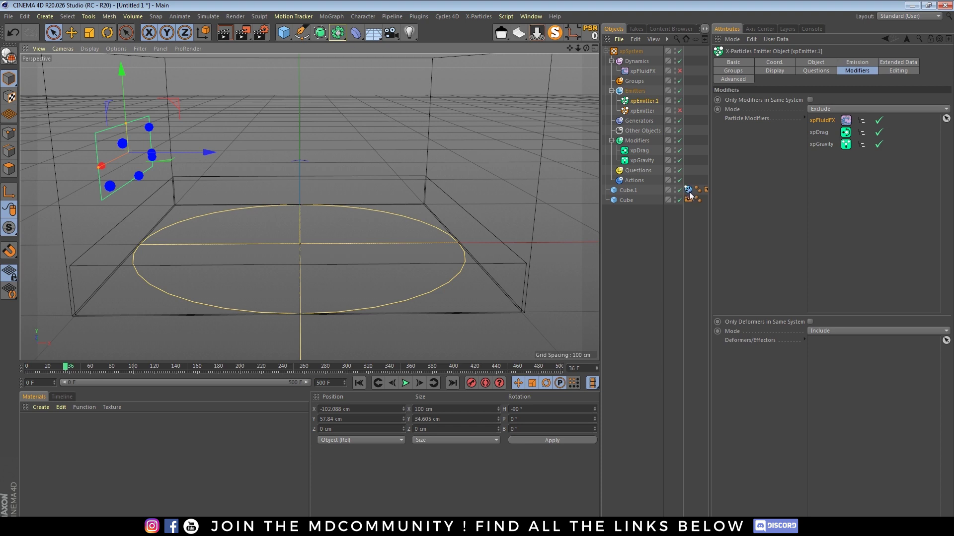
Move the side emitter further into the box and play to frame 61.
drag(205, 154, 235, 154)
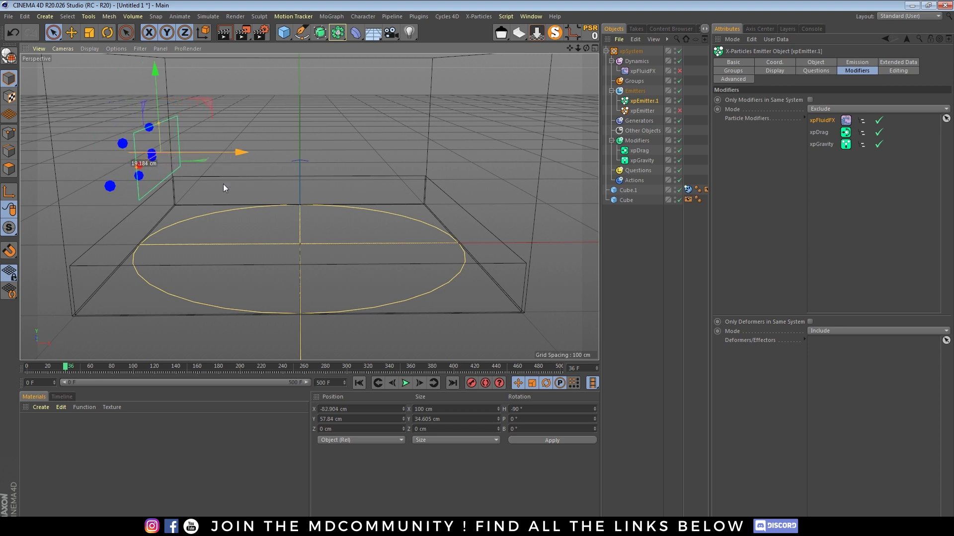
click(406, 383)
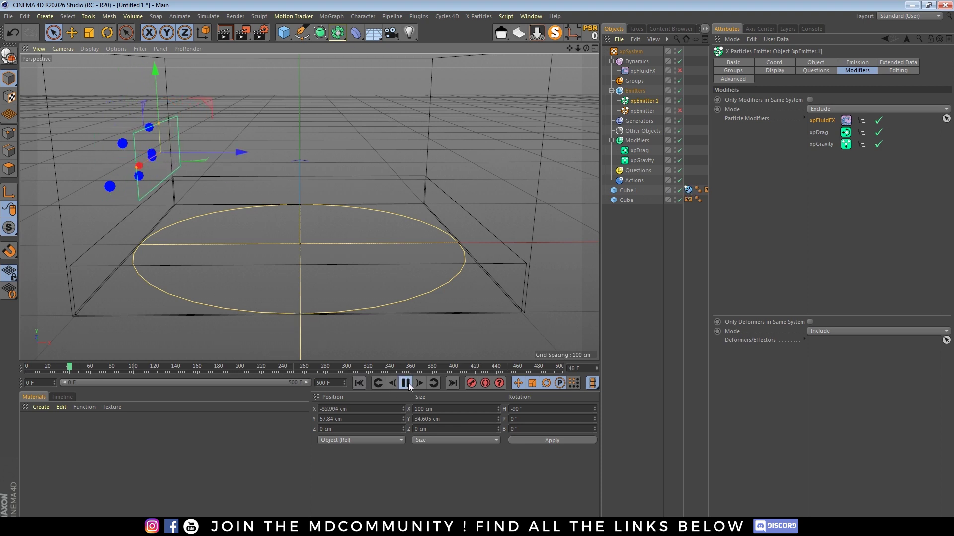
click(406, 383)
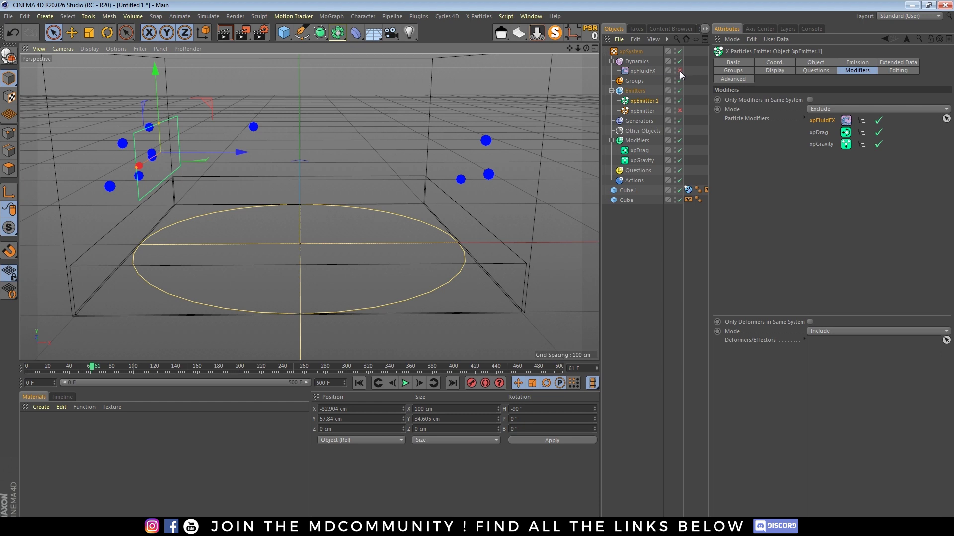
Remove xpGravity from the excluded modifiers, move the emitter back left, and replay.
click(829, 145)
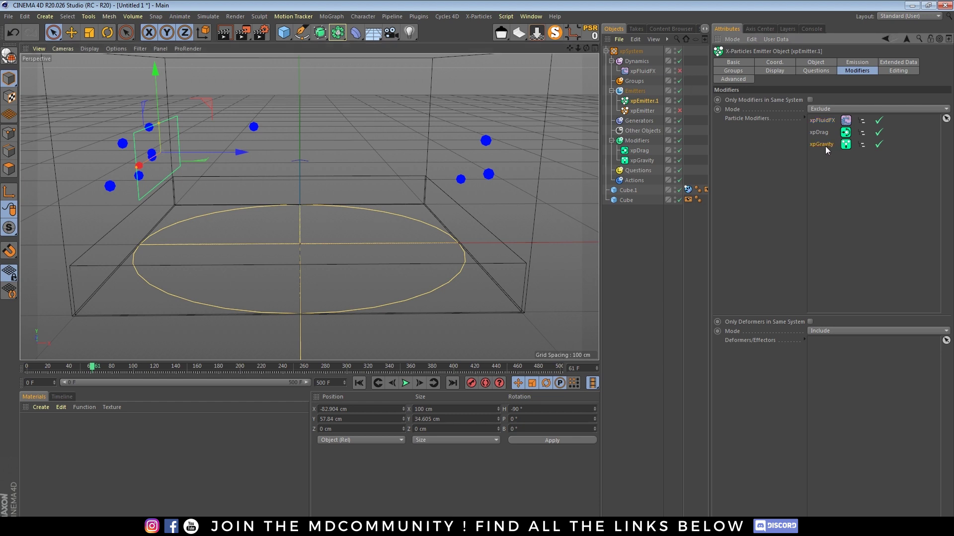
key(Delete)
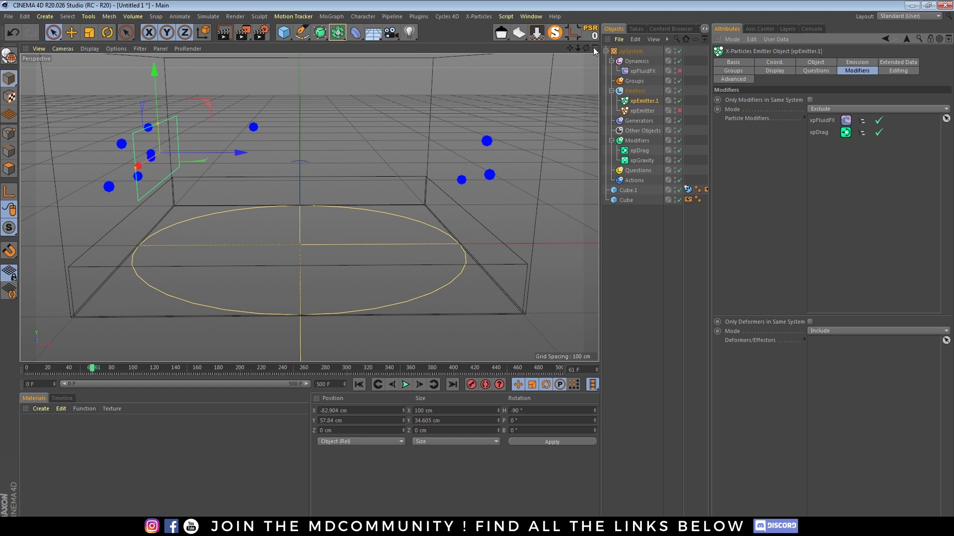
drag(586, 49, 585, 49)
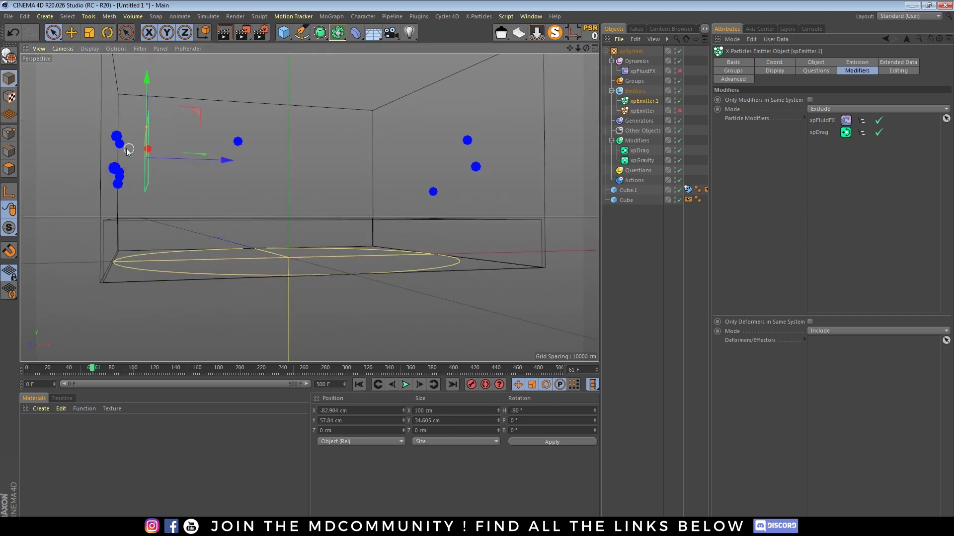
mouse_move(219, 159)
mouse_down()
mouse_move(180, 166)
mouse_move(213, 172)
mouse_up()
click(358, 385)
click(405, 385)
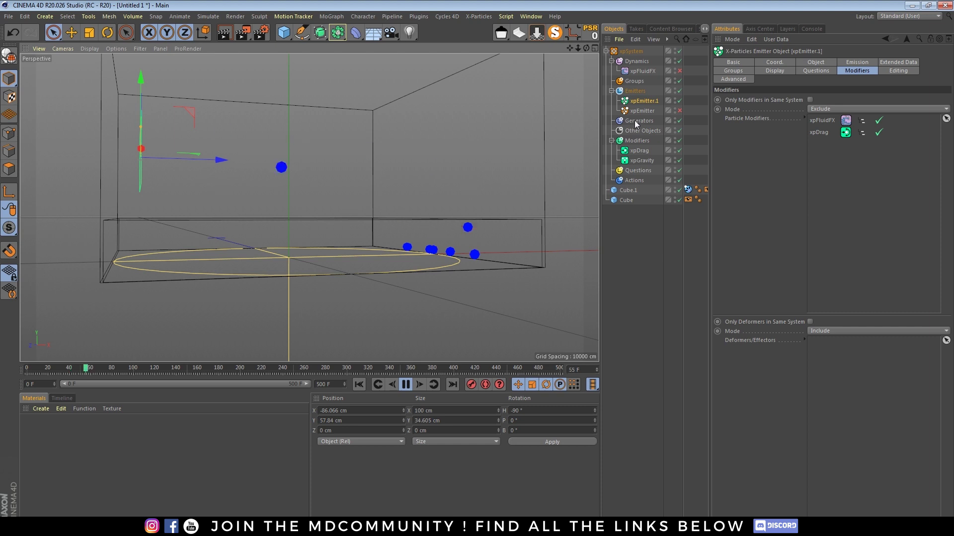
drag(576, 49, 556, 60)
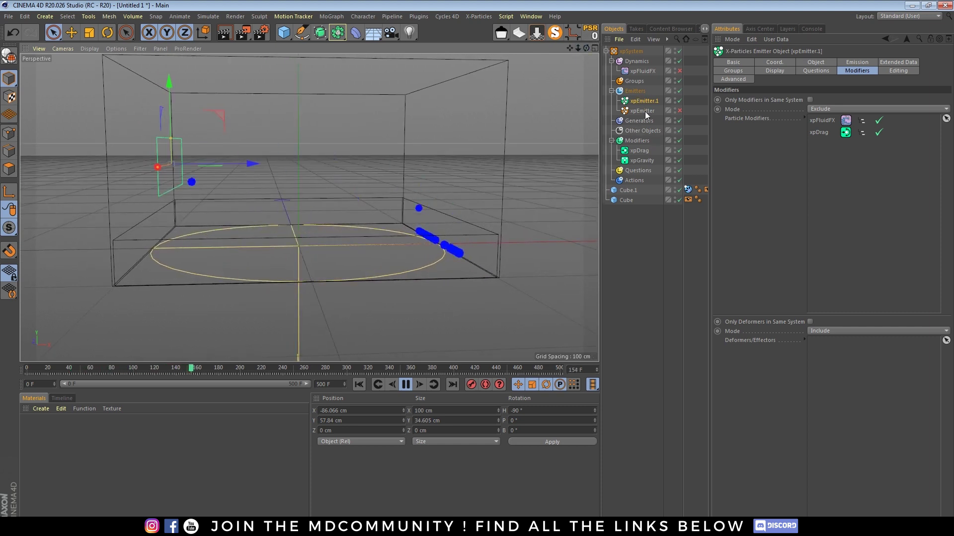
Lower Emission speed from 1000 to 178 cm, replay, and rewind to frame 0.
click(897, 62)
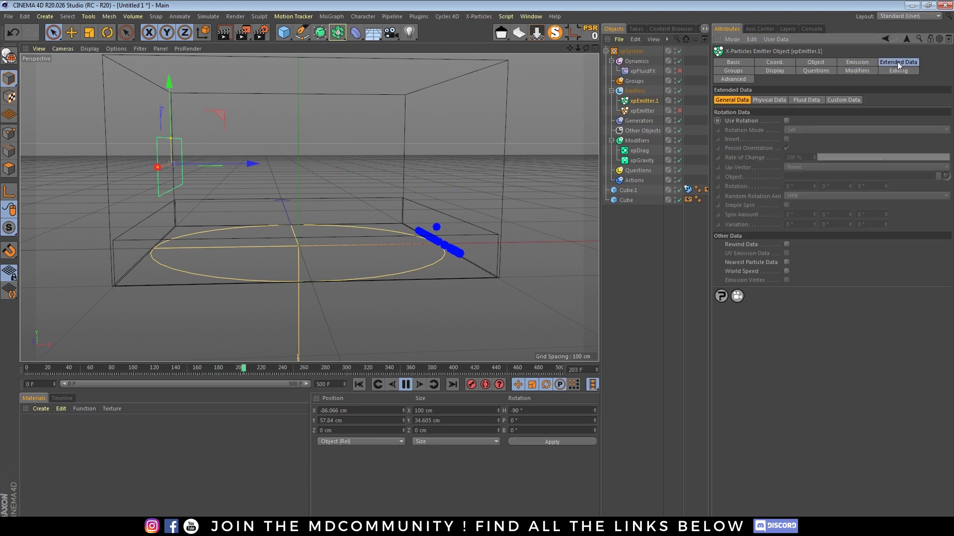
click(865, 63)
drag(801, 204, 798, 204)
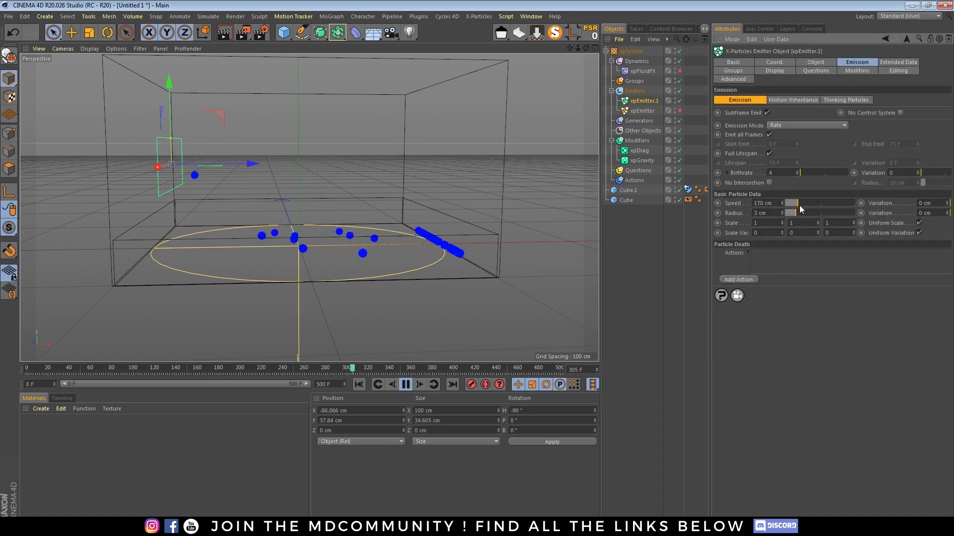
click(359, 385)
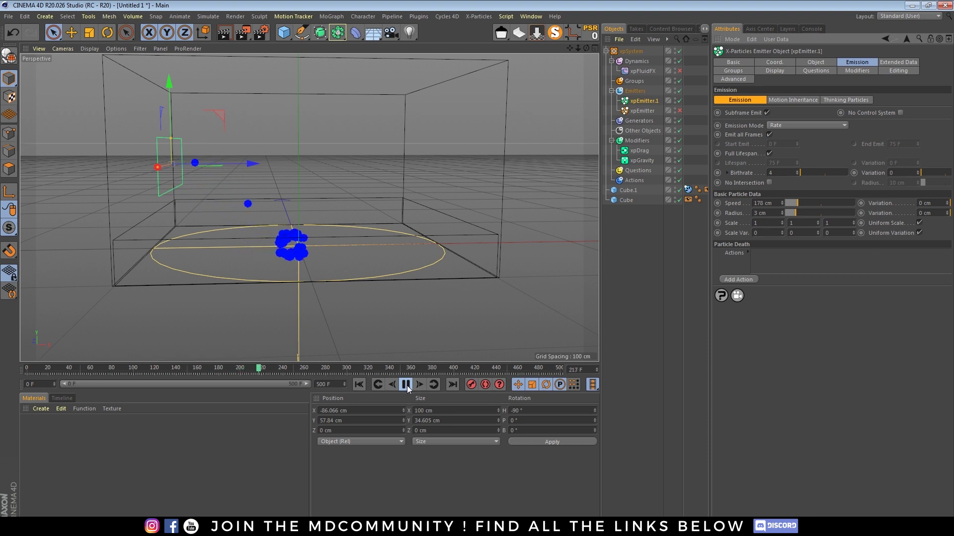
click(406, 385)
click(360, 384)
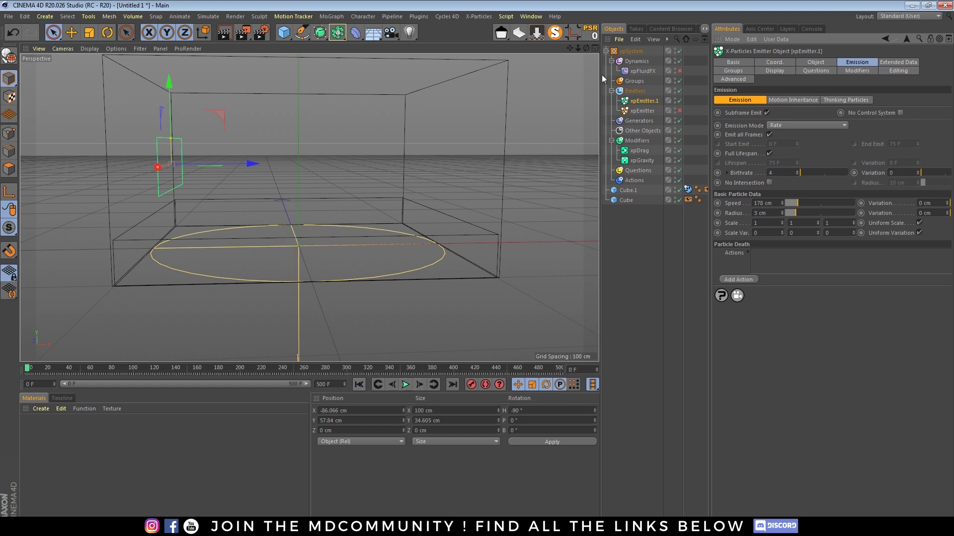
mouse_move(587, 49)
mouse_down()
mouse_move(566, 55)
mouse_move(579, 46)
mouse_up()
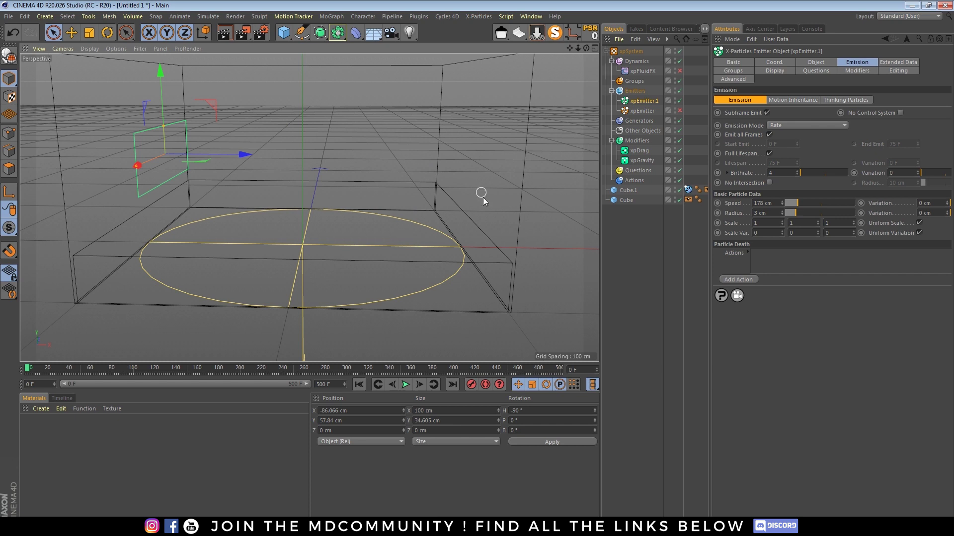
Enable xpEmitter and xpFluidFX, replay to frame 26, then switch xpEmitter off again.
click(679, 110)
click(405, 385)
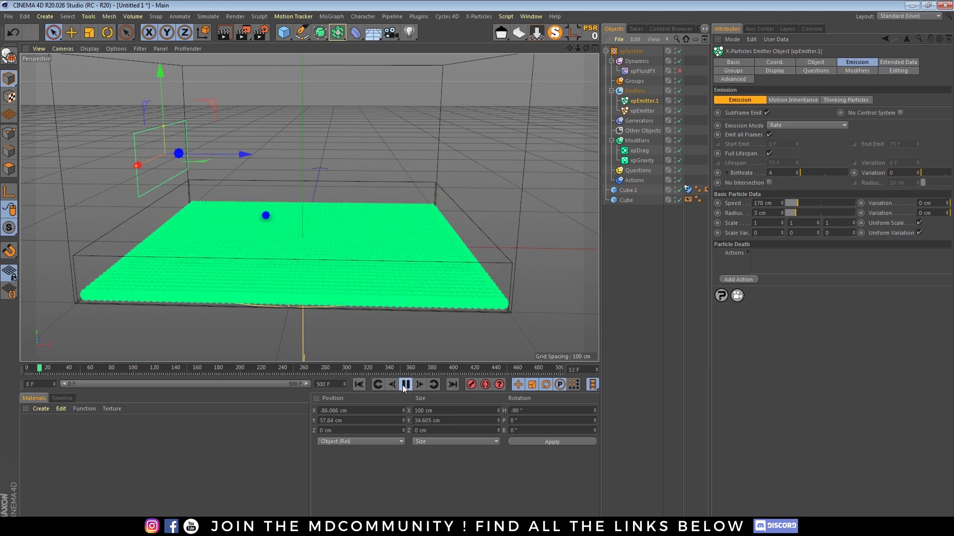
click(405, 385)
click(680, 71)
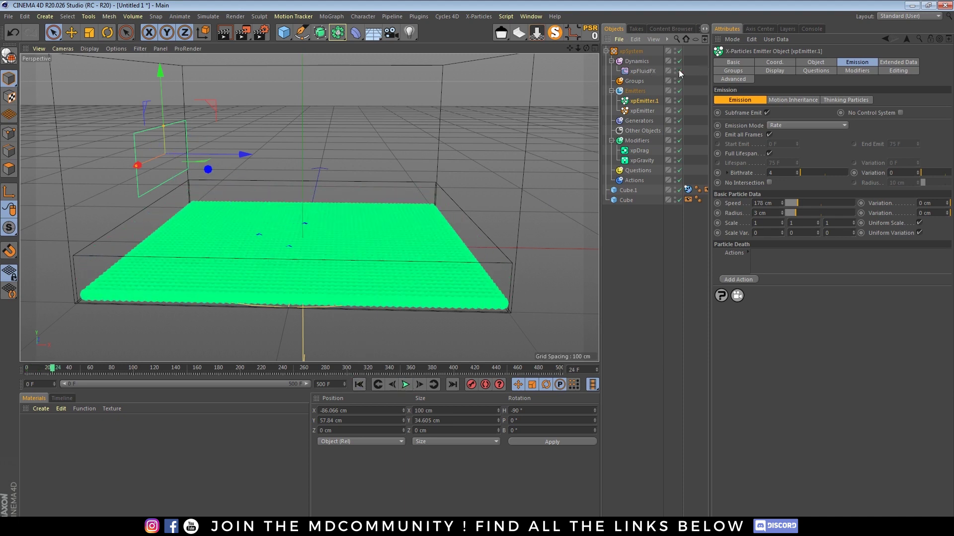
click(358, 385)
click(405, 386)
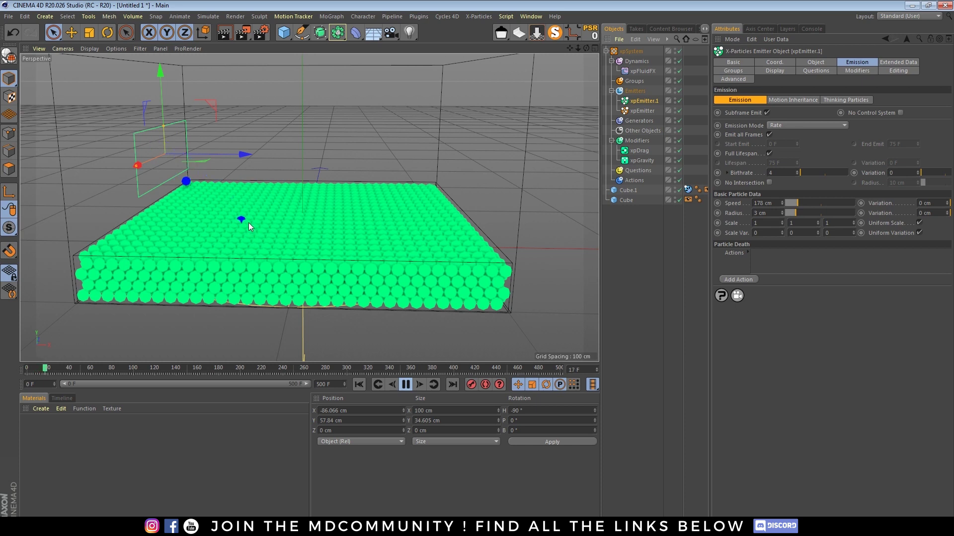
click(403, 387)
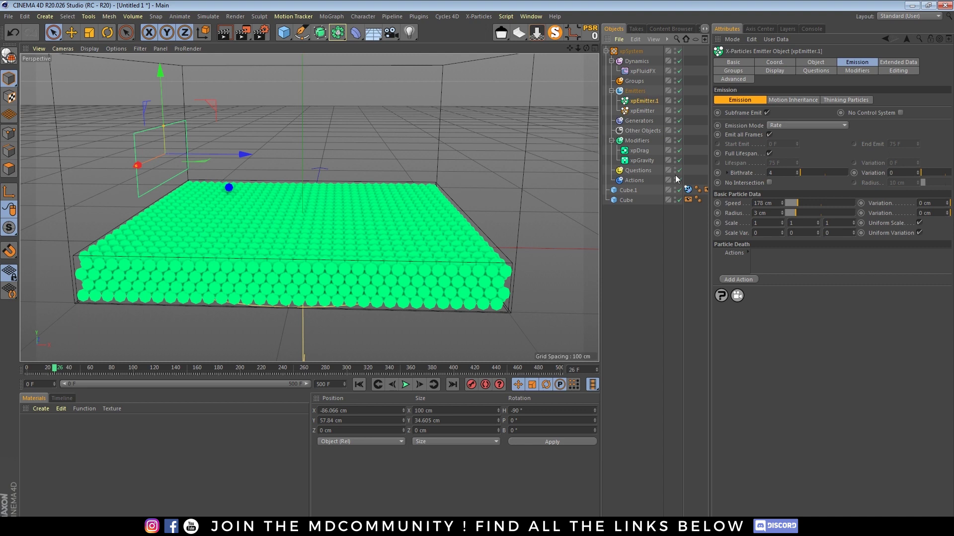
click(679, 110)
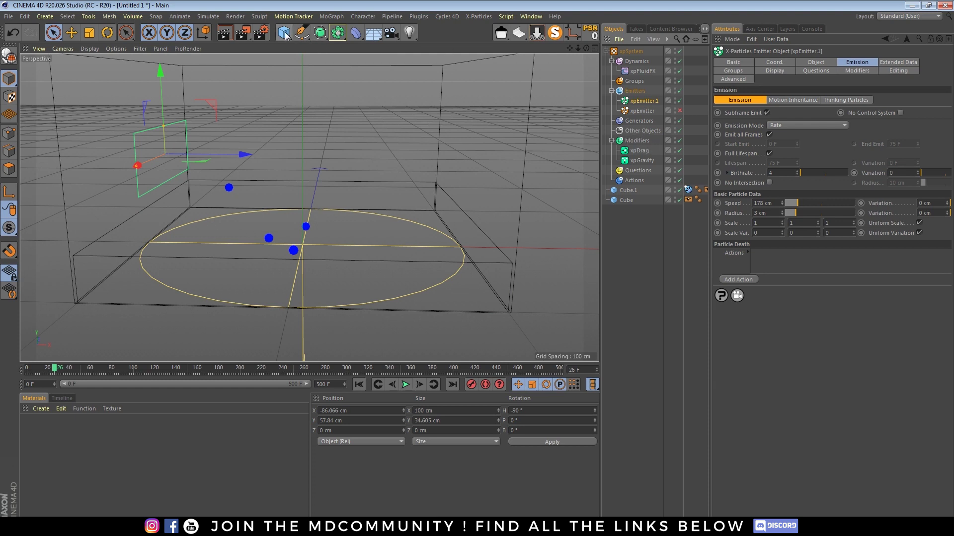
click(639, 121)
Add an xpGenerator with xpEmitter.1 as its emitter, and create a 100 cm Sphere.
click(826, 103)
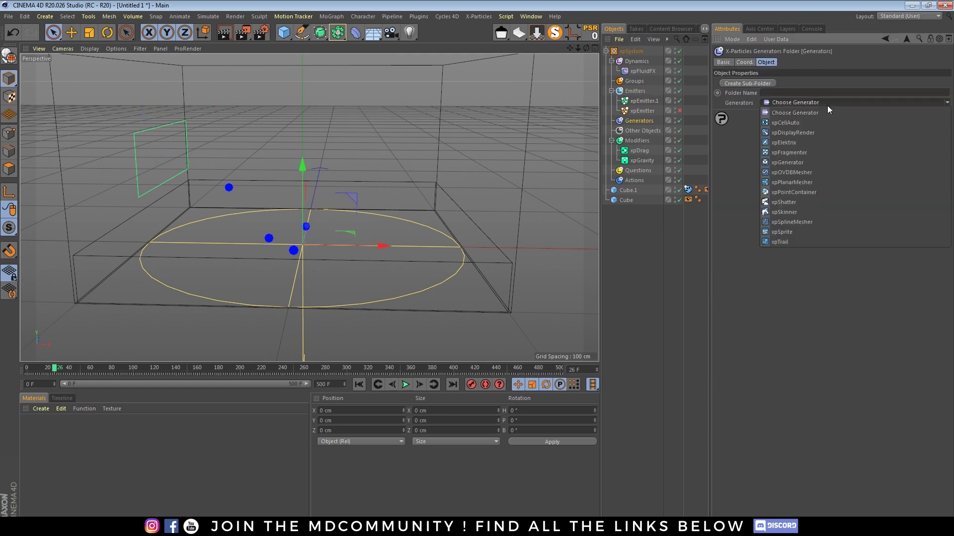
click(809, 161)
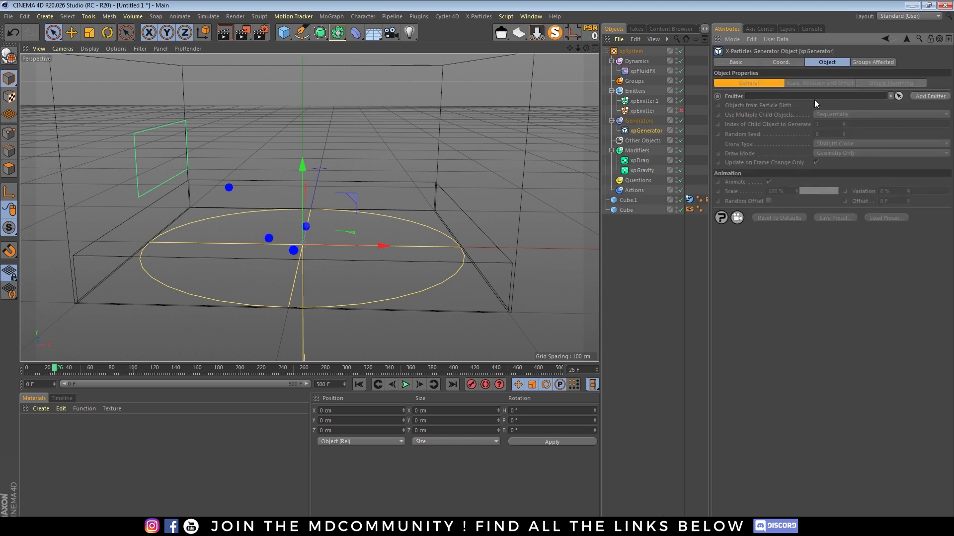
drag(644, 102, 800, 97)
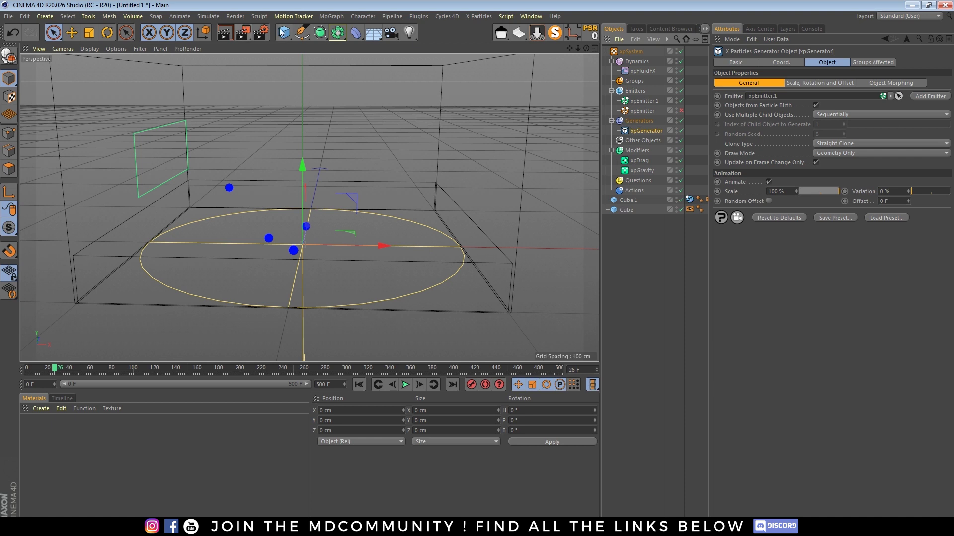
drag(284, 32, 470, 65)
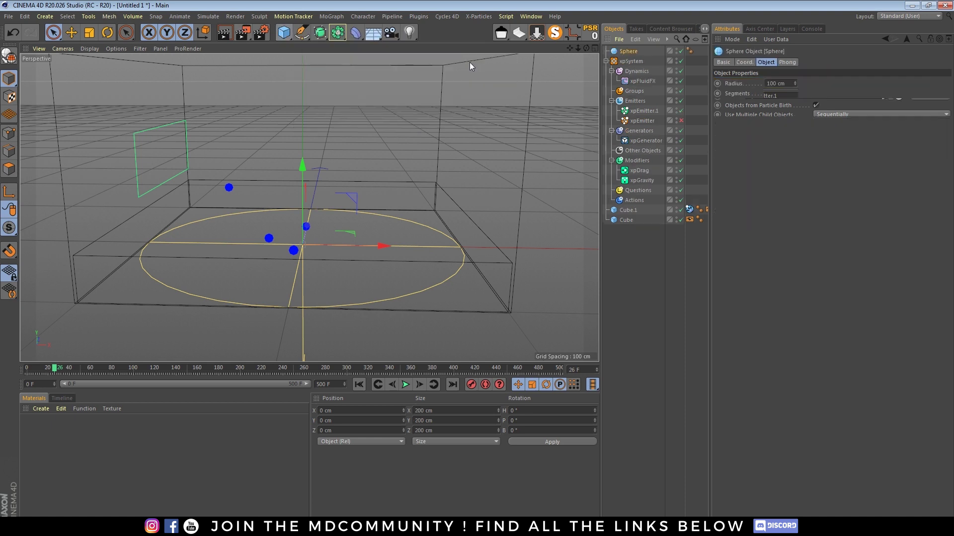
Shrink the Sphere to 9 cm radius, move it out of the box, and nest it under xpGenerator.
drag(795, 83, 795, 129)
key(Down)
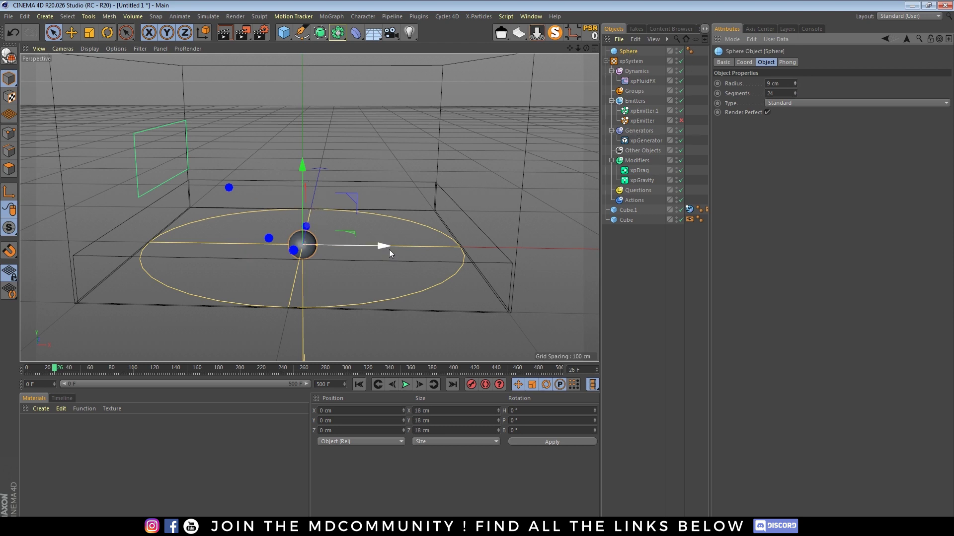
drag(386, 247, 24, 246)
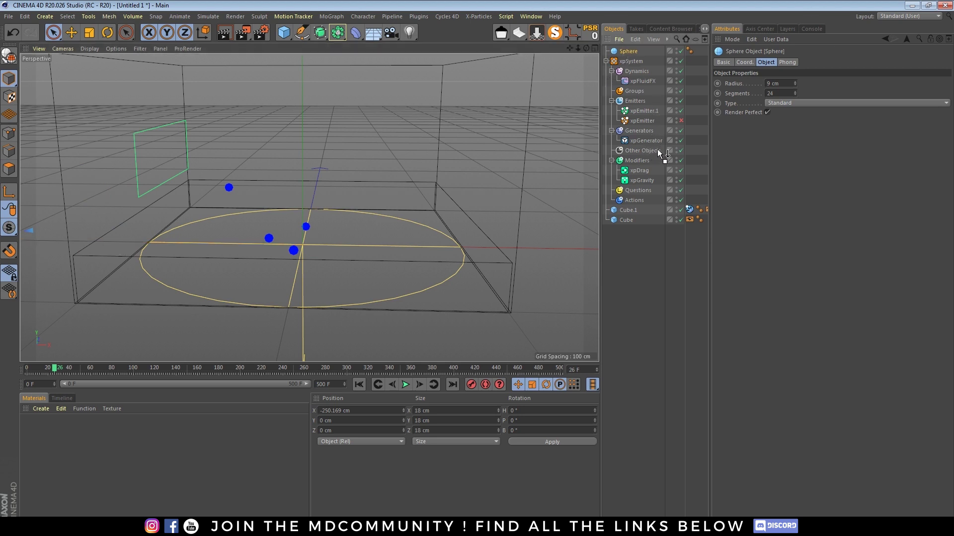
drag(648, 139, 648, 140)
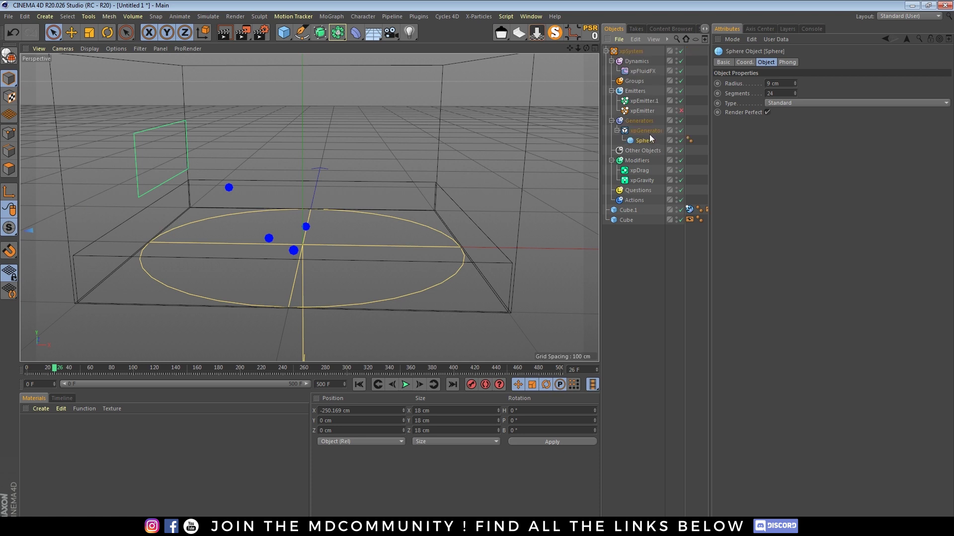
click(647, 131)
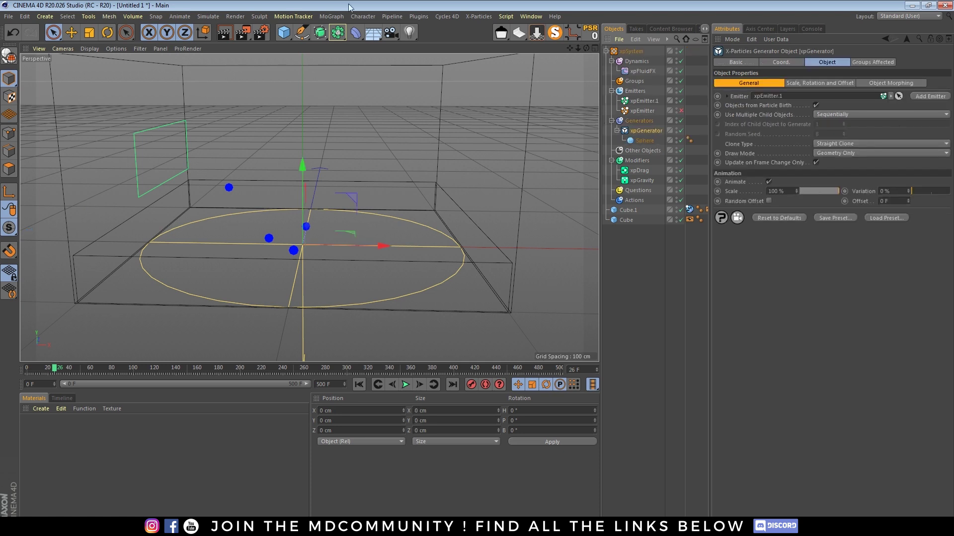
click(342, 36)
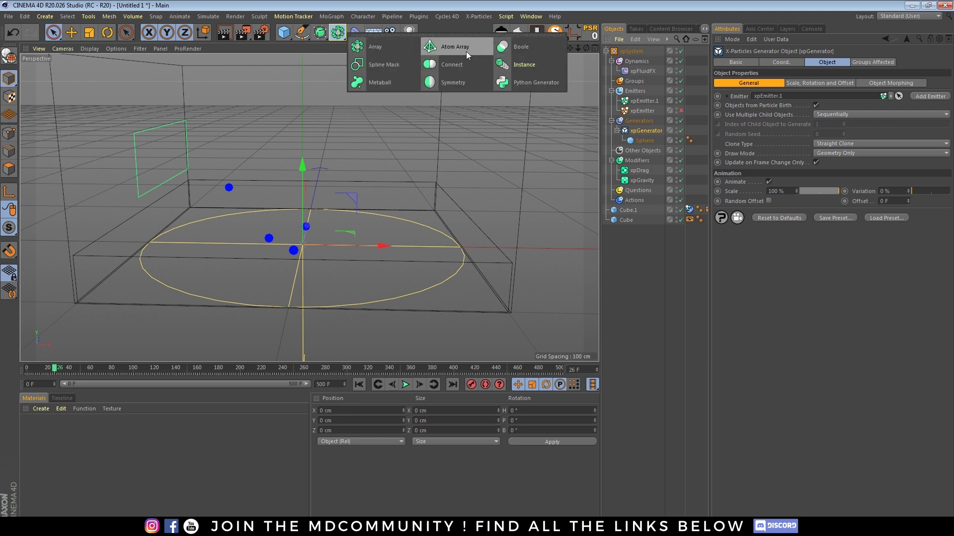
Place xpGenerator inside a new Connect object, add an xpCollider tag, and rewind to frame 0.
click(445, 64)
drag(639, 49, 647, 139)
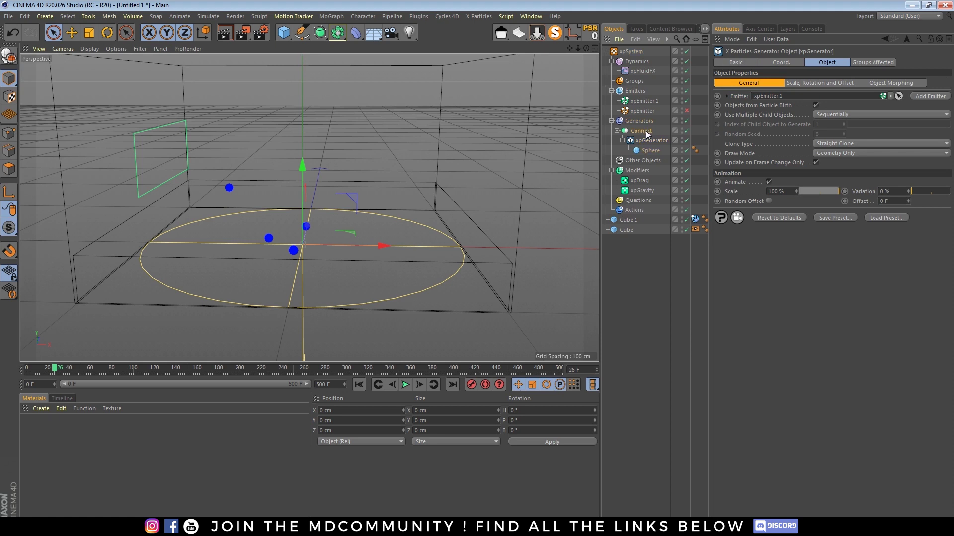
click(646, 132)
right_click(645, 132)
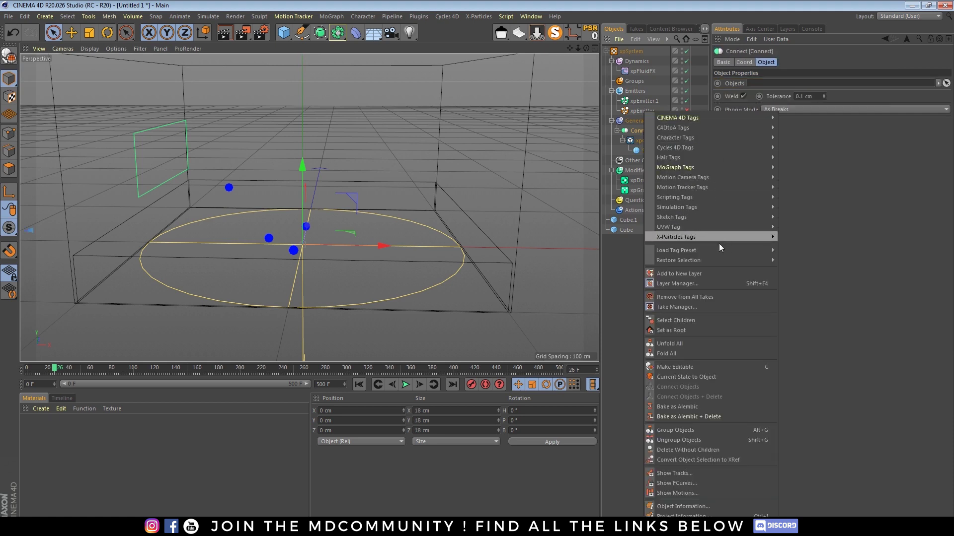
mouse_move(719, 237)
click(810, 260)
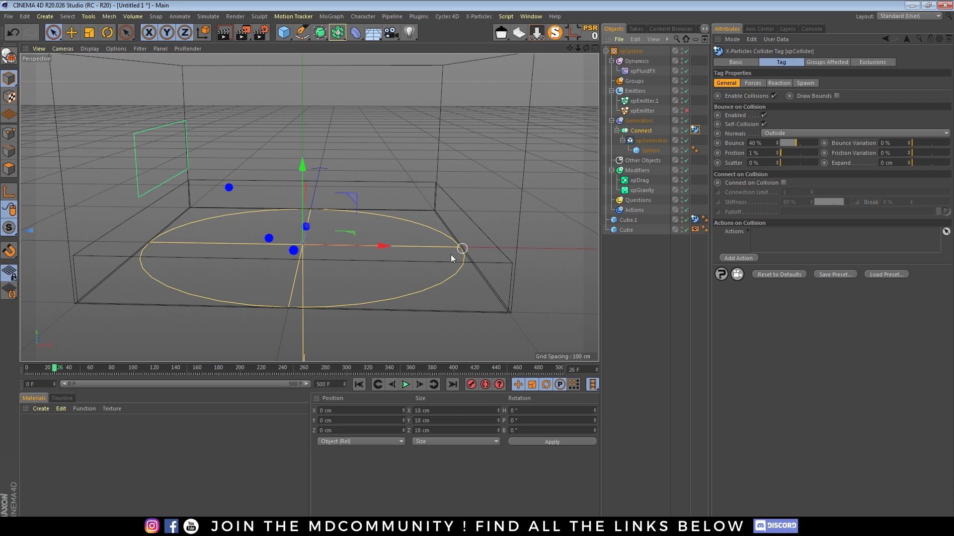
click(360, 386)
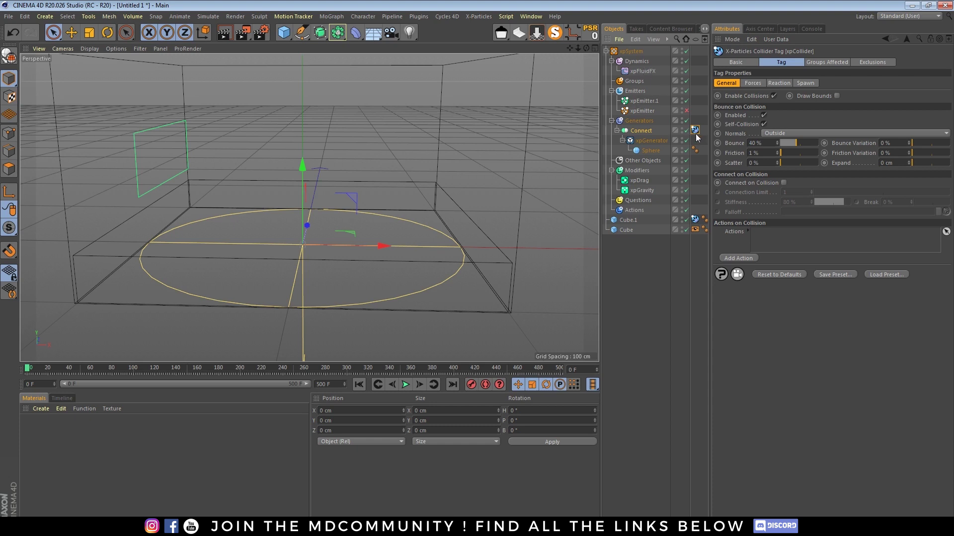
Exclude xpEmitter.1 in the collider's Exclusions tab and replay to frame 164 to see spheres pile up.
click(405, 385)
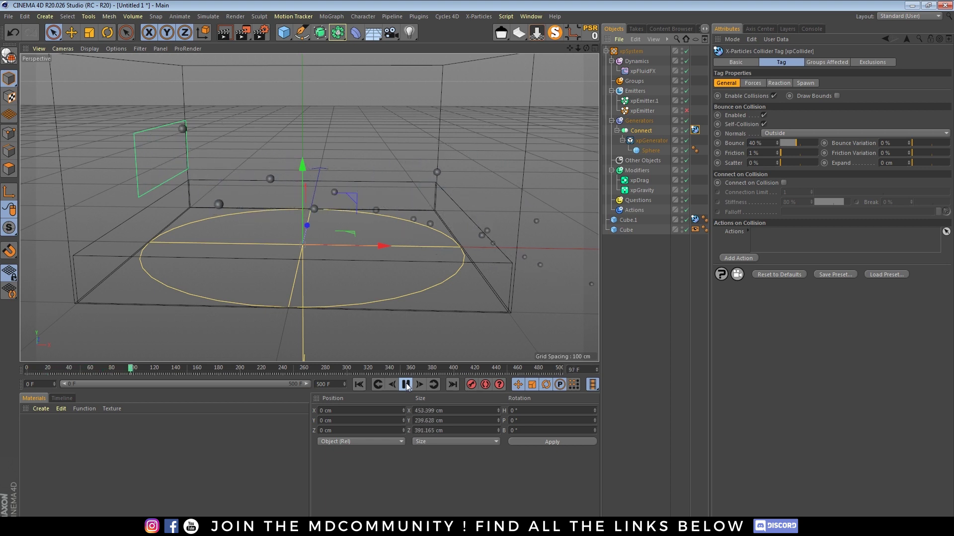
click(405, 385)
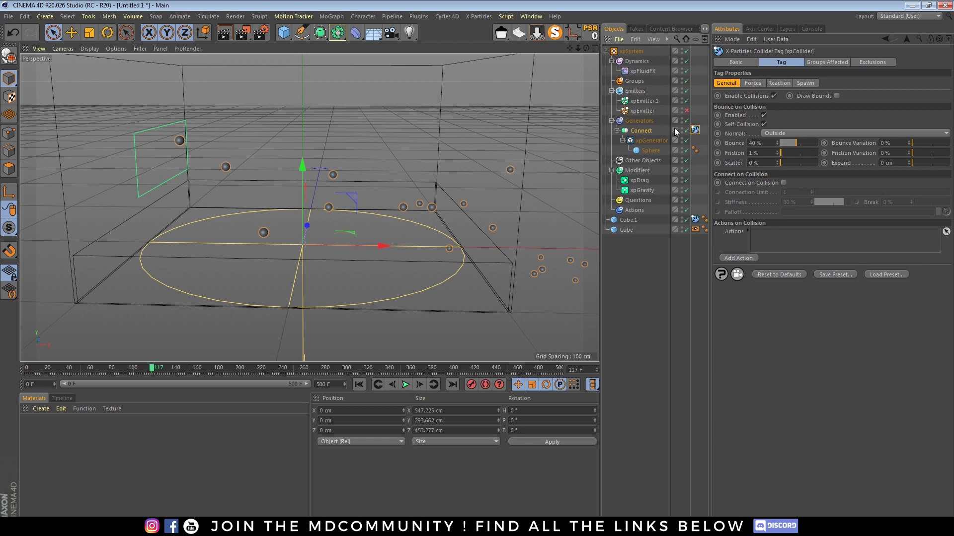
click(870, 63)
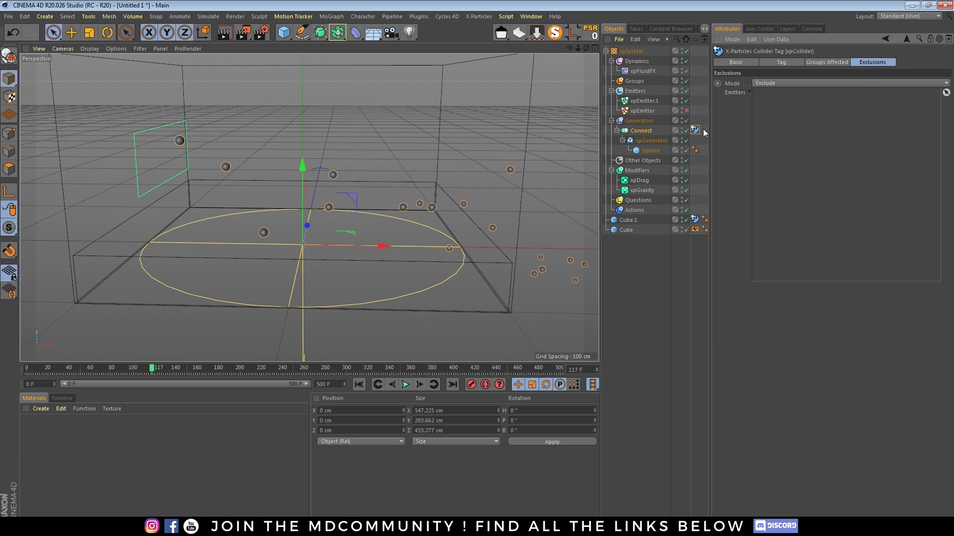
drag(640, 101, 815, 142)
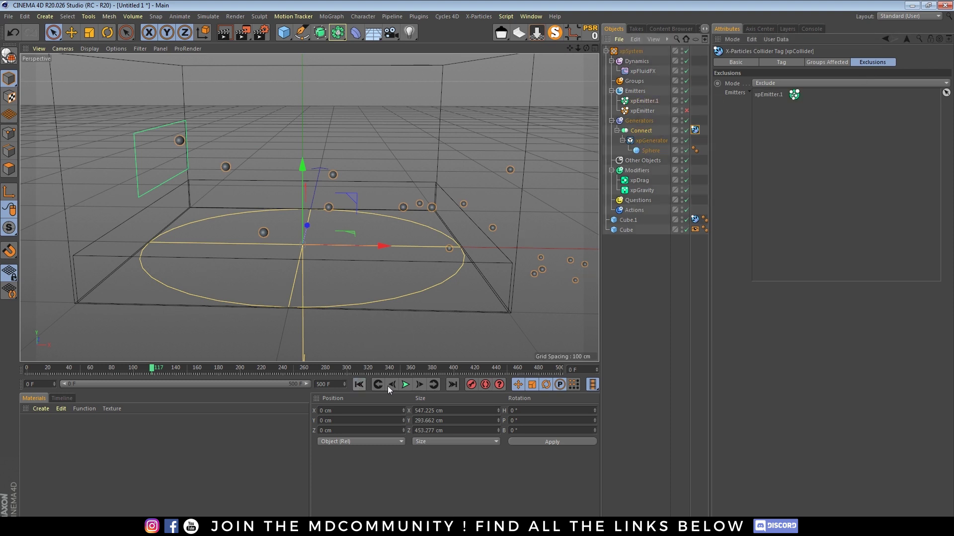
click(405, 385)
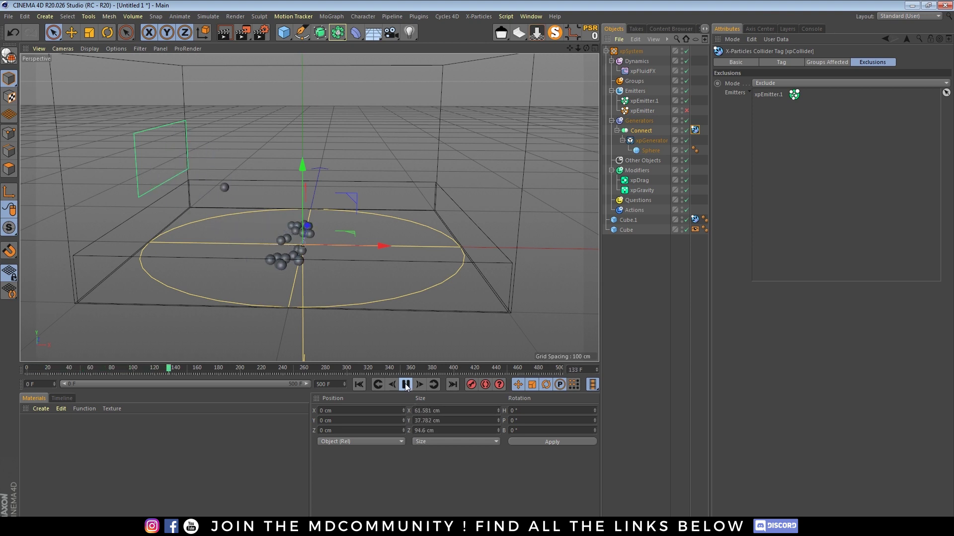
click(405, 385)
scroll(292, 267, up, 2)
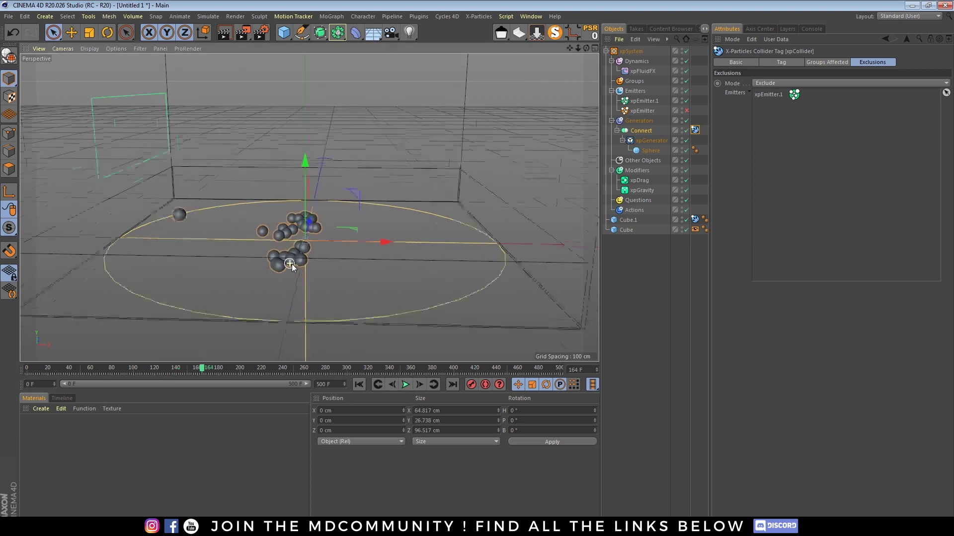
scroll(292, 268, up, 3)
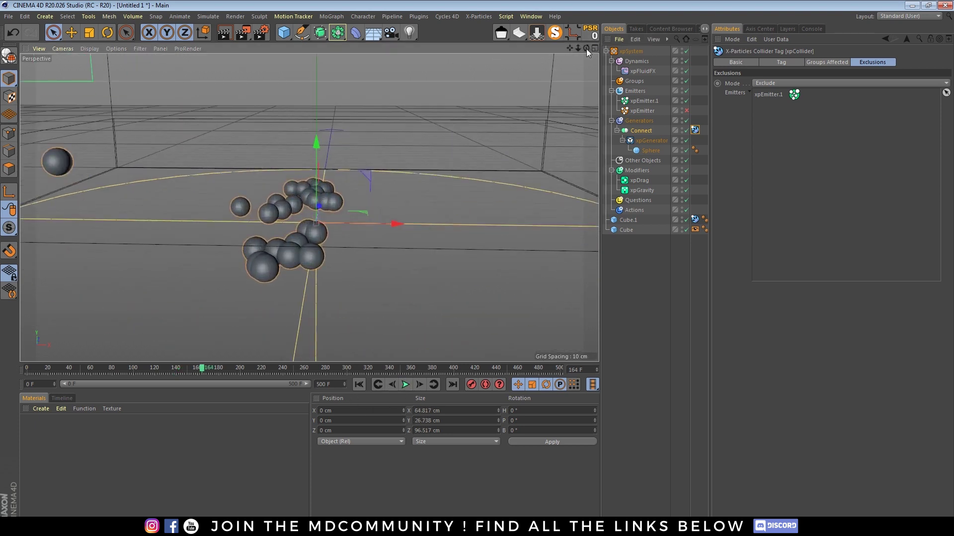
mouse_move(586, 48)
mouse_down()
mouse_move(561, 50)
mouse_move(588, 55)
mouse_up()
Add an xpPPCollisions object under the Dynamics folder.
click(642, 61)
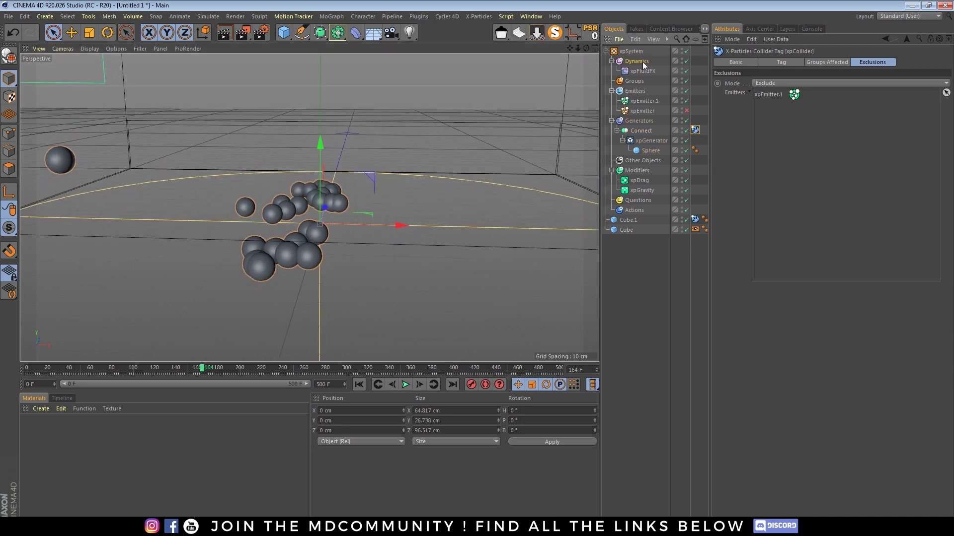
click(806, 102)
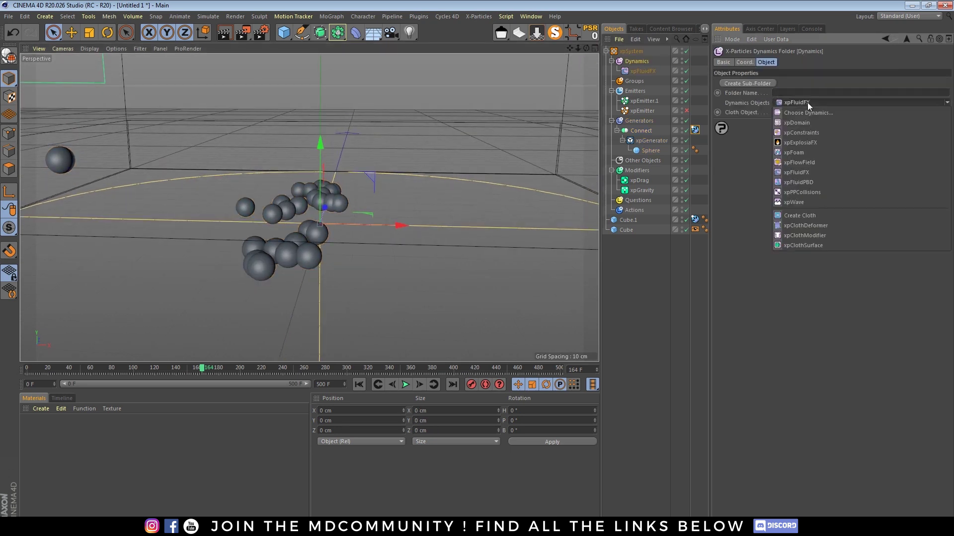
click(809, 195)
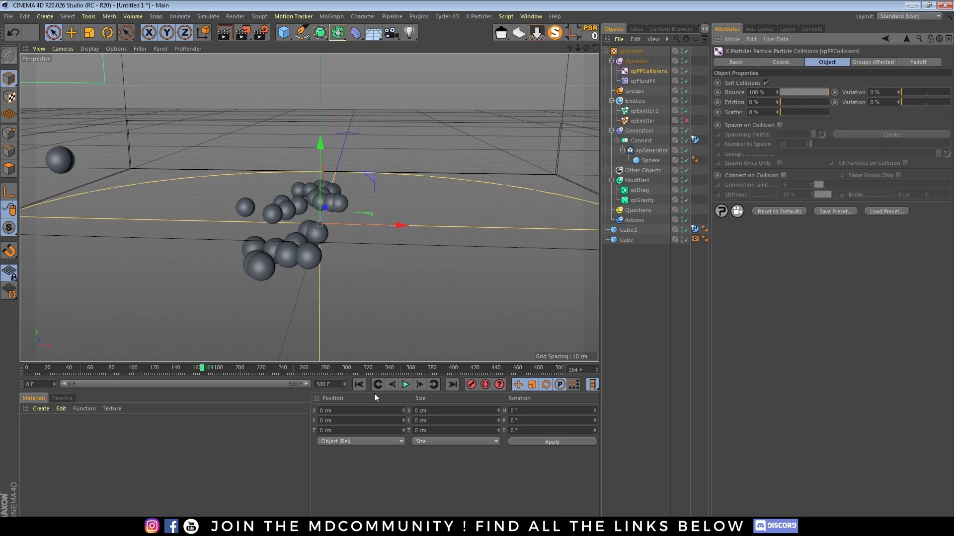
Replay the simulation to frame 177 to check the colliding spheres, then rewind to frame 0.
click(359, 385)
click(406, 384)
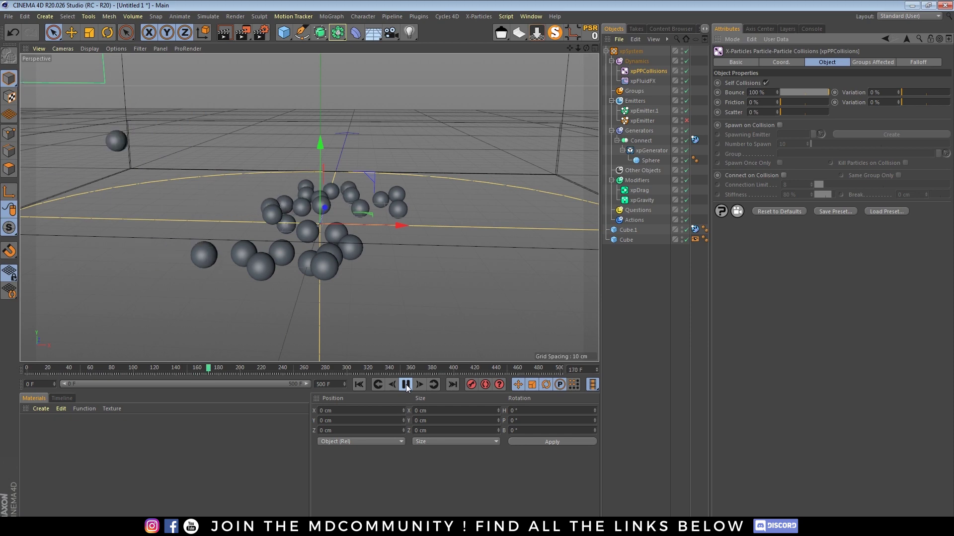
click(406, 385)
drag(579, 51, 587, 47)
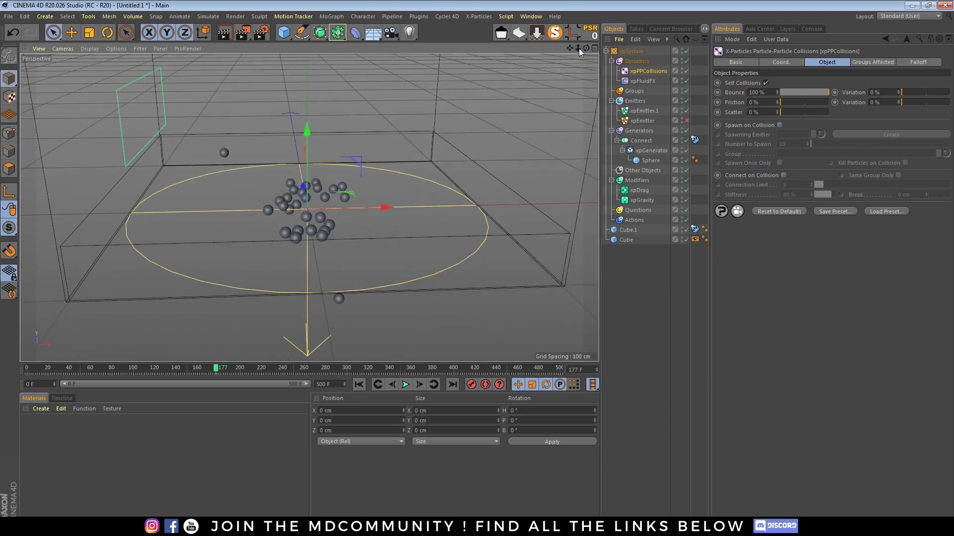
click(359, 385)
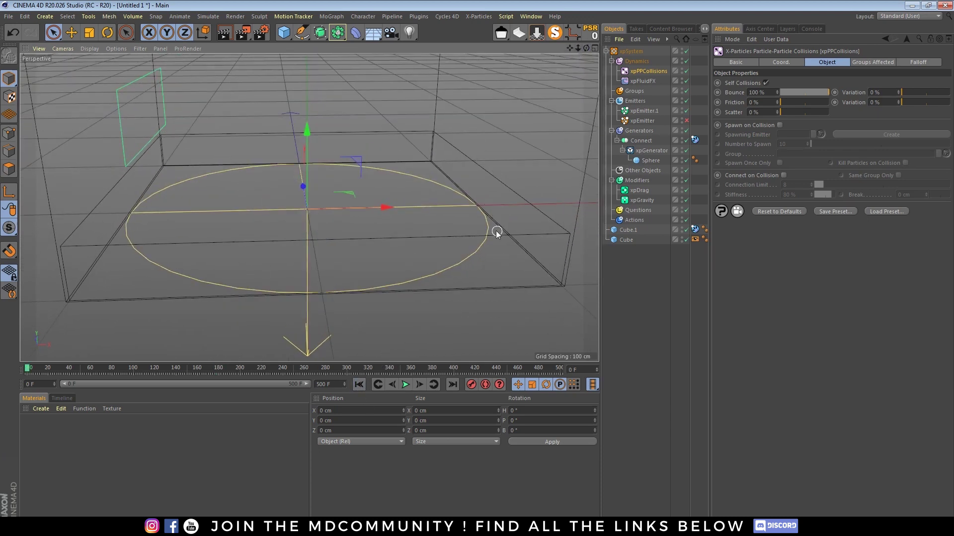
Review the xpGenerator's scale and rotation, then set xpEmitter.1's particle radius to 7 cm.
click(653, 151)
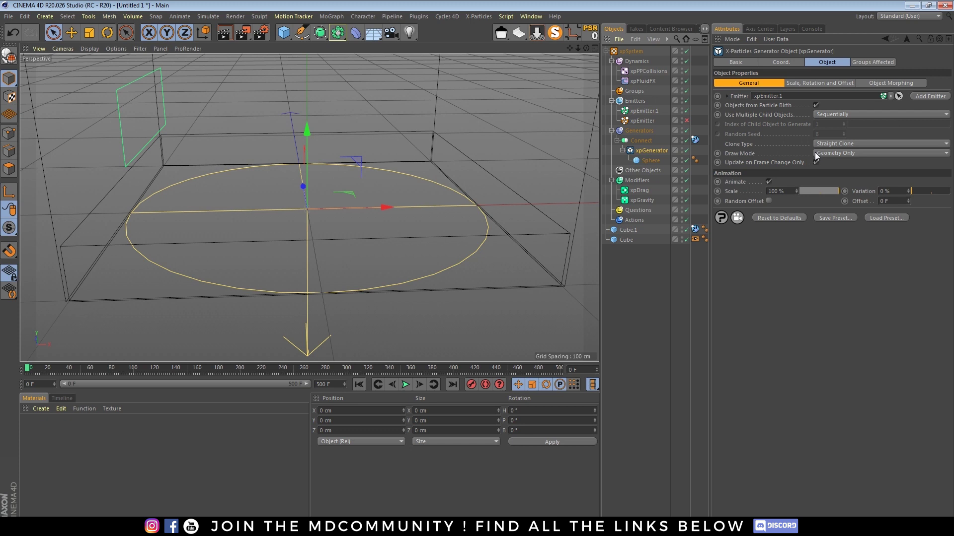
click(822, 83)
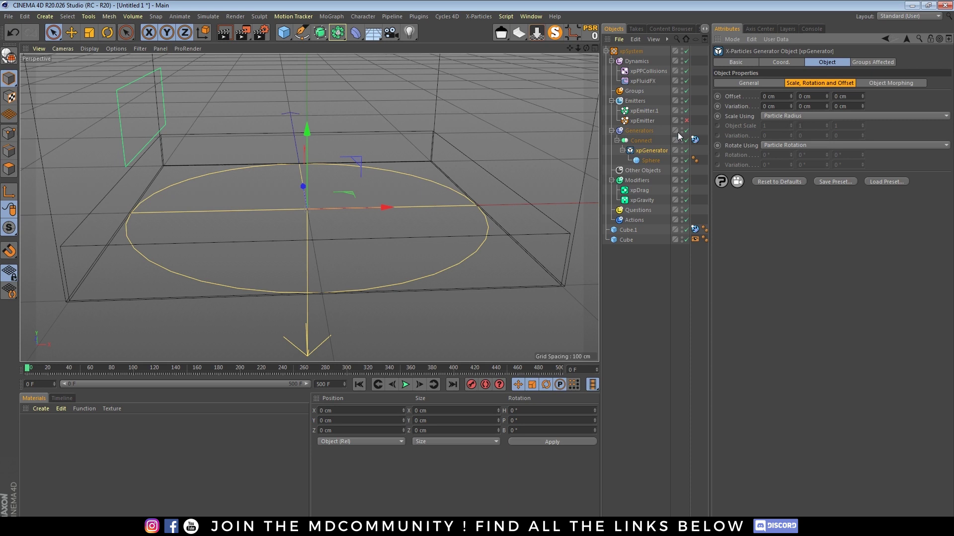
click(644, 111)
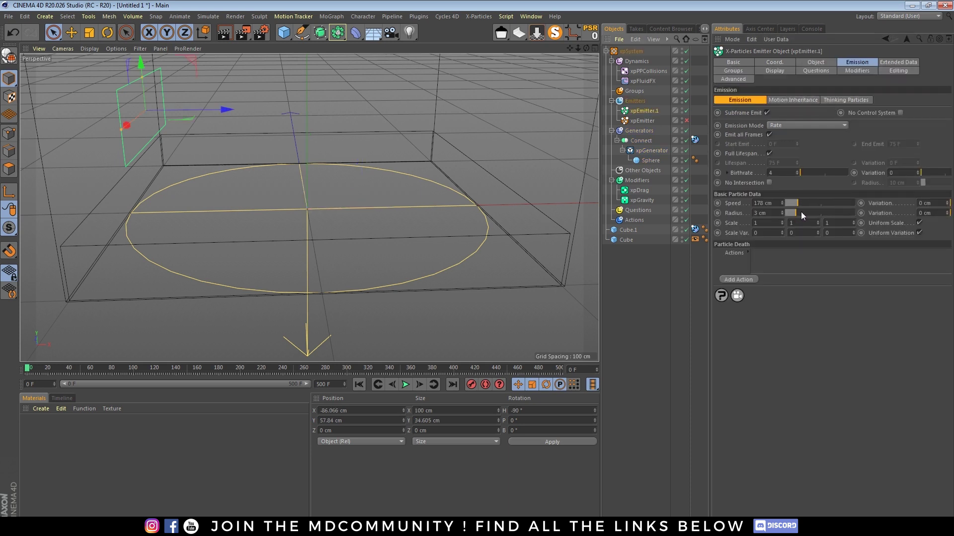
drag(801, 212, 804, 212)
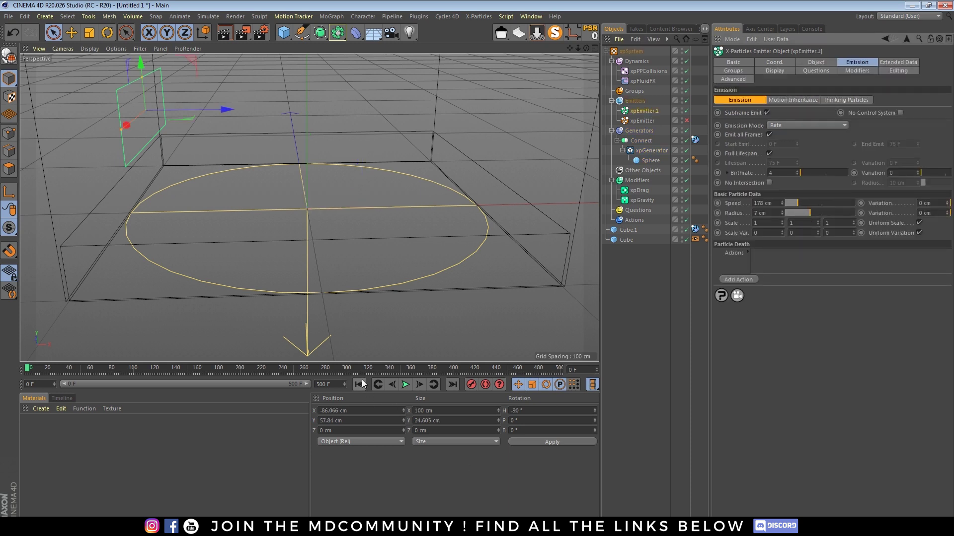
Play the simulation to frame 51 to preview the larger spheres.
click(405, 384)
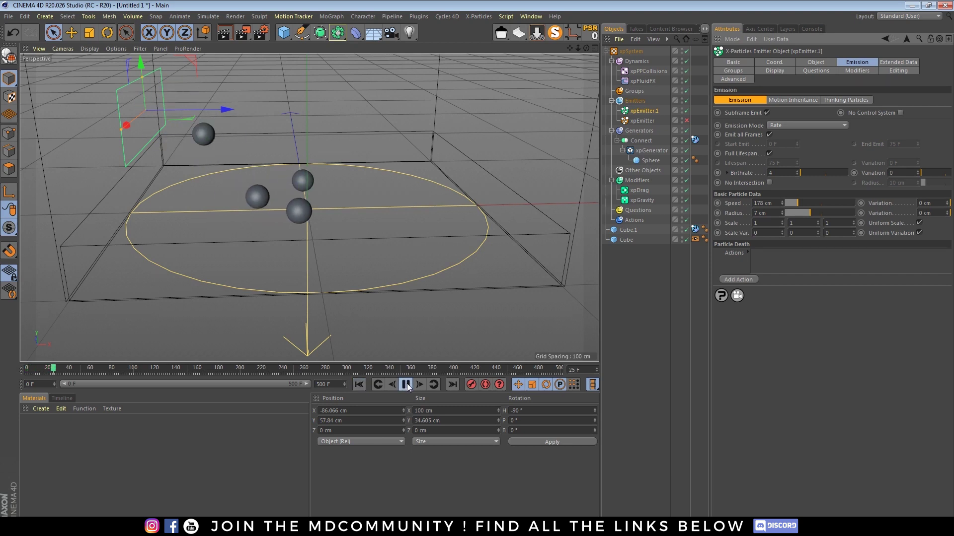
click(408, 385)
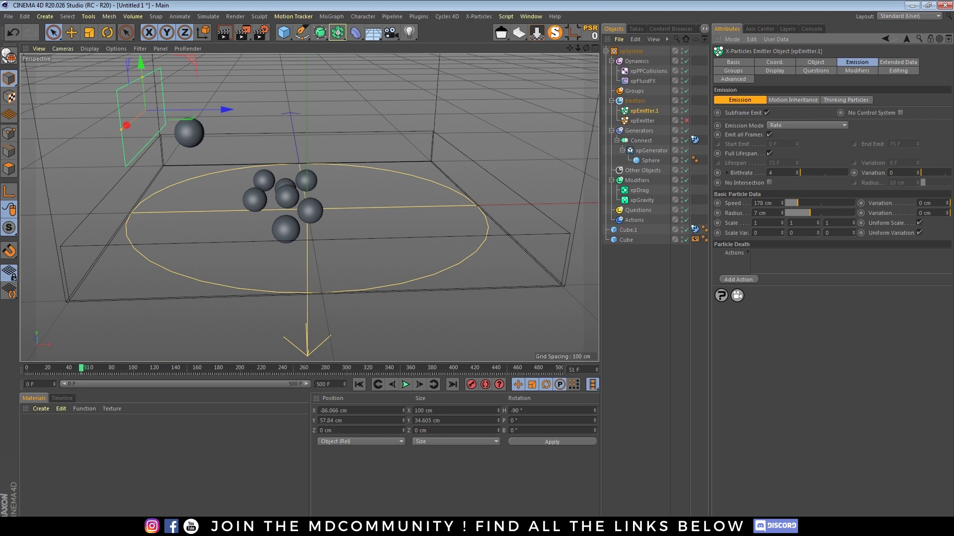
scroll(902, 277, right, 2)
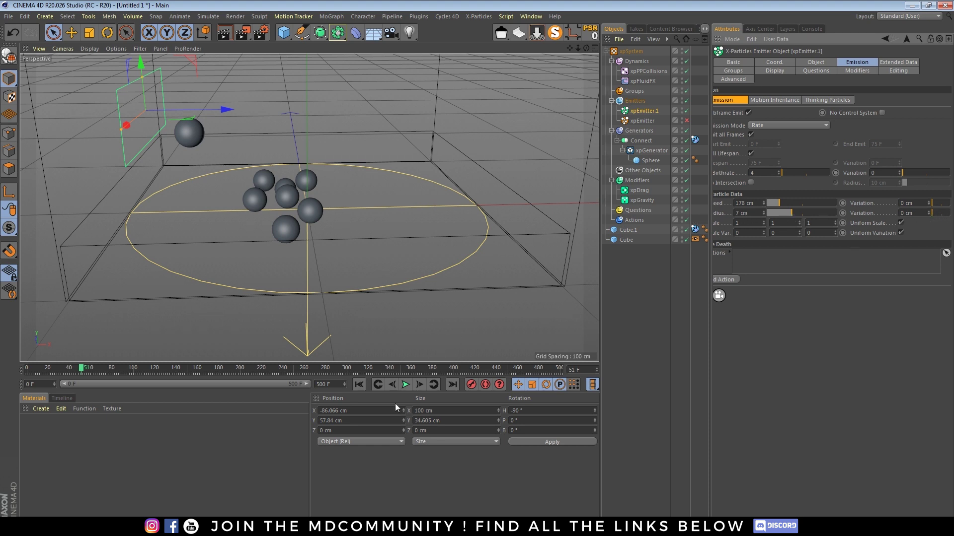
Replay the simulation, then raise the dark spheres' radius variation to 7 cm.
click(359, 384)
click(405, 385)
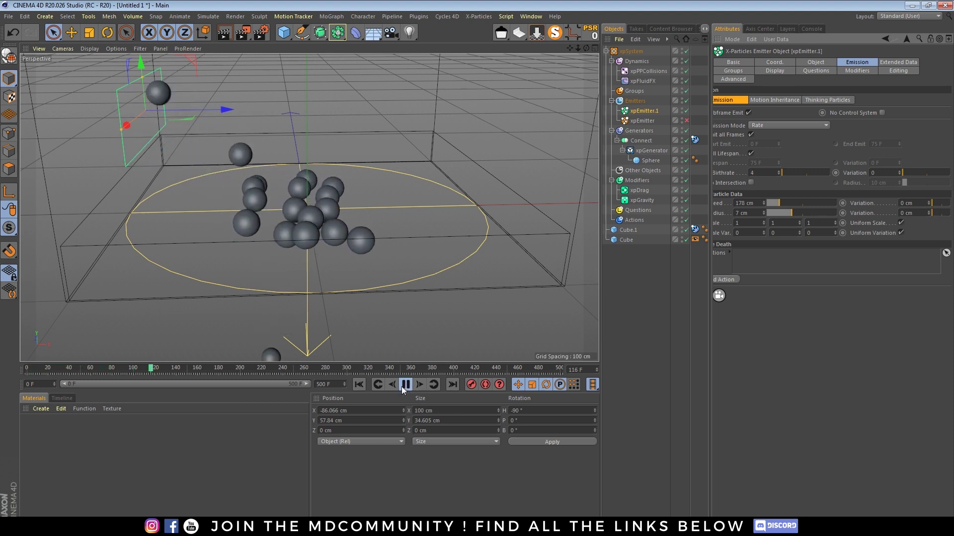
click(405, 385)
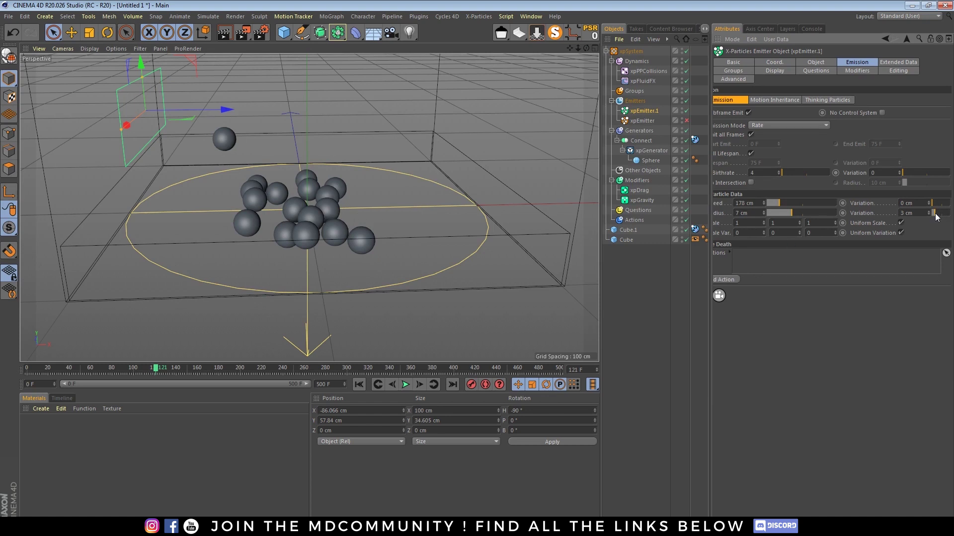
drag(935, 214, 938, 214)
Replay to test, then reduce the dark spheres' radius variation to 2 cm.
click(360, 385)
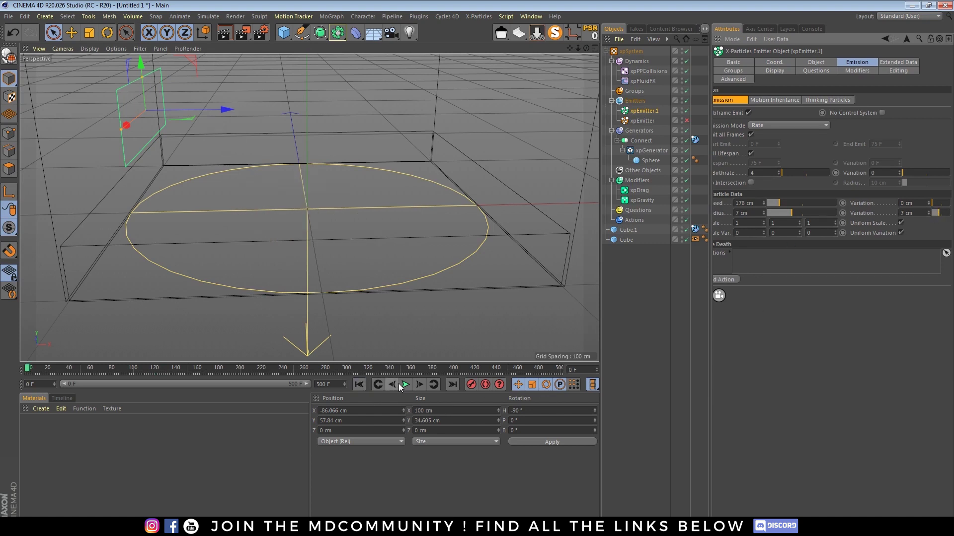
click(405, 384)
click(406, 385)
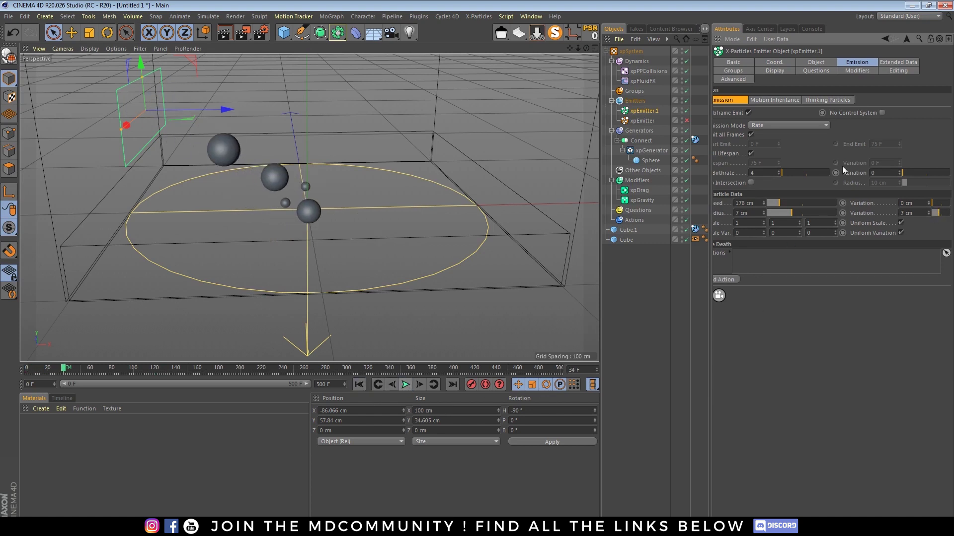
drag(936, 214, 933, 214)
Replay the drop and lower xpEmitter.1's birthrate from 4 to 3.
click(359, 385)
click(405, 384)
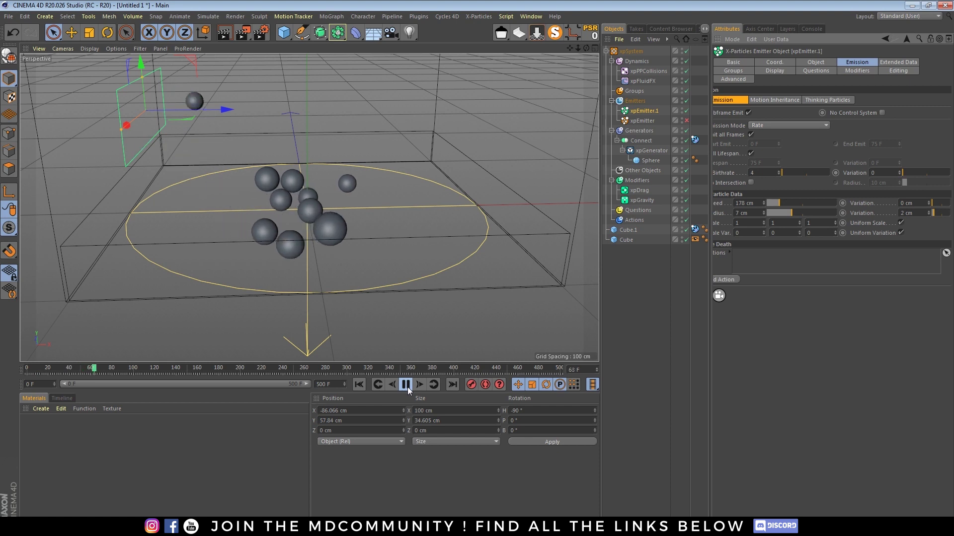
click(406, 384)
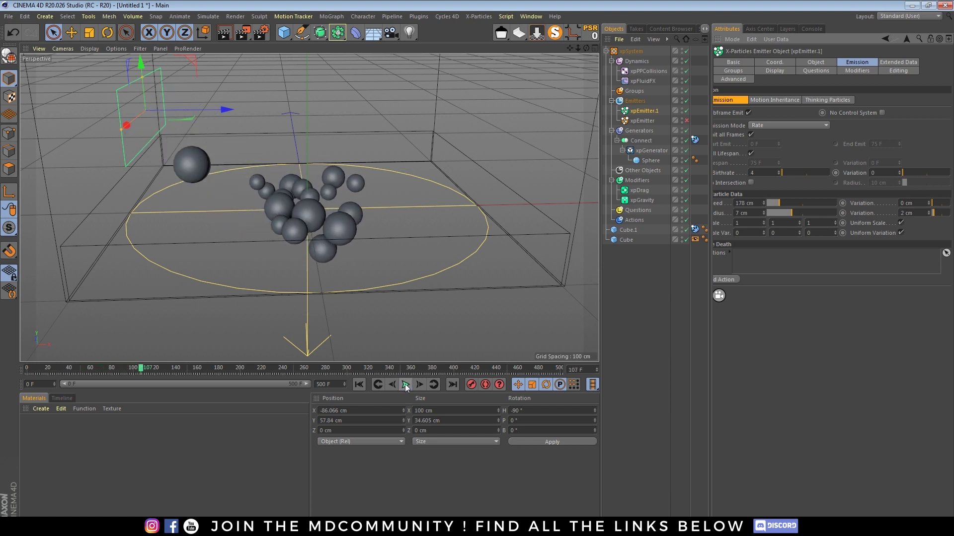
click(778, 174)
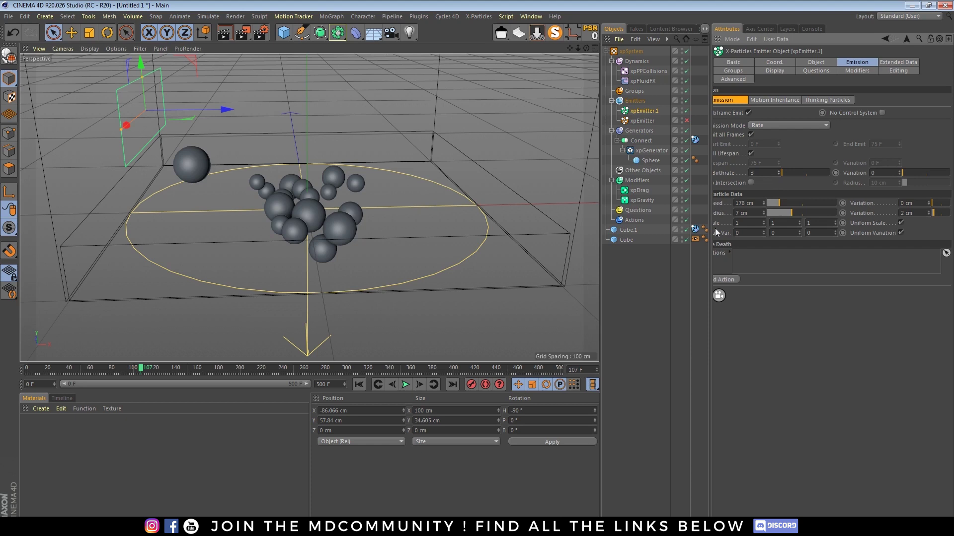
click(359, 384)
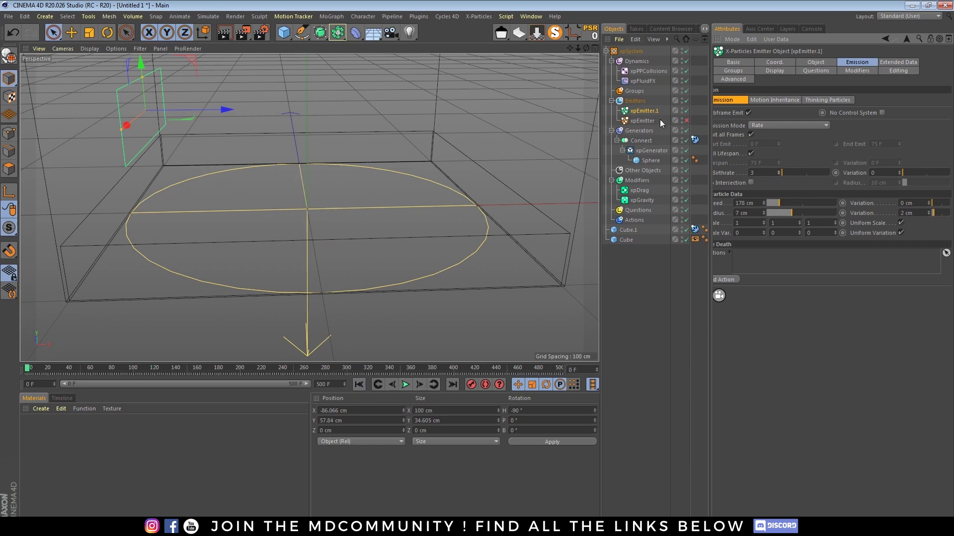
Re-enable the green-sphere xpEmitter and play the simulation with both emitters running.
click(686, 120)
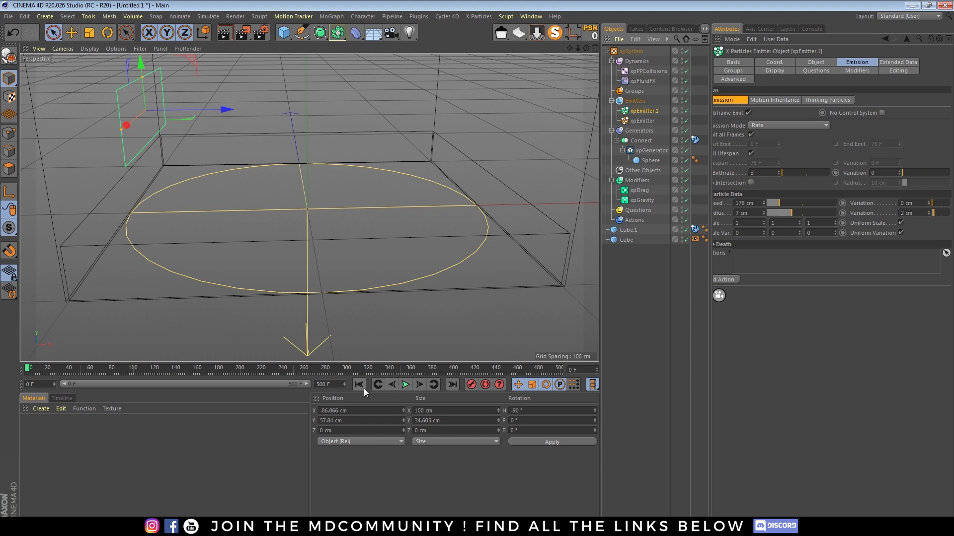
click(405, 385)
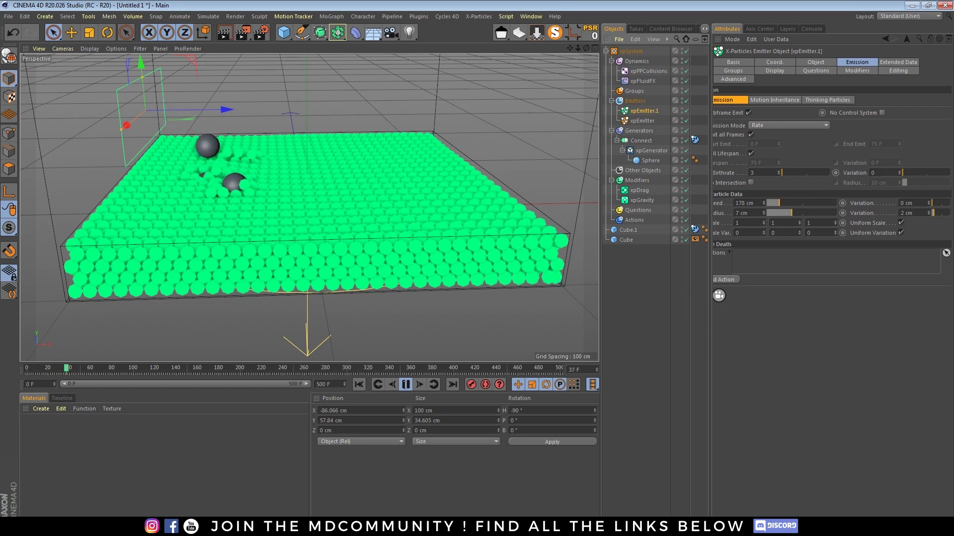
click(406, 386)
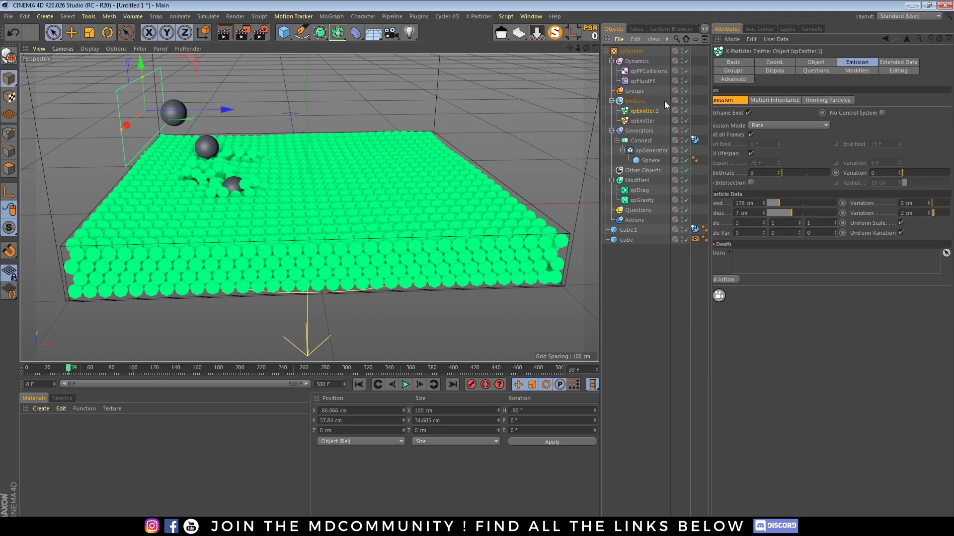
click(648, 72)
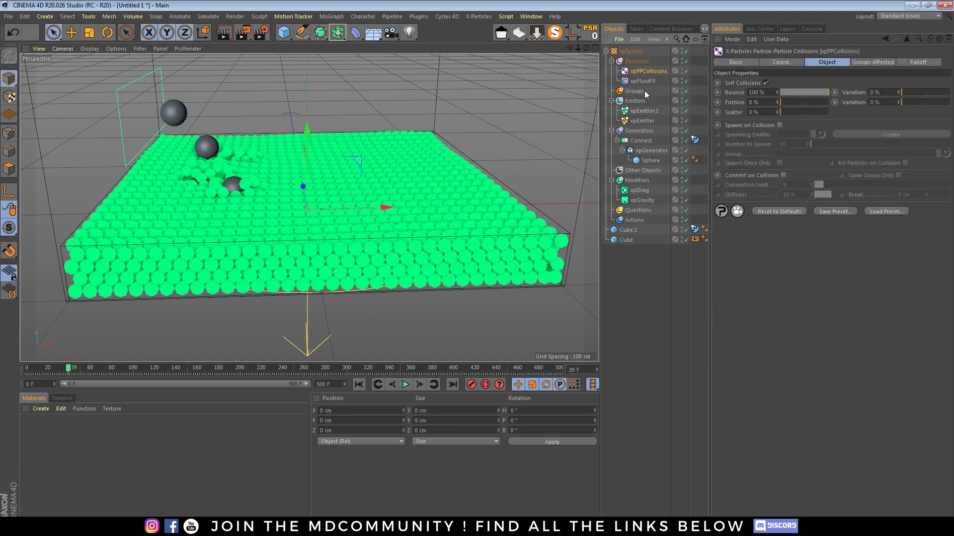
Add xpPPCollisions to xpEmitter's excluded Particle Modifiers list, then check xpEmitter.1's exclusions.
click(642, 121)
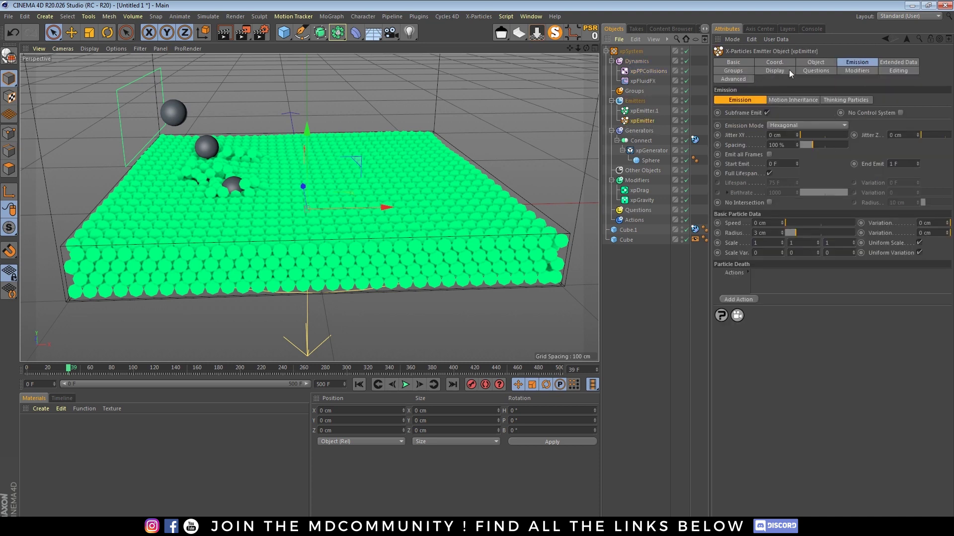
click(860, 71)
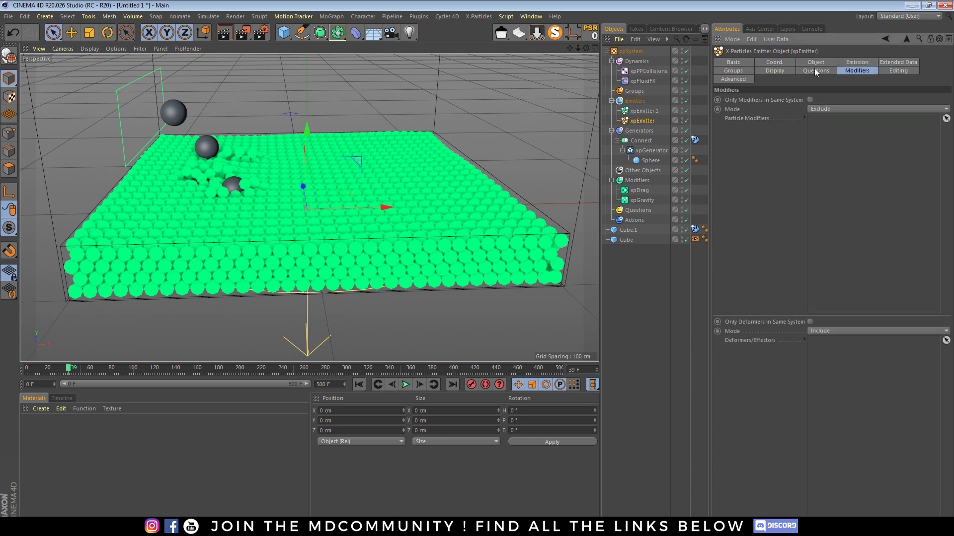
drag(649, 72, 869, 141)
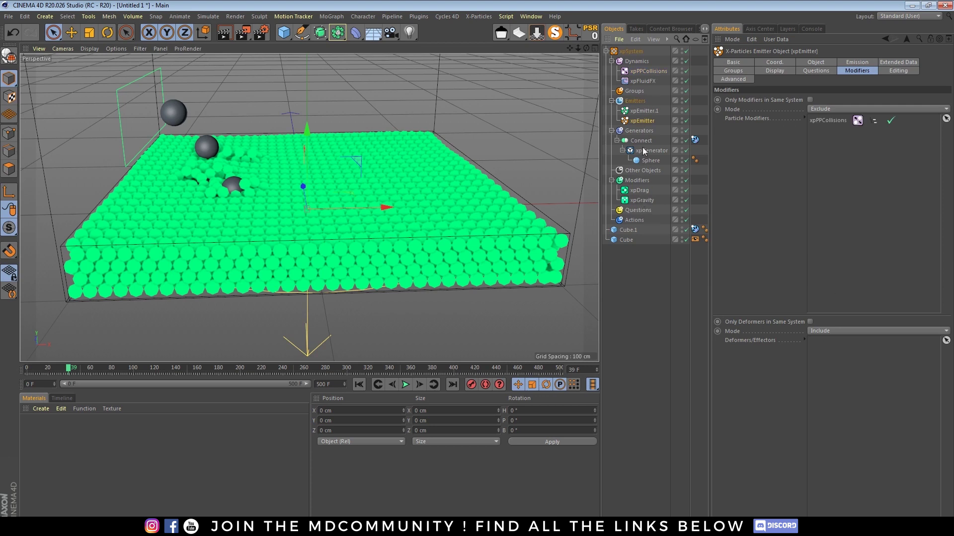
click(643, 111)
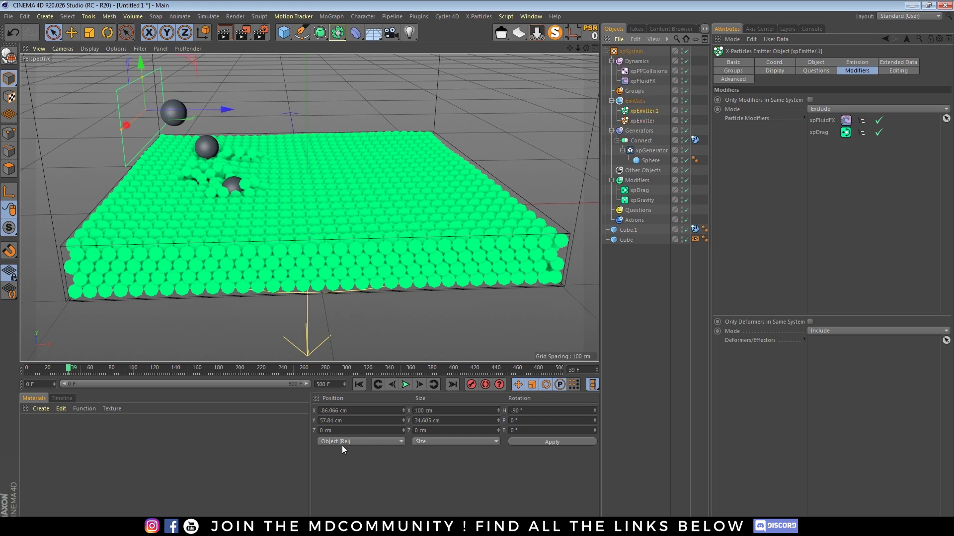
click(360, 386)
click(405, 385)
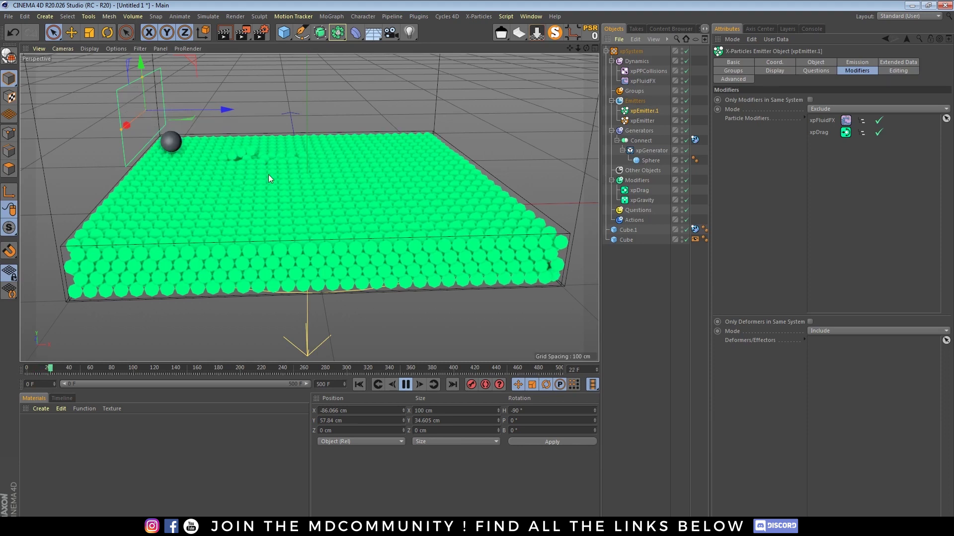
click(406, 385)
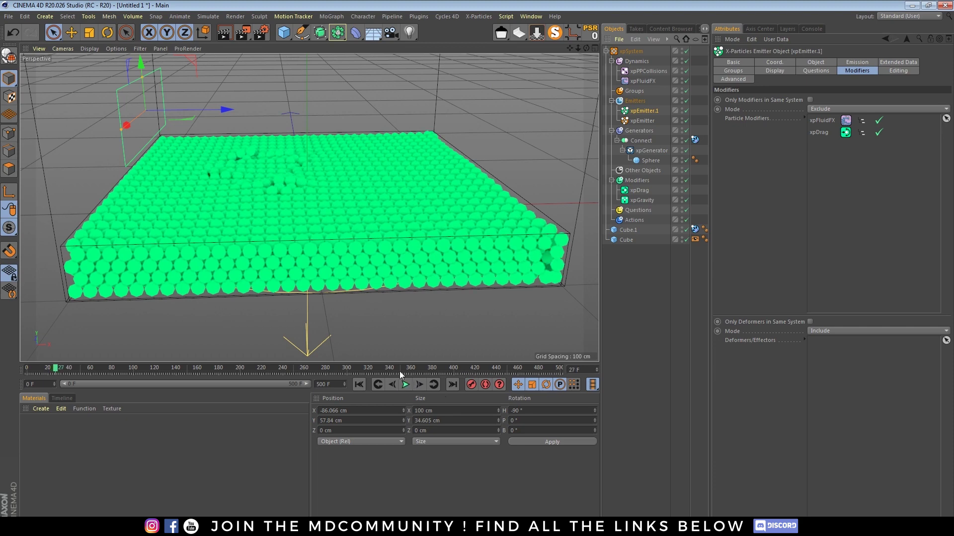
scroll(297, 187, up, 3)
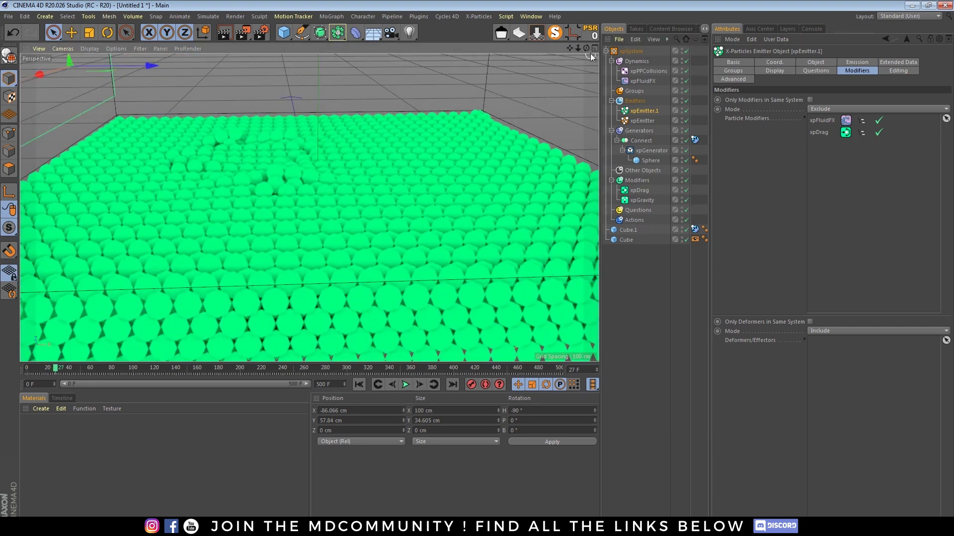
drag(586, 50, 435, 464)
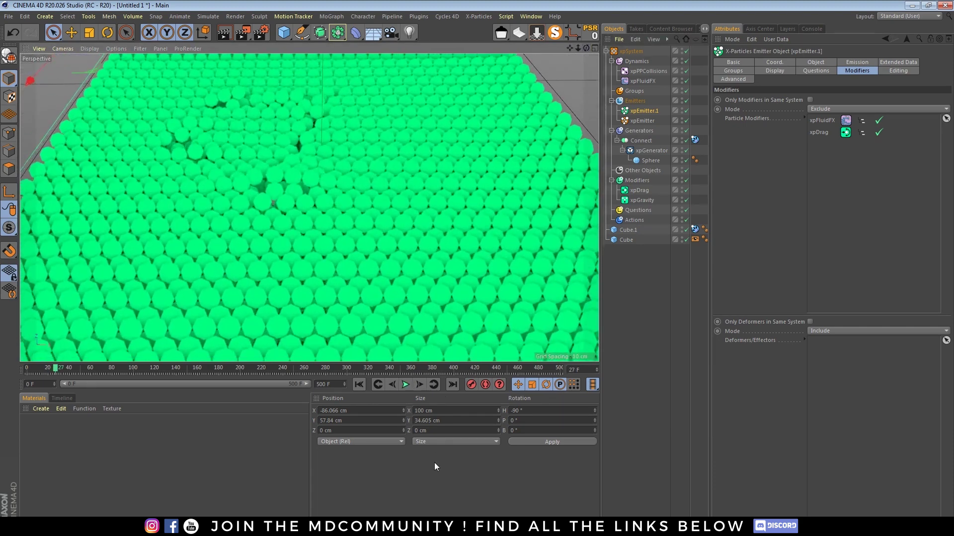
click(405, 385)
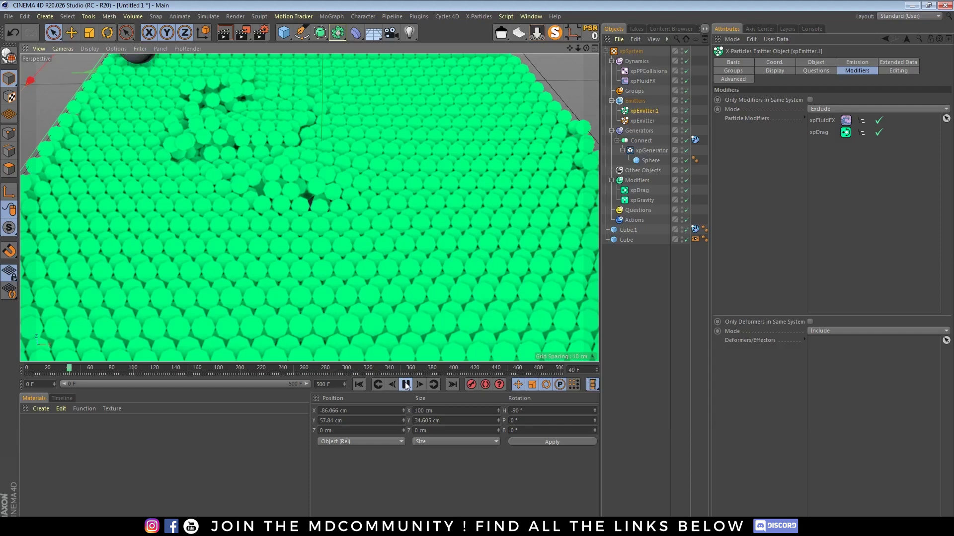
click(406, 385)
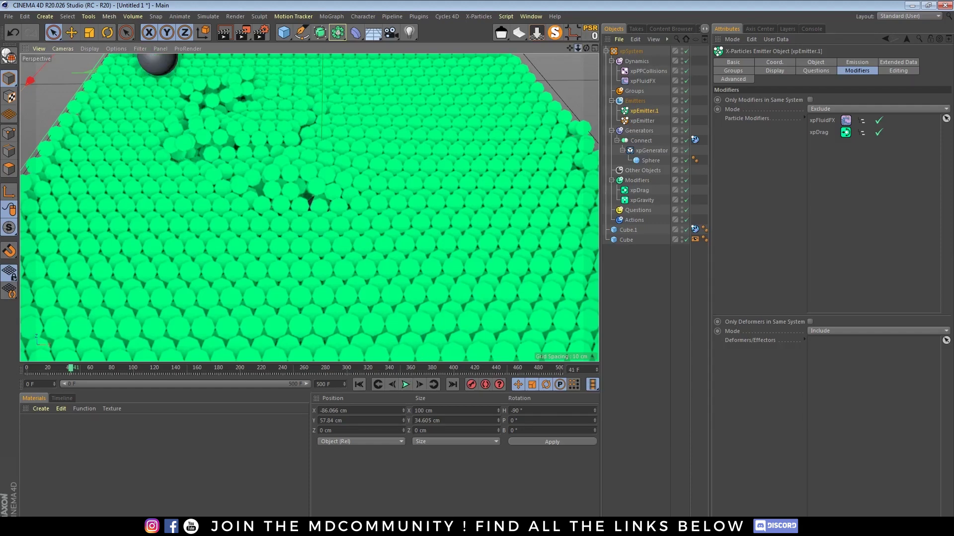
drag(578, 48, 610, 59)
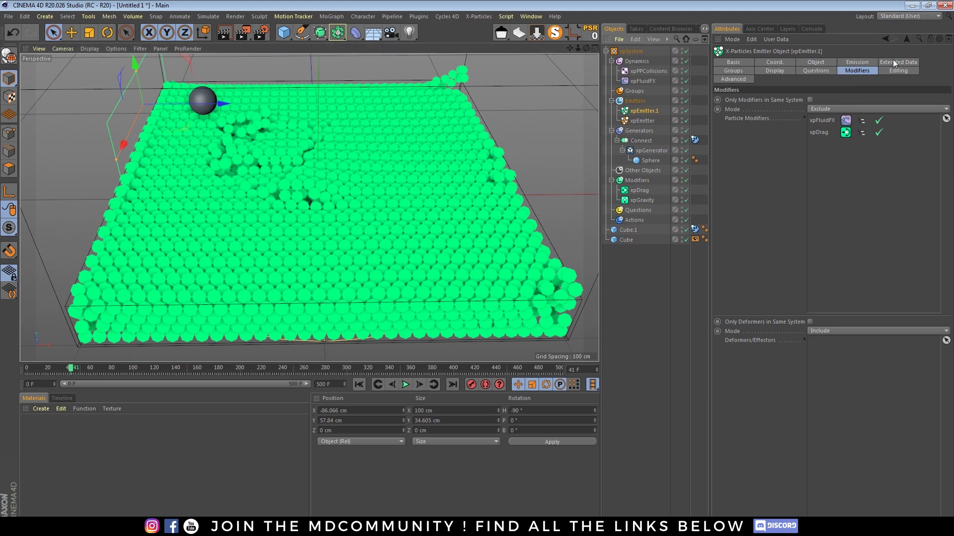
Give the dark spheres a 10 cm radius and 4 cm radius variation, then replay.
click(862, 61)
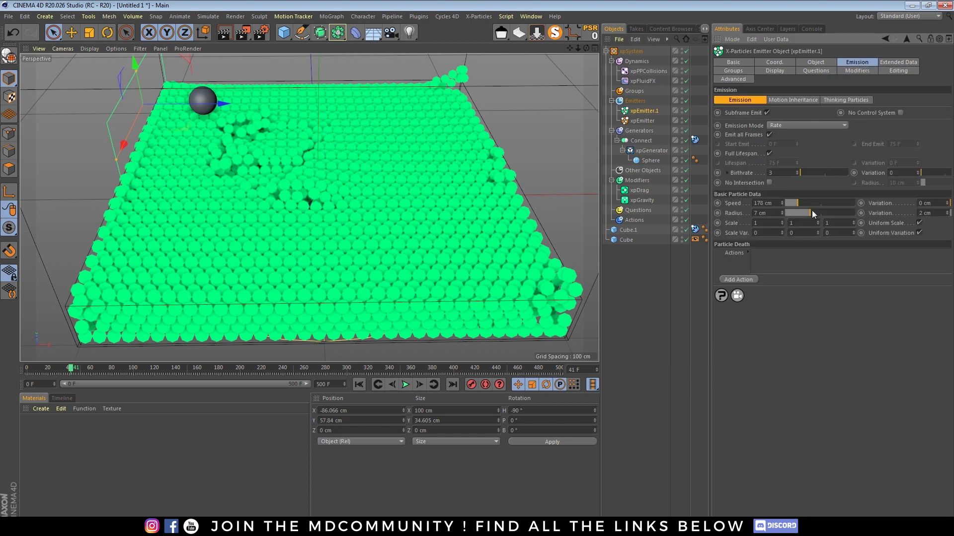
drag(811, 210, 821, 213)
drag(945, 213, 947, 210)
click(359, 385)
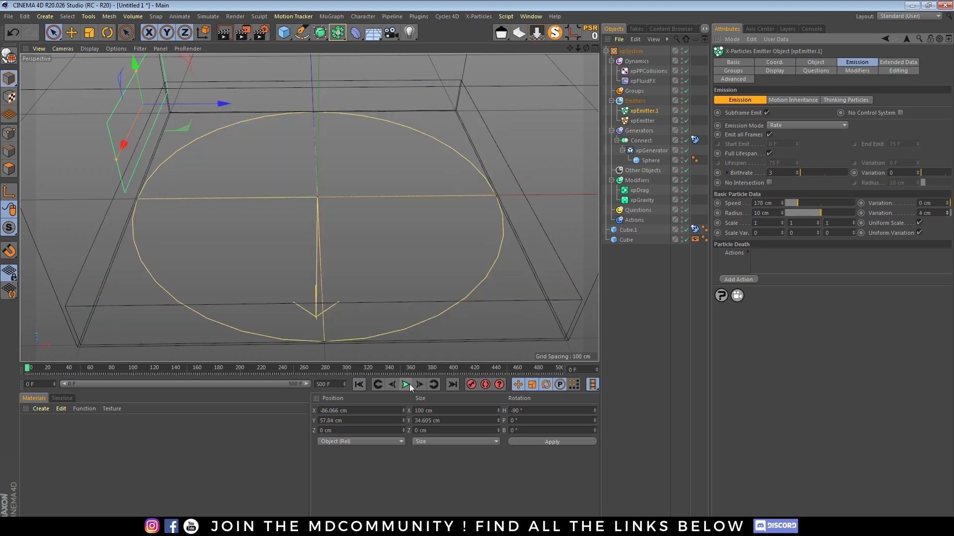
click(405, 384)
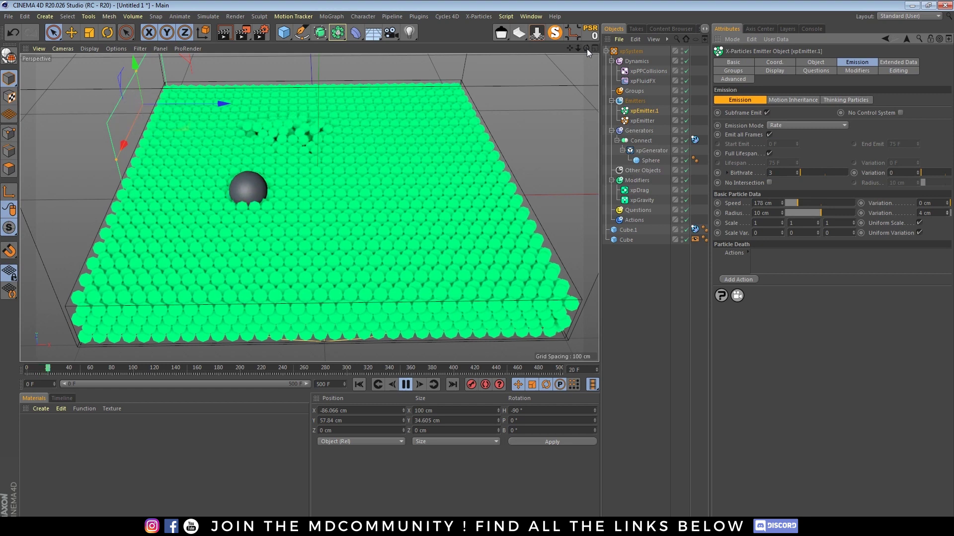
click(405, 385)
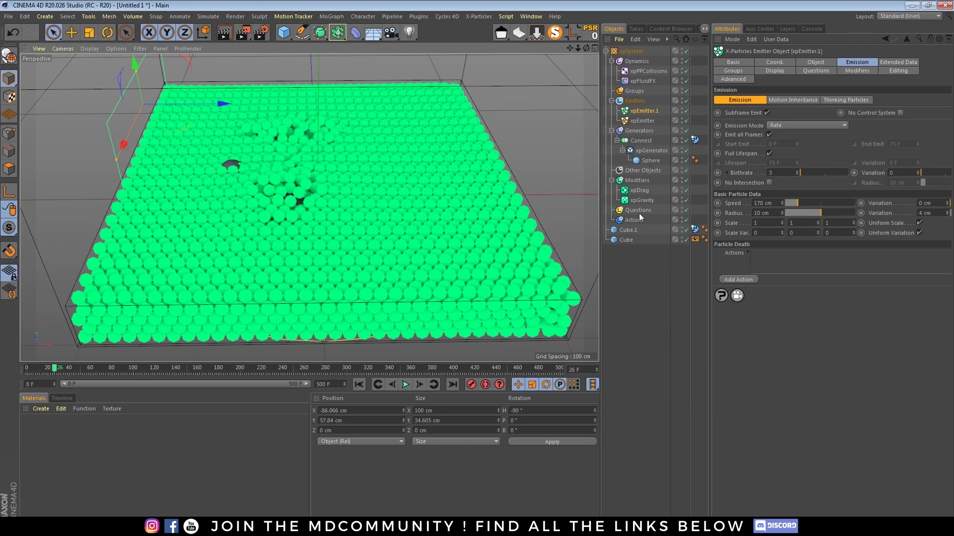
Lower the container Cube's height, drop it onto the floor, and replay to frame 93.
click(625, 240)
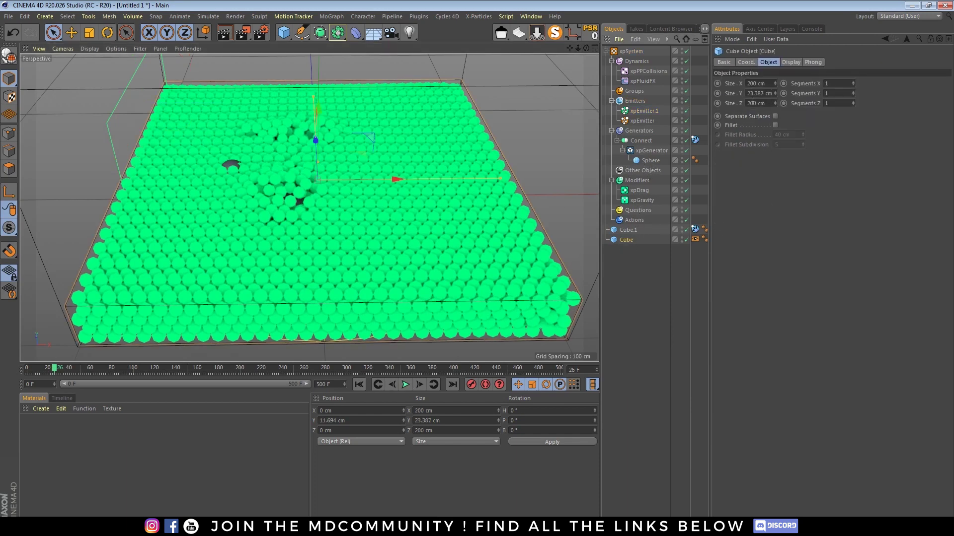
drag(775, 93, 775, 101)
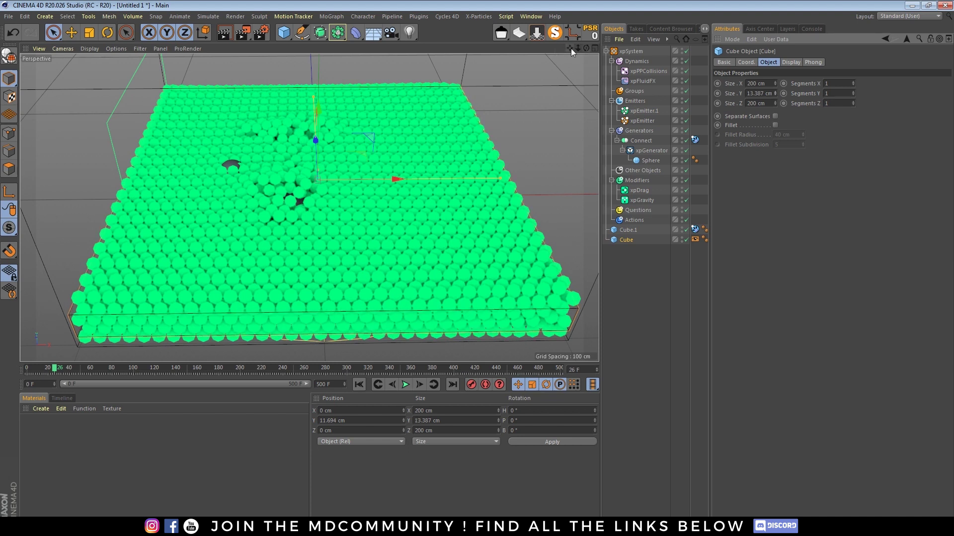
click(537, 36)
click(359, 385)
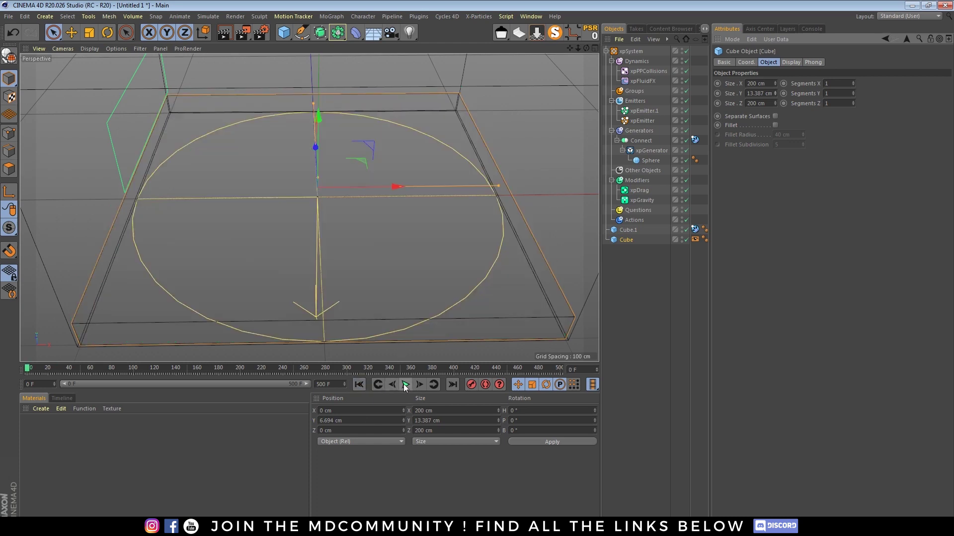
click(405, 384)
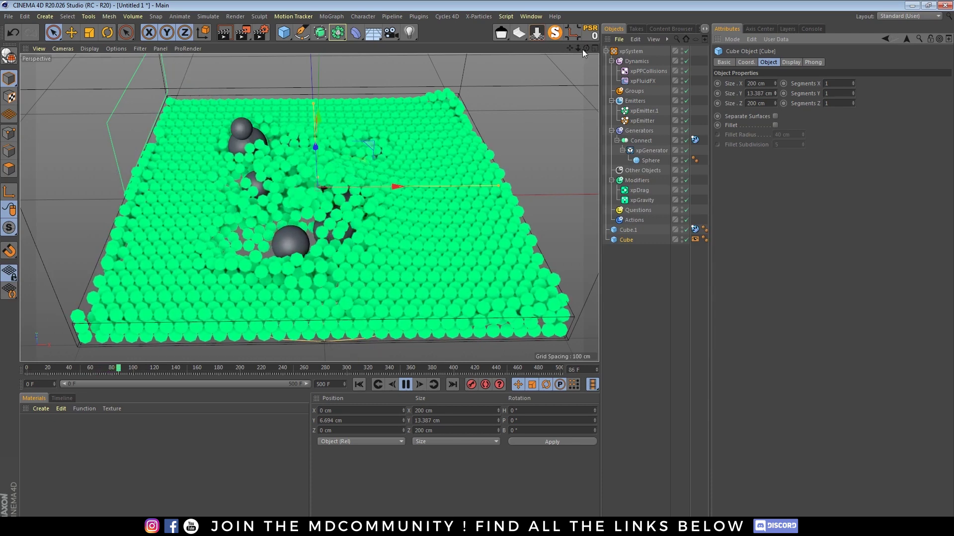
key(F8)
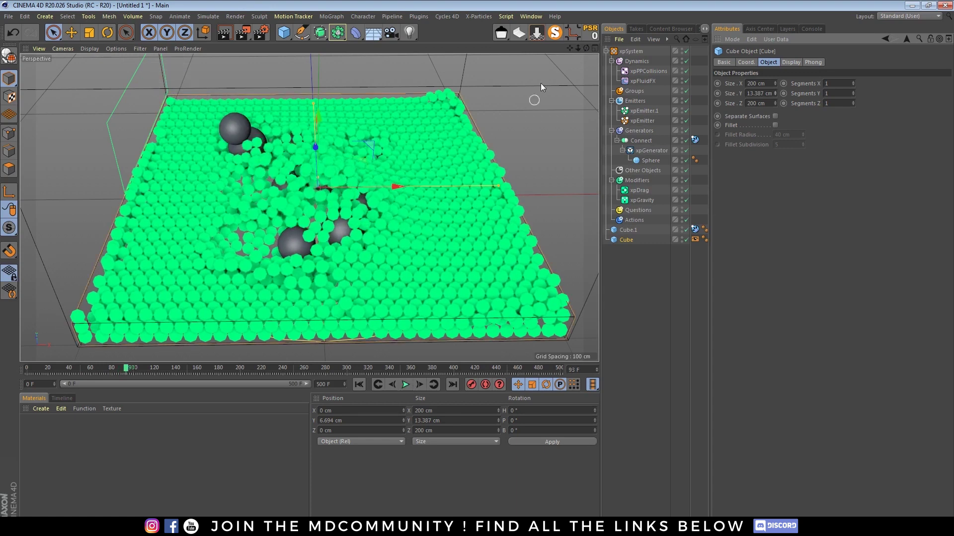
Add a Plane primitive and set its width and height to 10000 cm.
click(284, 33)
click(361, 65)
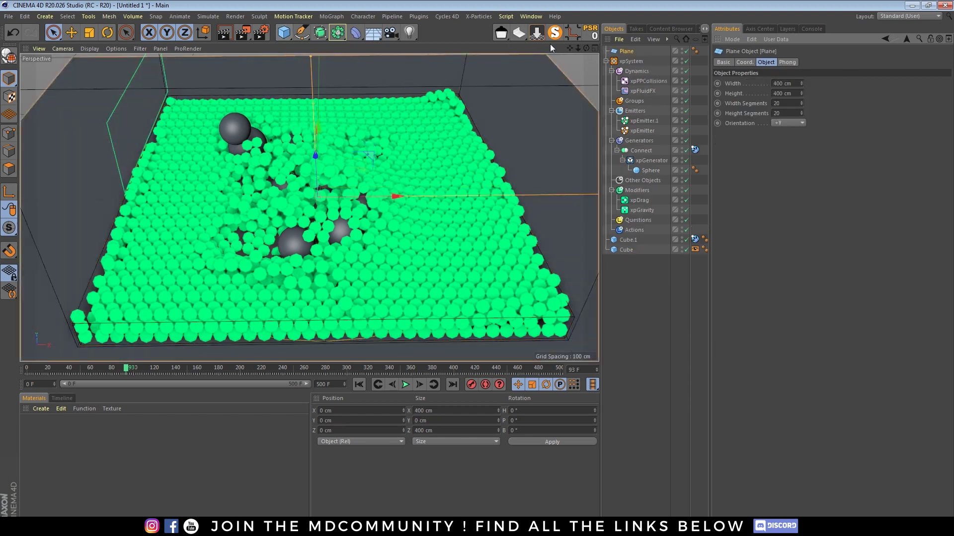
drag(587, 52, 491, 145)
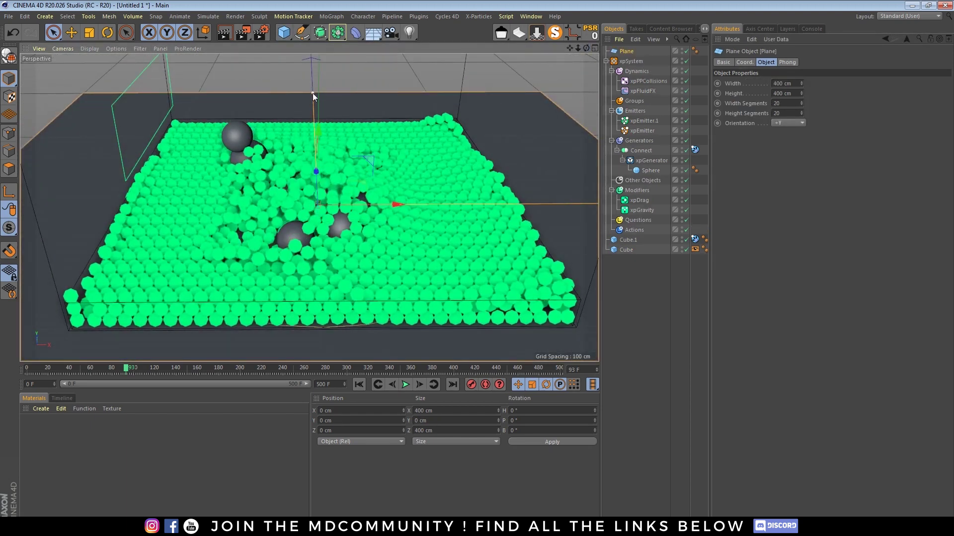
click(785, 83)
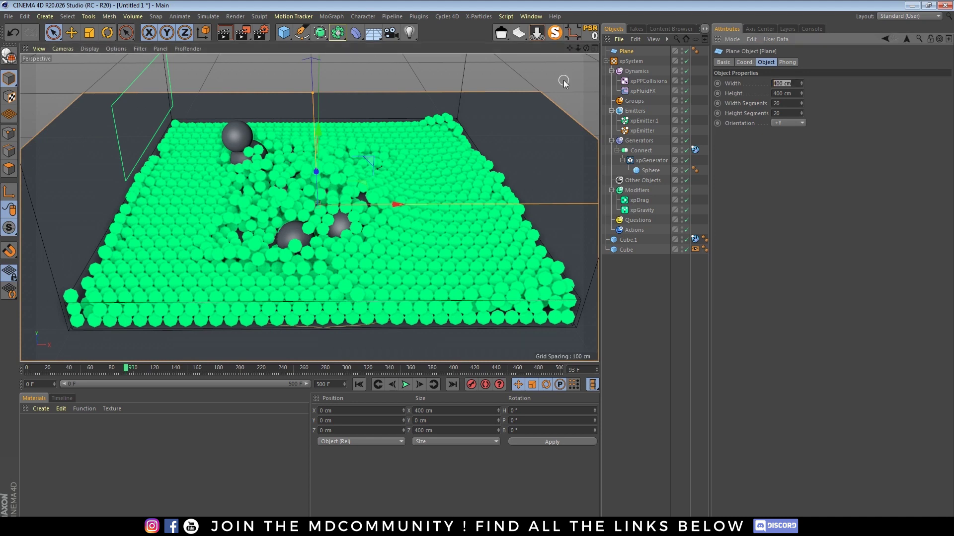
text(10000)
click(787, 93)
text(100)
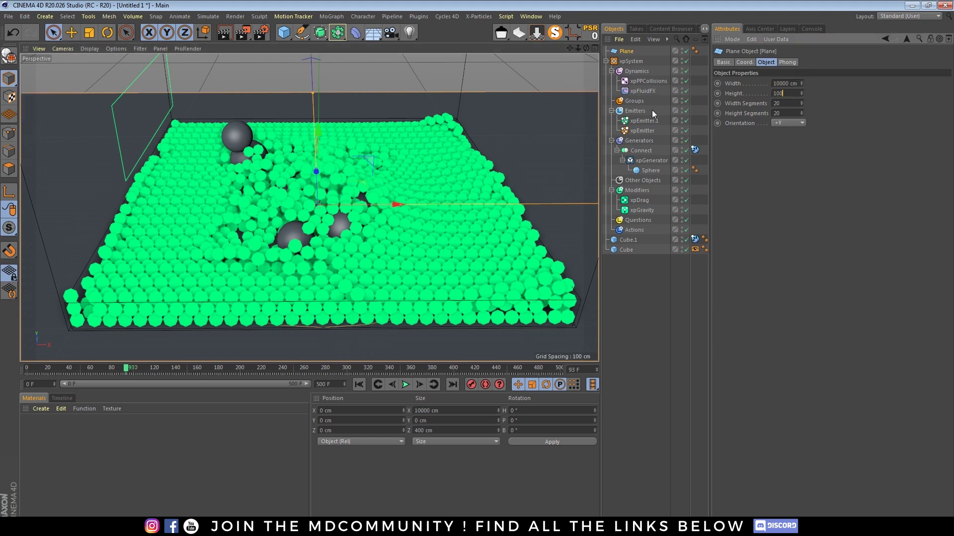
text(00)
key(Return)
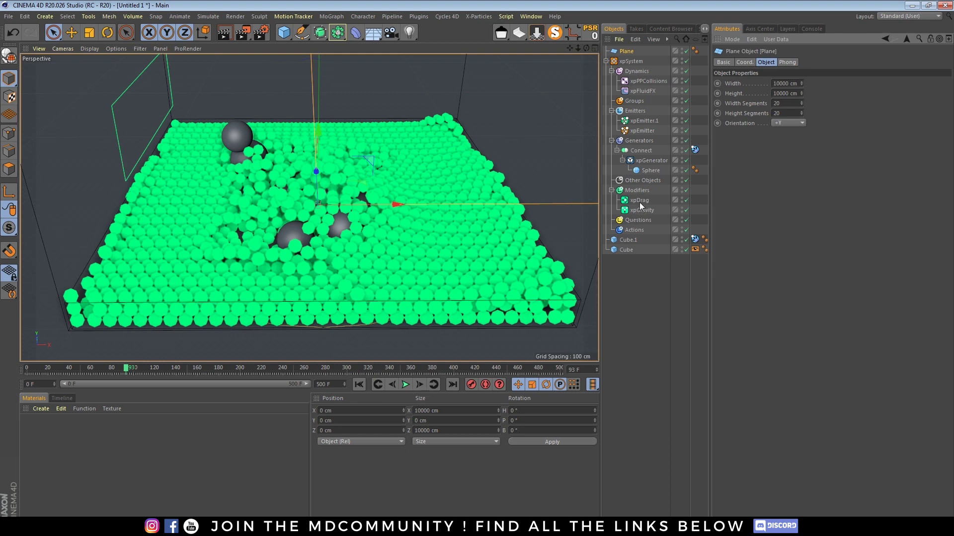
Tag the Plane with an xpCollider set to 0% bounce and 100% friction.
right_click(629, 51)
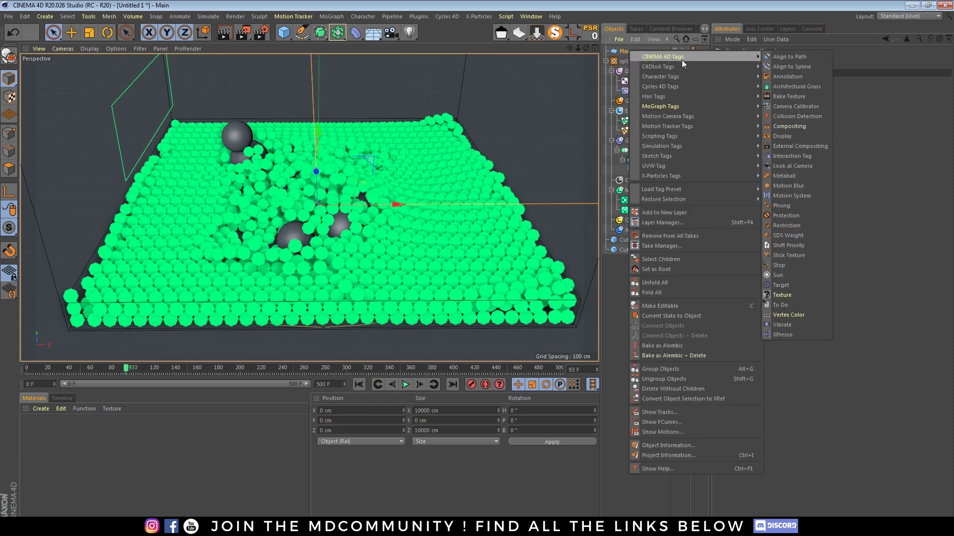
mouse_move(686, 176)
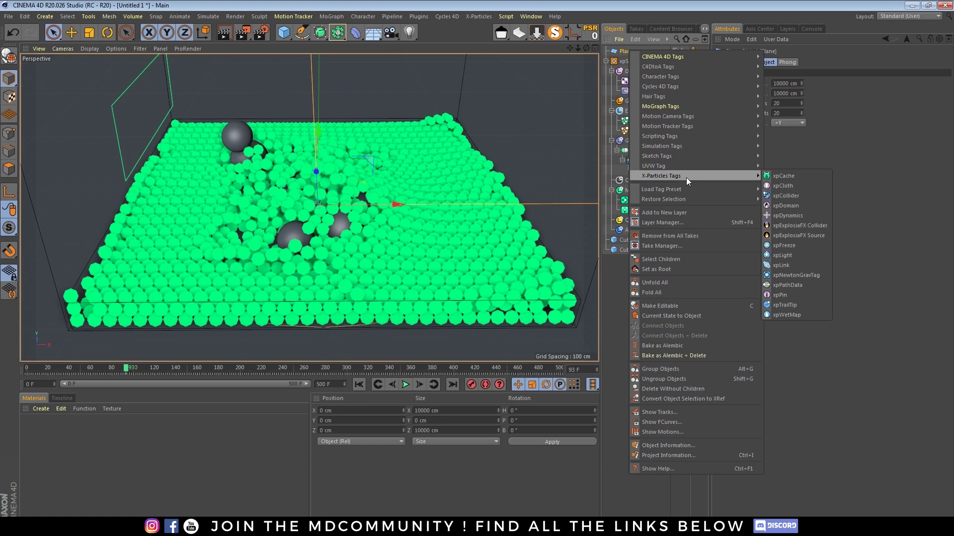
click(795, 196)
click(872, 61)
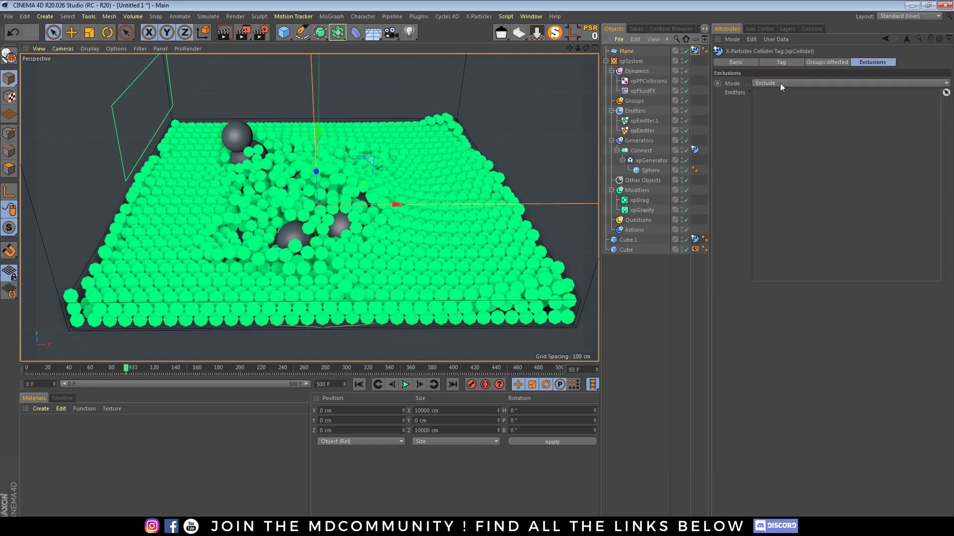
click(827, 62)
click(799, 63)
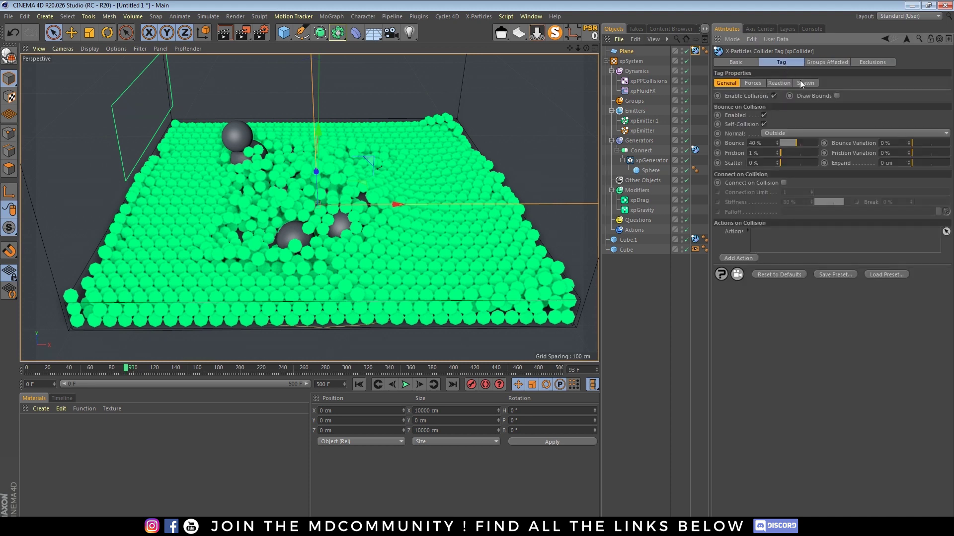
drag(791, 143, 846, 158)
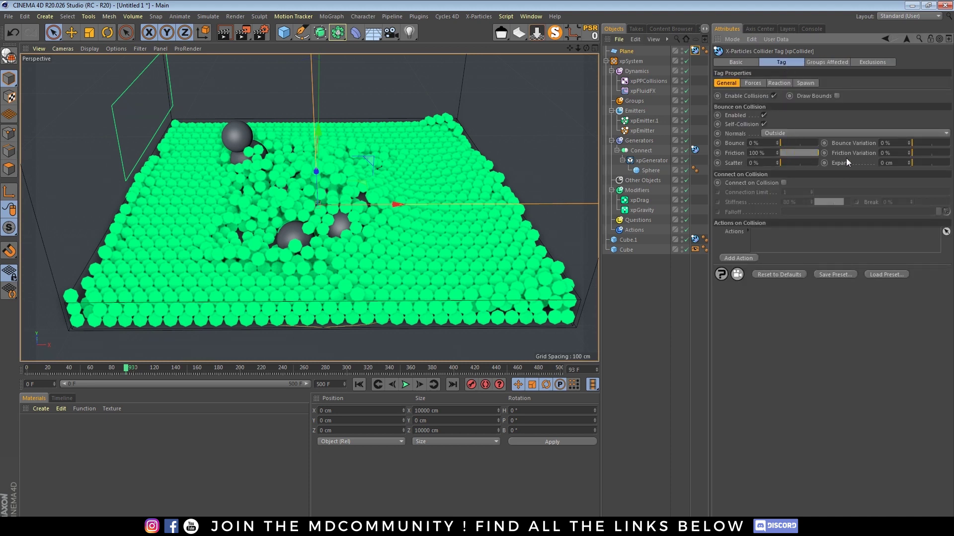
Replay the simulation from frame 0, stopping at frame 45 to inspect the collision.
click(359, 384)
click(406, 385)
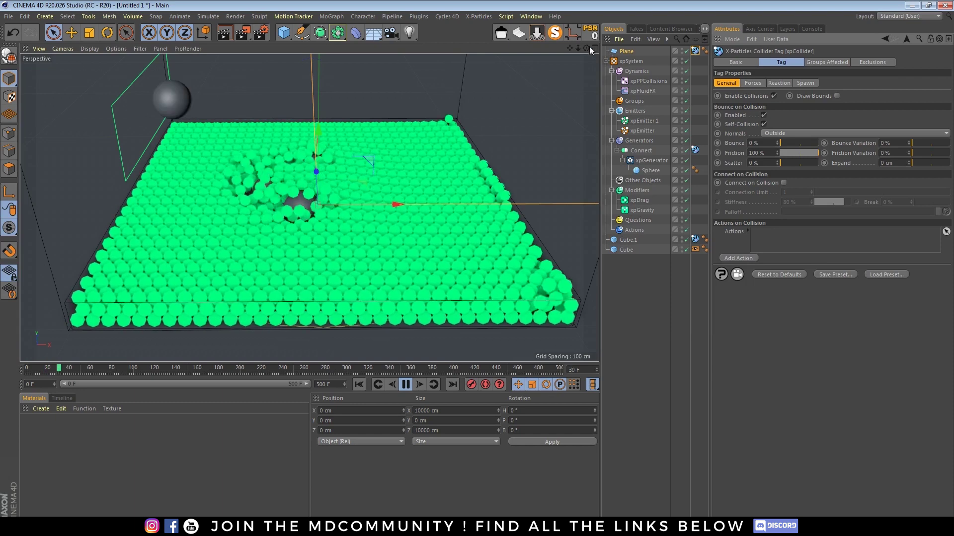
drag(588, 48, 588, 37)
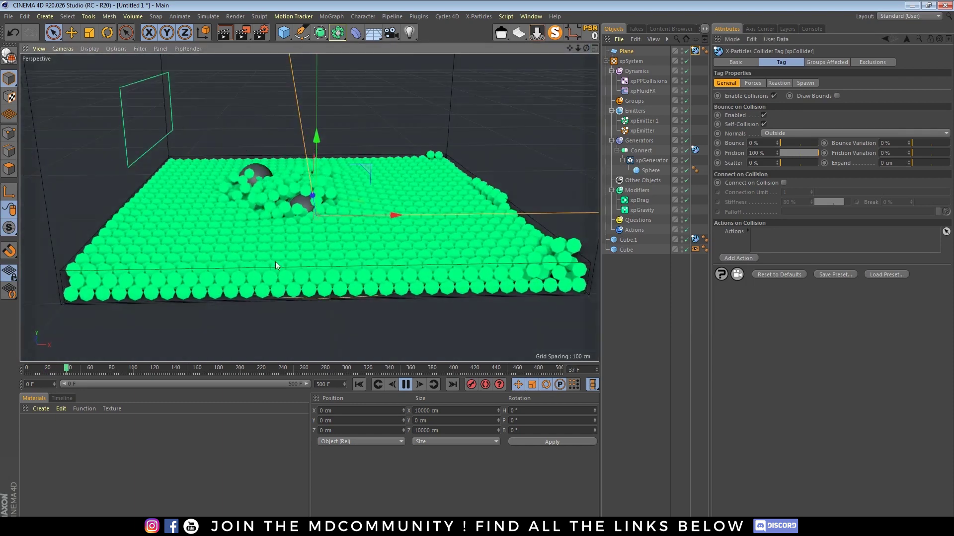
click(406, 384)
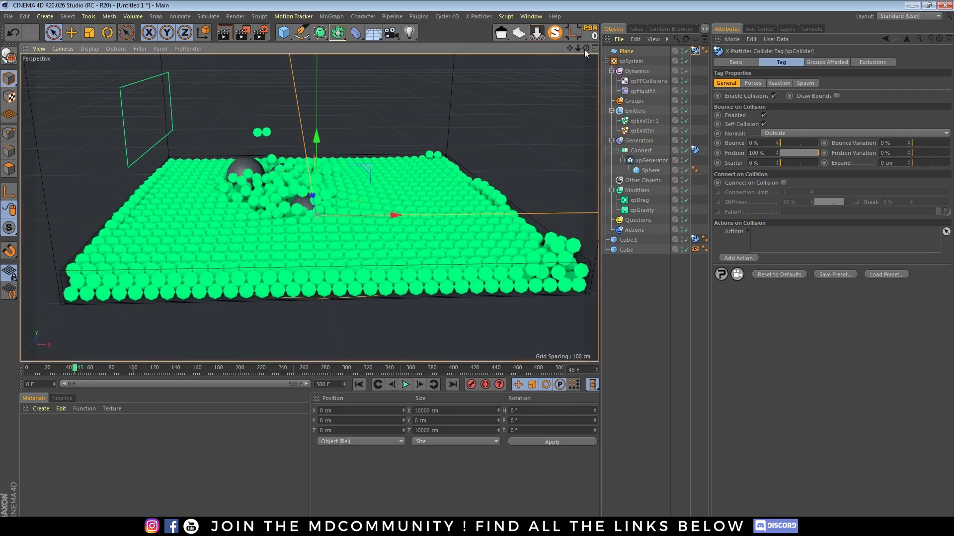
drag(584, 49, 502, 188)
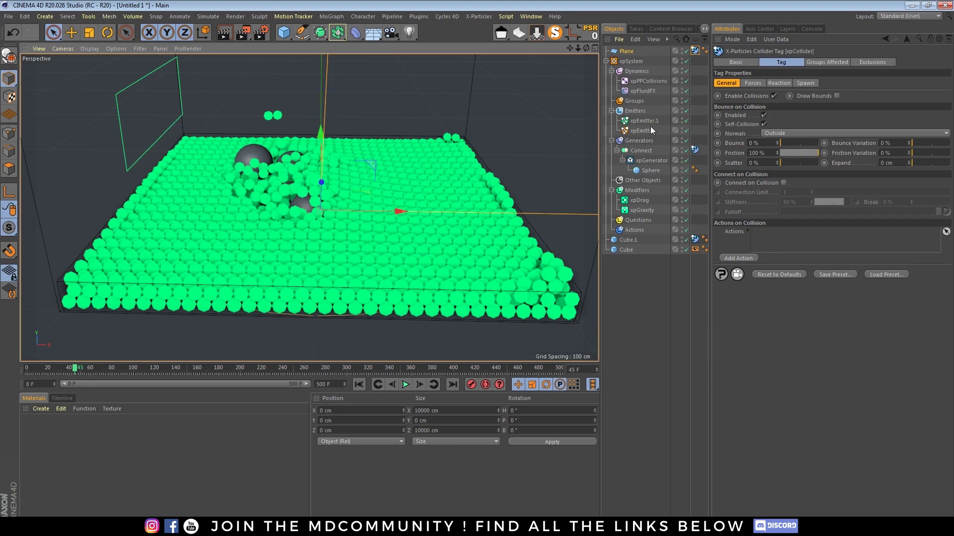
click(645, 91)
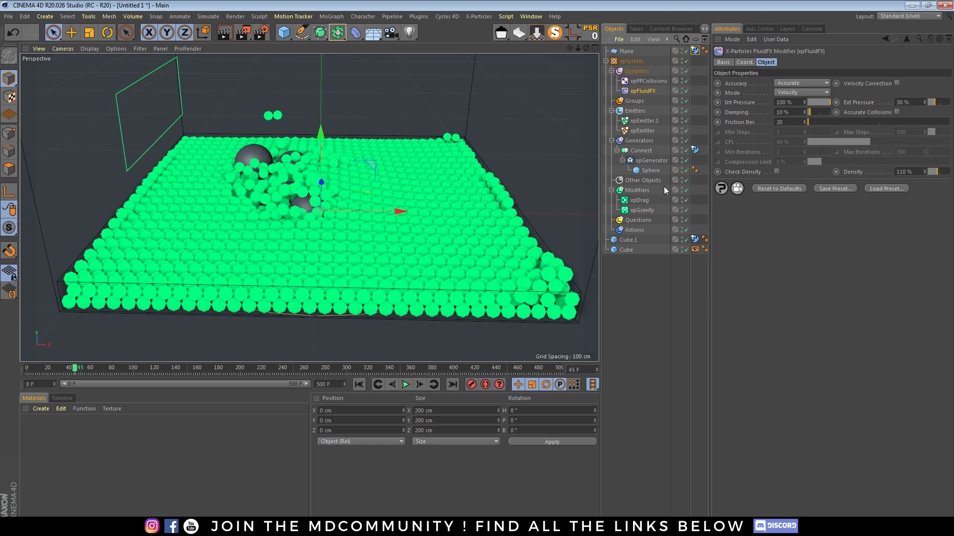
Set the green emitter's particle radius to 2 cm and regenerate at frame 1.
click(644, 131)
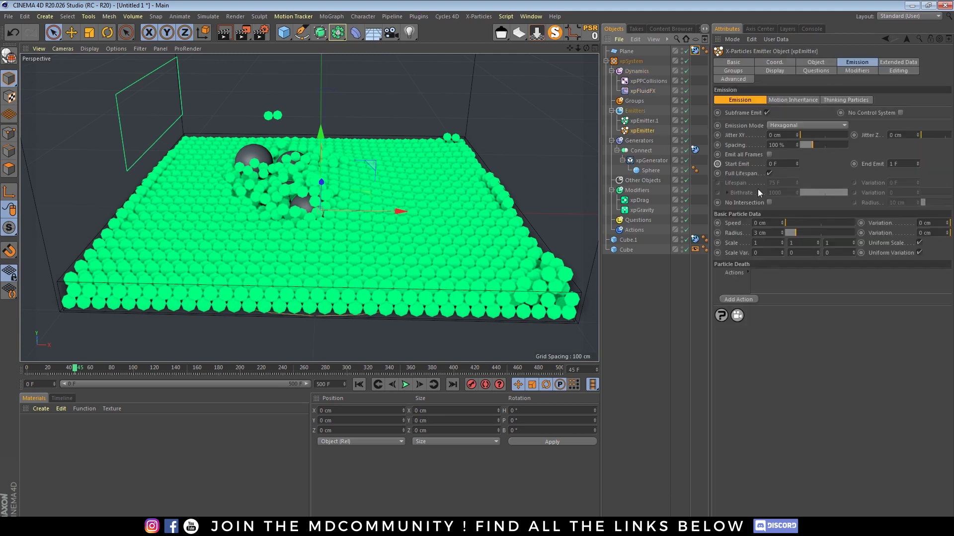
double_click(757, 233)
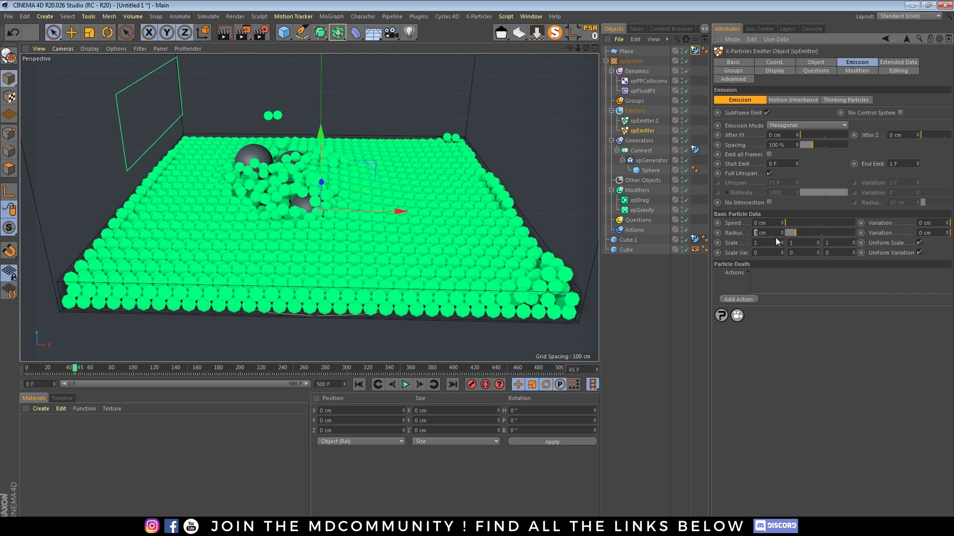
text(2)
click(359, 384)
click(418, 385)
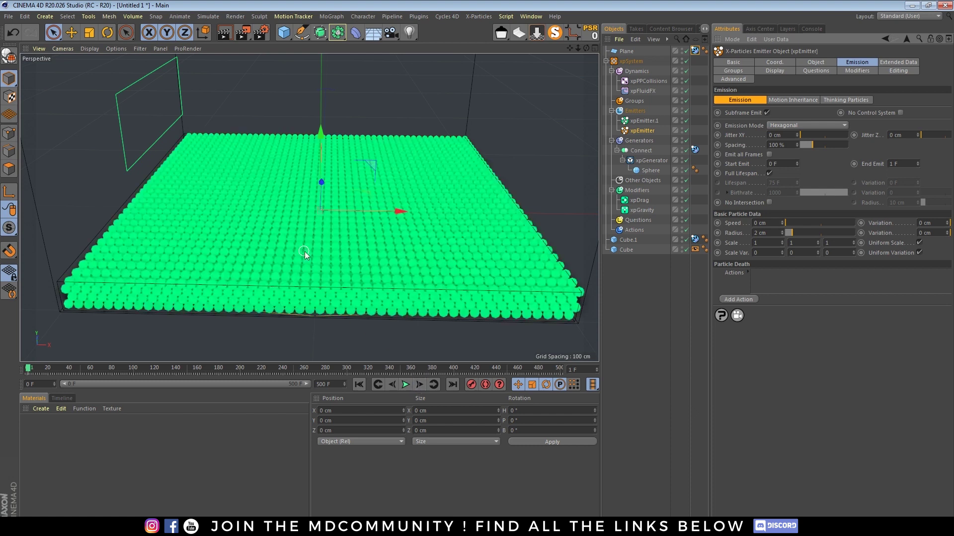
Change the particle radius to 1 cm and rewind to rebuild the bed.
double_click(753, 232)
text(1cm)
click(359, 384)
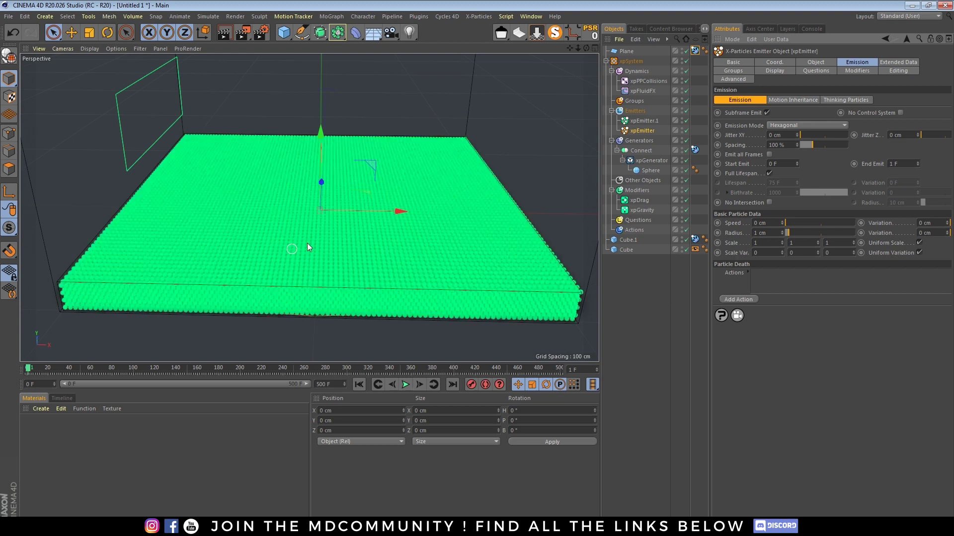
scroll(307, 246, up, 5)
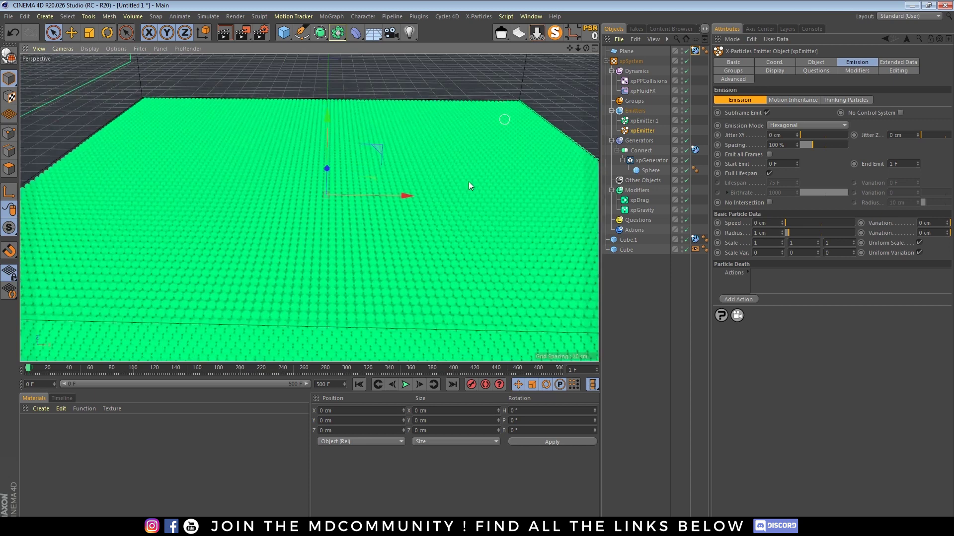
drag(578, 47, 763, 224)
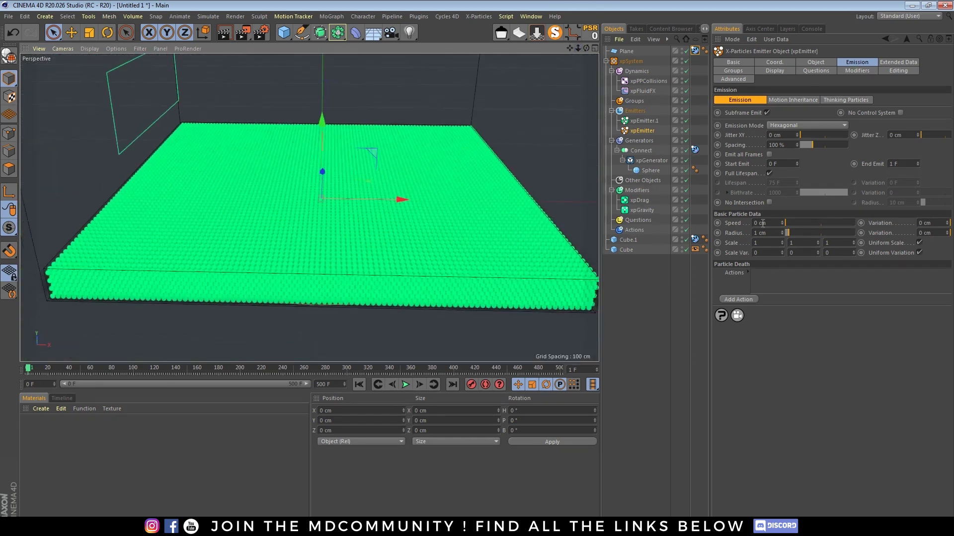
Set the particle radius to 0.8 cm and regenerate the particles at frame 1.
click(761, 235)
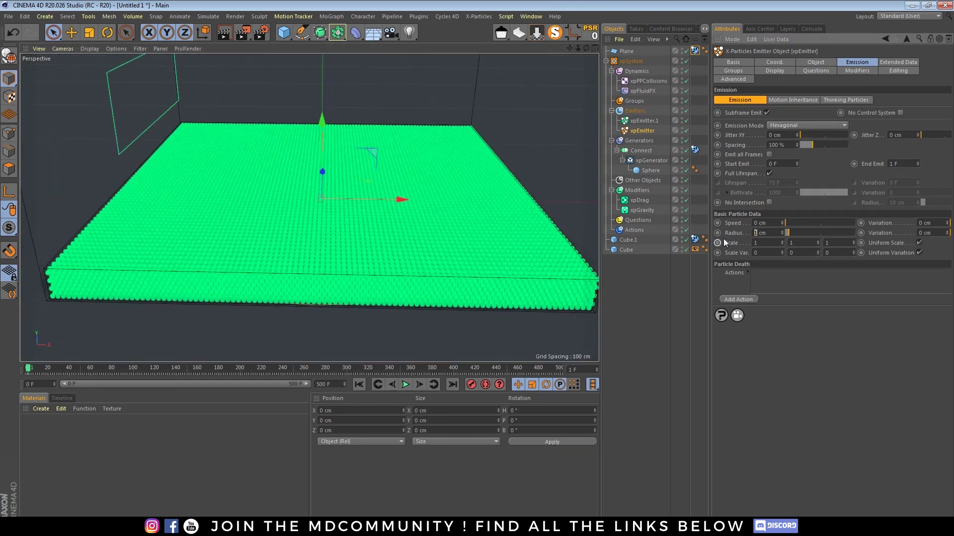
text(.)
text(8)
key(Return)
click(358, 384)
click(421, 383)
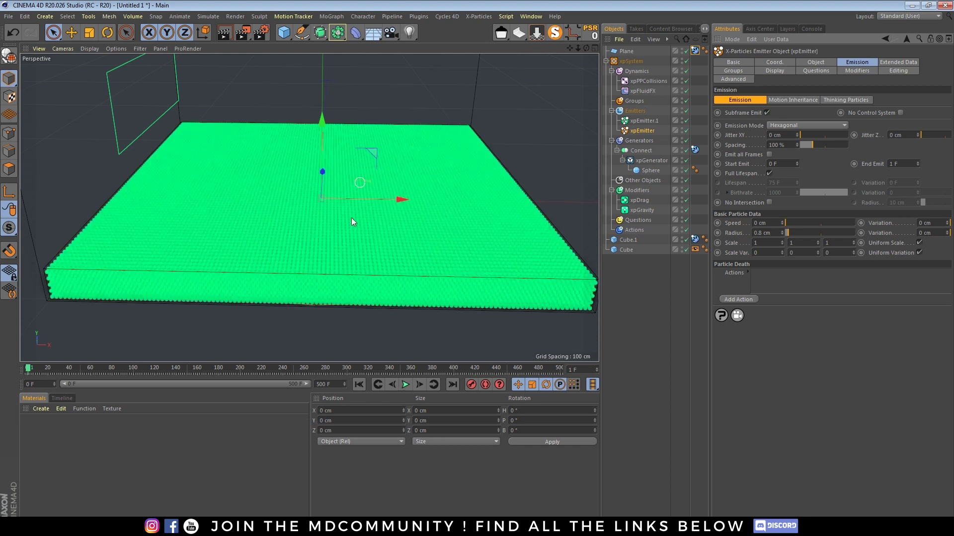
scroll(336, 208, up, 3)
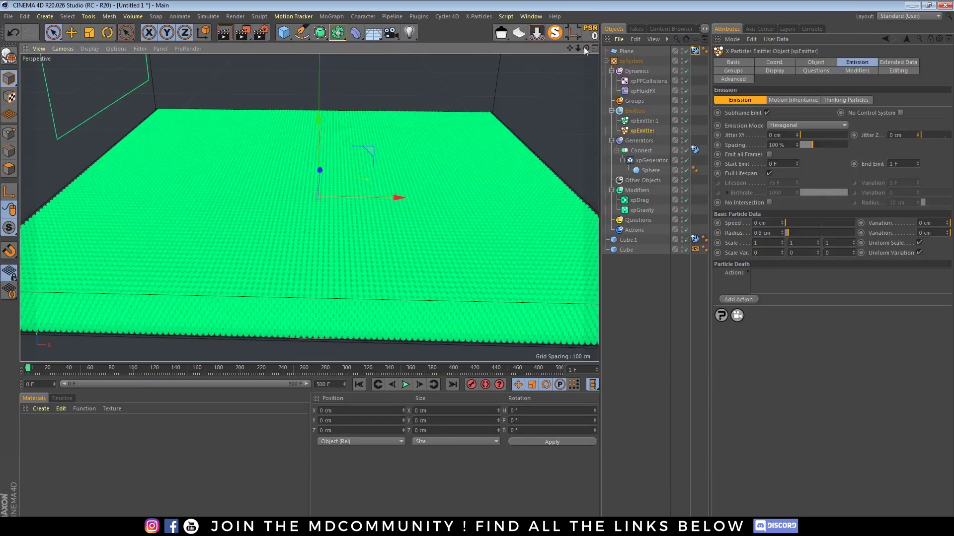
drag(586, 48, 561, 50)
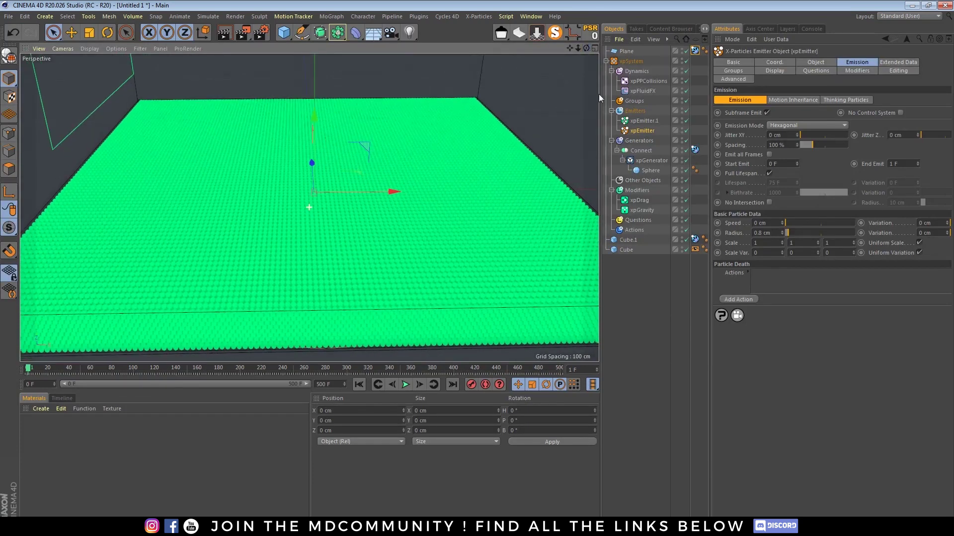
click(10, 17)
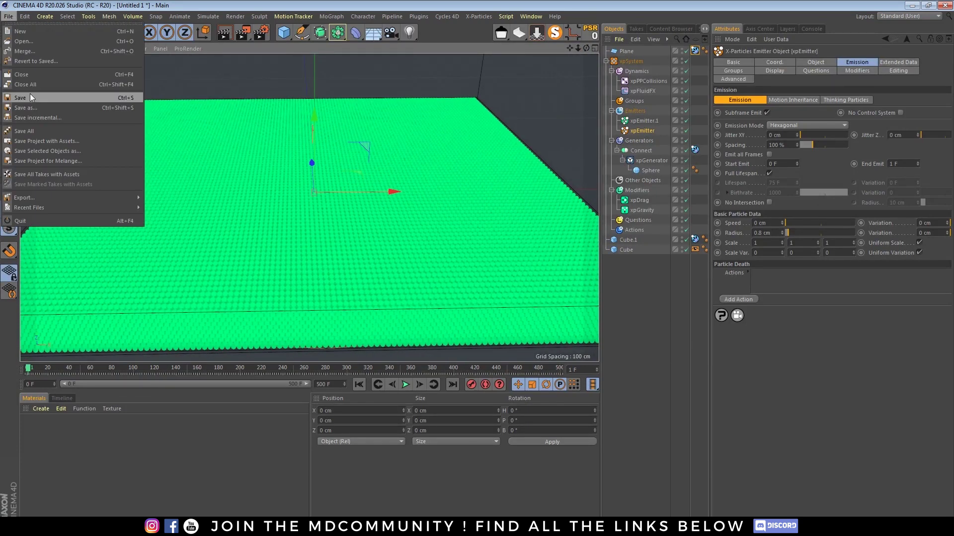
Create a new folder named TUT in the Save dialog and open it.
click(31, 106)
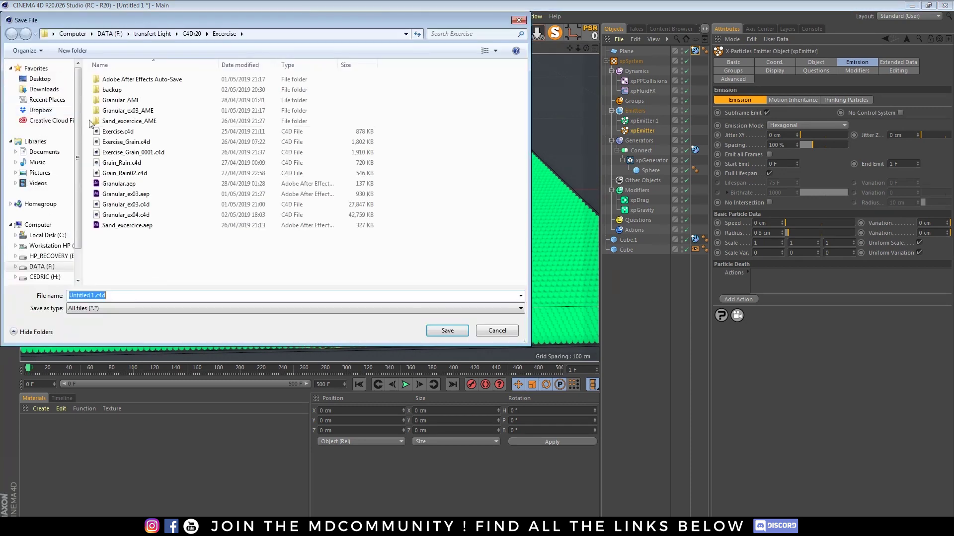
right_click(114, 258)
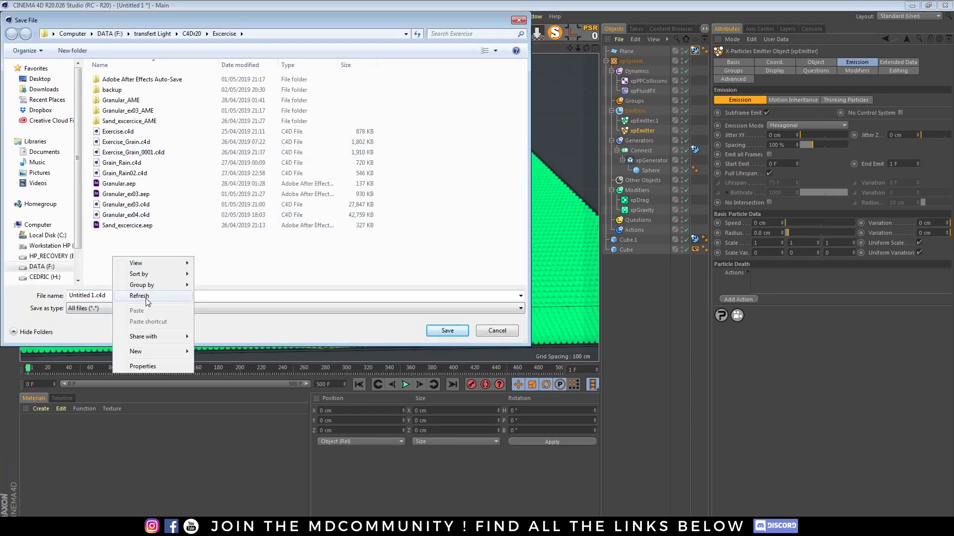
mouse_move(148, 354)
click(211, 354)
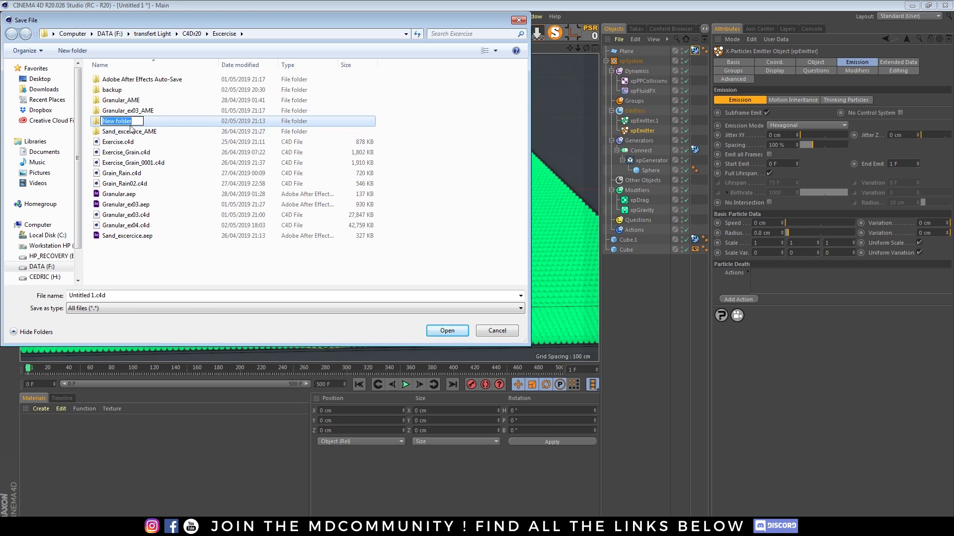
text(TUT)
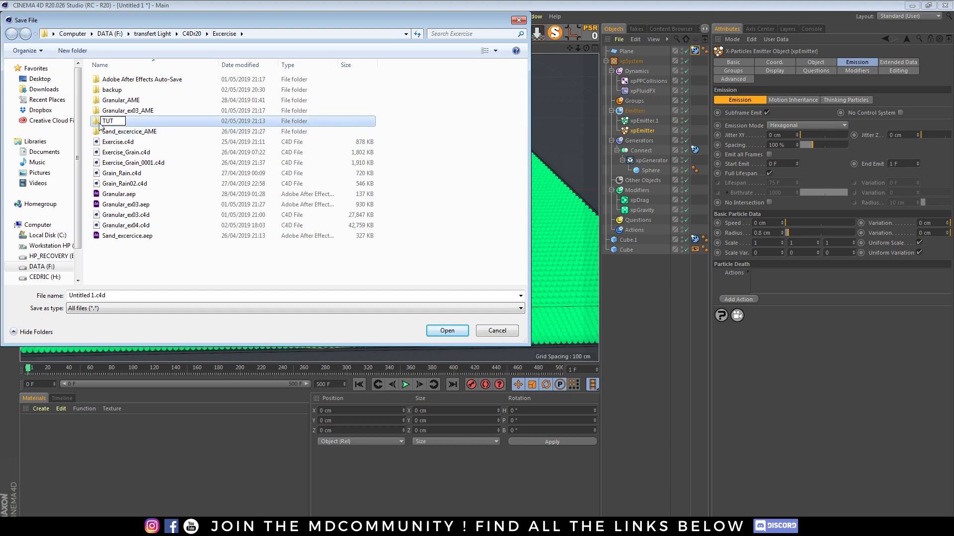
key(Return)
double_click(103, 131)
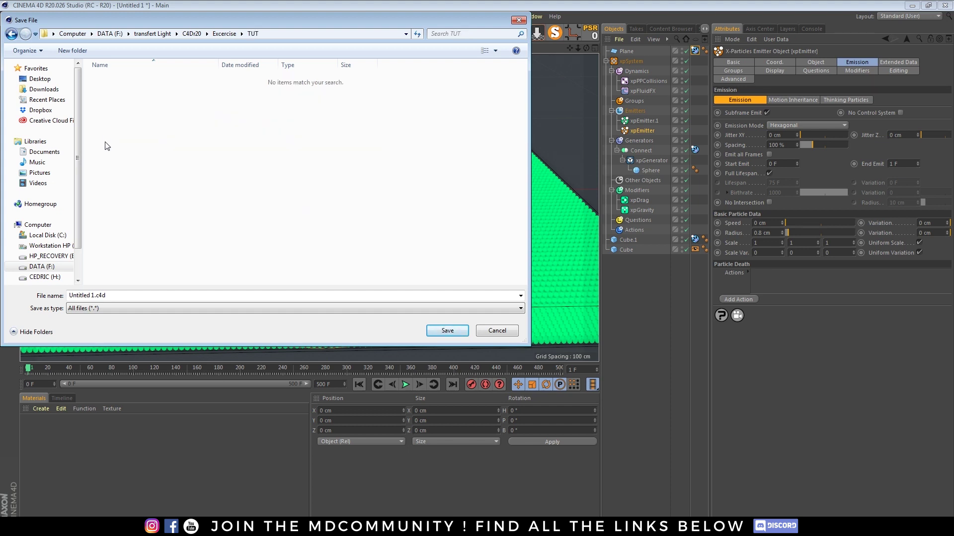
Save the scene there as tut.c4d.
click(126, 295)
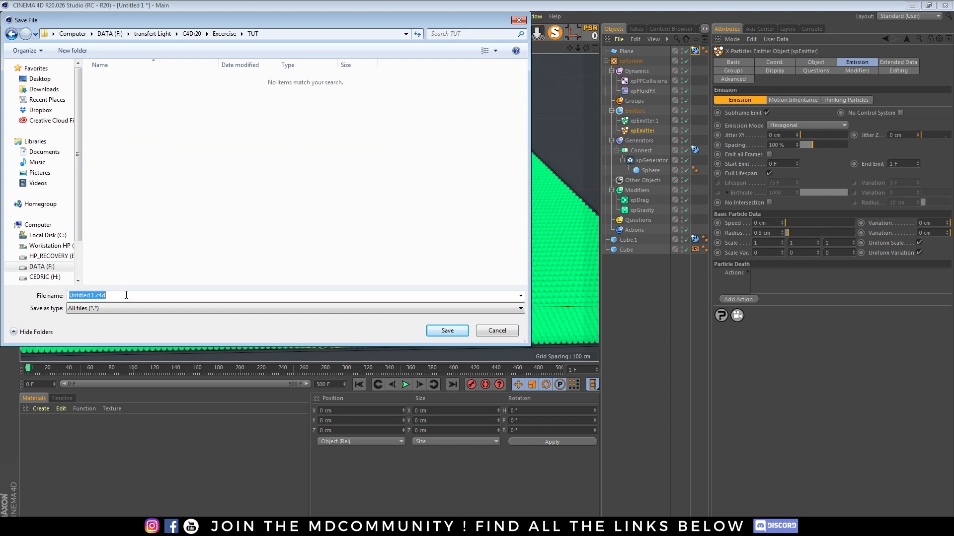
text(tut)
click(448, 331)
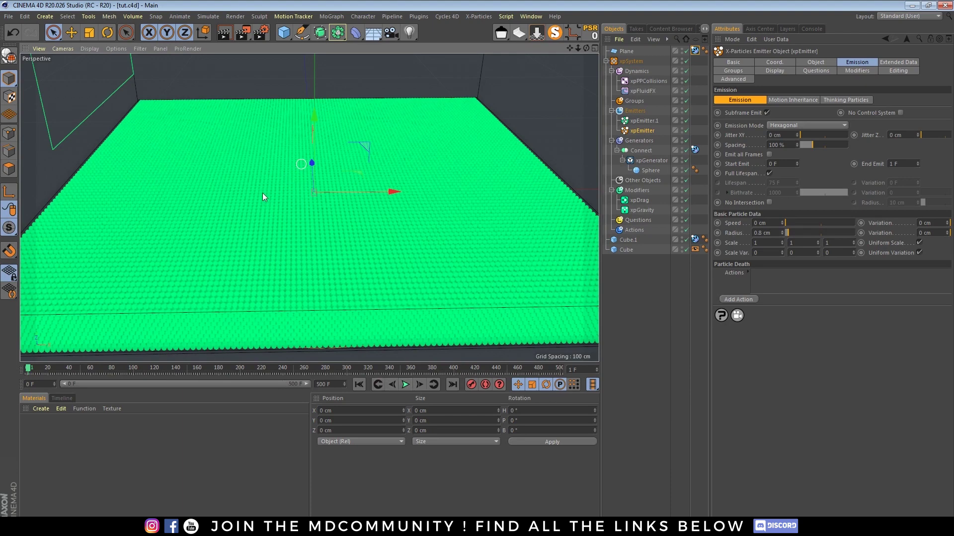
Change xpEmitter's particle radius to 1.8 cm, replay the drop, and show its Fluid Data settings.
drag(587, 46, 587, 48)
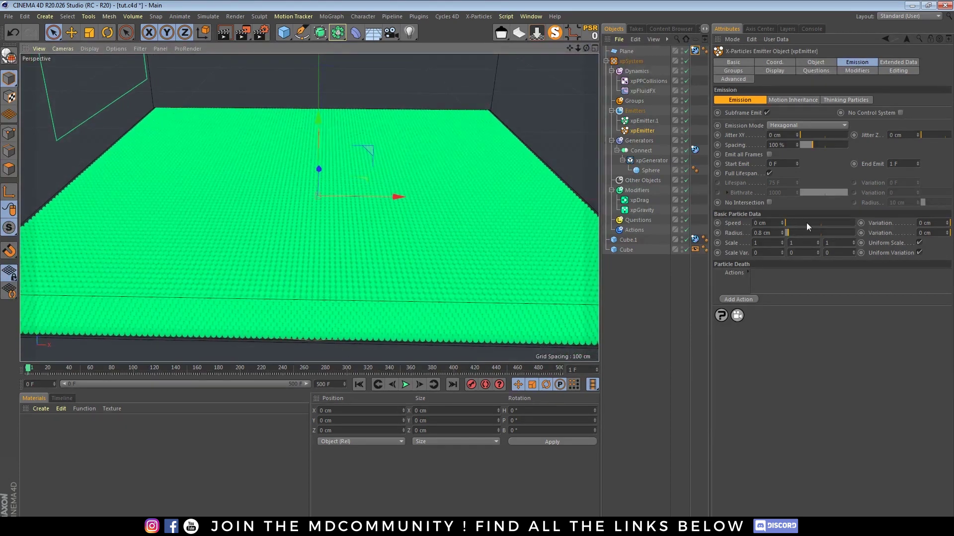
click(773, 233)
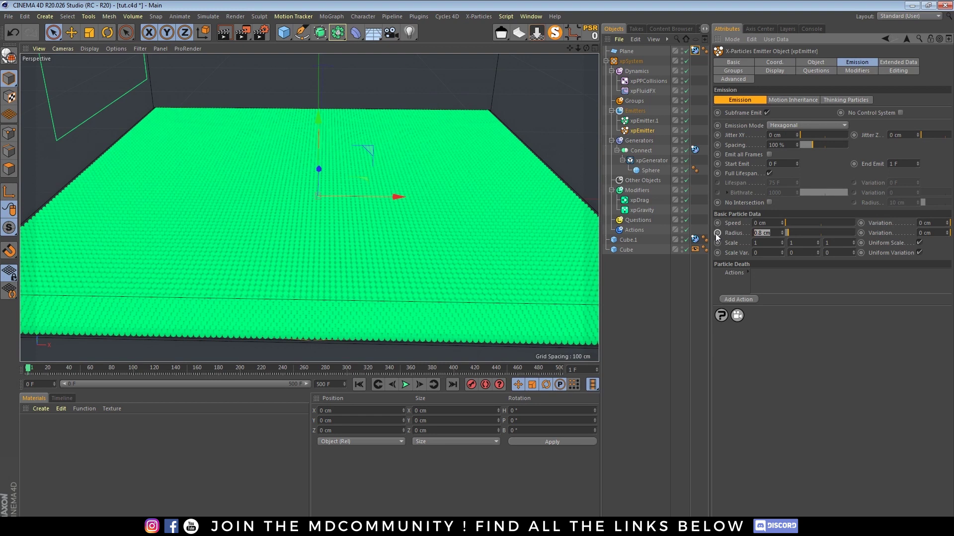
text(1.8)
key(Return)
click(359, 385)
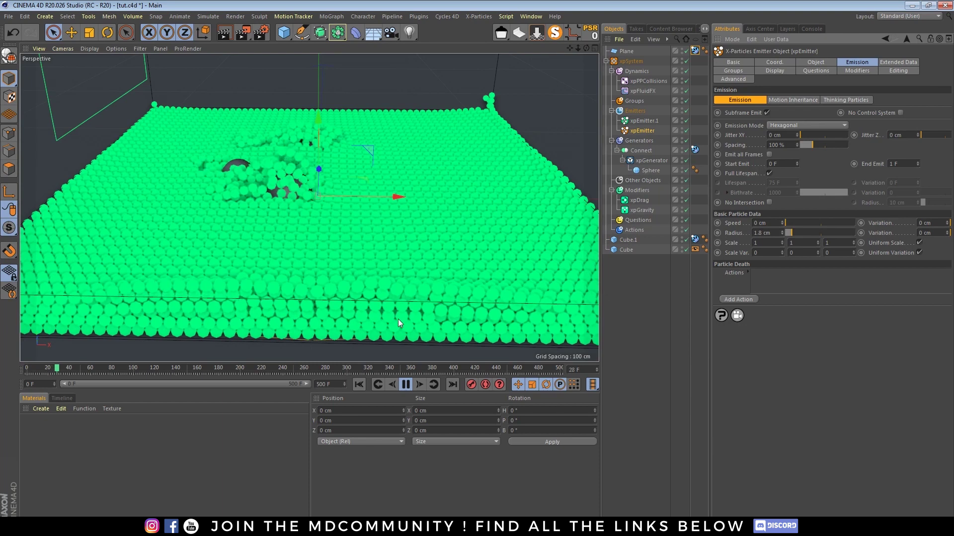
key(F8)
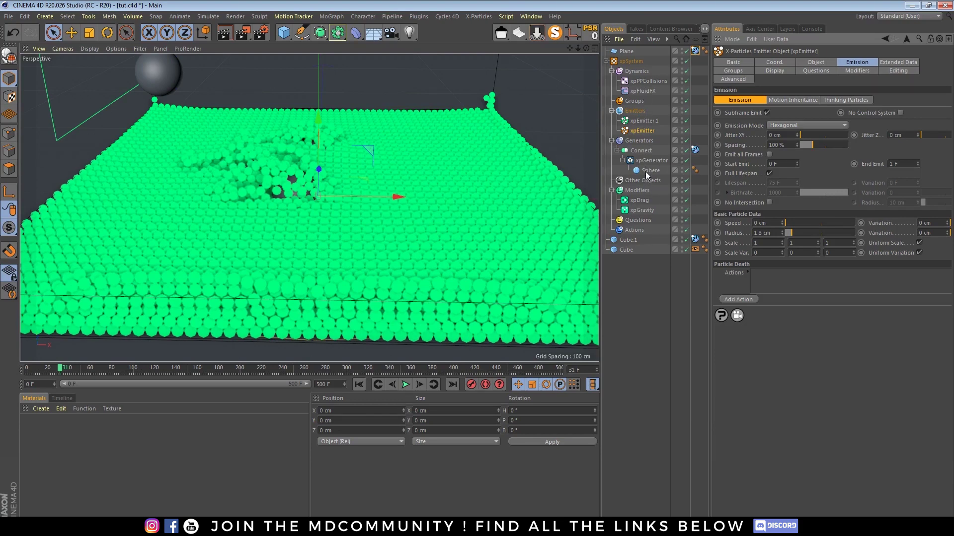
click(899, 62)
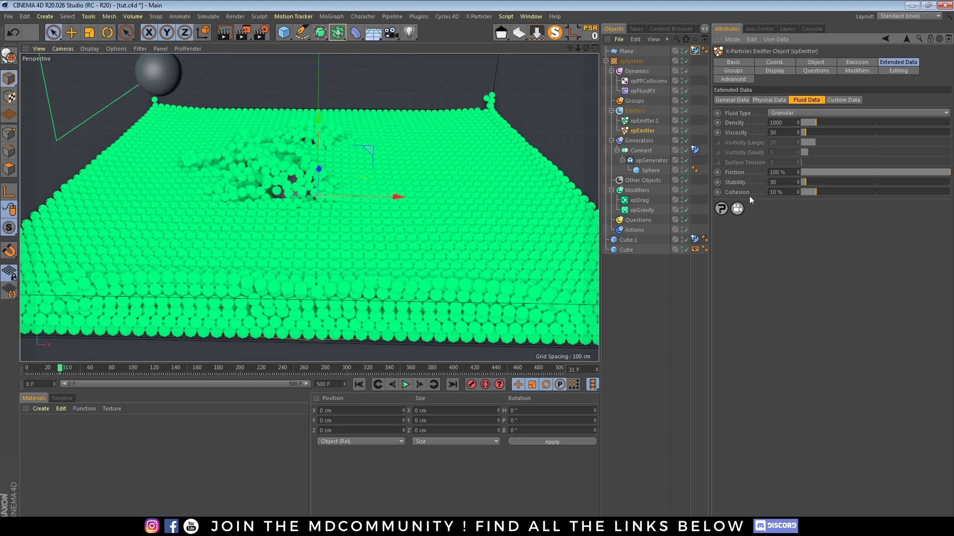
Lower the granular Stability from 30 to 18, then replay the simulation from frame 0.
drag(805, 185, 802, 184)
click(359, 385)
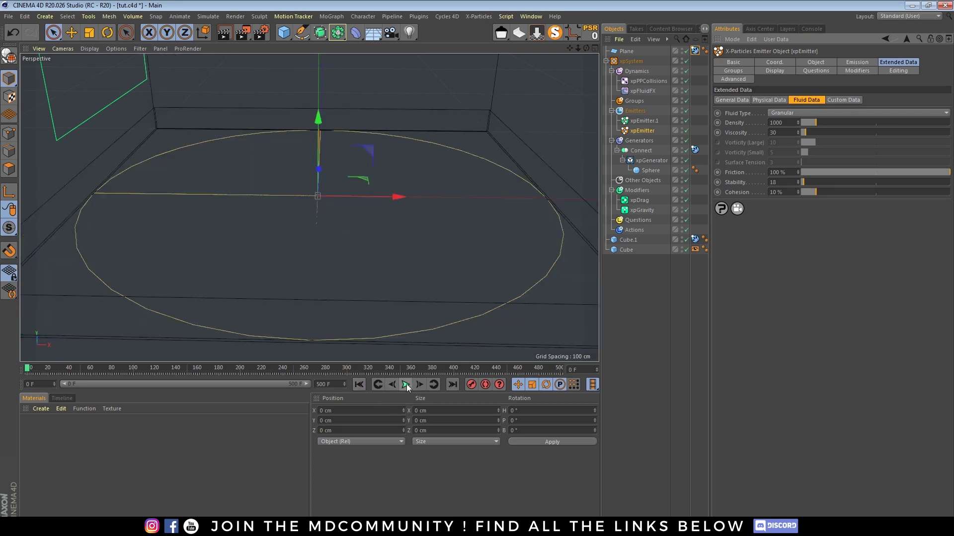
click(405, 384)
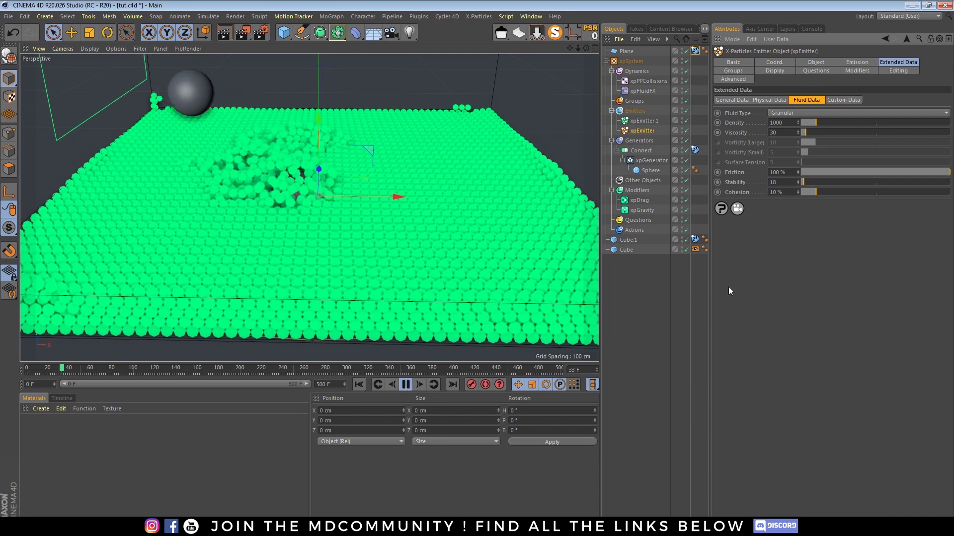
key(F8)
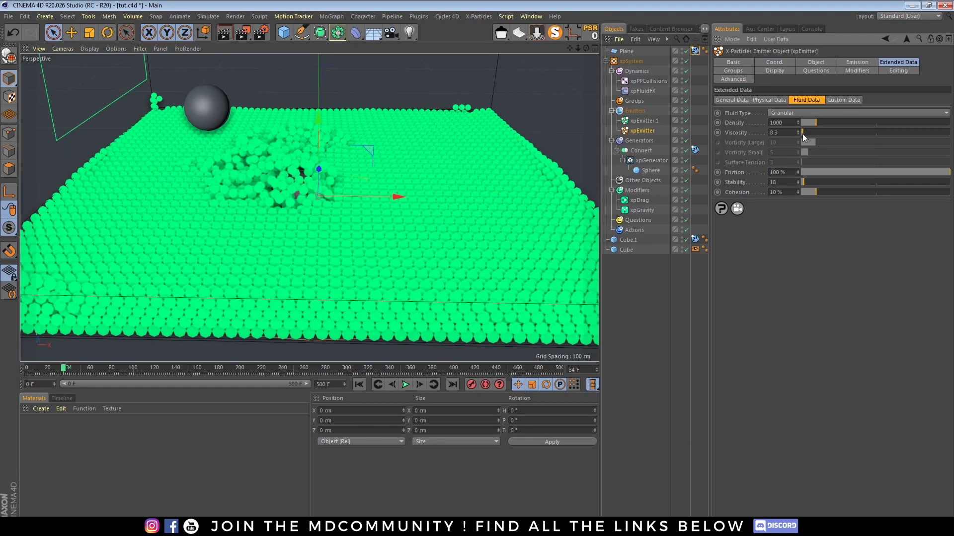
Lower granular Viscosity to 5, replay from frame 0 to frame 49, and widen the object list.
drag(804, 133, 802, 133)
click(358, 385)
click(405, 386)
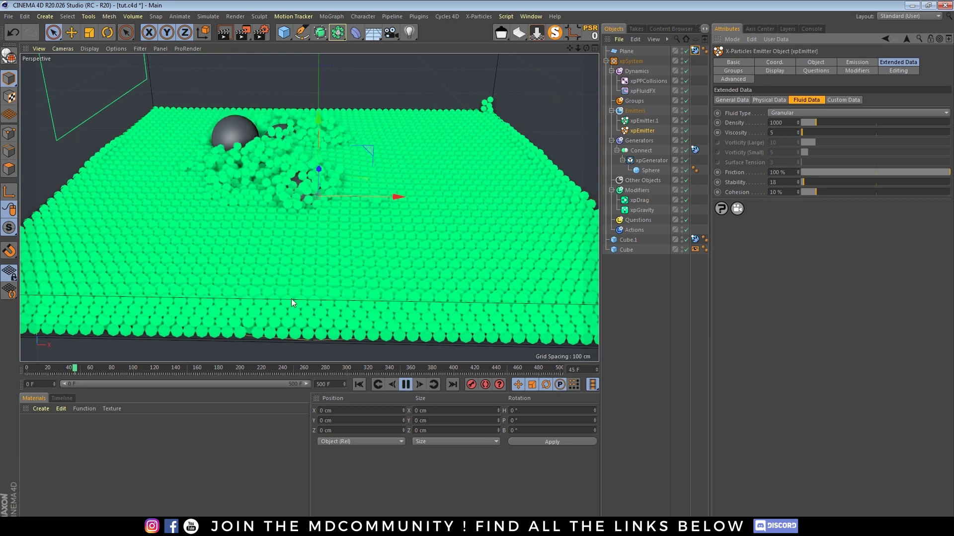
click(405, 389)
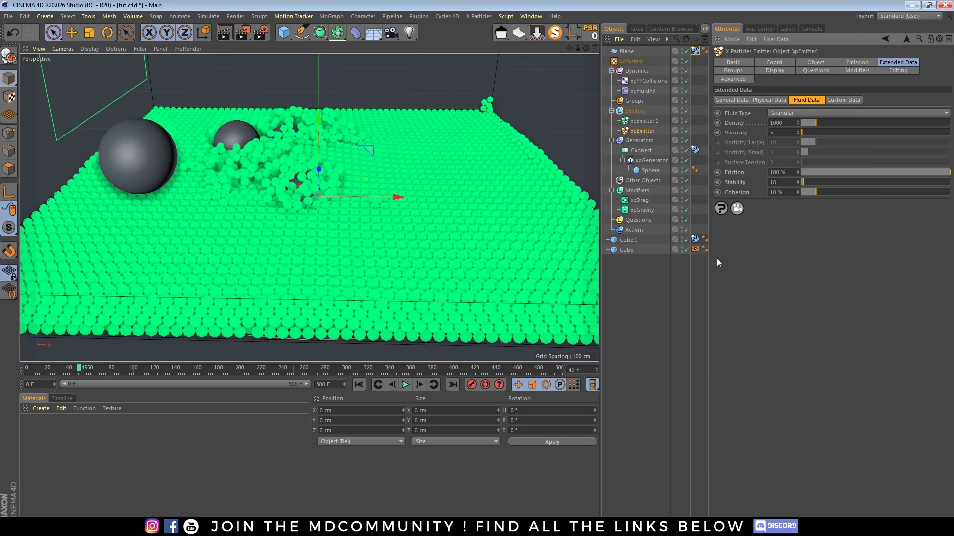
drag(711, 269, 714, 272)
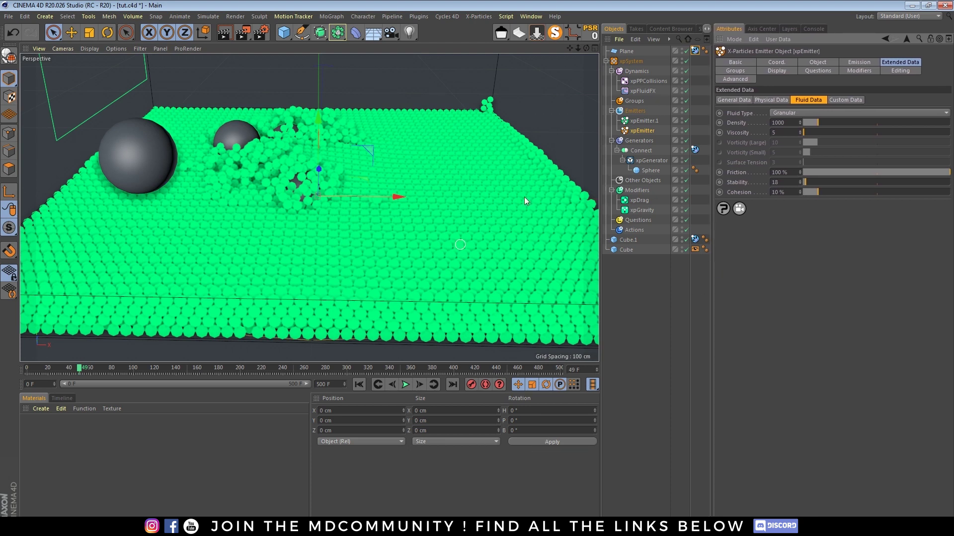
drag(710, 261, 744, 266)
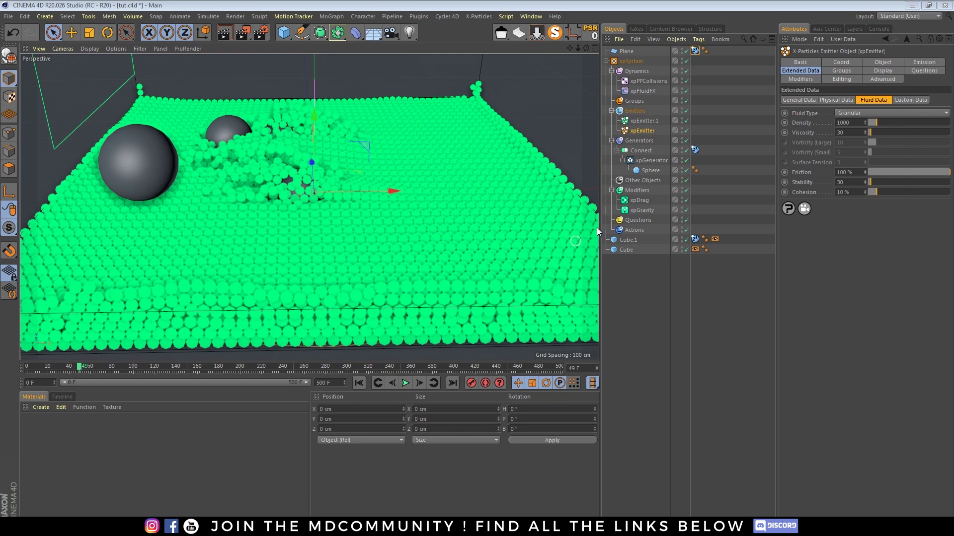
Add an xpCache object under xpSystem's Other Objects folder and select its cache folder path.
click(642, 180)
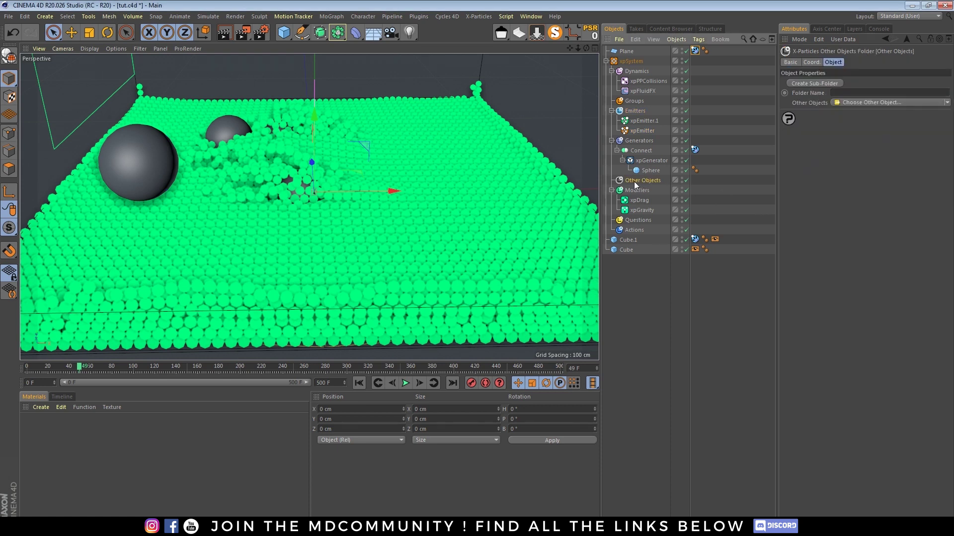
click(864, 102)
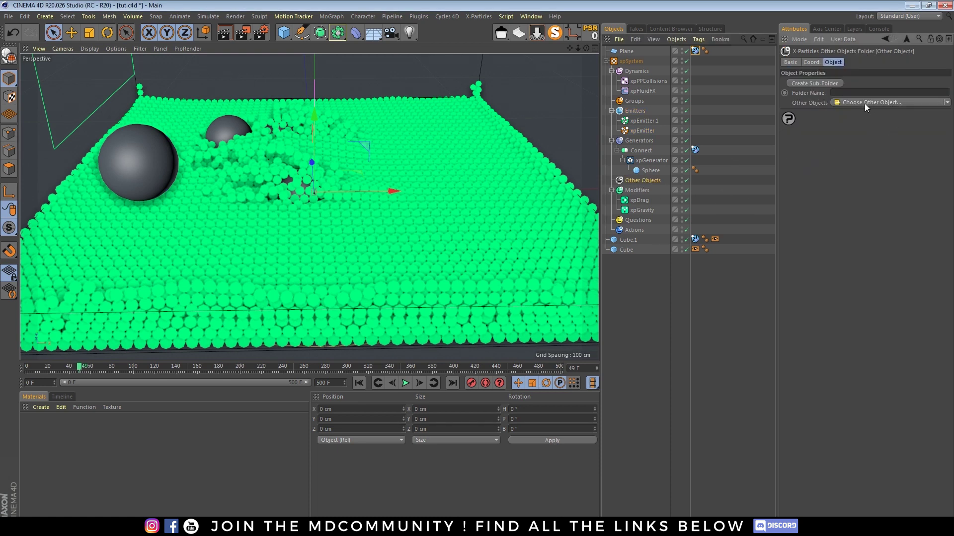
click(864, 124)
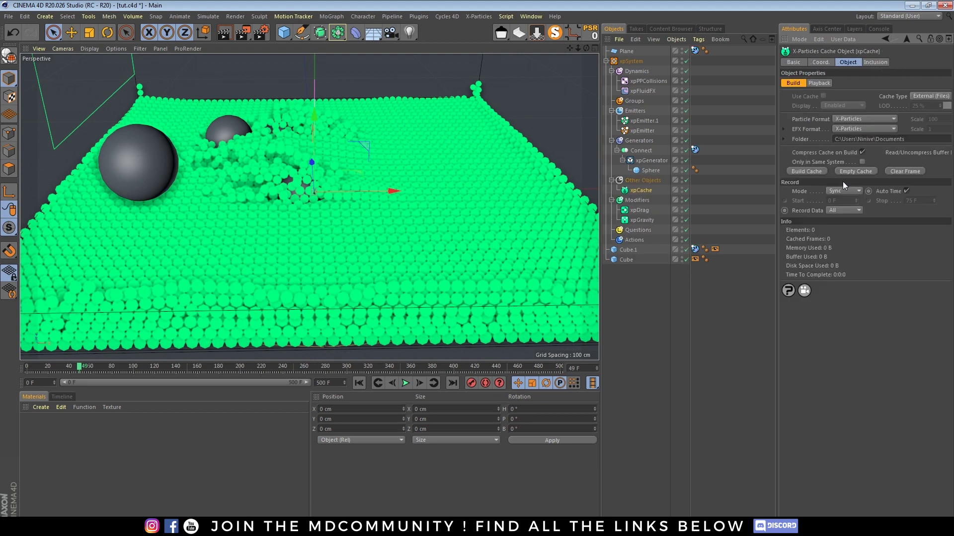
click(912, 140)
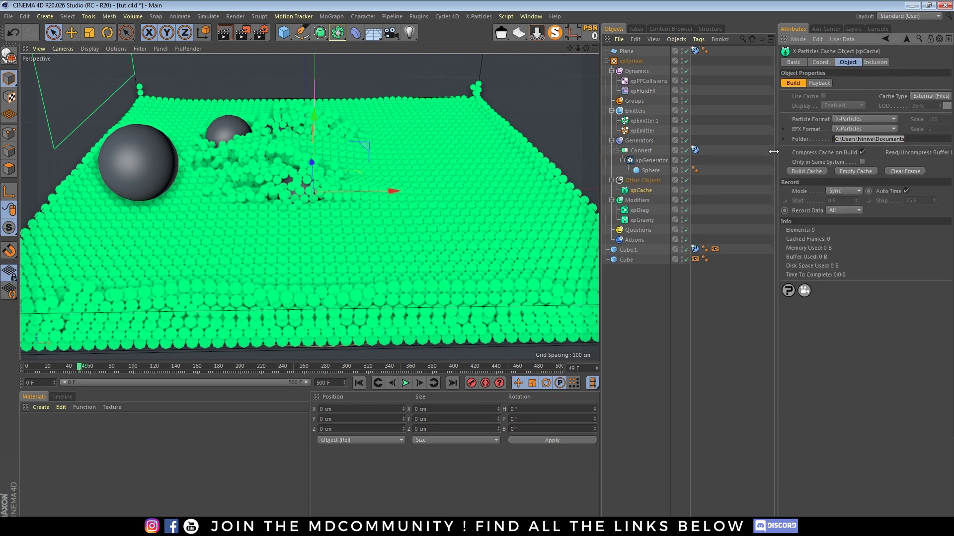
Set the scene end frame to 50 F and build the xpCache particle cache.
drag(775, 153, 754, 157)
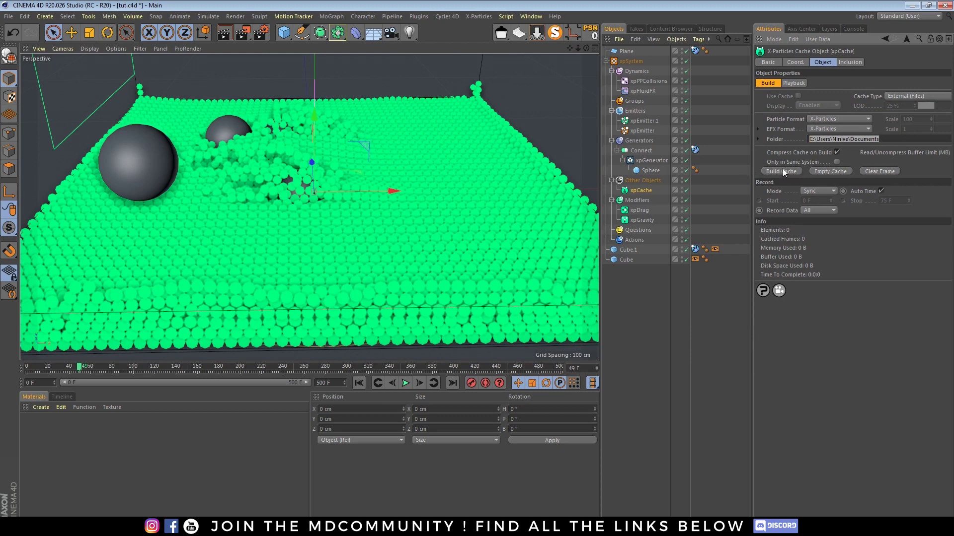
click(330, 383)
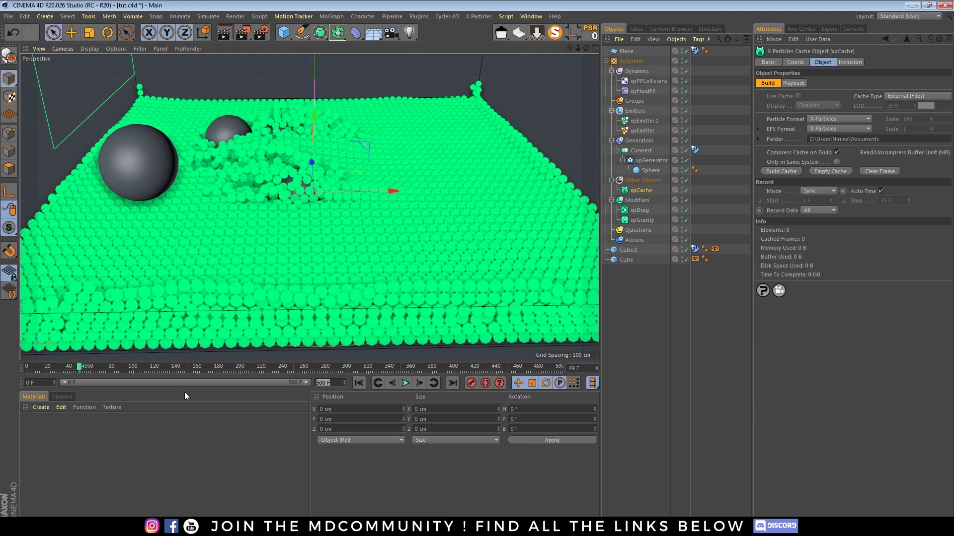
text(50)
click(278, 413)
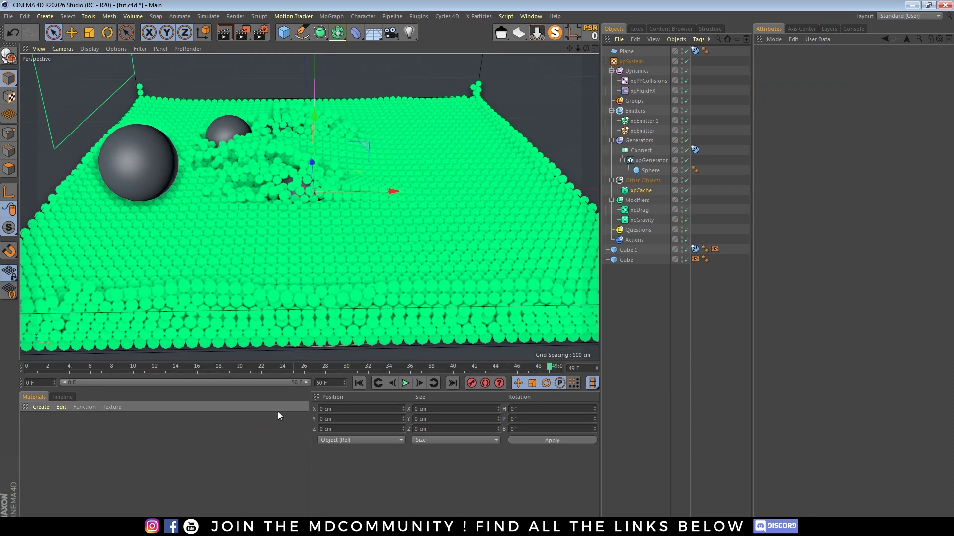
click(643, 190)
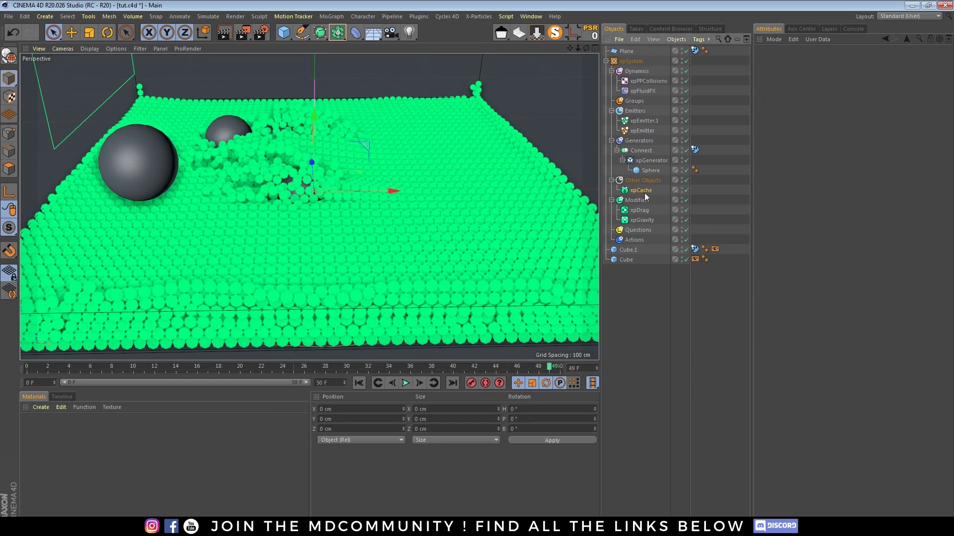
click(784, 173)
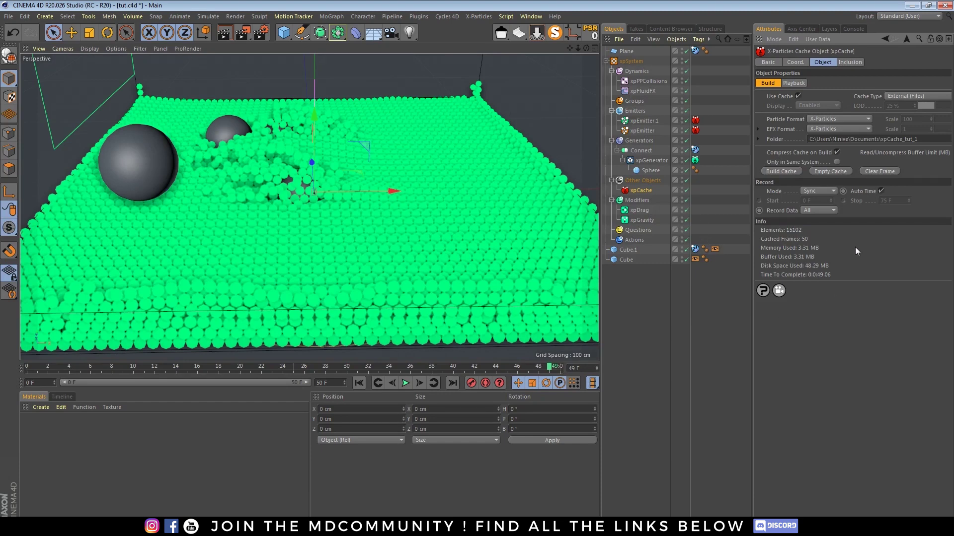
Load the Startup (User) layout with the Cycles 4D Real-Time Preview and move the Node Editor aside.
click(912, 16)
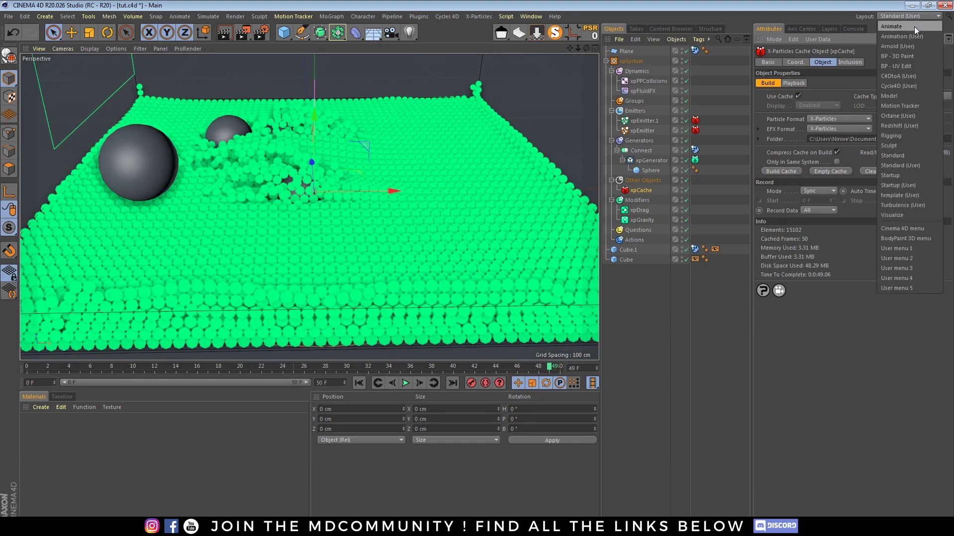
click(900, 185)
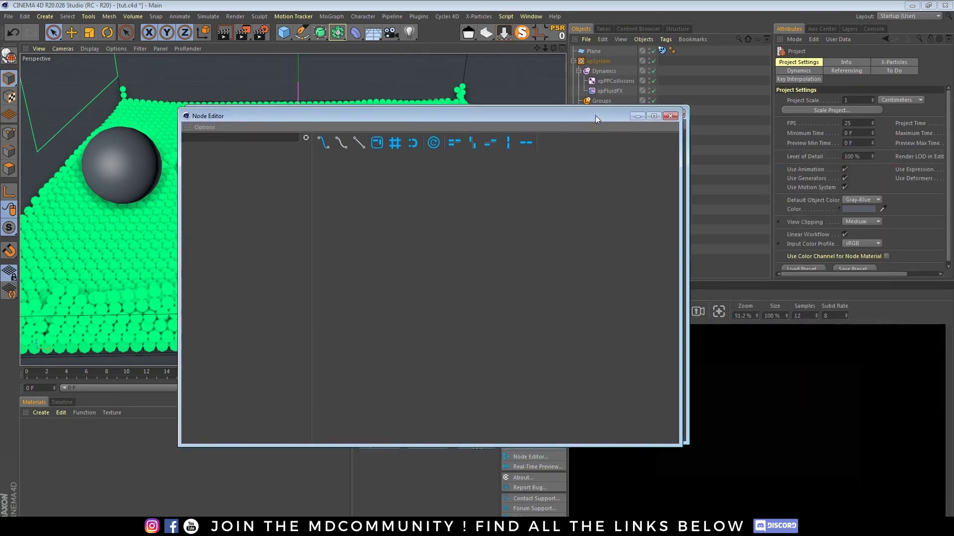
drag(595, 115, 507, 2)
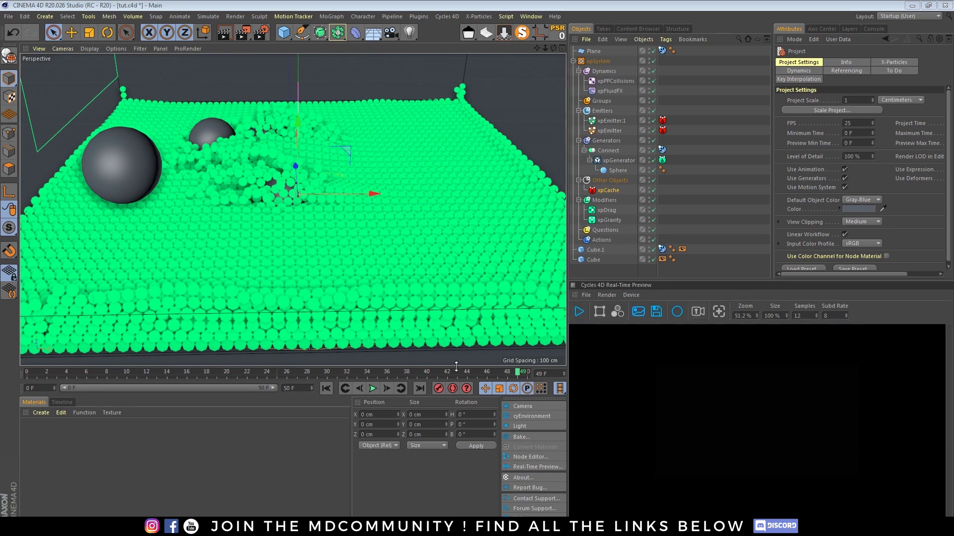
click(577, 311)
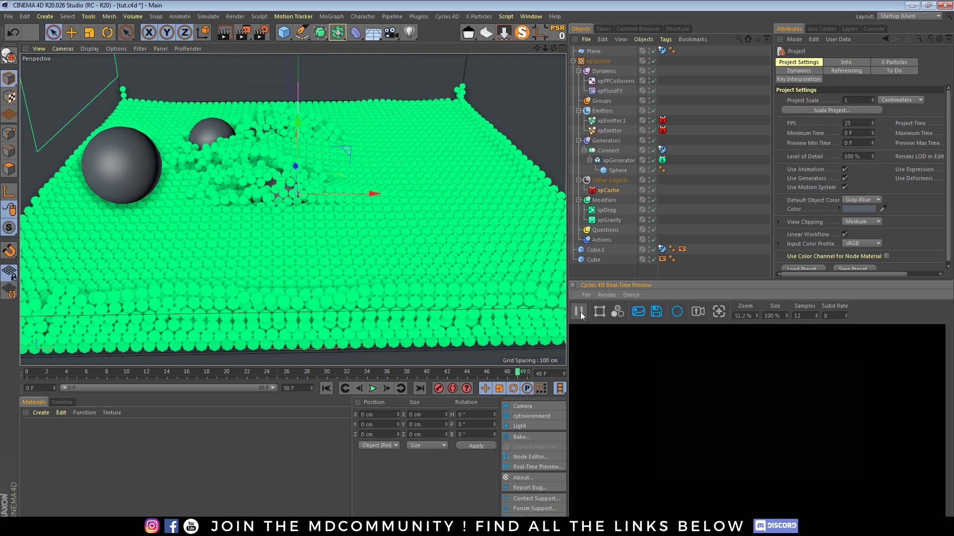
click(579, 311)
key(shift+f)
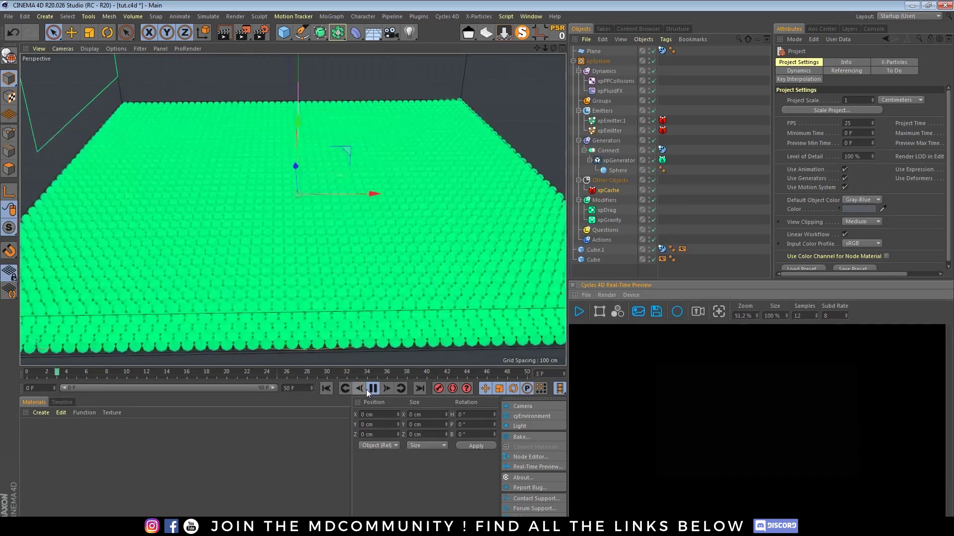
click(372, 389)
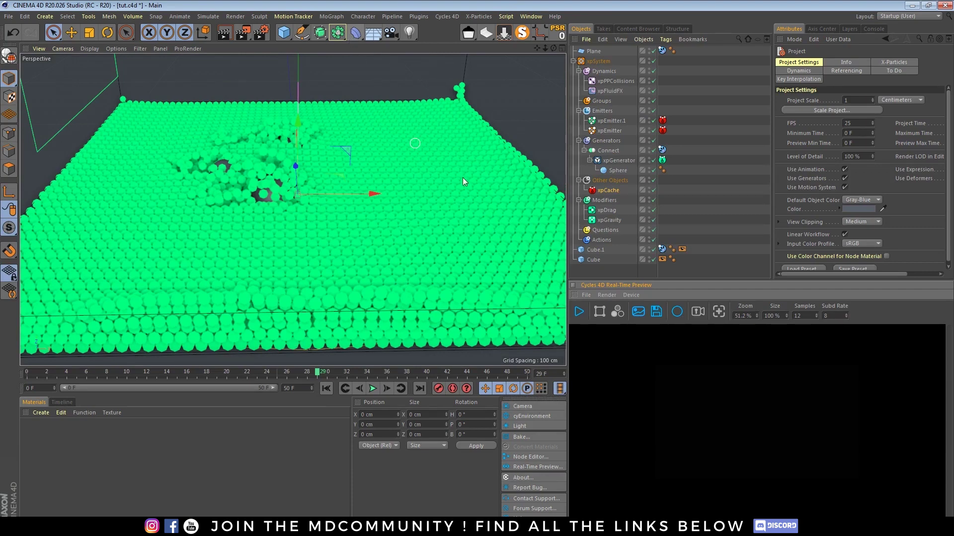
Add a new plane and scale it down to 96 cm across.
click(283, 33)
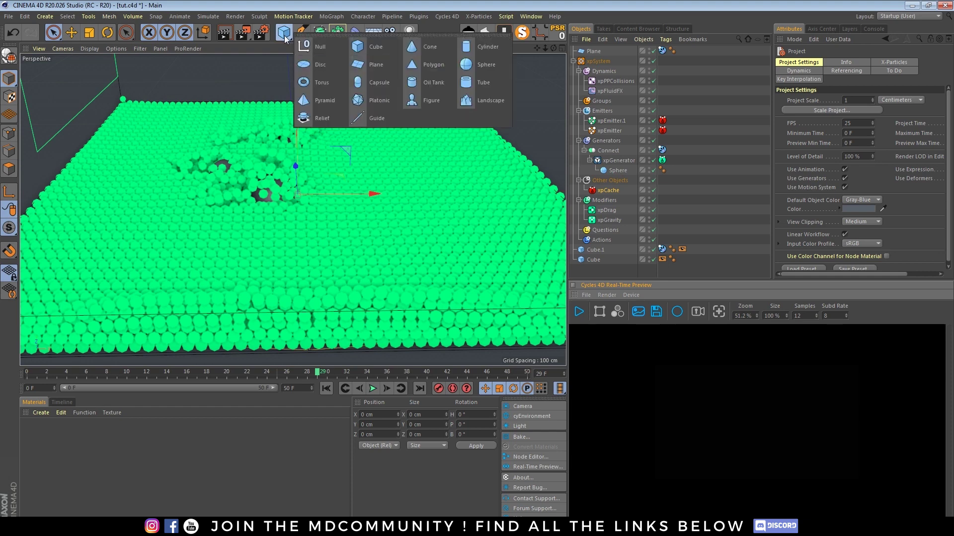
click(360, 67)
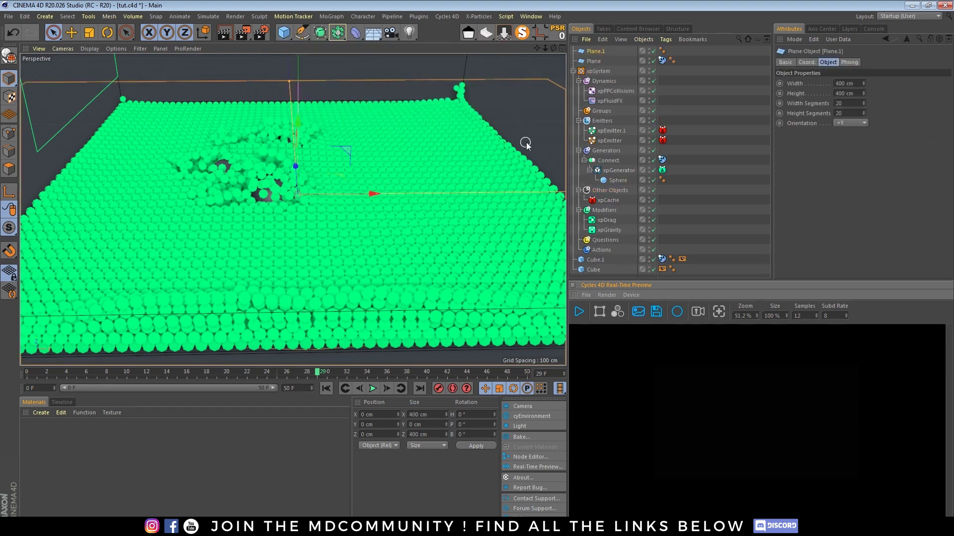
key(t)
drag(484, 142, 196, 258)
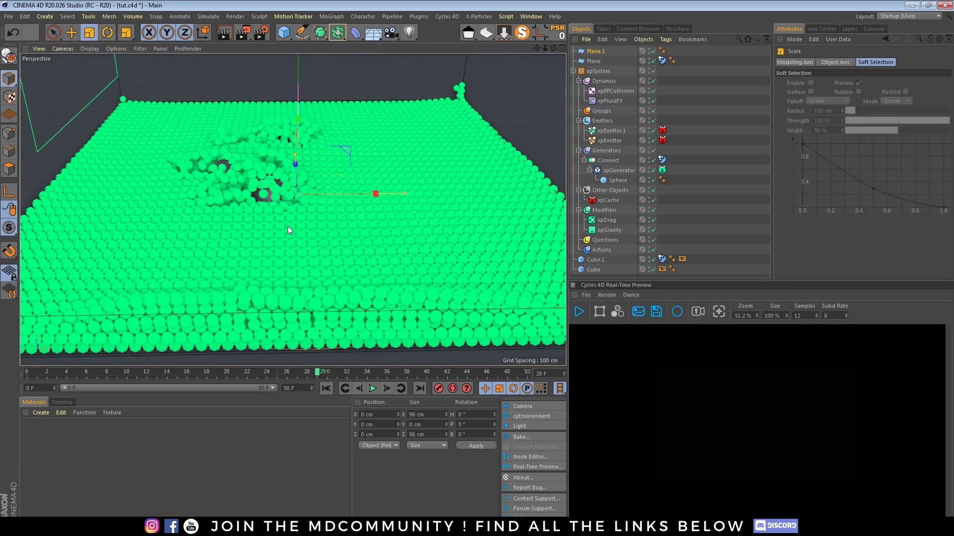
Raise Plane.1 to 88.367 cm, shift it right, and tilt it about 28.7° toward the bed.
key(e)
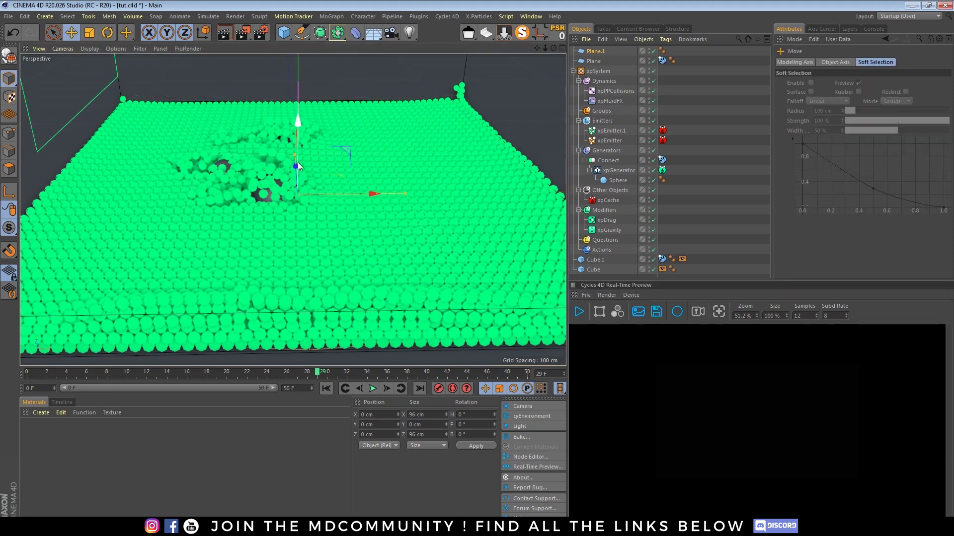
drag(298, 162, 298, 46)
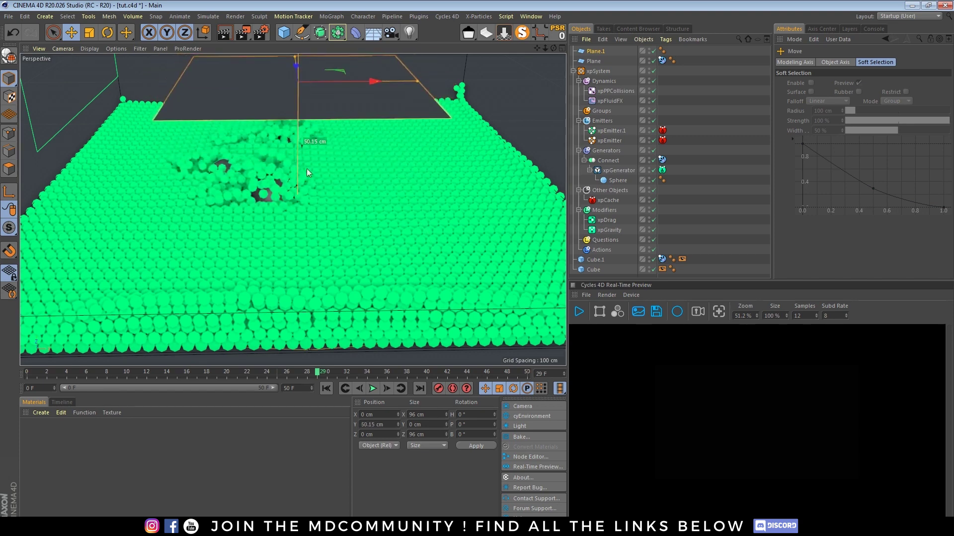
drag(341, 87, 476, 86)
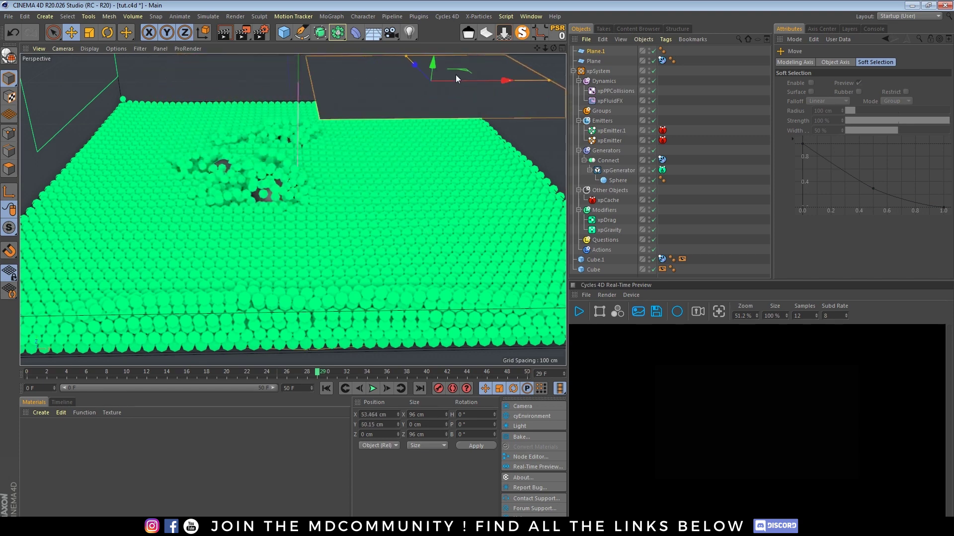
key(r)
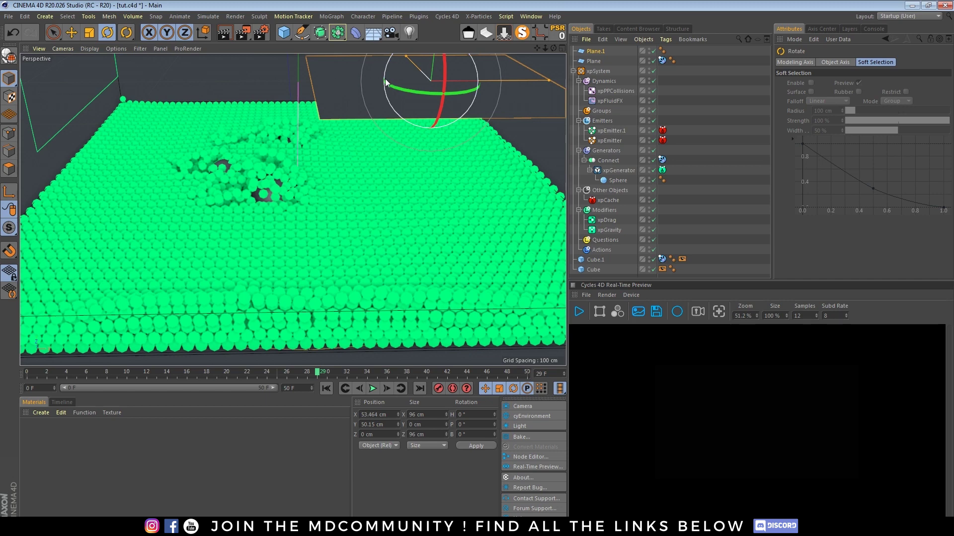
drag(388, 84, 519, 58)
key(e)
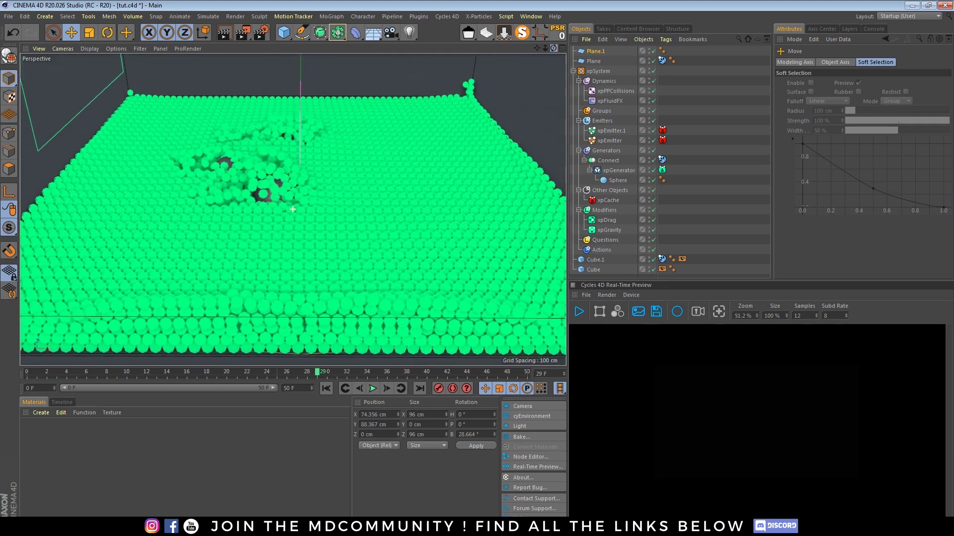
click(42, 413)
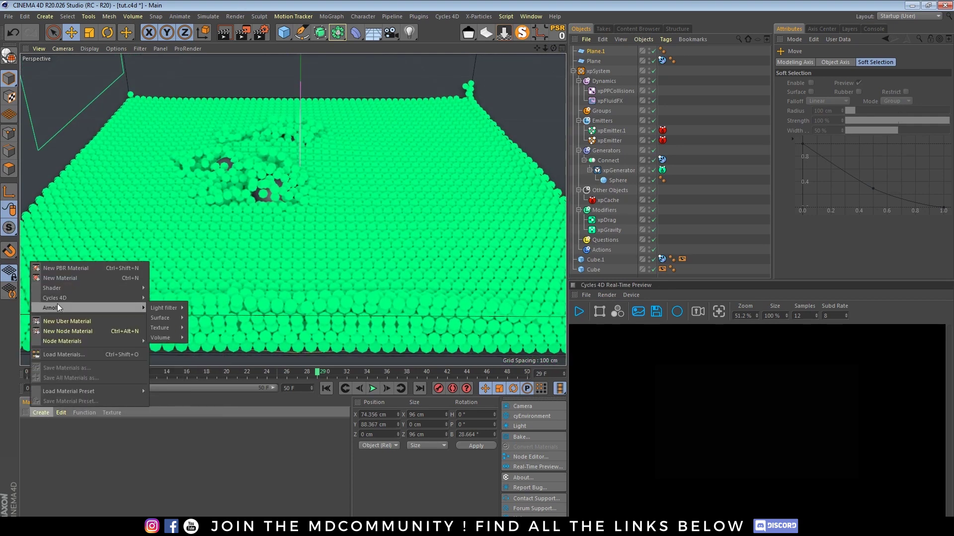
Create a Cycles 4D Emission material and assign it to Plane.1.
mouse_move(59, 299)
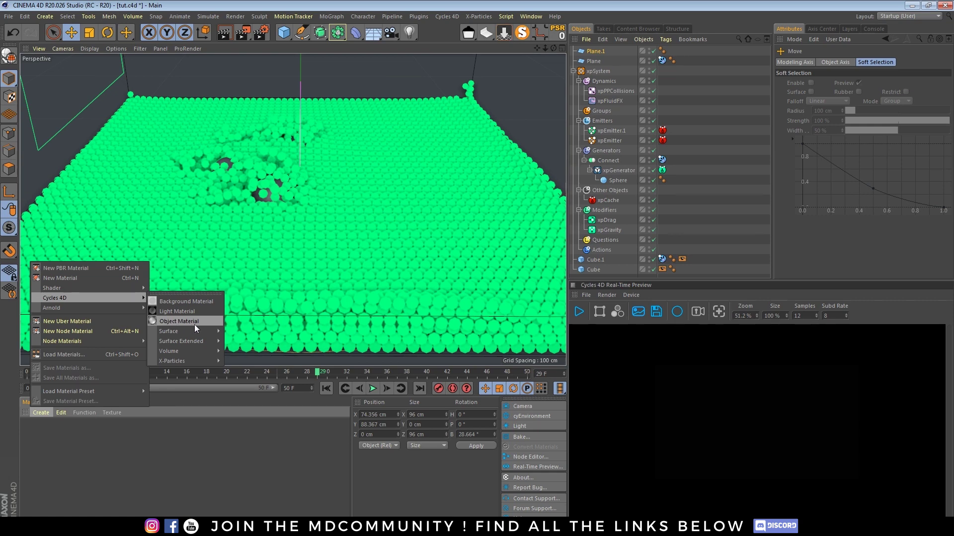
mouse_move(196, 330)
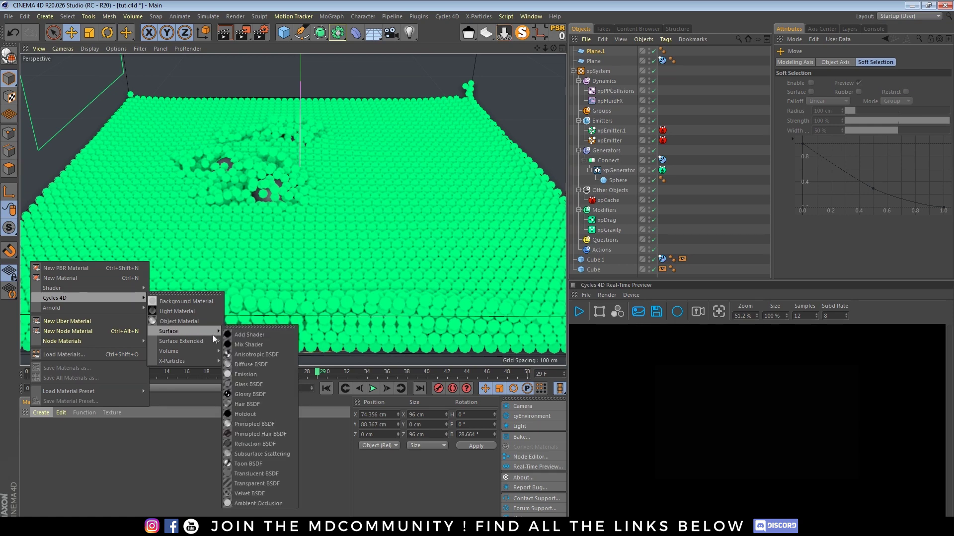
click(263, 376)
drag(32, 452, 579, 54)
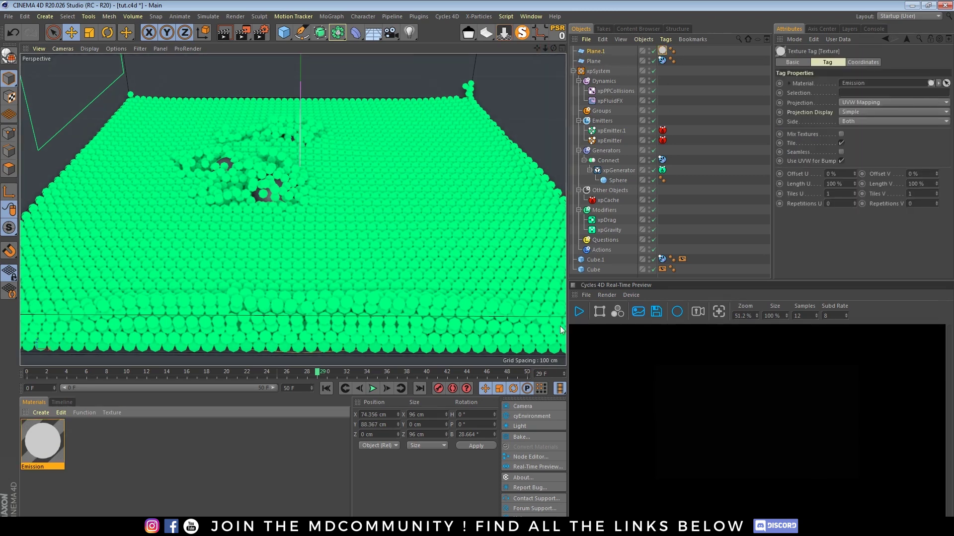
Briefly run the live Cycles preview, zoom out, and hide the Cube in the viewport.
click(578, 313)
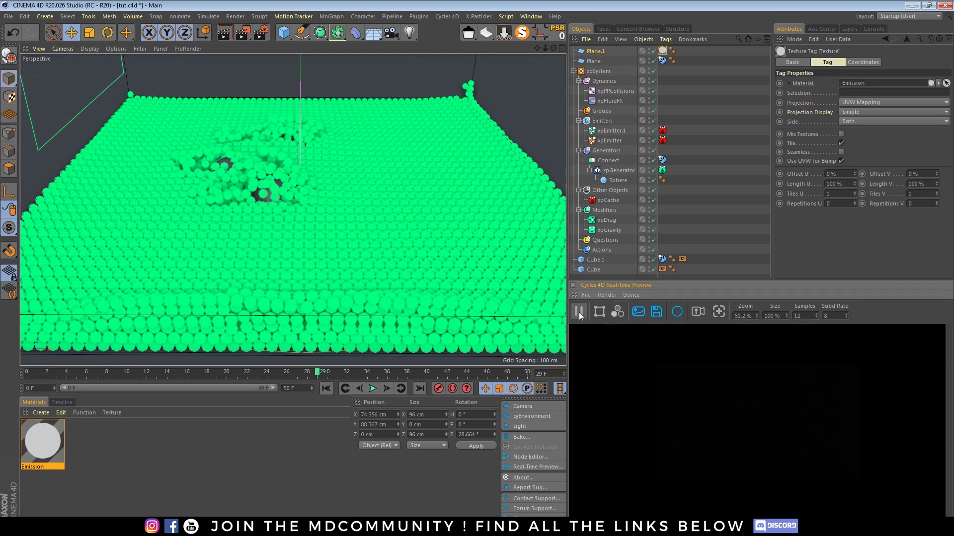
click(580, 315)
drag(544, 52, 413, 119)
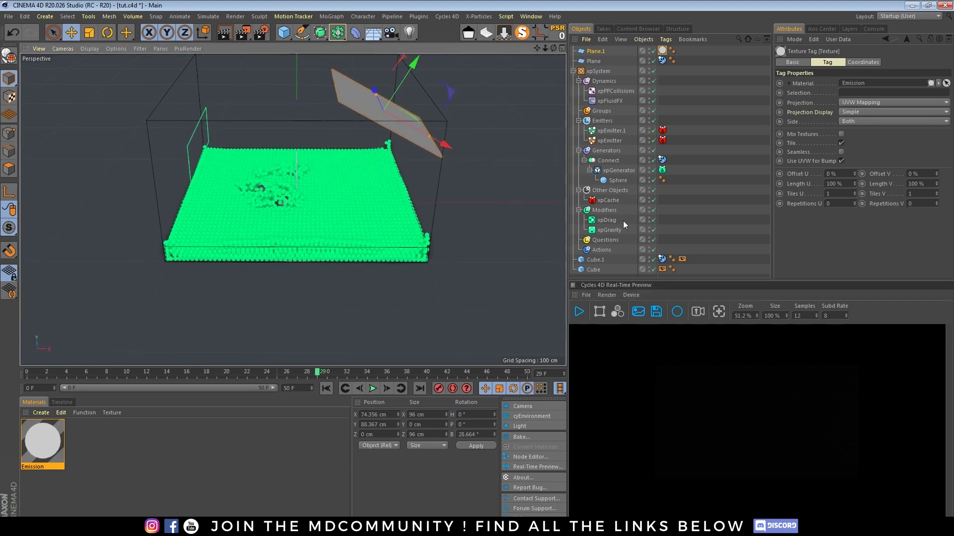
click(648, 268)
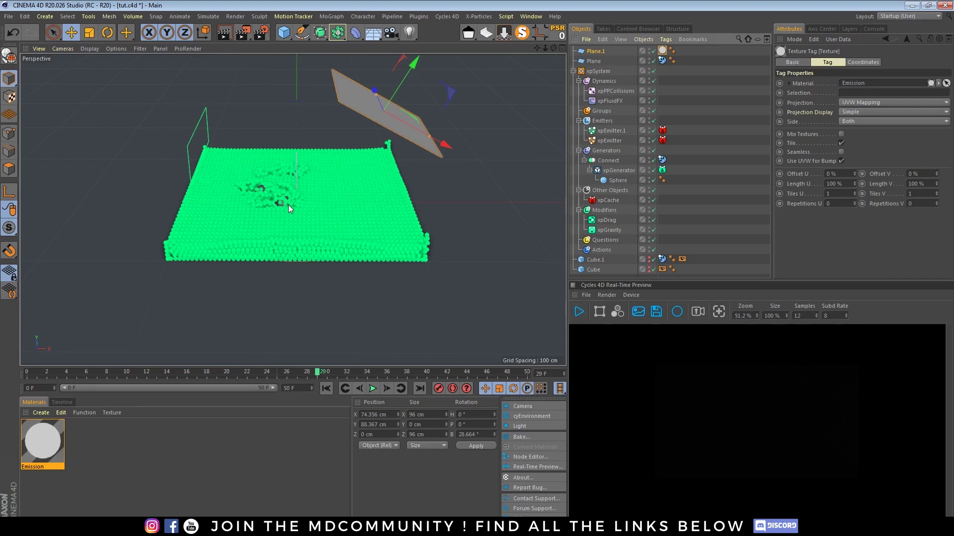
Create a Cycles 4D Diffuse BSDF material and assign it to xpEmitter.
click(44, 411)
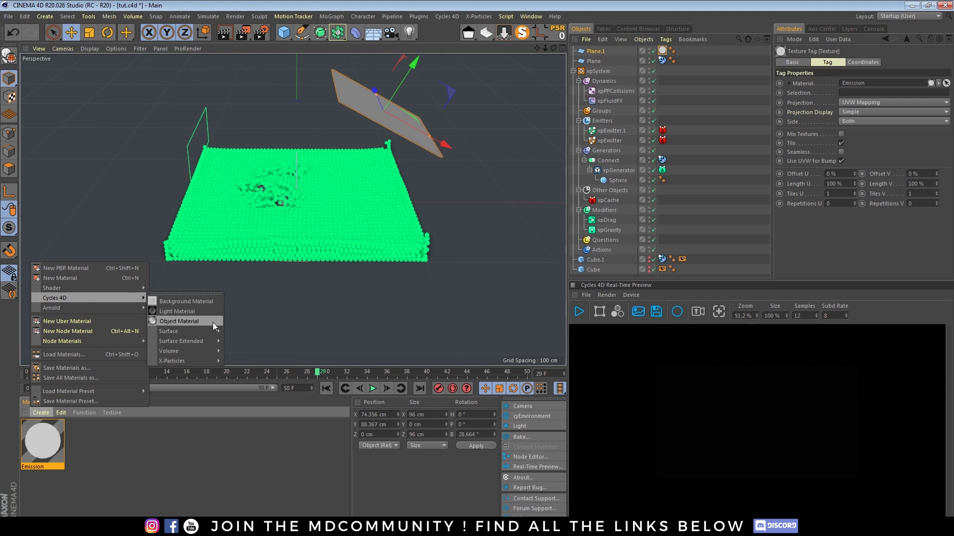
mouse_move(206, 333)
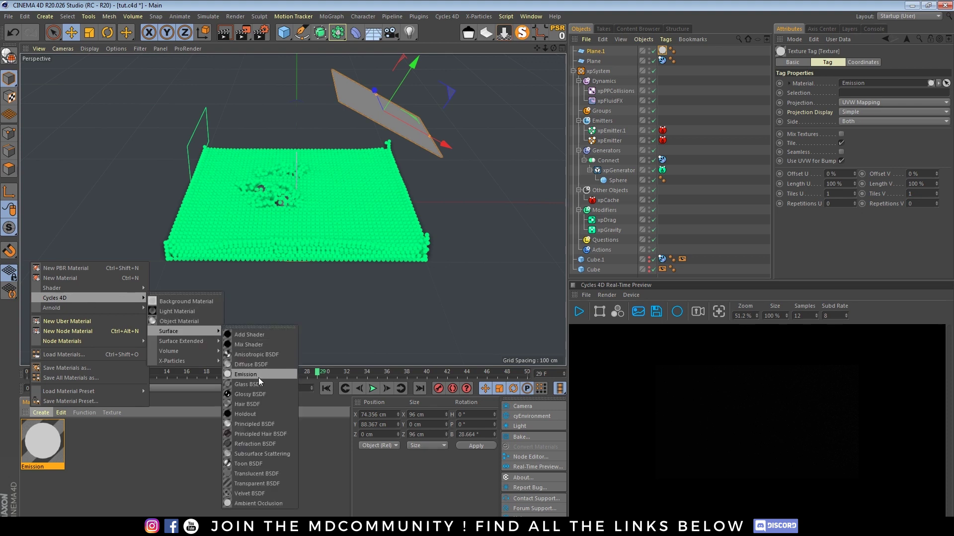
click(258, 365)
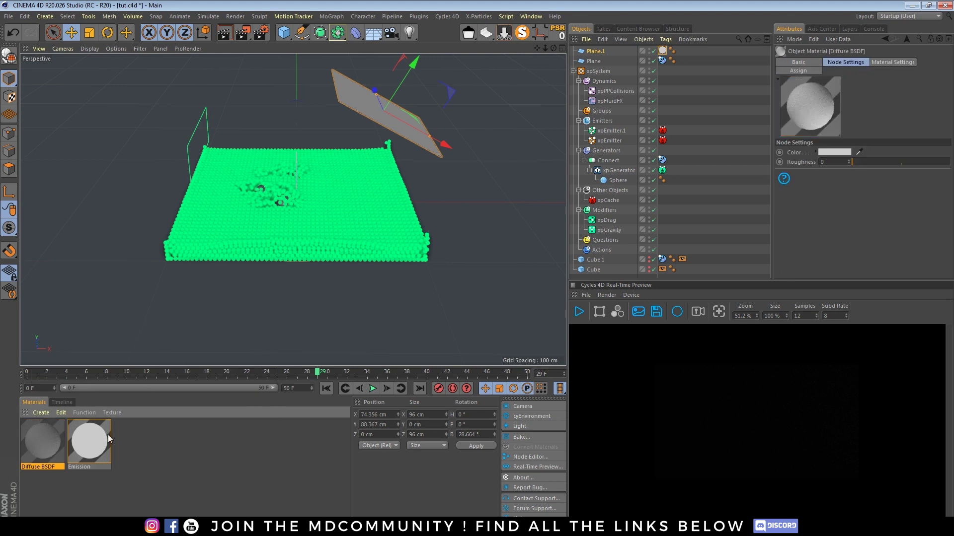
drag(111, 389, 613, 140)
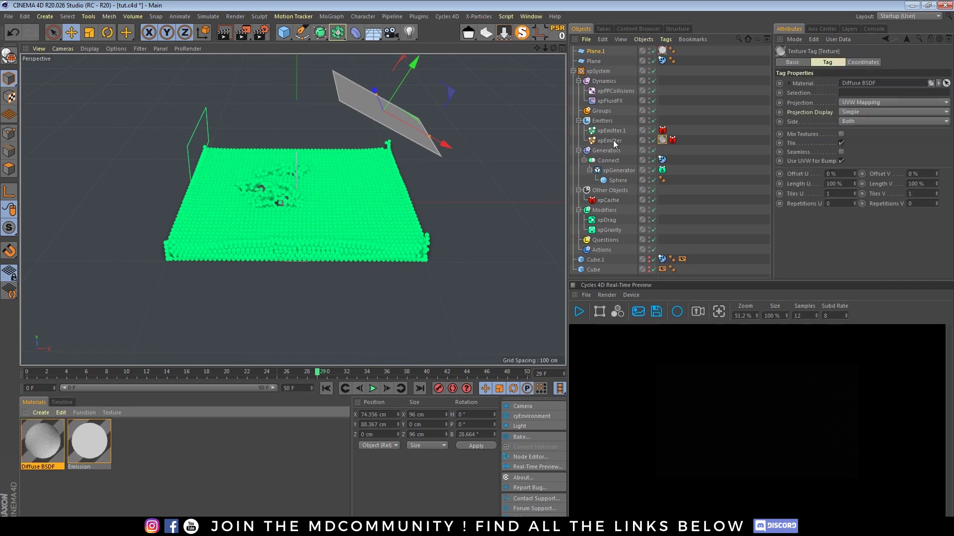
Start the live Cycles preview and raise the Emission material's strength to 12.44.
click(580, 311)
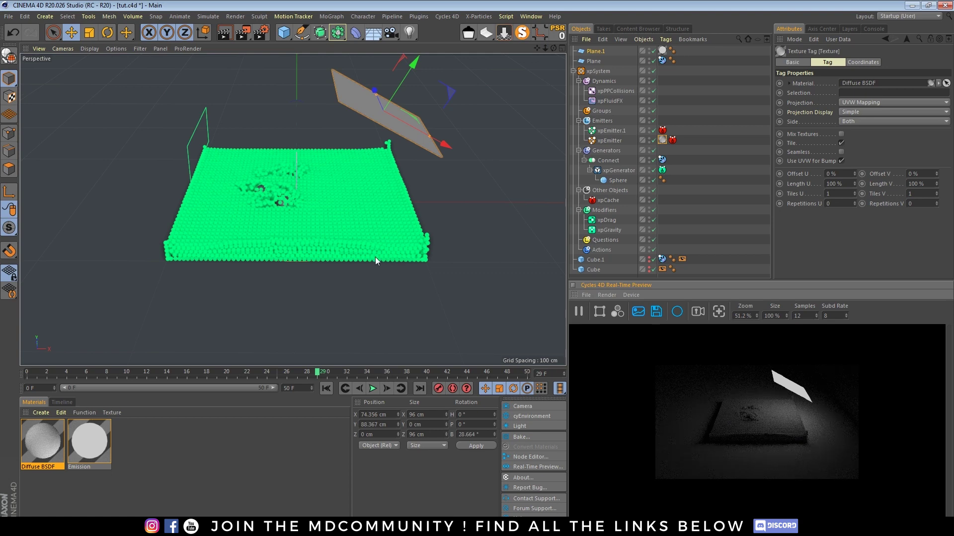
scroll(273, 199, up, 5)
scroll(442, 261, up, 3)
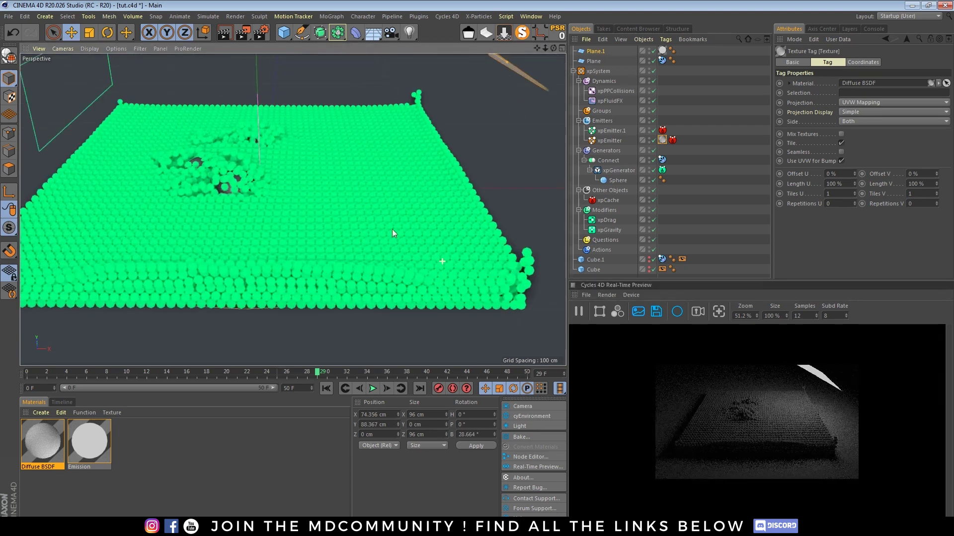
scroll(164, 177, up, 2)
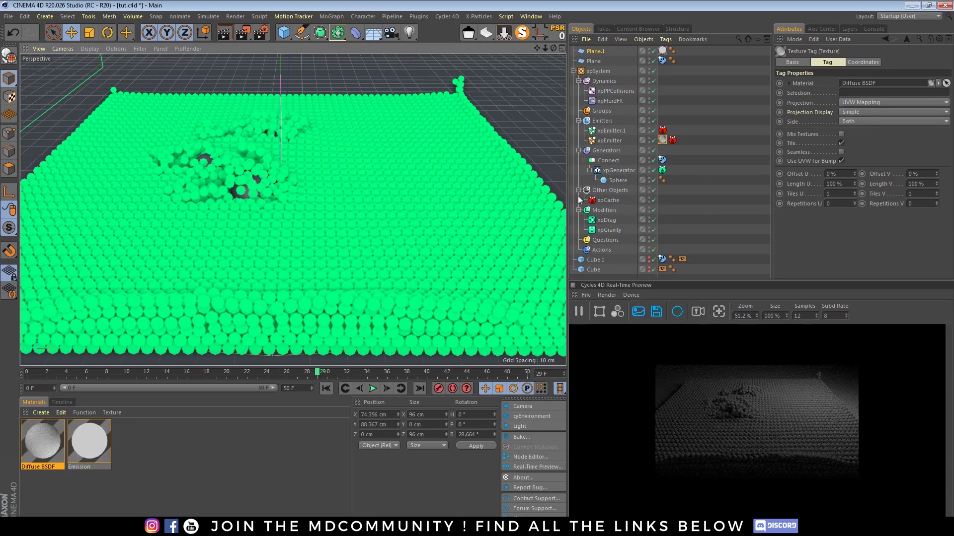
click(89, 441)
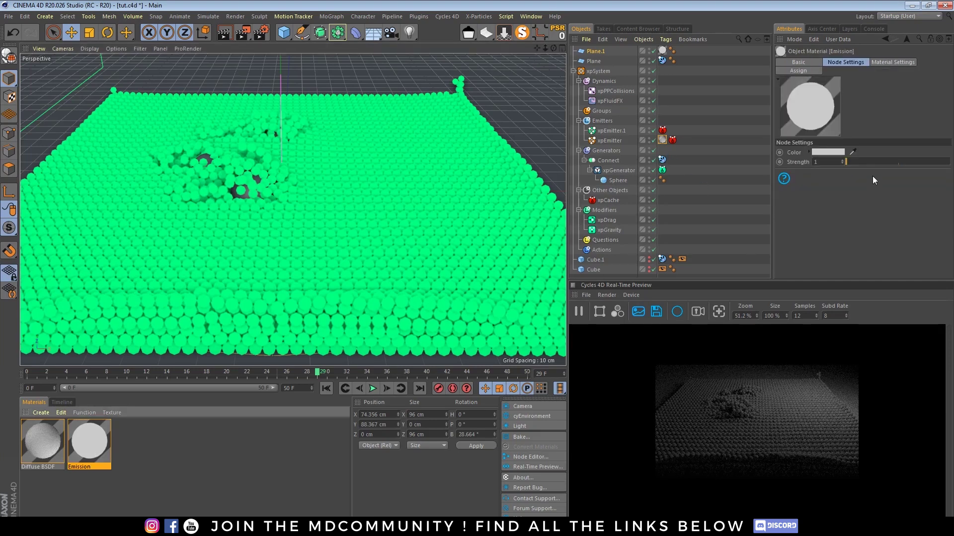
mouse_move(872, 161)
mouse_down()
mouse_move(907, 162)
mouse_move(858, 163)
mouse_up()
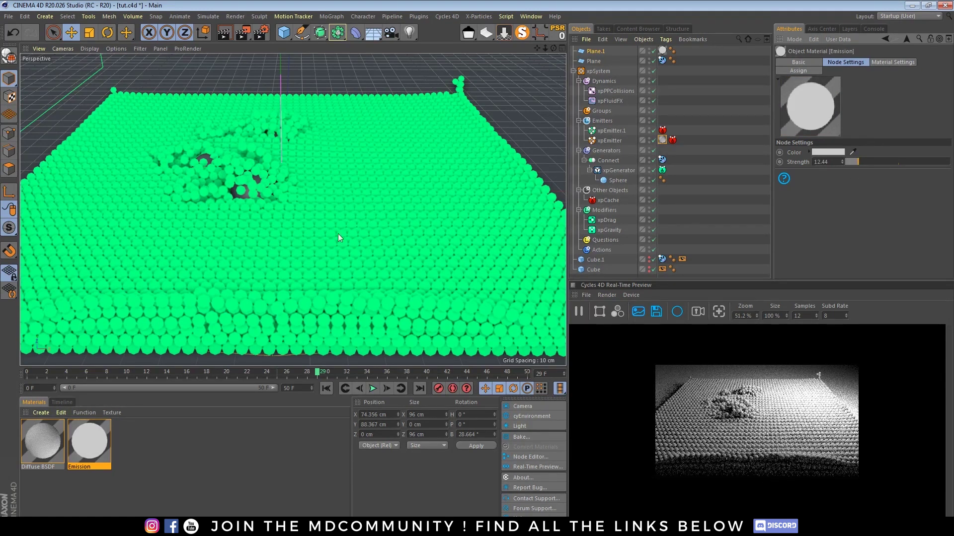
Play the animation to frame 42 to watch spheres drop, then select Plane.1.
click(373, 389)
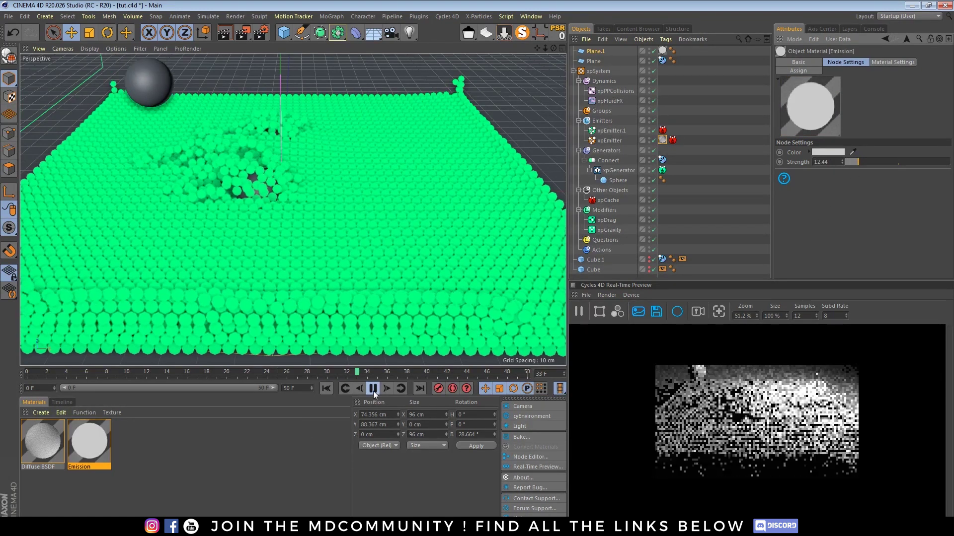
click(373, 389)
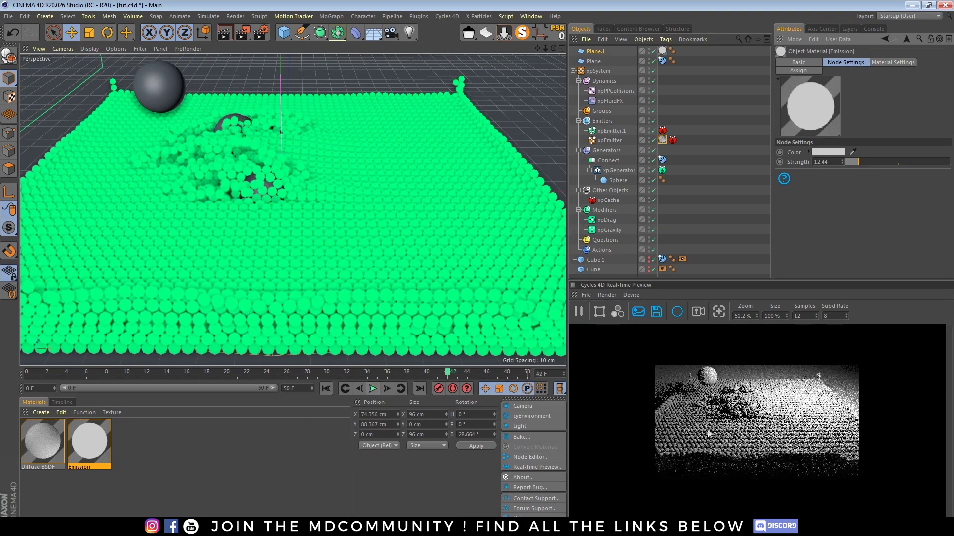
scroll(708, 433, up, 1)
scroll(293, 210, up, 5)
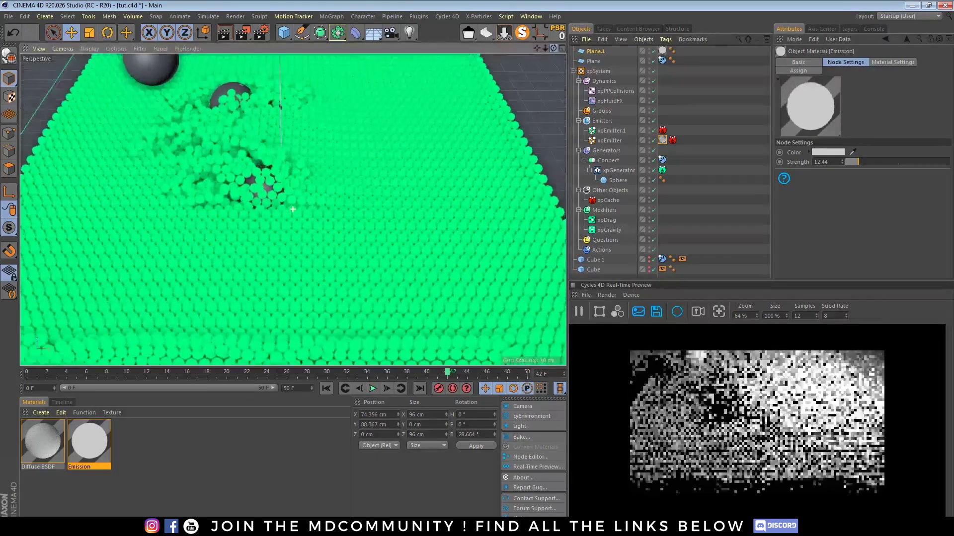
mouse_move(545, 48)
mouse_down()
mouse_move(565, 56)
mouse_move(553, 52)
mouse_up()
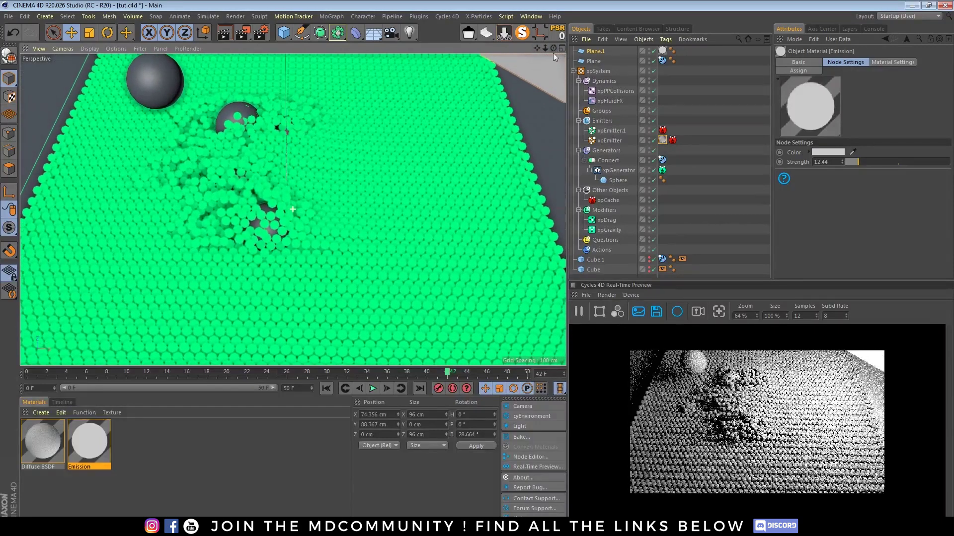
click(546, 78)
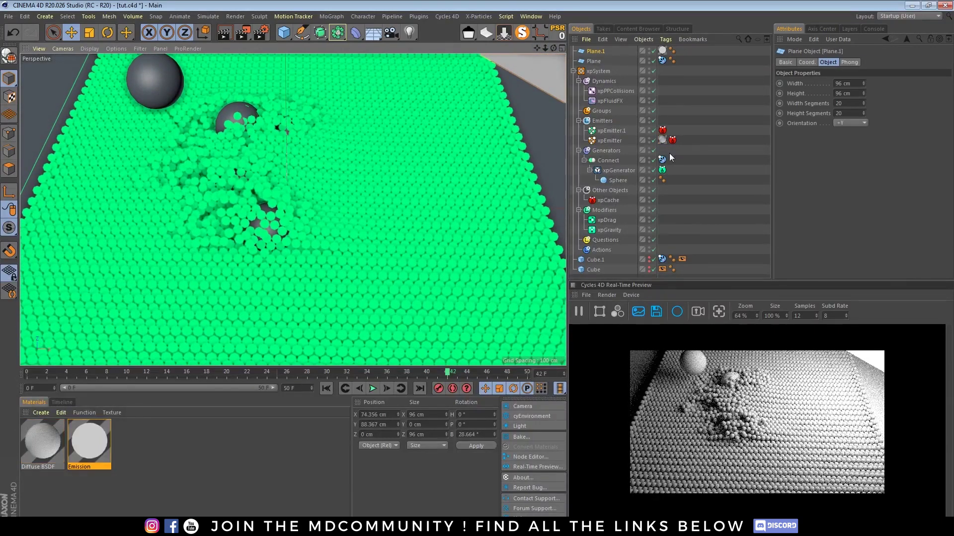
right_click(596, 51)
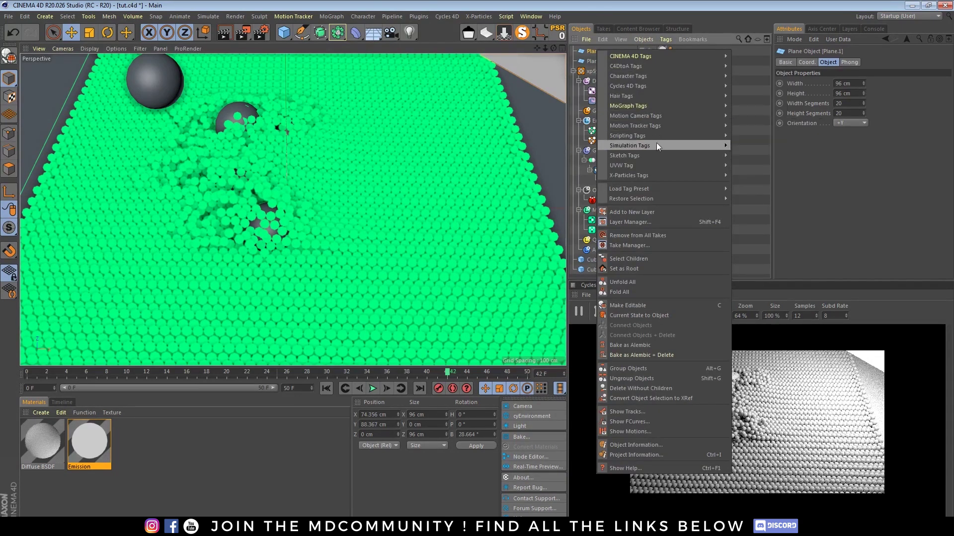
Add a cyObject tag to Plane.1 and turn off its Camera visibility.
mouse_move(653, 80)
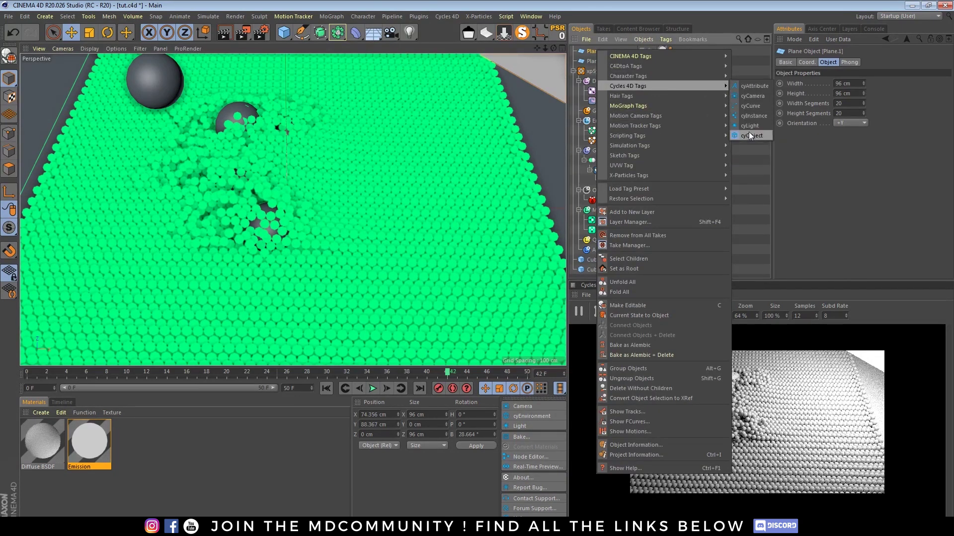
click(749, 135)
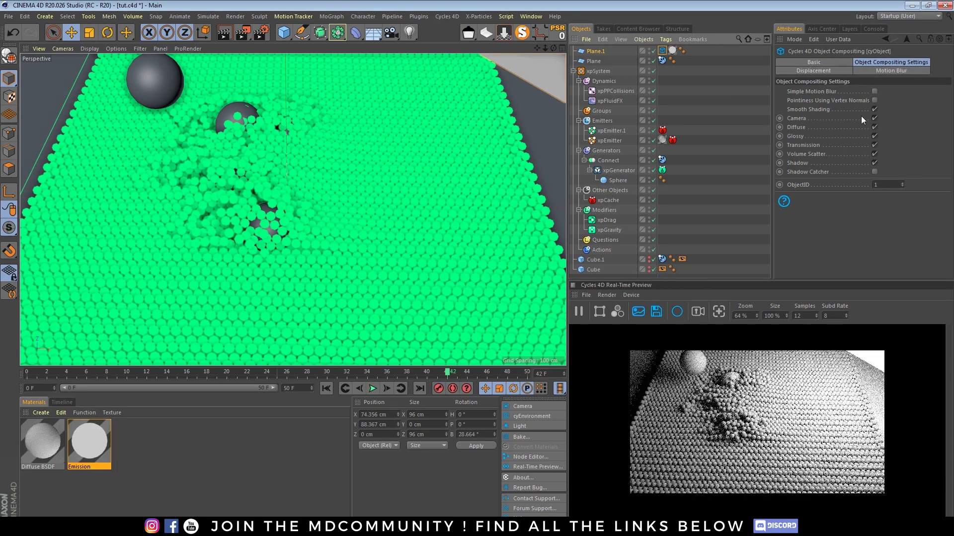
click(874, 118)
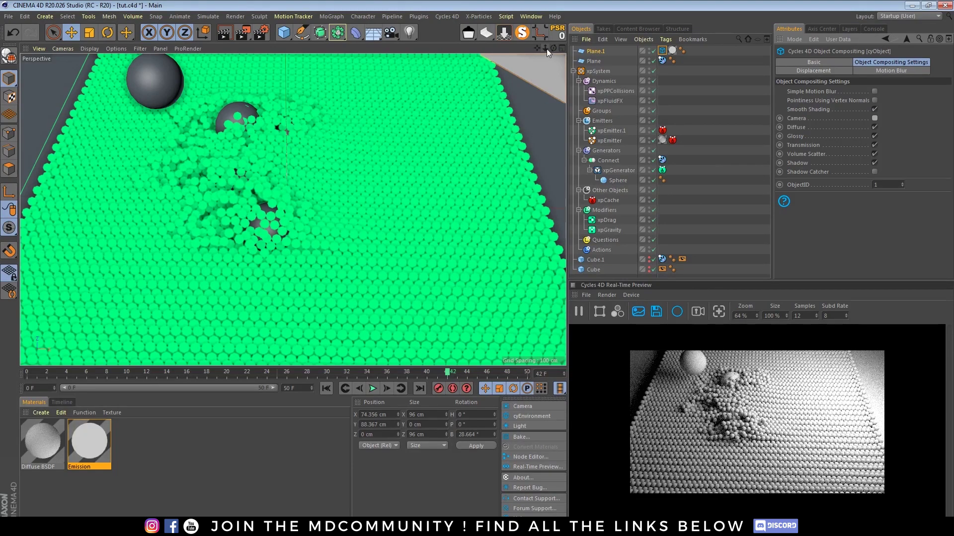
Move the view closer to the particle bed and play the simulation forward.
mouse_move(547, 49)
mouse_down()
mouse_move(512, 48)
mouse_move(556, 48)
mouse_move(539, 49)
mouse_up()
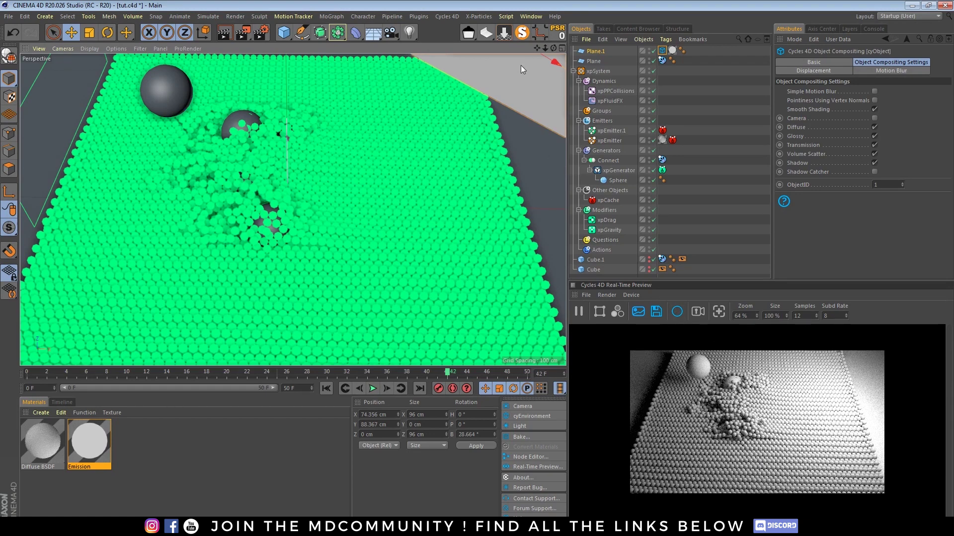
scroll(757, 423, up, 2)
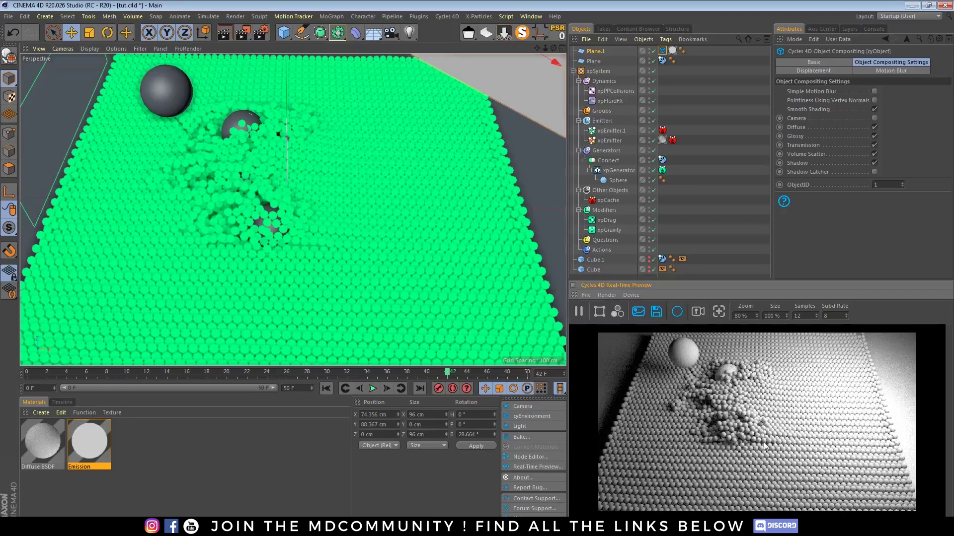
click(373, 388)
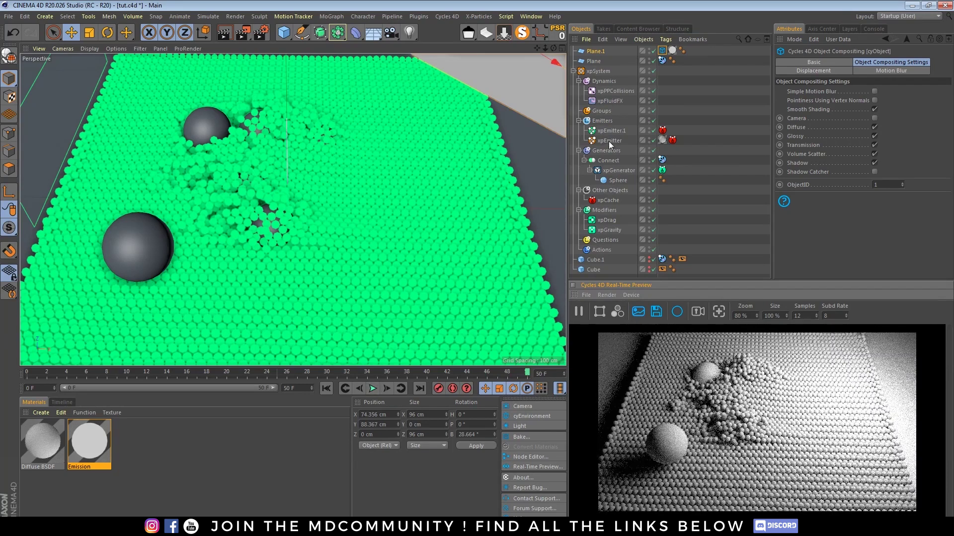
Add a Cycles 4D cyInstance tag to xpEmitter.
right_click(609, 141)
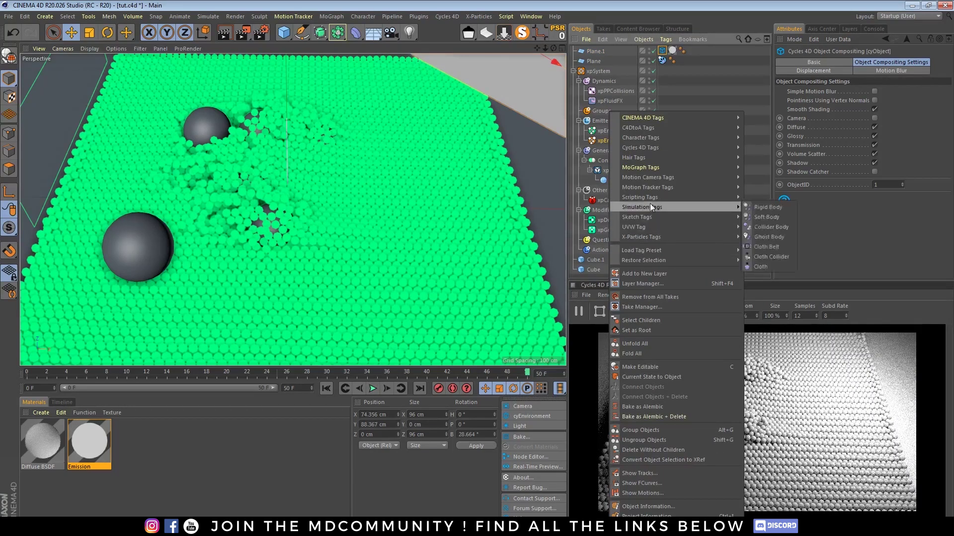
mouse_move(650, 159)
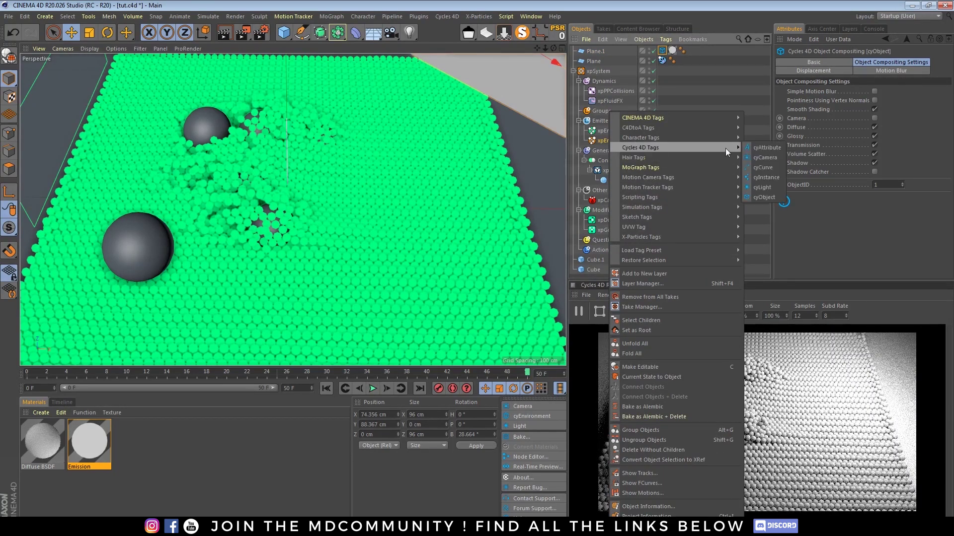
click(778, 176)
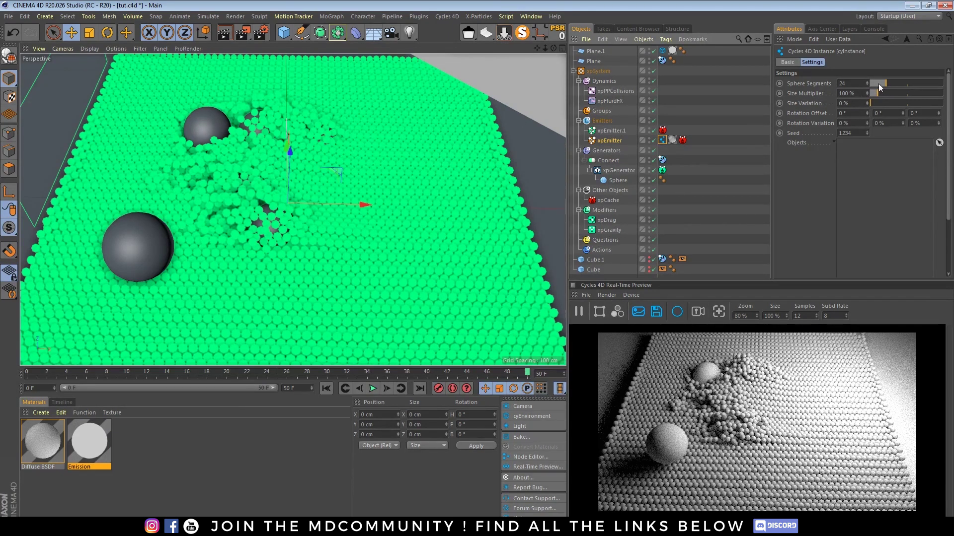
Set the instanced spheres to 14 segments, 64% size multiplier and 124% size variation.
drag(889, 83, 881, 83)
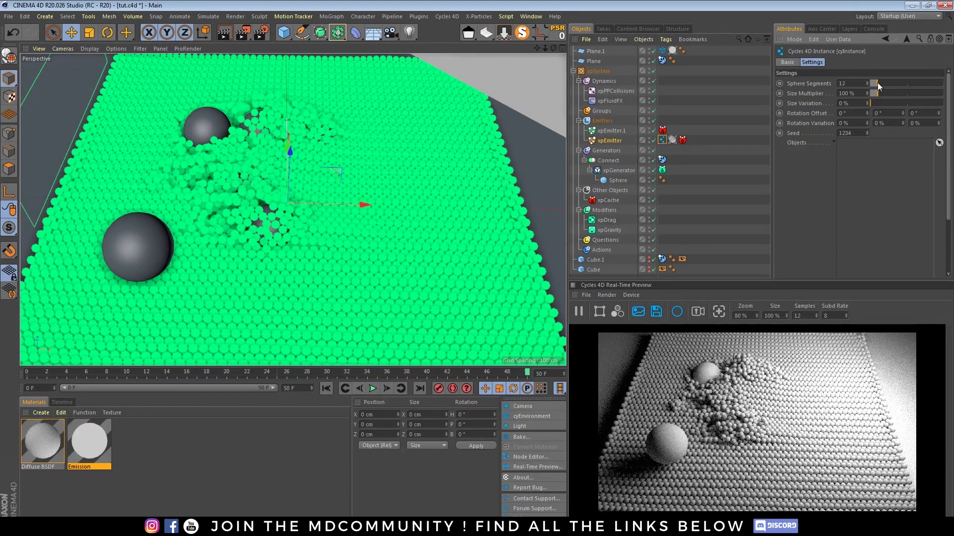
drag(877, 82, 878, 82)
click(888, 94)
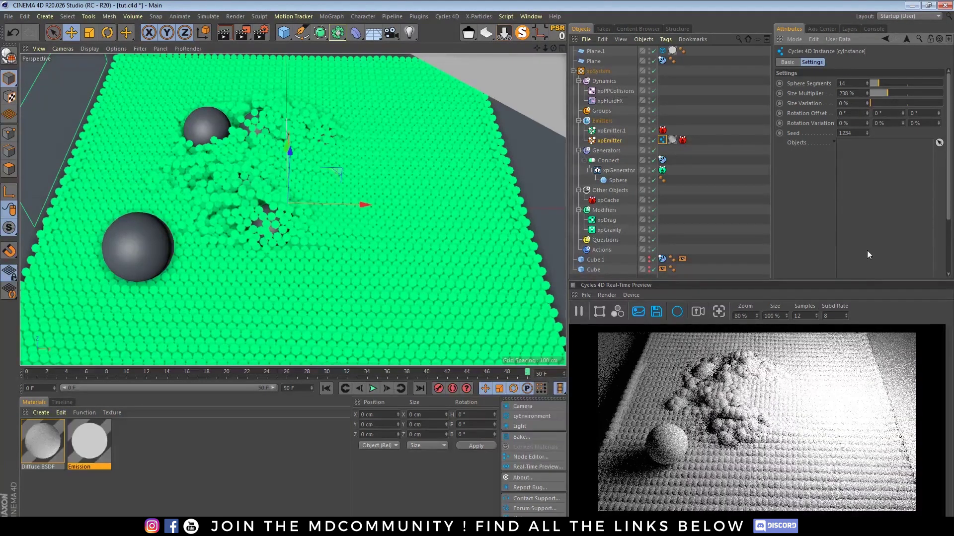
click(880, 93)
click(875, 93)
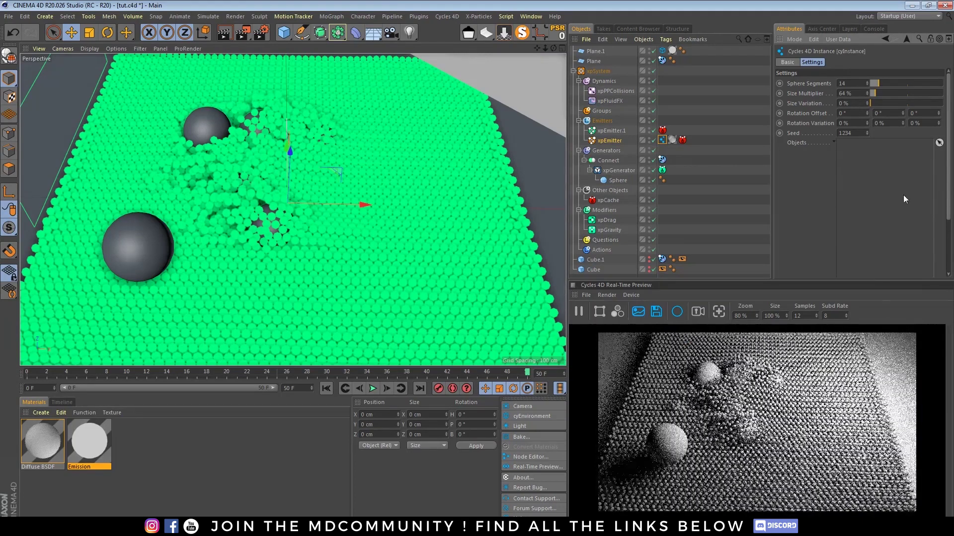
click(879, 103)
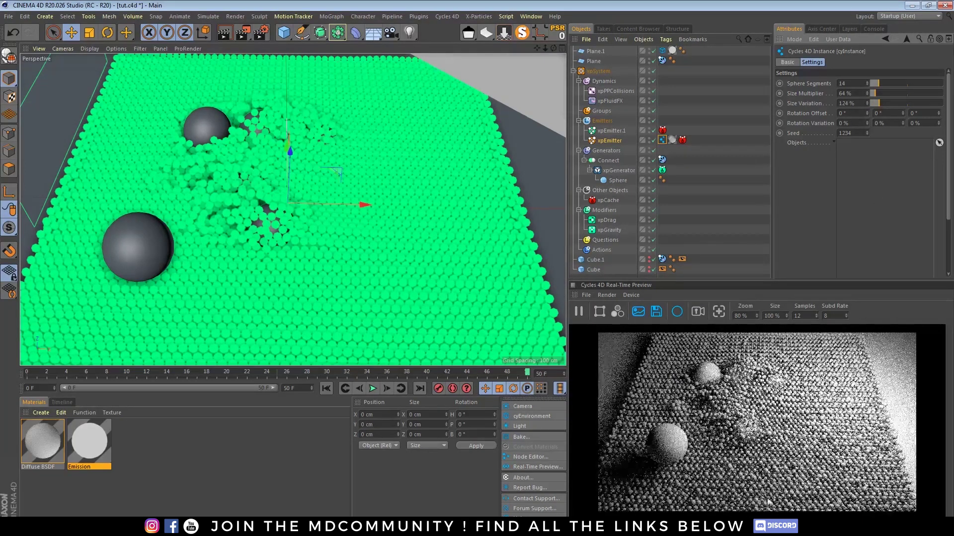
scroll(805, 502, up, 4)
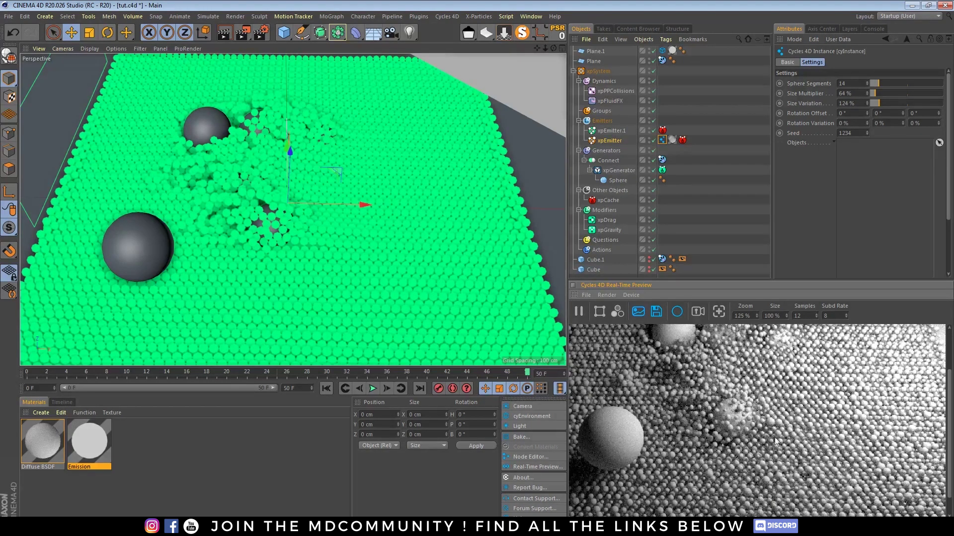
scroll(748, 445, down, 5)
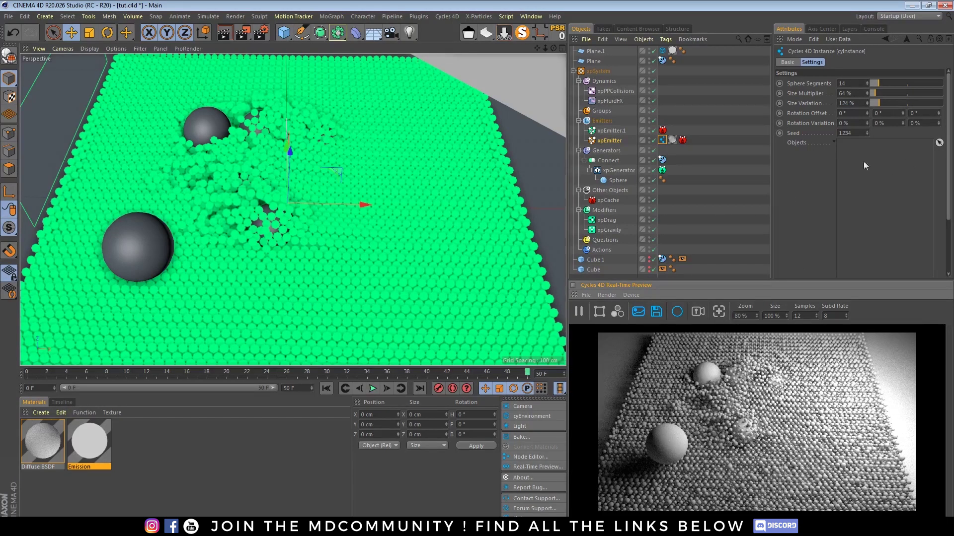
Create a Sphere primitive and check xpEmitter's 1.8 cm particle emission radius.
click(285, 33)
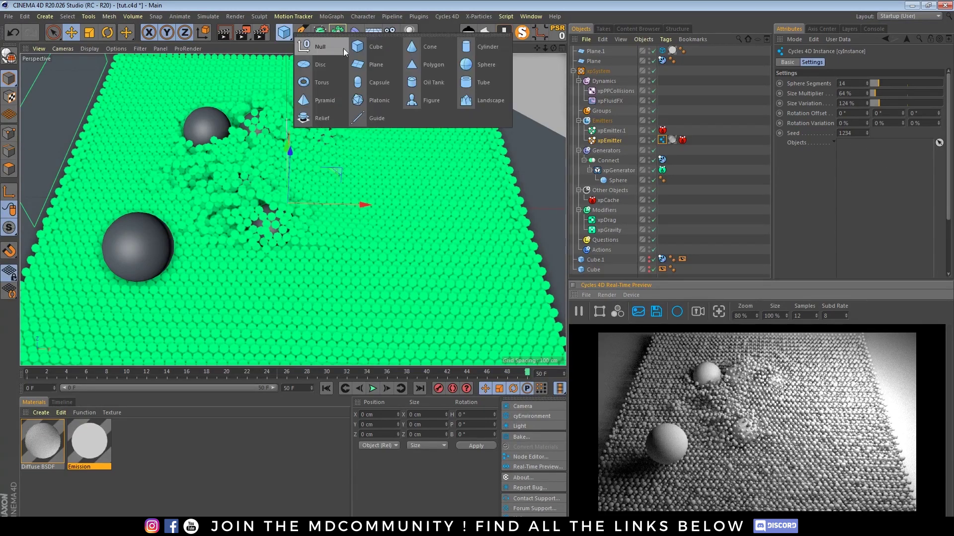
click(468, 65)
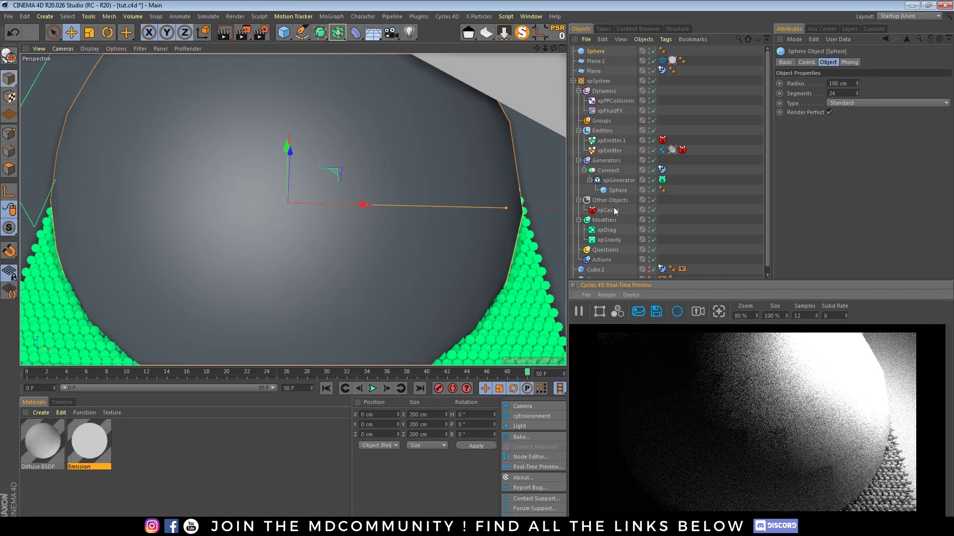
click(611, 150)
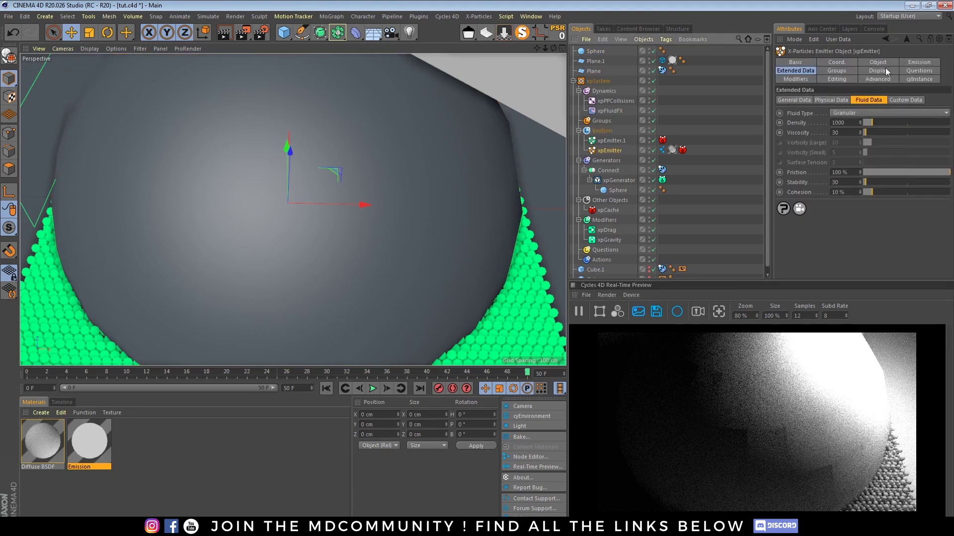
click(914, 61)
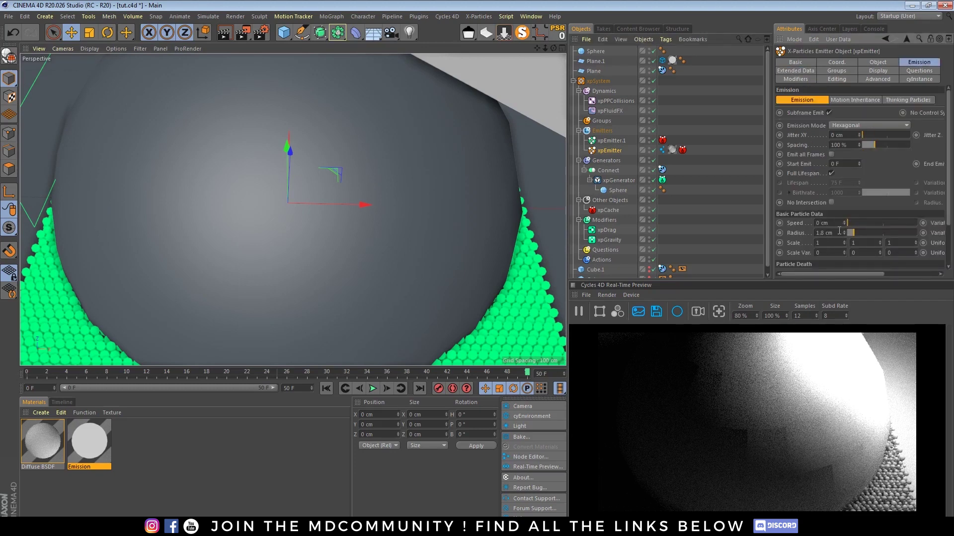
drag(839, 231, 783, 234)
Set the Sphere's radius to 1.8 cm and show xpEmitter's instance tag settings.
click(369, 149)
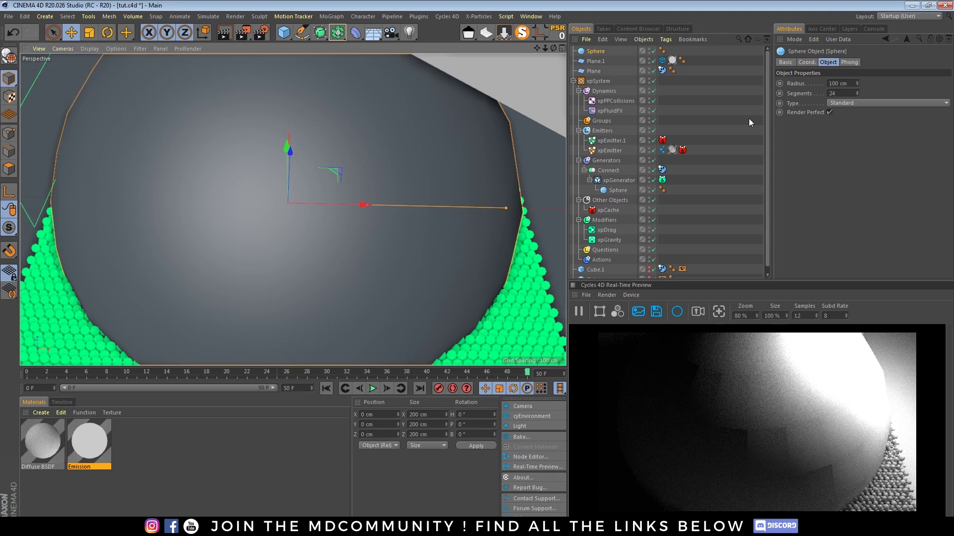
double_click(855, 85)
text(1.8)
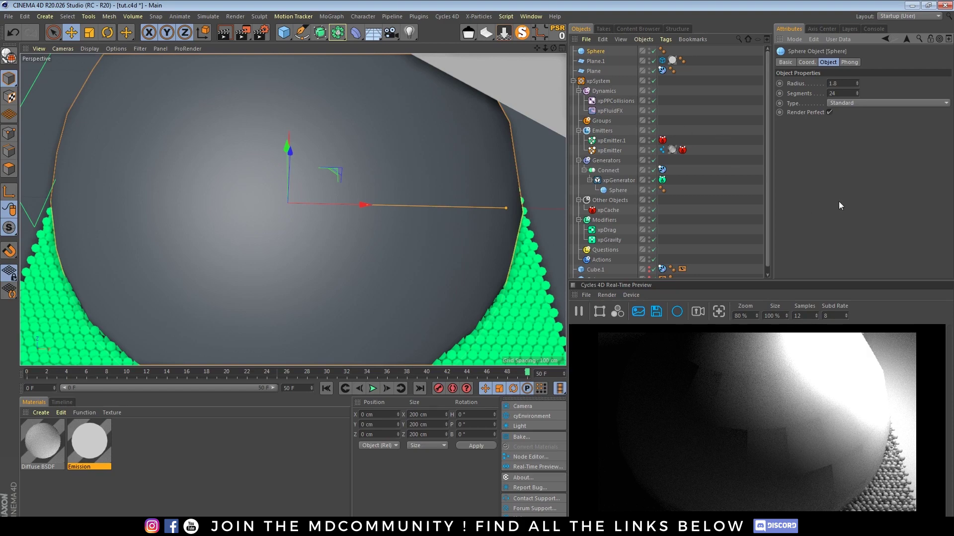
key(Return)
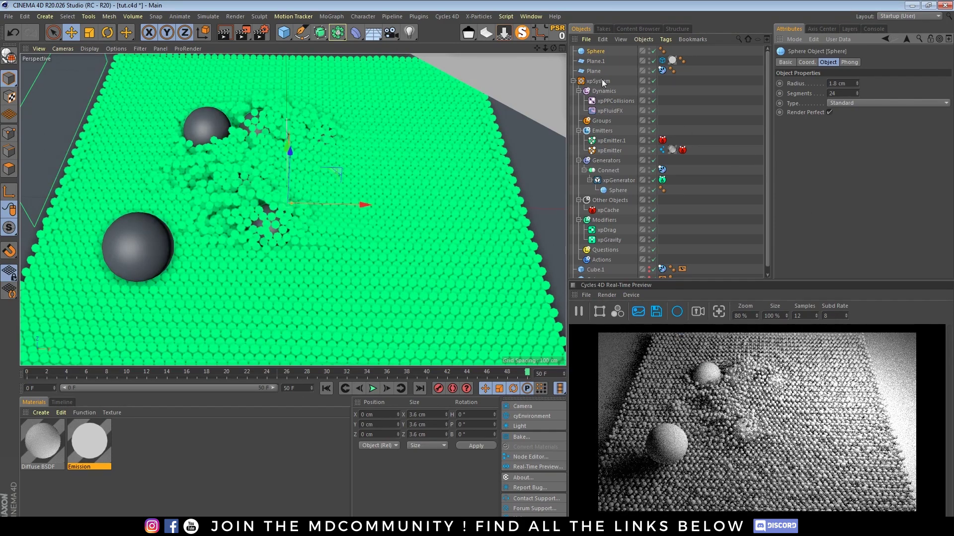
drag(596, 52, 598, 48)
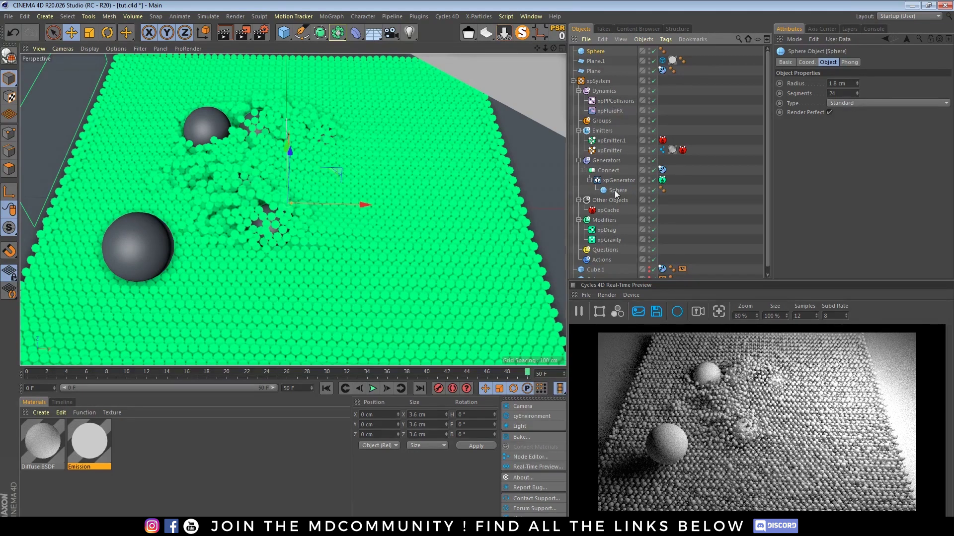
click(662, 149)
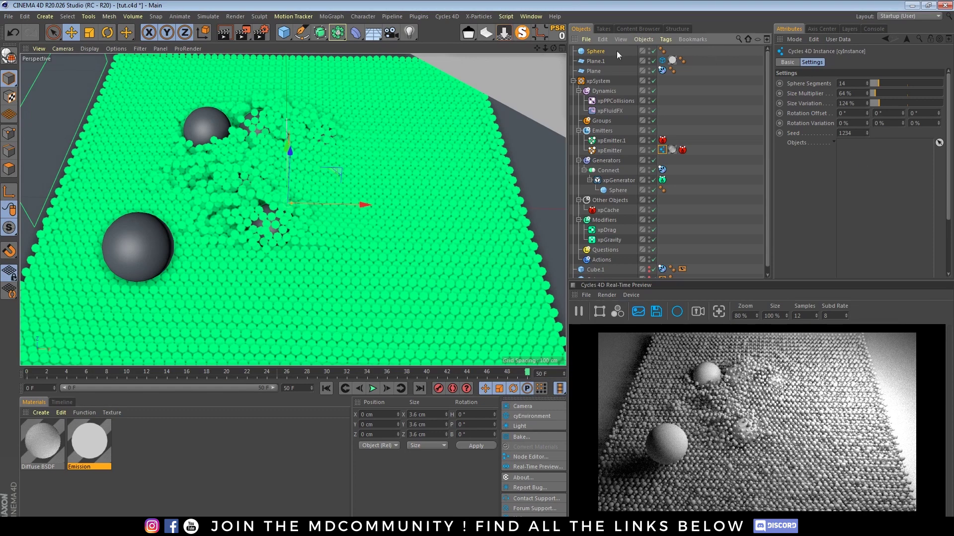
Use the Sphere as the cyInstance object and apply a new Cycles Object Material to it.
drag(616, 51, 759, 92)
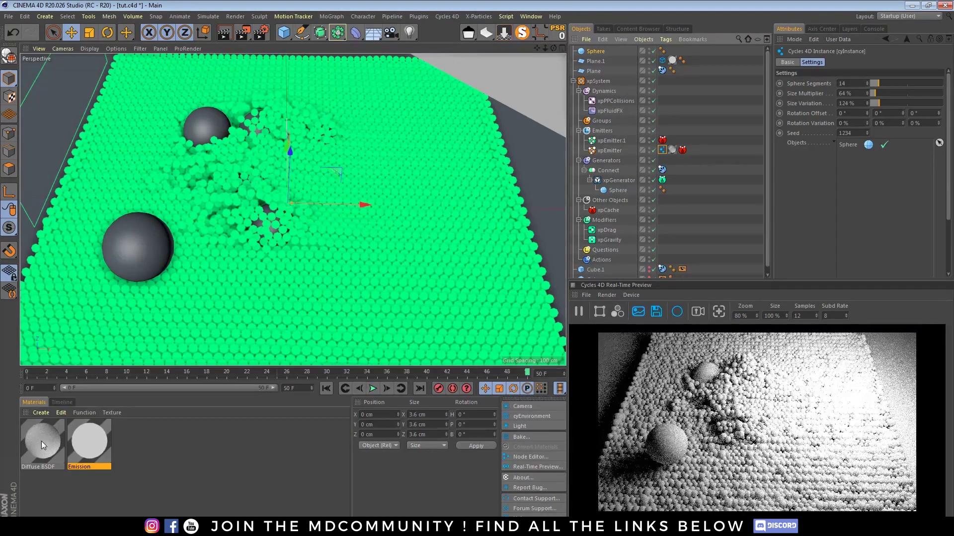
click(40, 413)
mouse_move(63, 307)
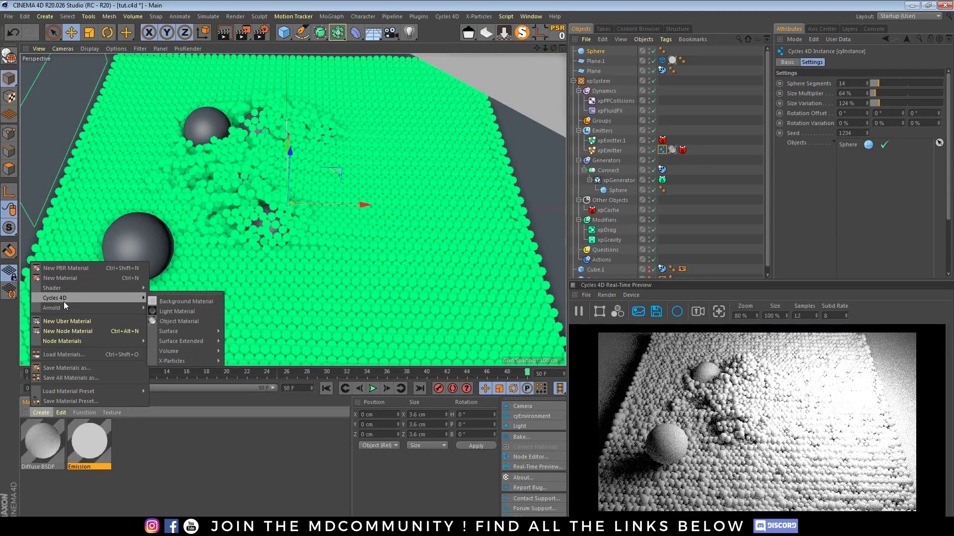
click(181, 321)
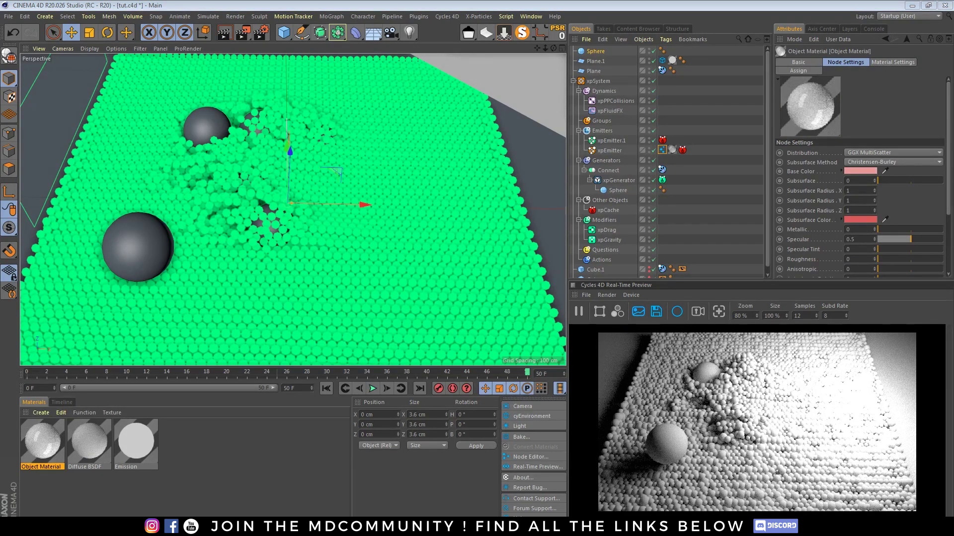
drag(45, 444, 596, 51)
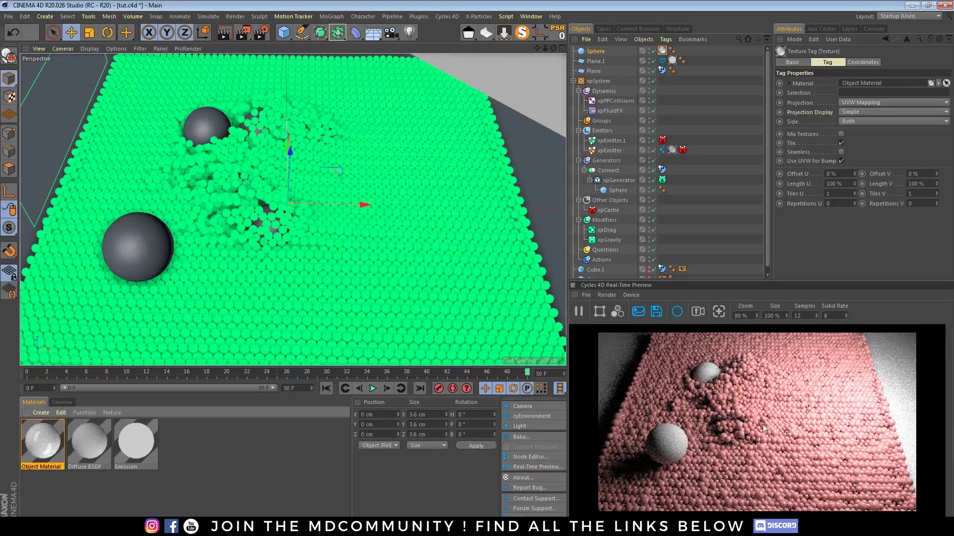
Duplicate the Object Material, with Specular lowered to 0.299 and Roughness raised to 0.494.
click(48, 454)
key(ctrl+c)
key(ctrl+v)
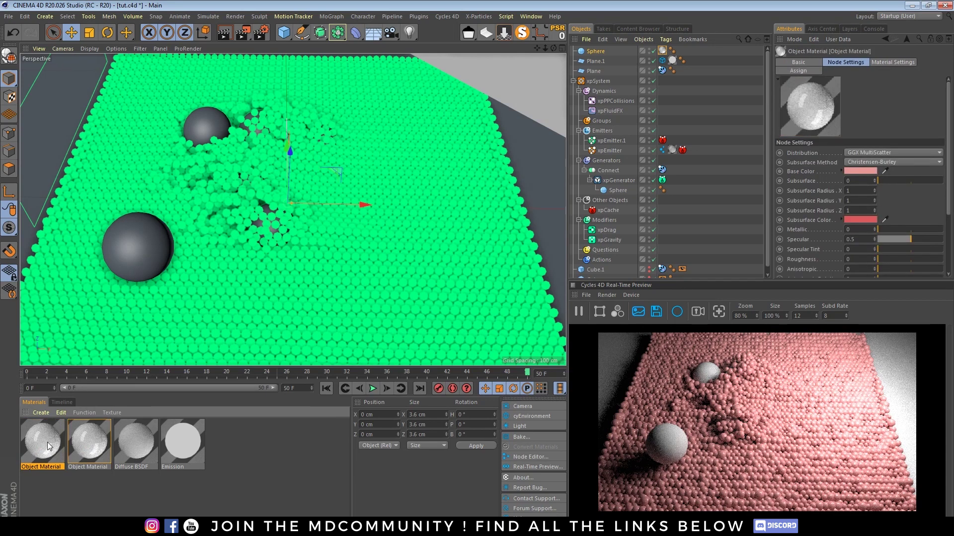
key(ctrl+v)
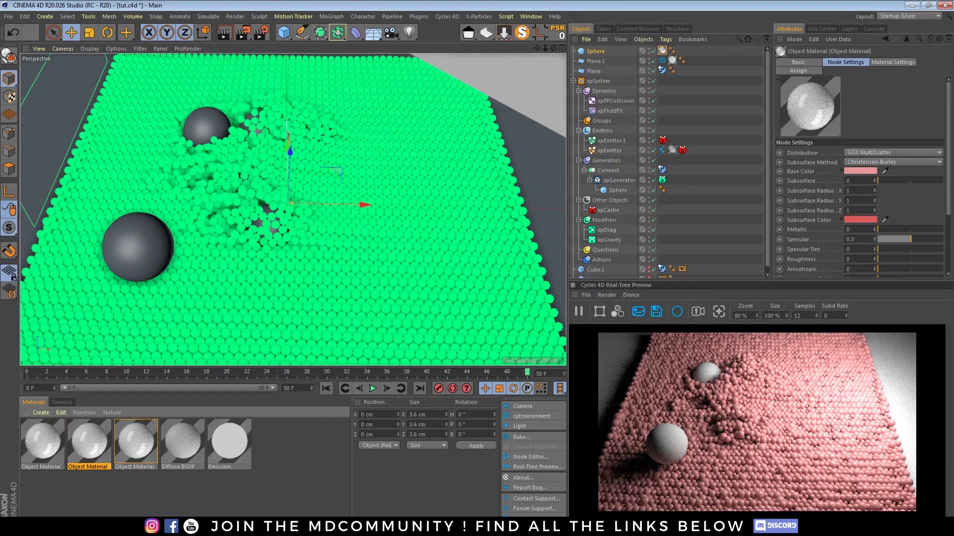
drag(910, 240, 897, 239)
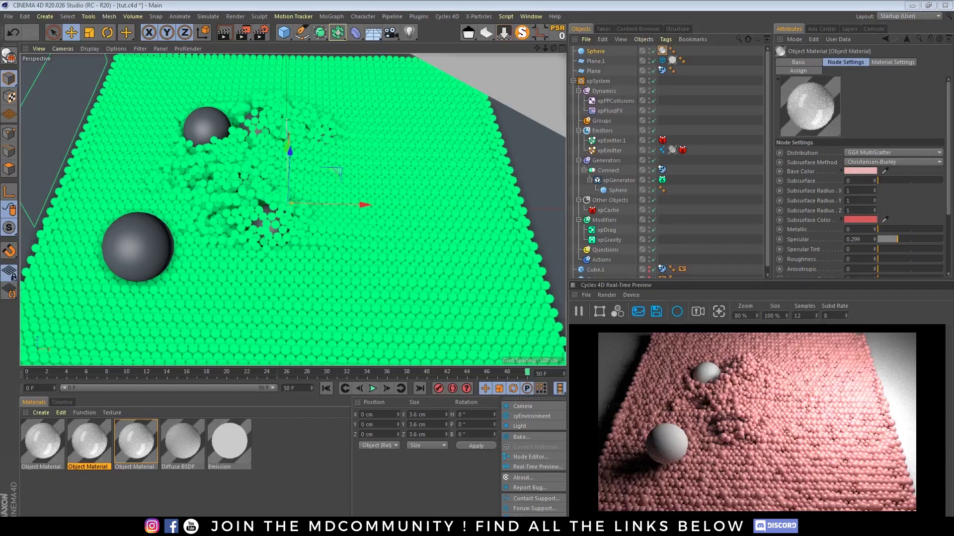
drag(877, 259, 910, 259)
Copy the Sphere into Sphere.1 and Sphere.2 and assign them the material variants.
click(54, 456)
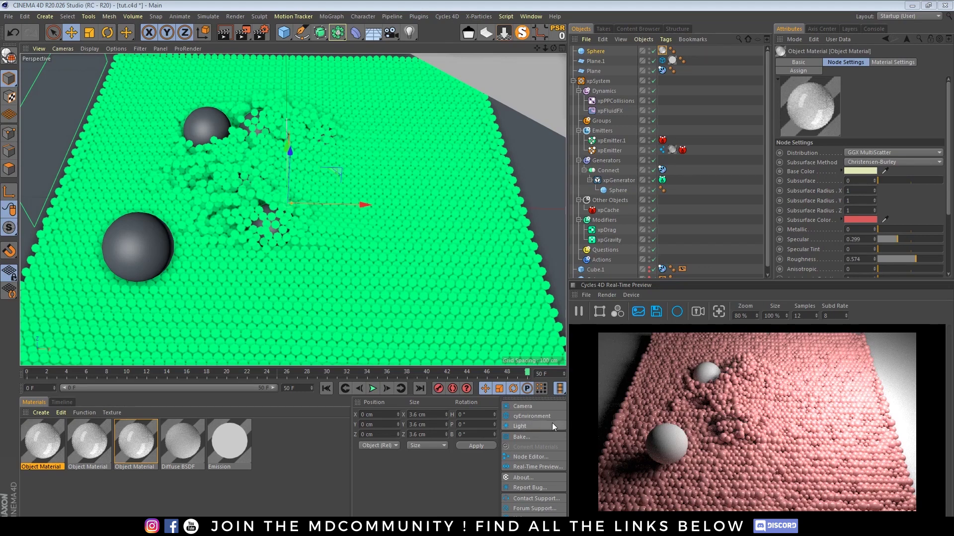
ctrl+drag(594, 52, 597, 49)
drag(86, 447, 664, 68)
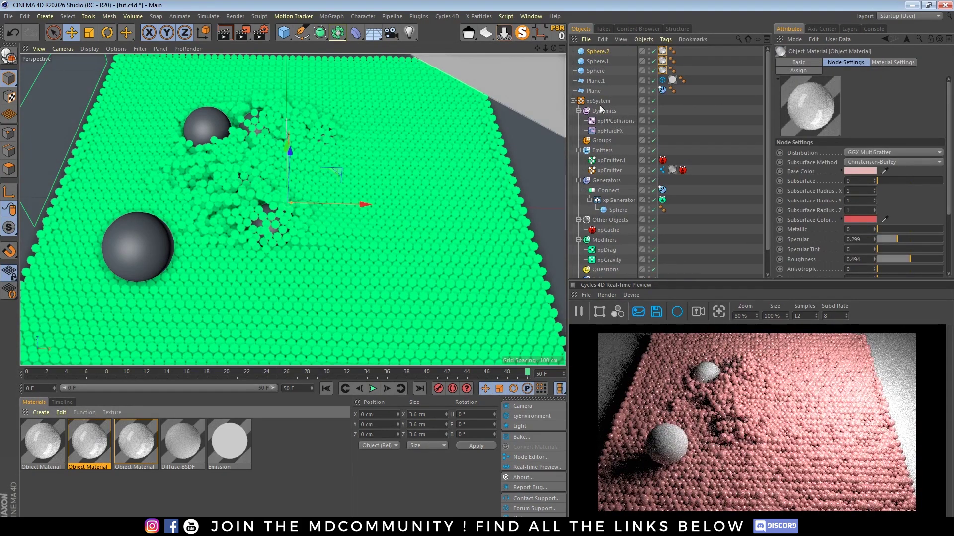
drag(89, 421, 668, 52)
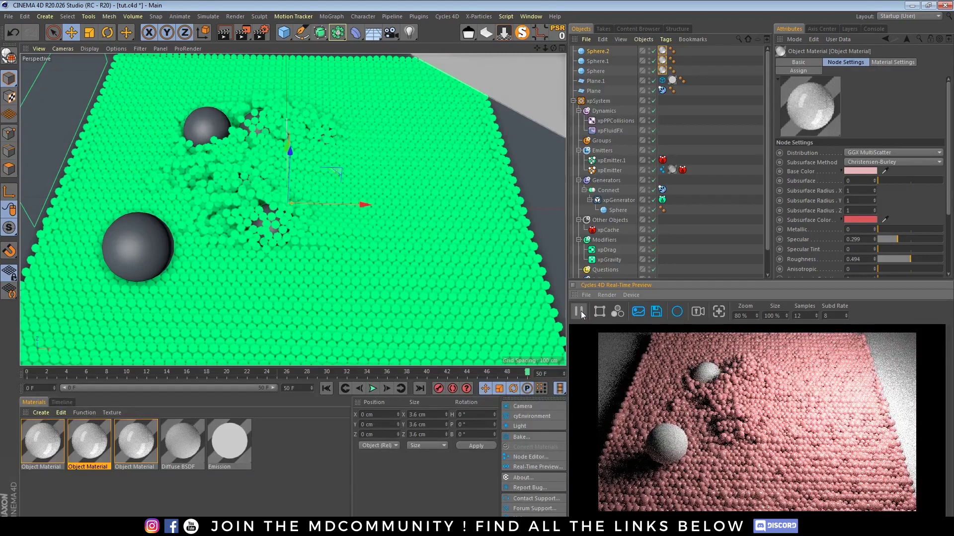
Add Sphere.1 and Sphere.2 to the Instance tag's Objects list and give all spheres 13 segments.
click(663, 170)
drag(604, 60, 876, 172)
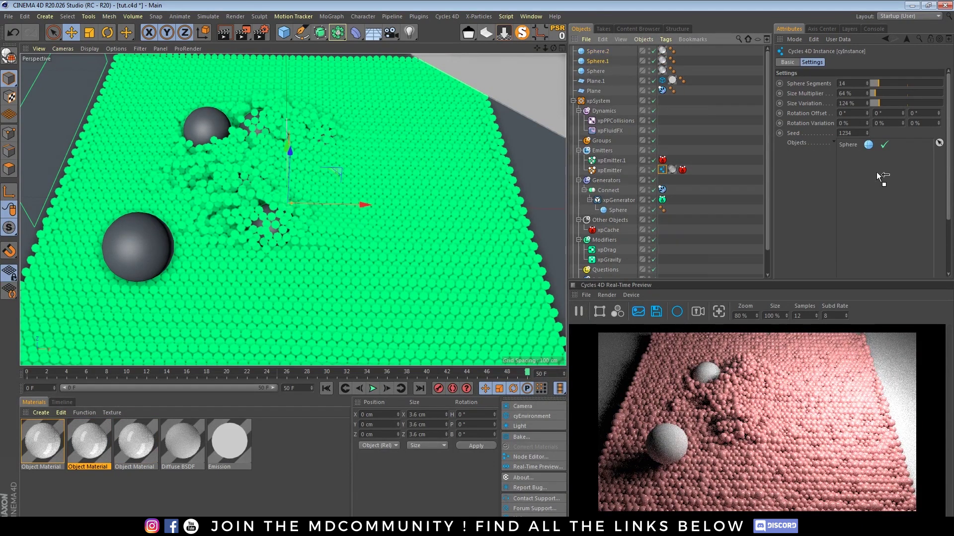
drag(603, 49, 881, 180)
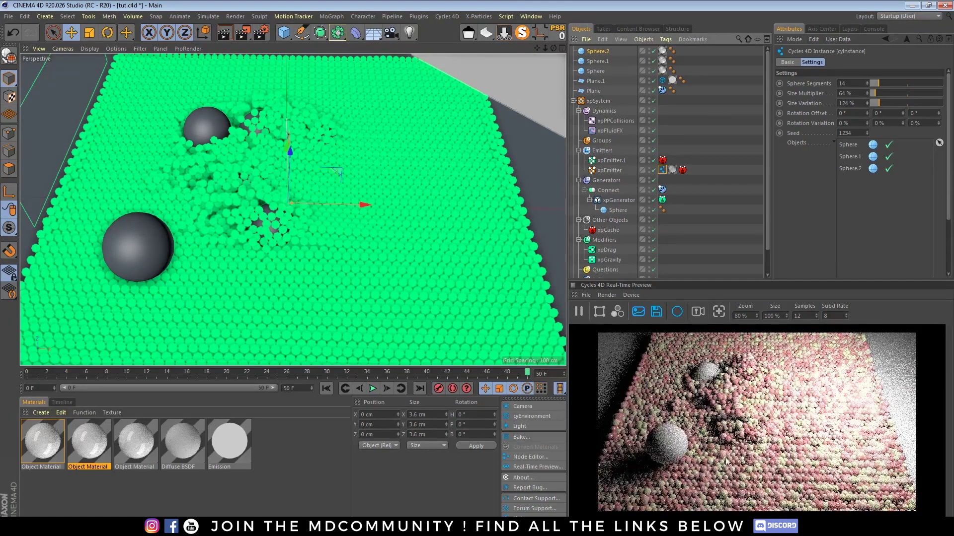
scroll(765, 486, up, 1)
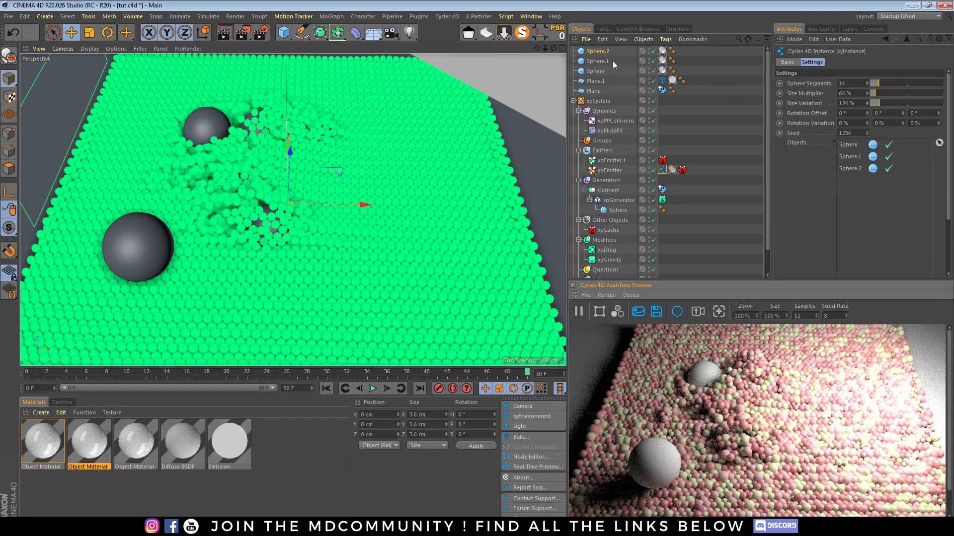
shift+click(598, 72)
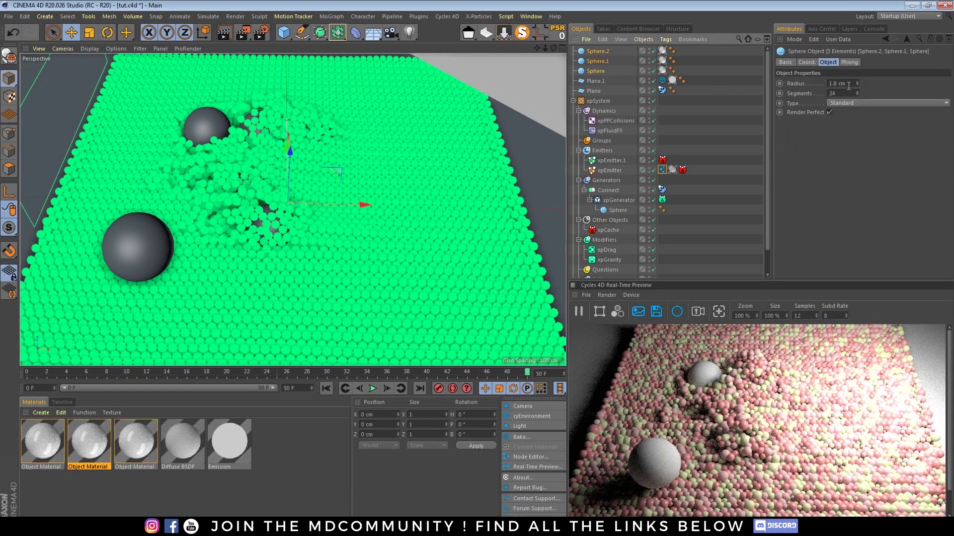
drag(856, 95, 856, 97)
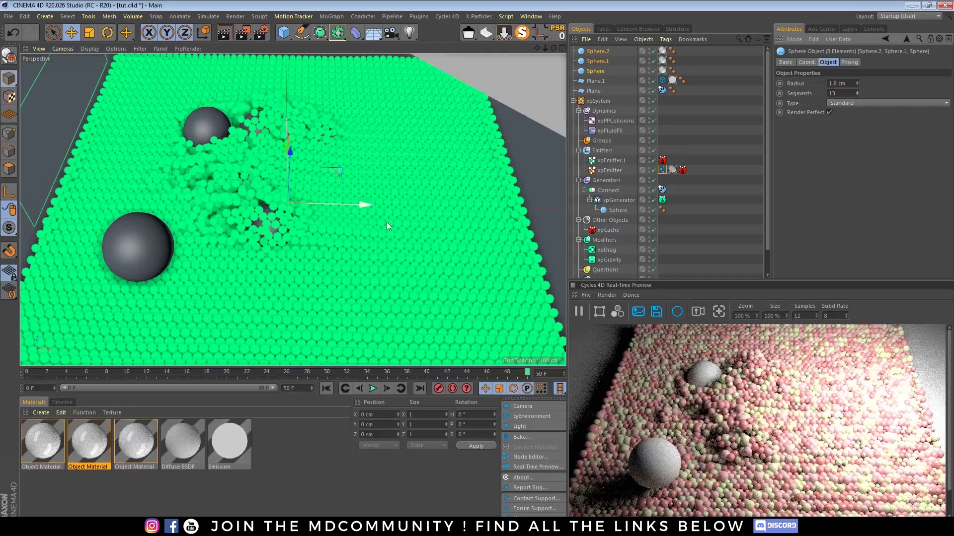
Play the simulation, stopping at frame 47, and inspect the enlarged render preview.
click(373, 389)
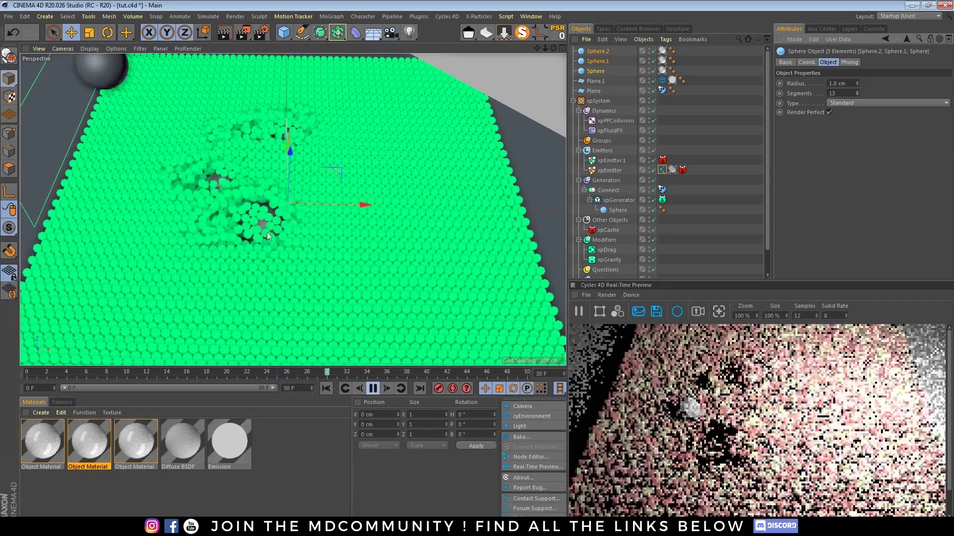
click(373, 389)
click(373, 389)
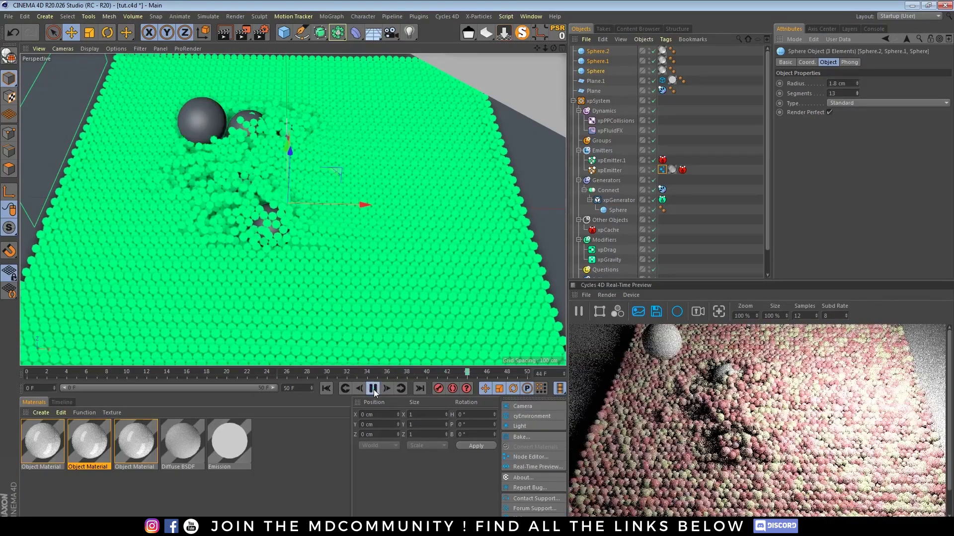
click(372, 389)
scroll(747, 404, up, 1)
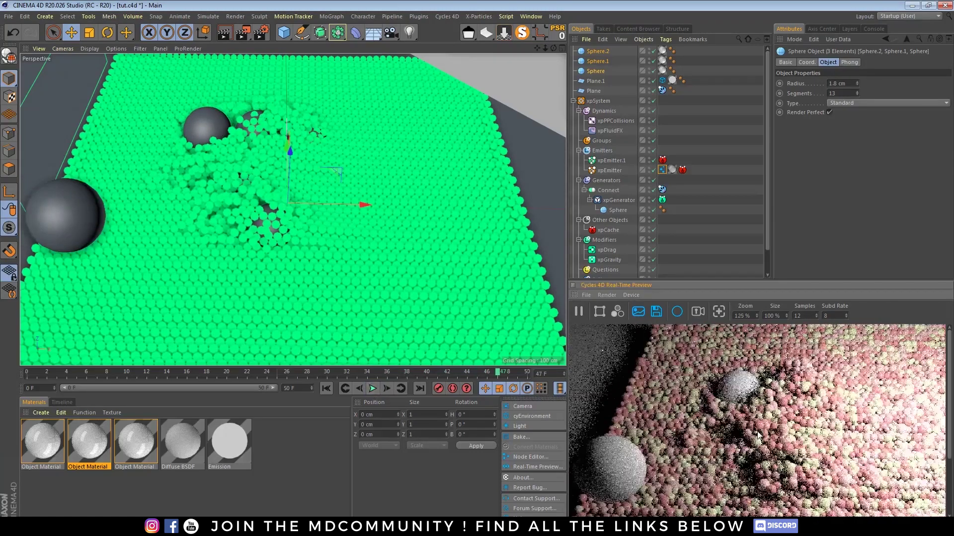
drag(825, 437, 775, 407)
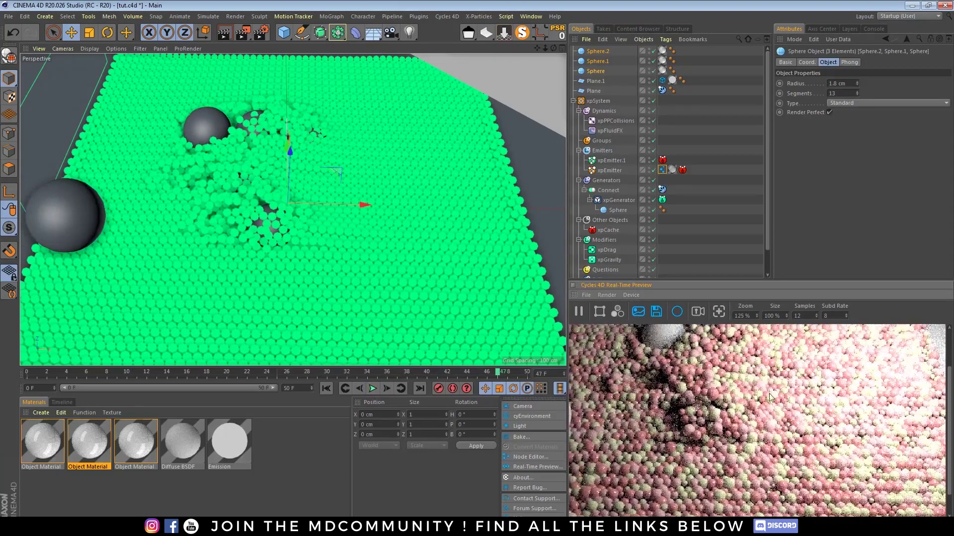
scroll(775, 408, down, 2)
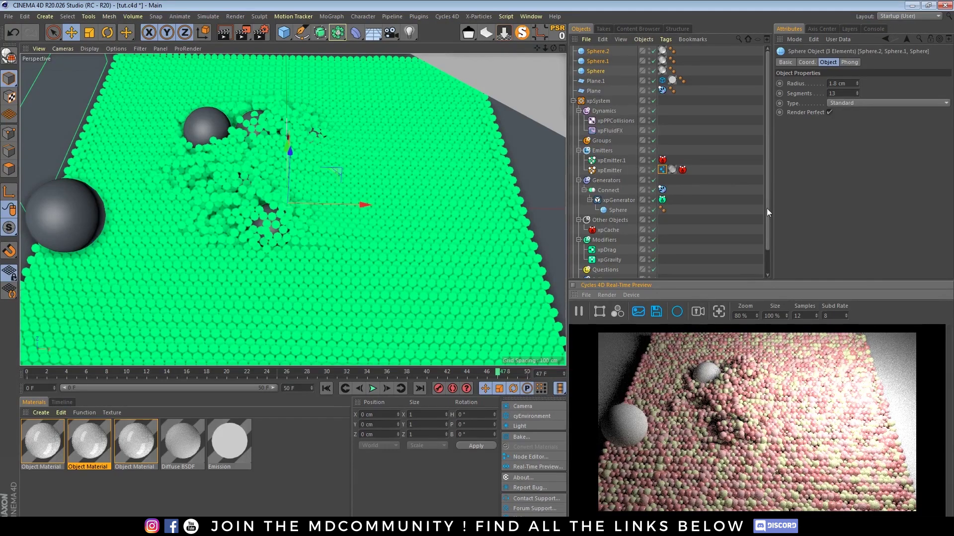
drag(766, 209, 770, 240)
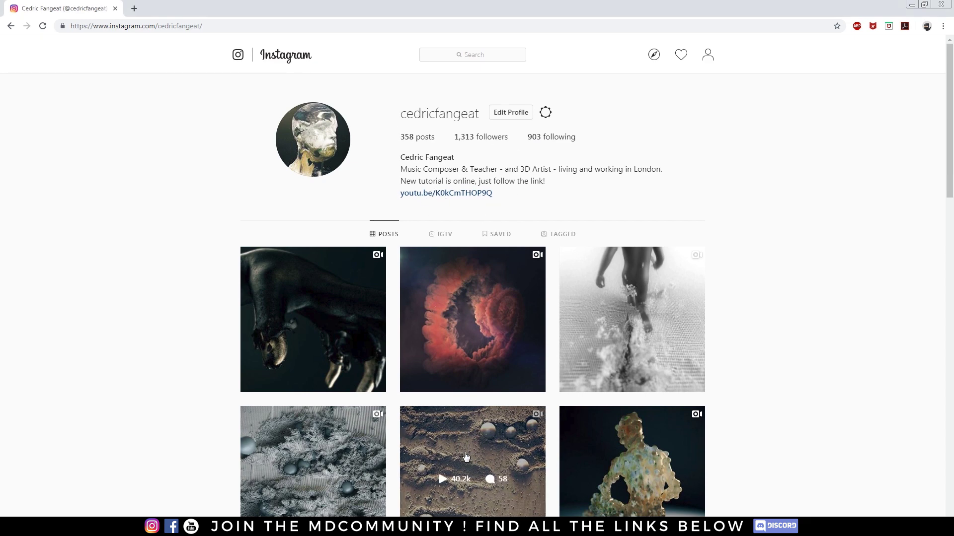
Play the videos of the fifth post and the grey particle post, returning to the profile grid.
click(472, 447)
click(389, 288)
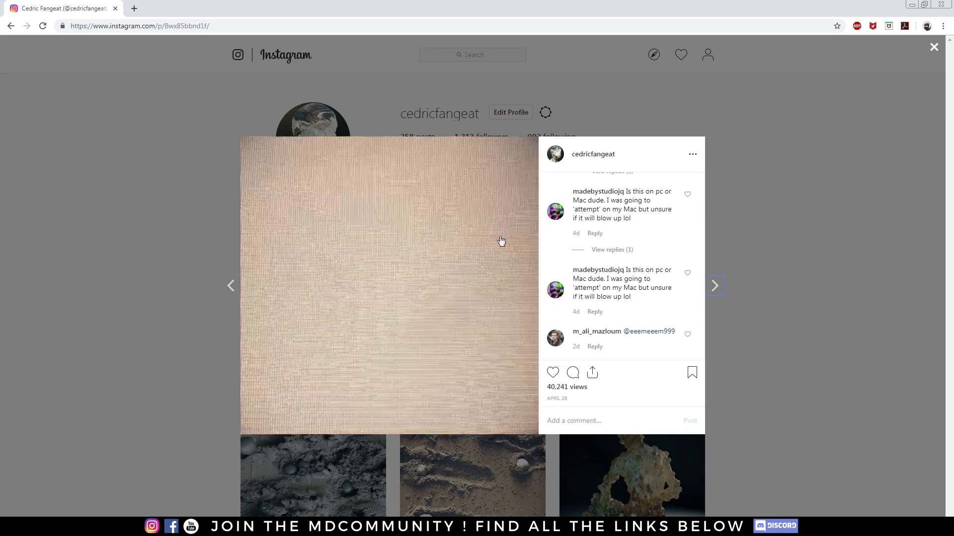
click(767, 271)
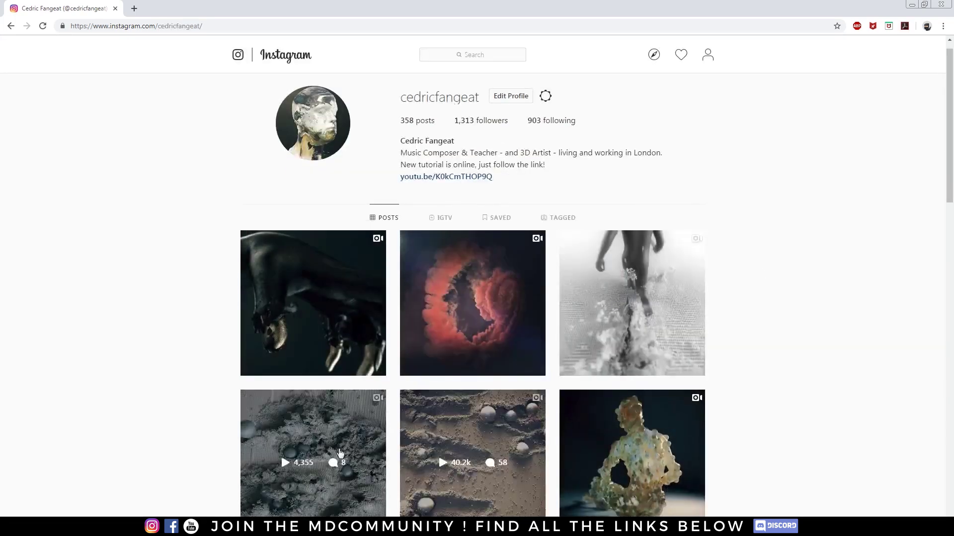
click(340, 449)
click(404, 285)
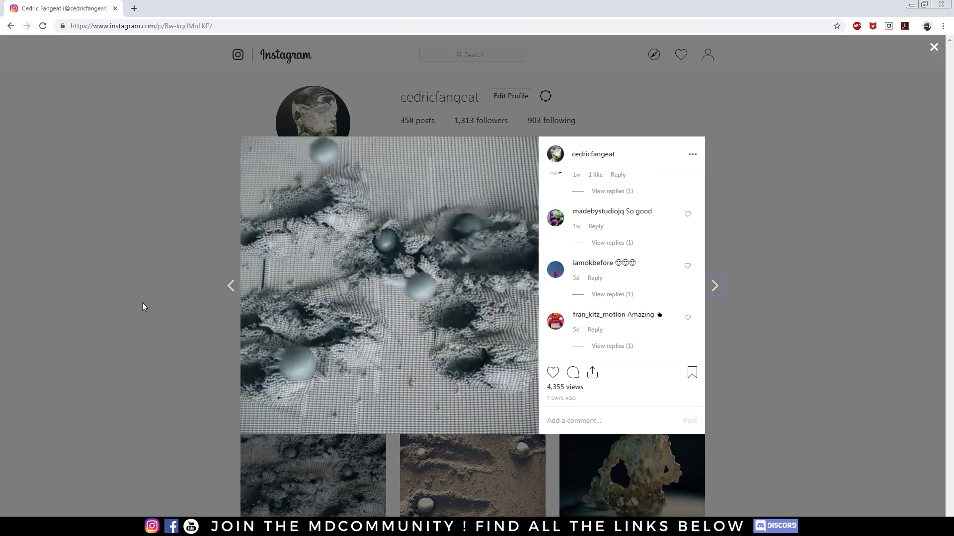
click(145, 293)
key(alt+Tab)
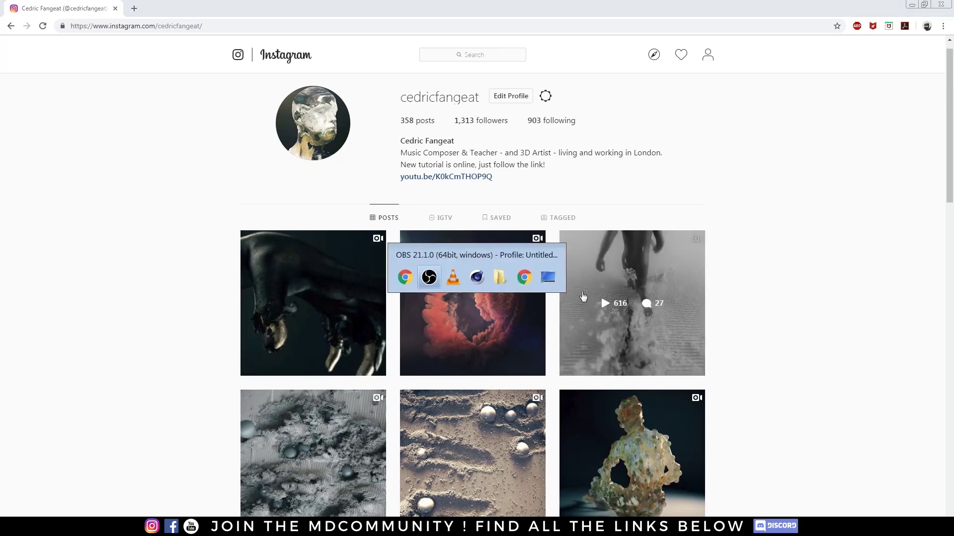
Watch the full-screen sand-walking animation in VLC, then switch back to Cinema 4D.
key(alt+Tab)
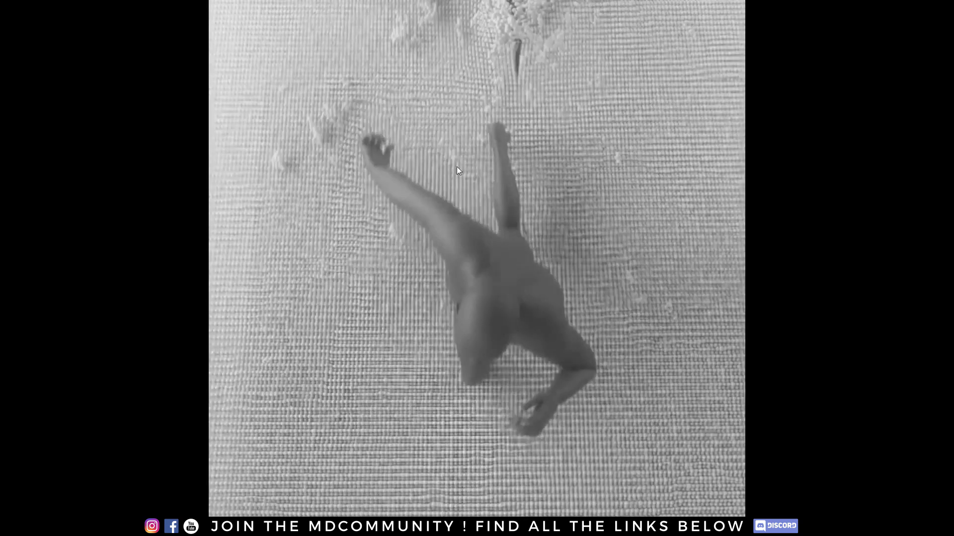
key(alt+Tab)
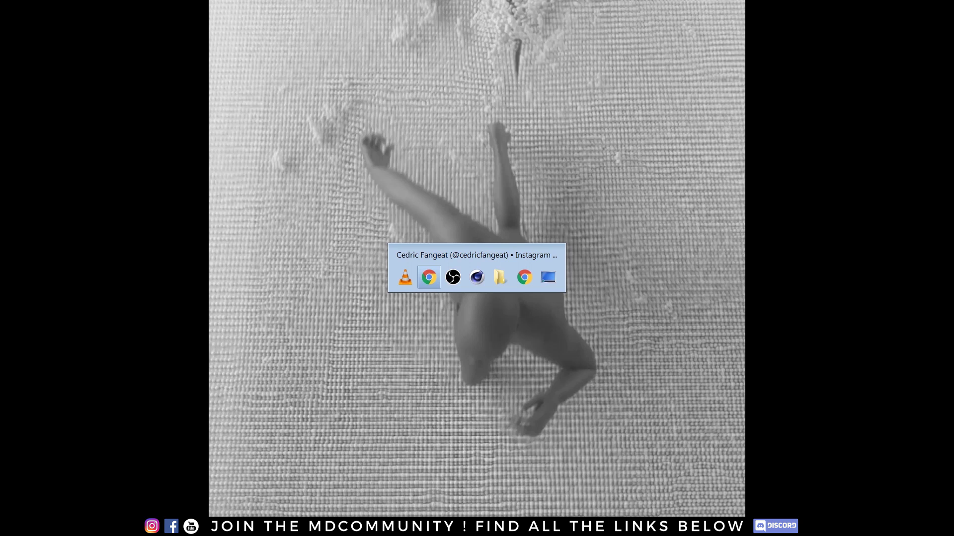
key(alt+Tab)
key(alt+Tab)
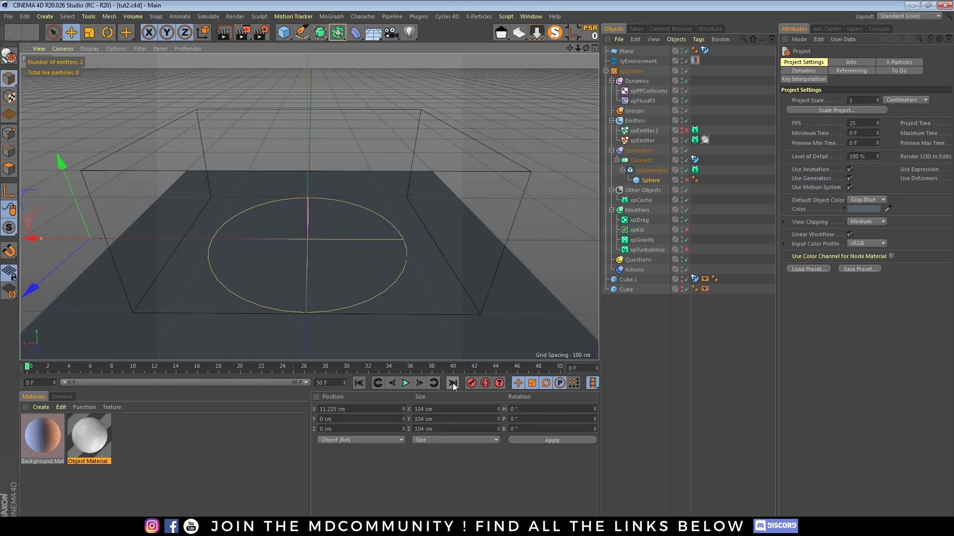
Step and play the simulation to frame 7, orbiting down onto the particle bed.
click(419, 383)
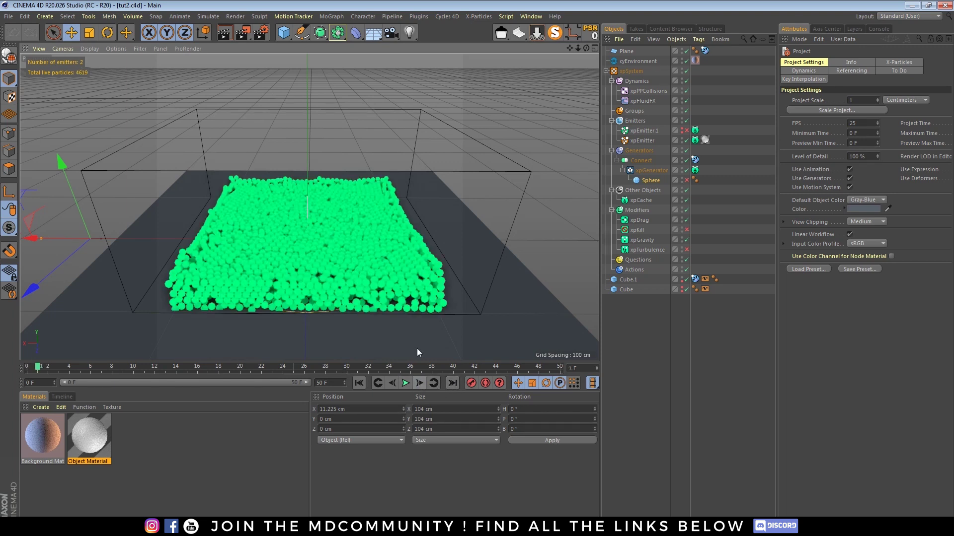
scroll(311, 262, up, 5)
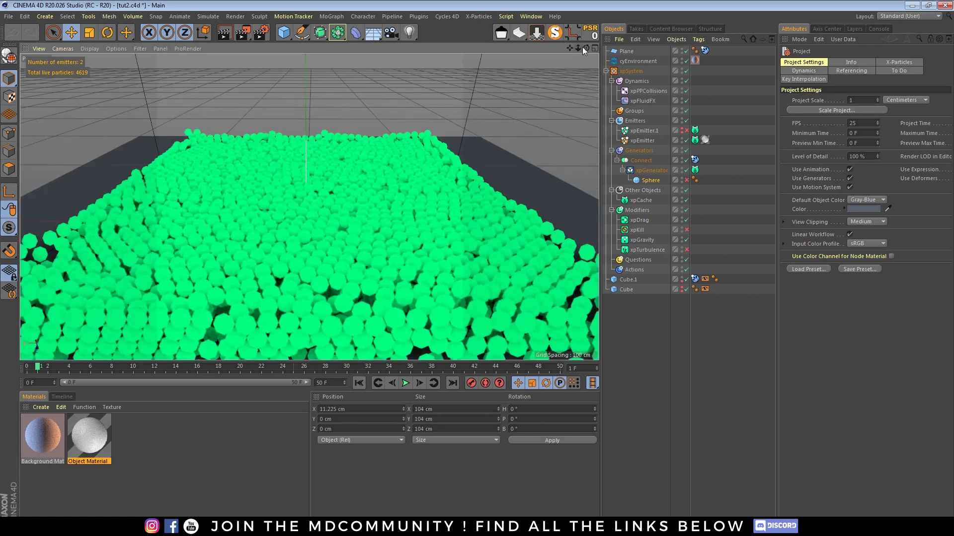
mouse_move(582, 47)
mouse_down()
mouse_move(582, 59)
mouse_move(582, 47)
mouse_up()
click(405, 384)
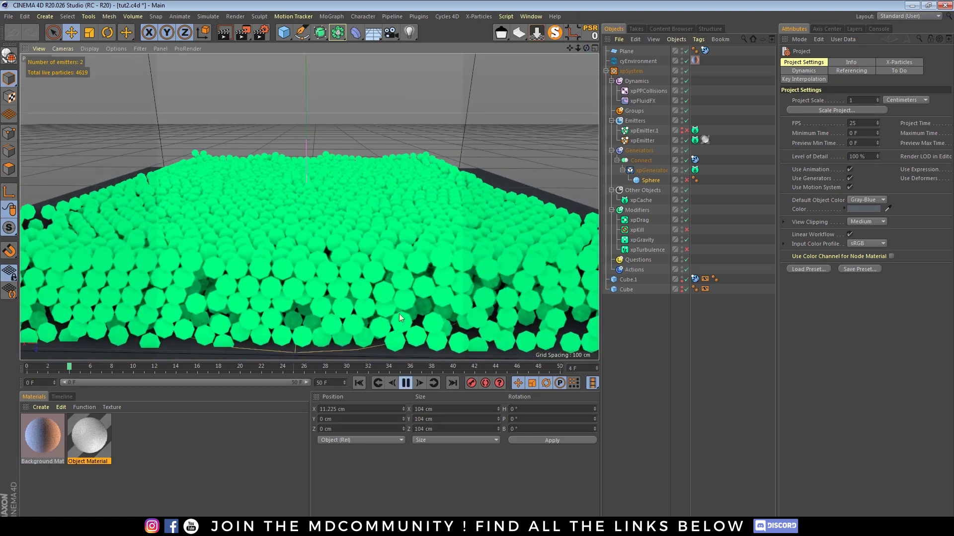
click(405, 383)
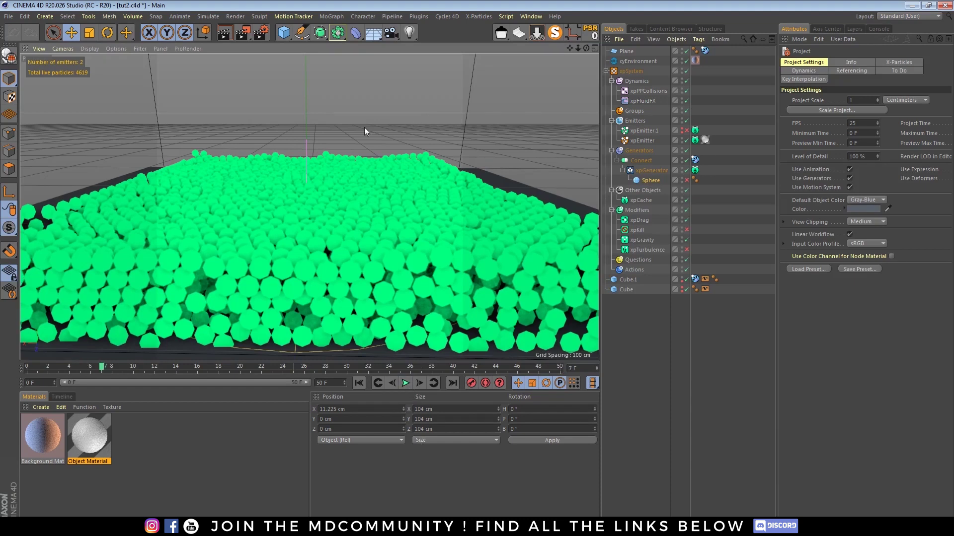
drag(586, 47, 567, 65)
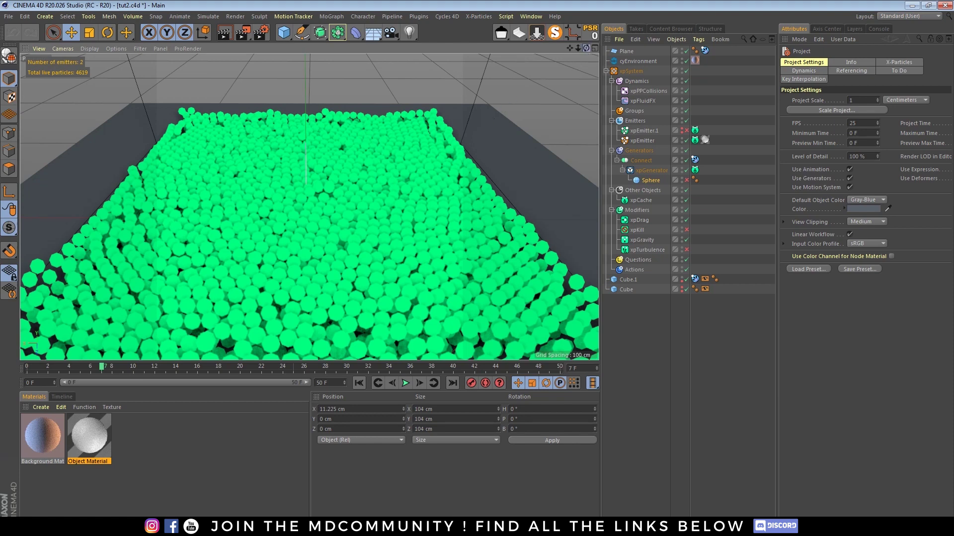
drag(586, 48, 589, 57)
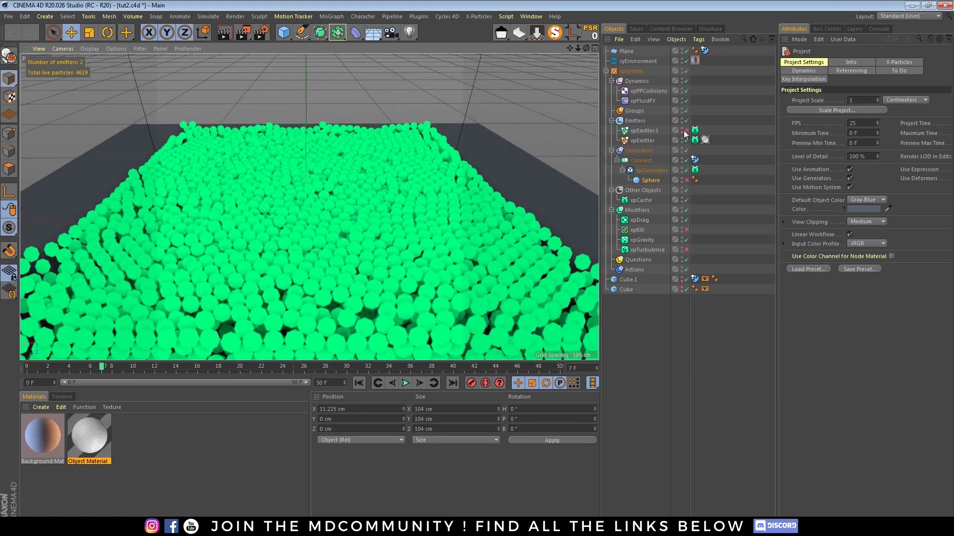
Enable xpEmitter.1 and the Sphere object, then replay the simulation from frame 0.
click(686, 130)
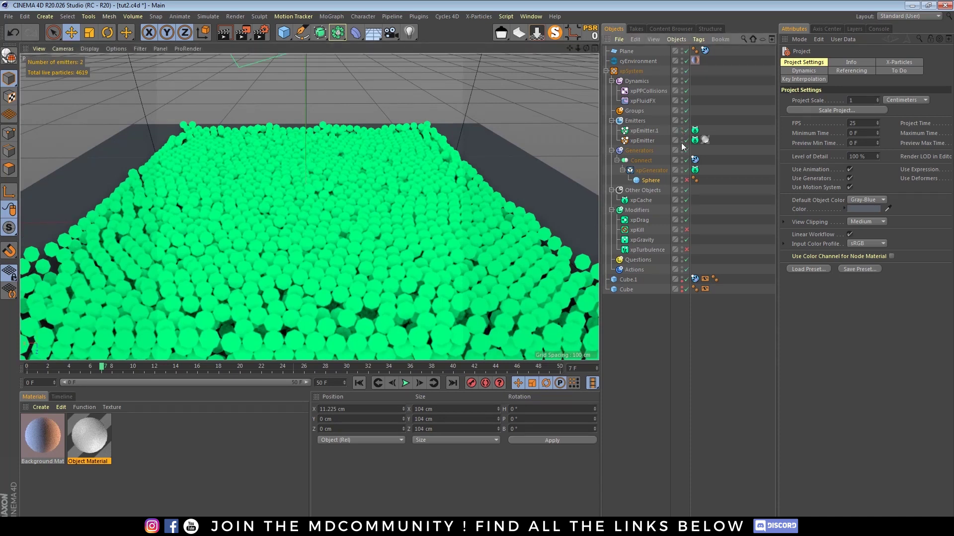
click(686, 179)
click(357, 383)
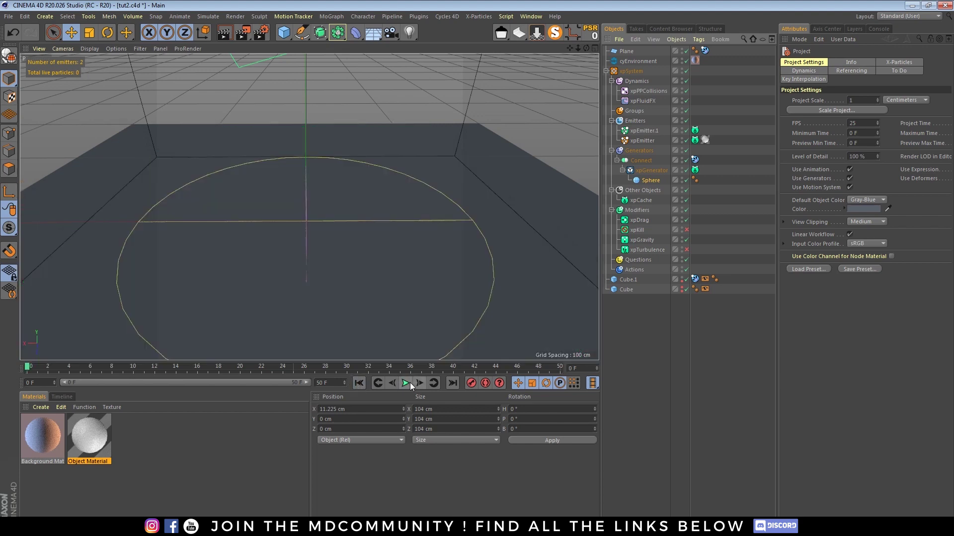
click(410, 383)
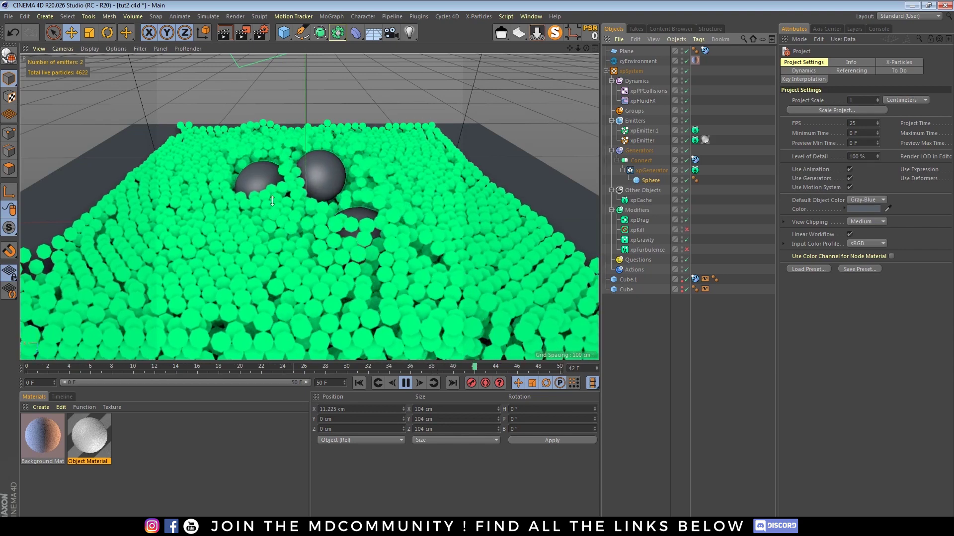
Pause, disable xpEmitter.1 and xpGenerator, and reset to frame 0 with xpEmitter selected.
click(406, 382)
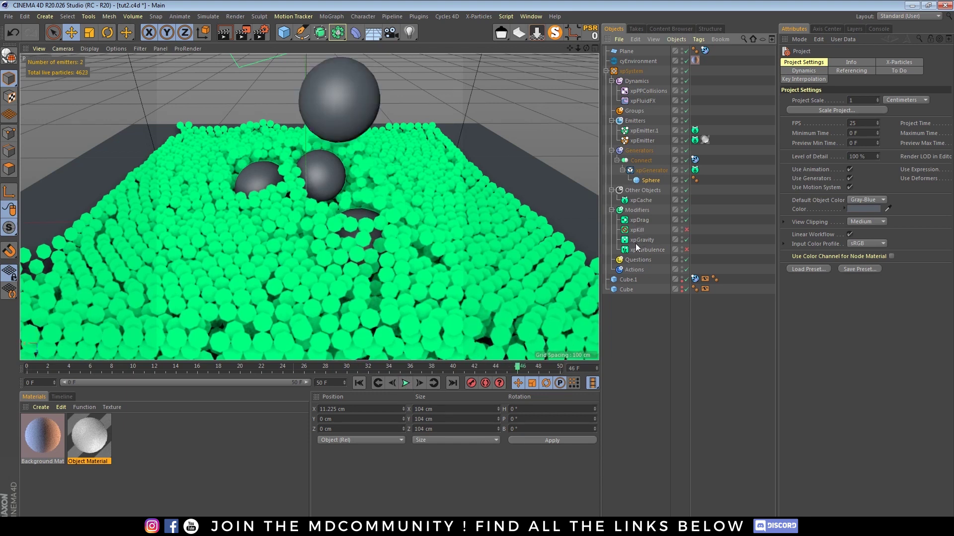
click(686, 130)
click(686, 171)
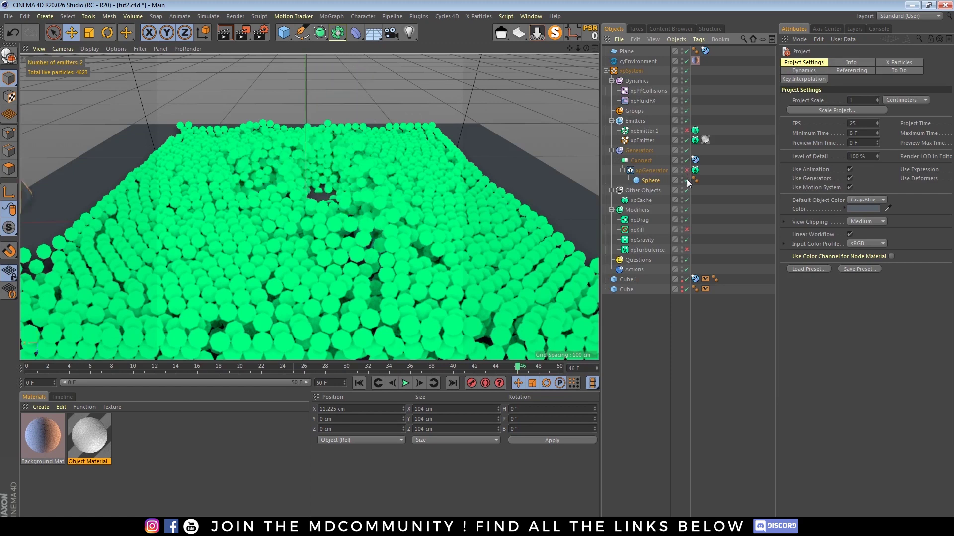
click(360, 384)
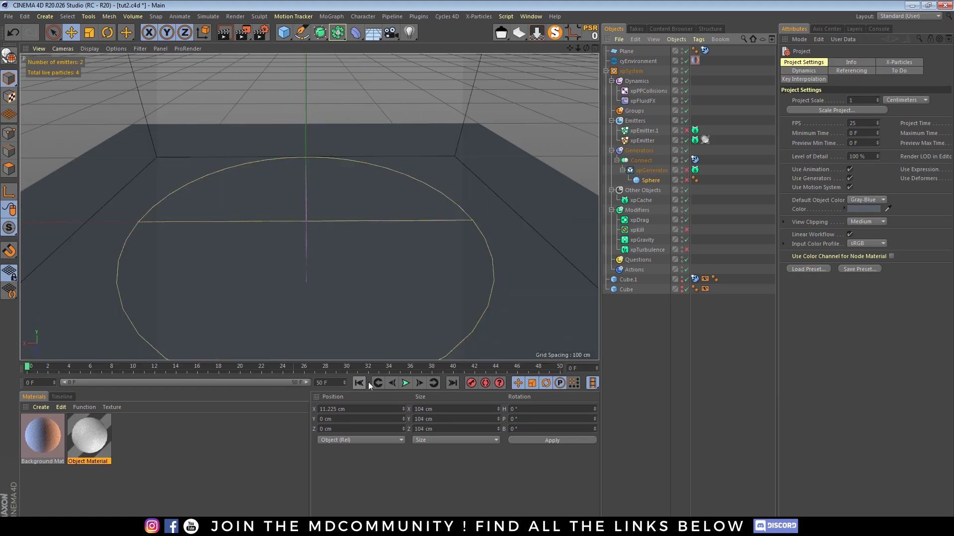
click(419, 383)
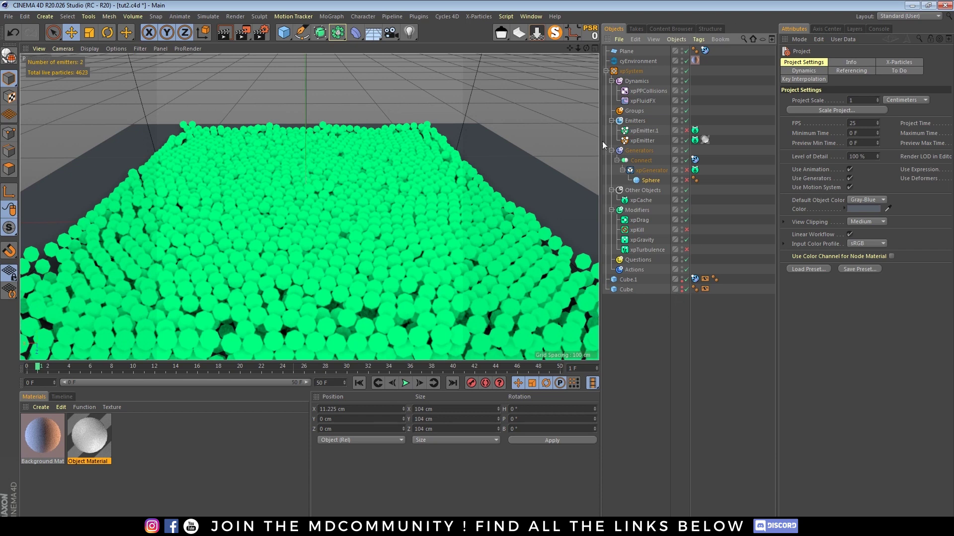
click(651, 141)
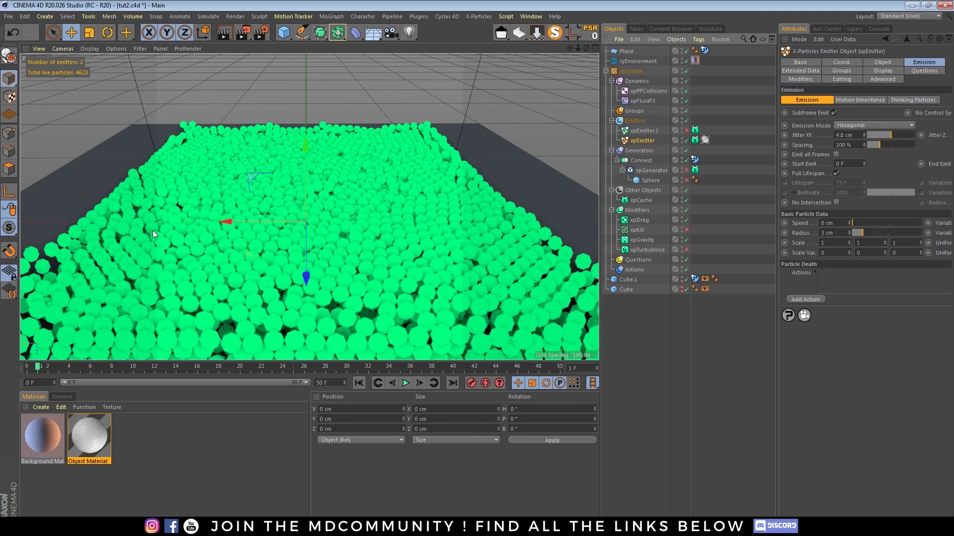
Level the view, show xpEmitter's Object > Initial State settings, and rewind to frame 0.
mouse_move(585, 46)
mouse_down()
mouse_move(586, 85)
mouse_move(585, 50)
mouse_up()
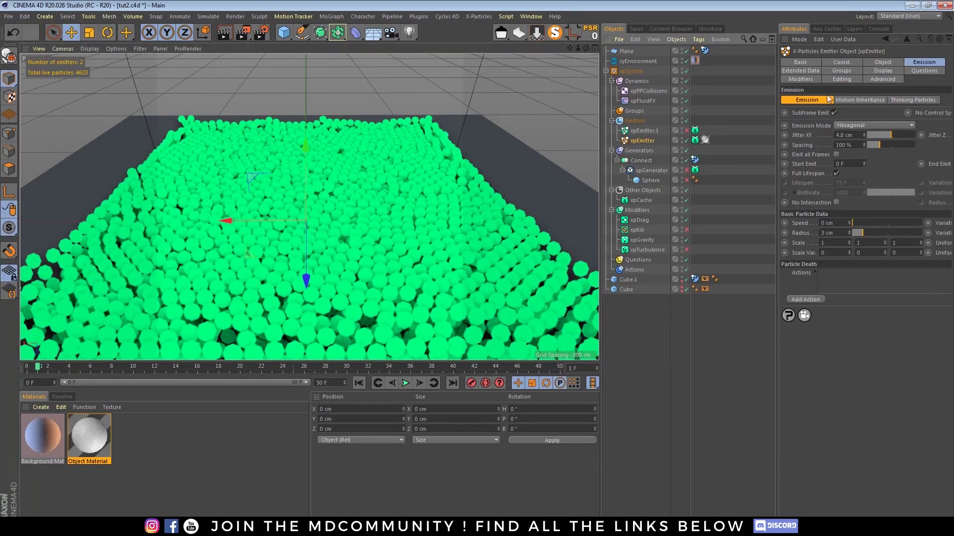
click(889, 61)
click(867, 99)
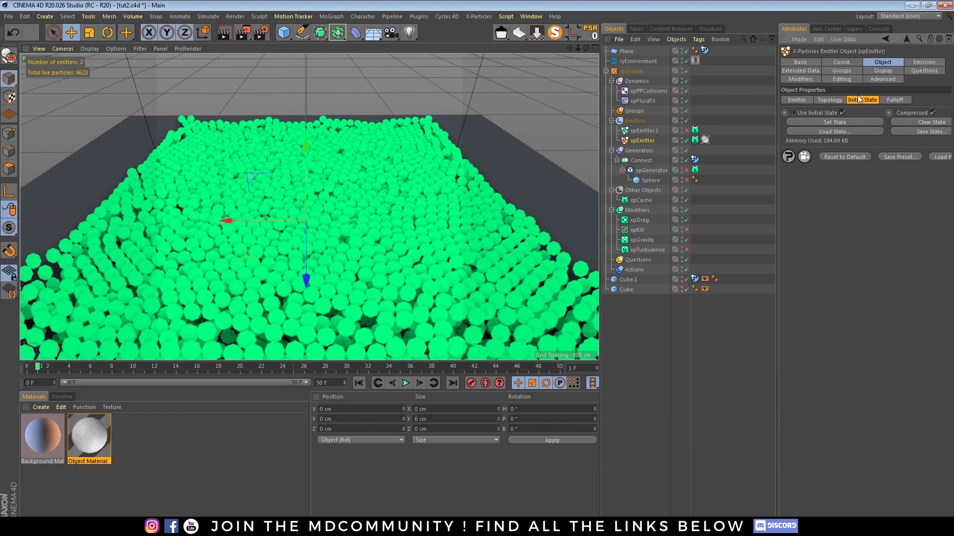
click(358, 383)
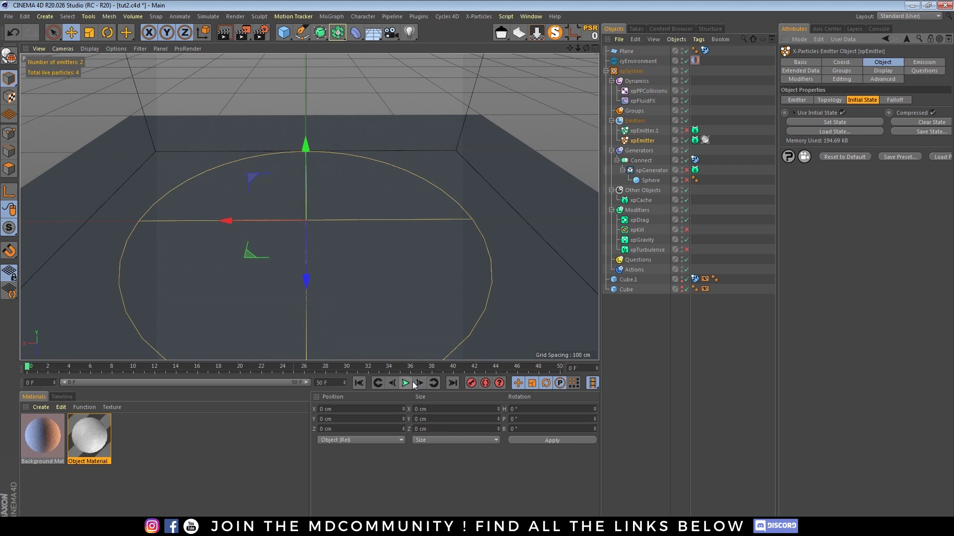
Run Clear State on xpEmitter, freeing memory to 0 B, then disable xpDrag and xpGravity.
click(641, 141)
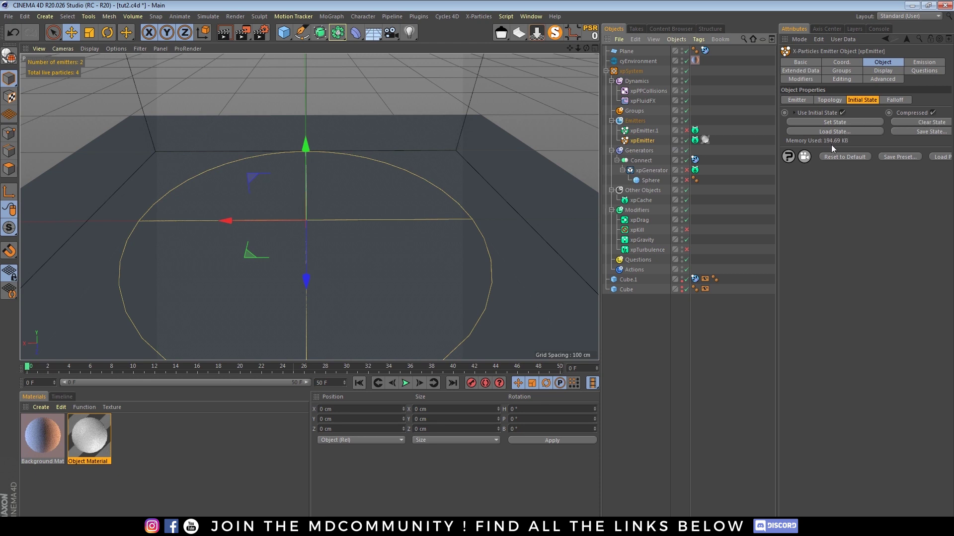
click(925, 122)
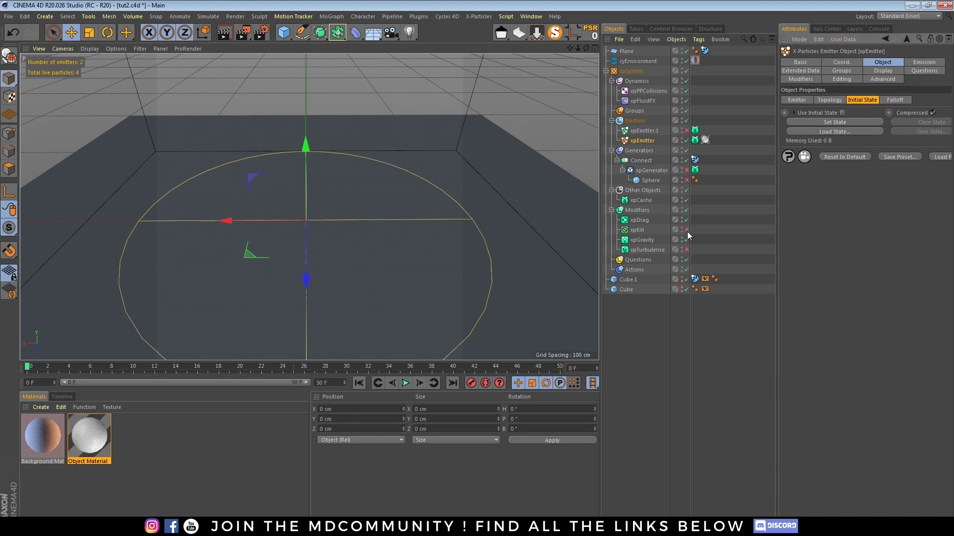
drag(686, 220, 669, 248)
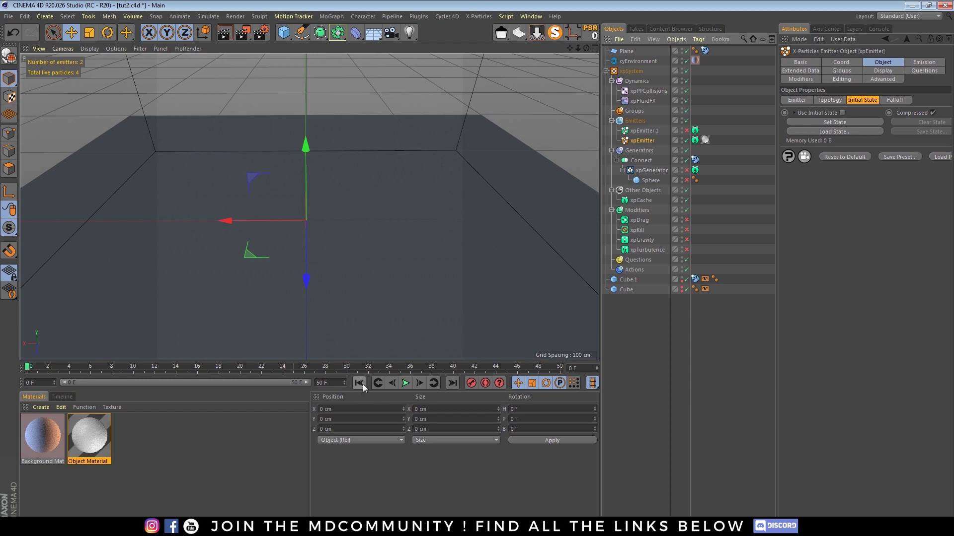
Frame the whole particle box in a low frontal view and rewind to frame 0.
click(405, 383)
click(406, 383)
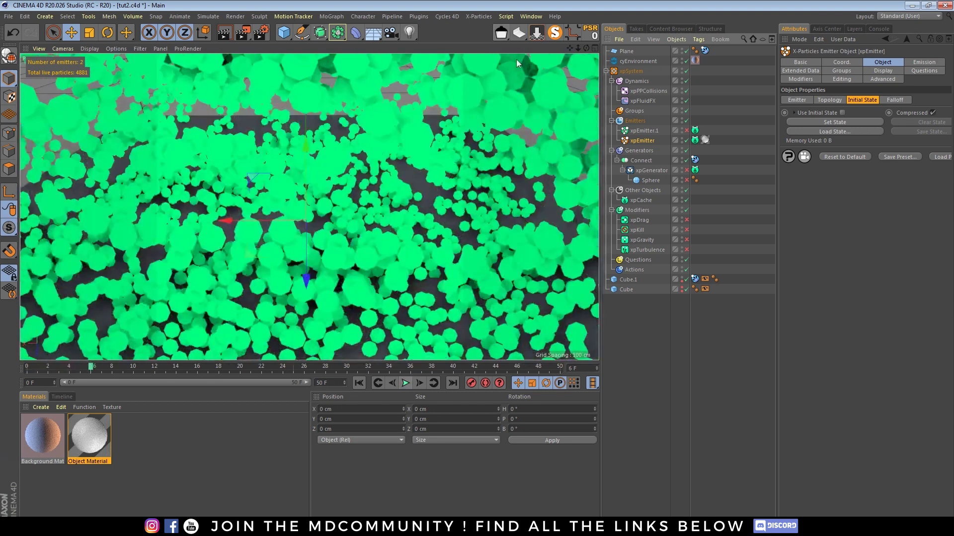
drag(577, 48, 516, 49)
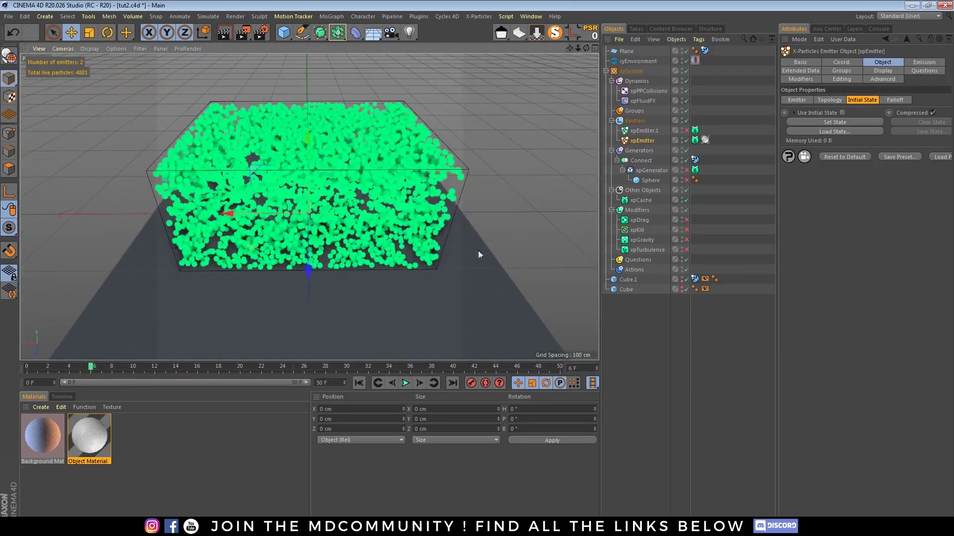
drag(585, 47, 565, 101)
click(360, 383)
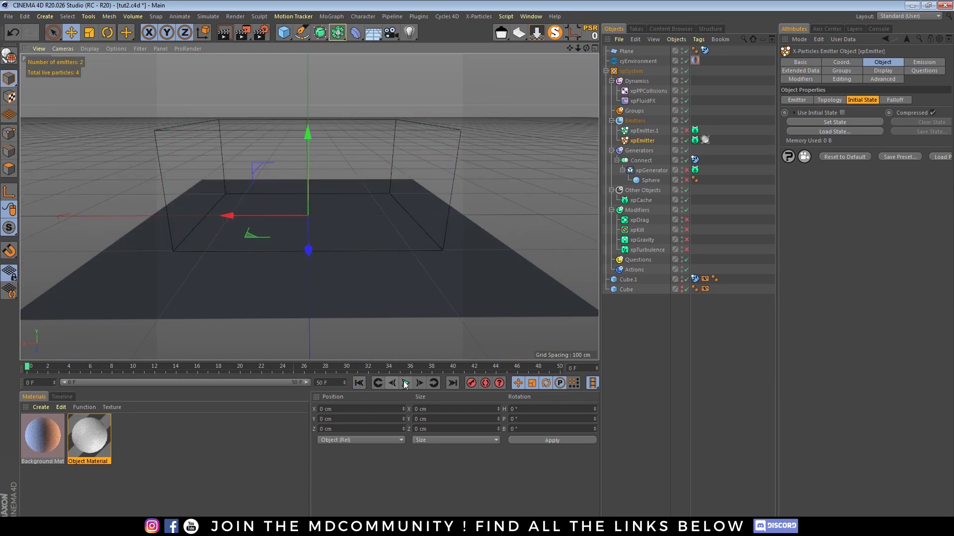
Re-enable xpDrag and replay the simulation until the green particles settle into a bed.
click(686, 220)
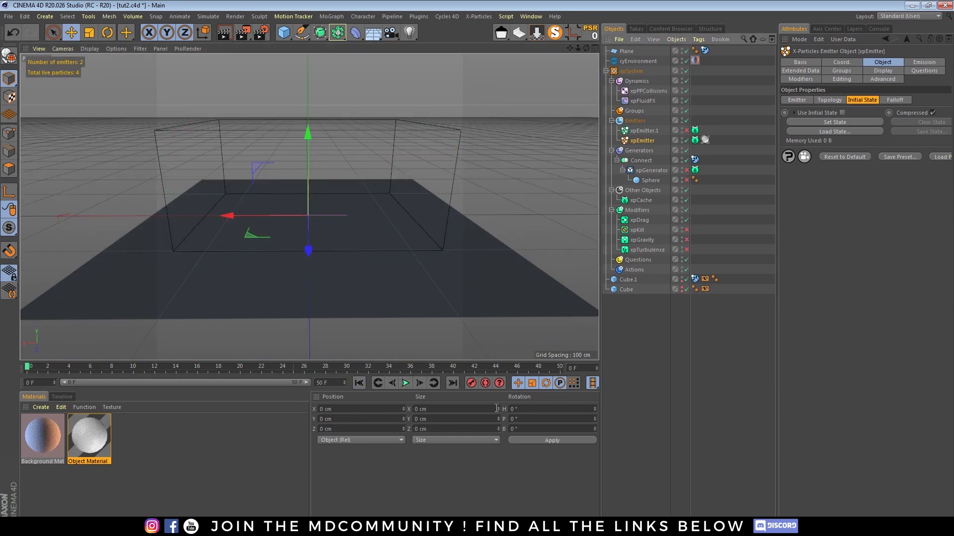
click(404, 383)
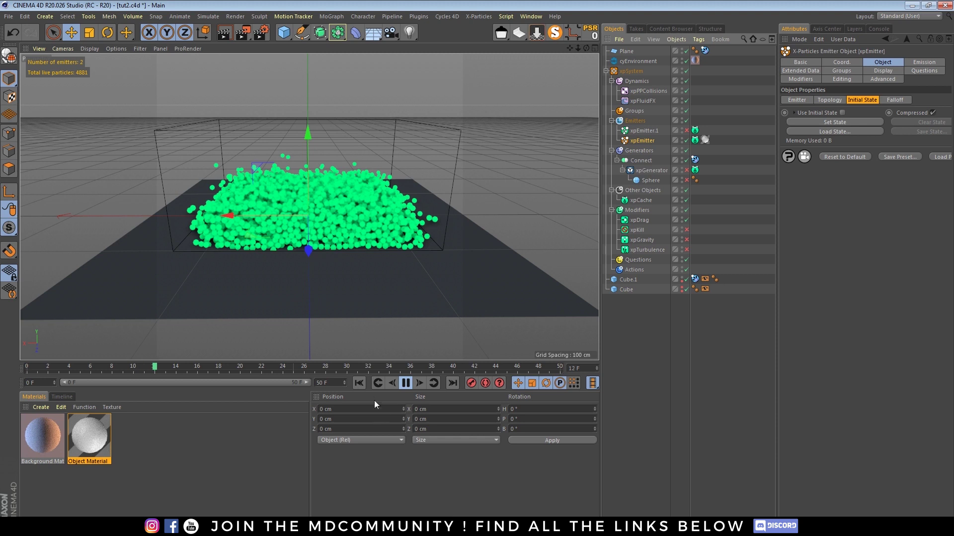
click(406, 383)
click(363, 382)
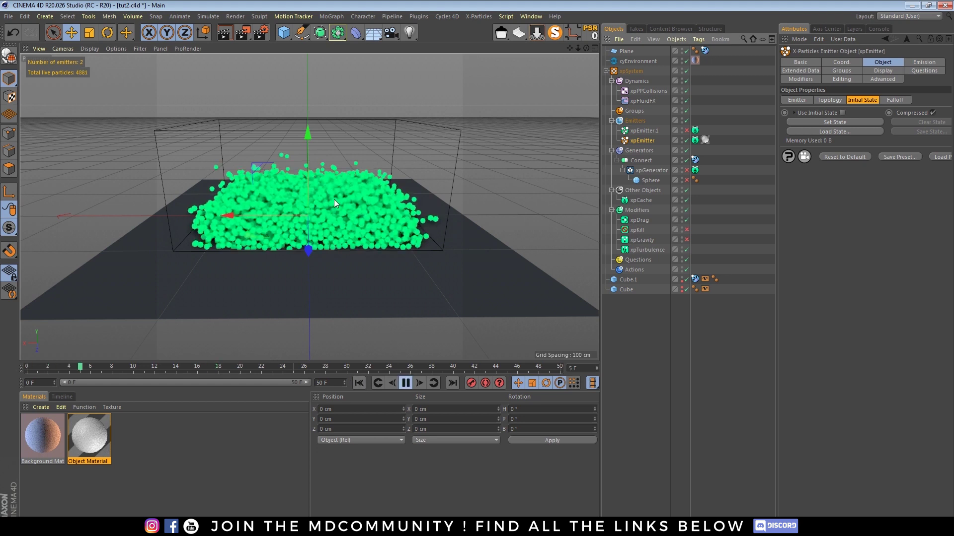
click(405, 383)
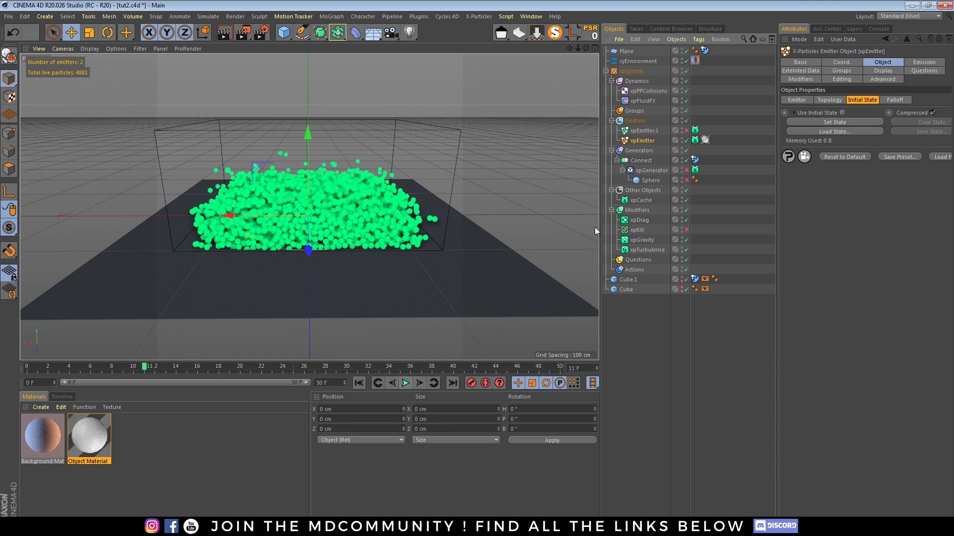
click(407, 383)
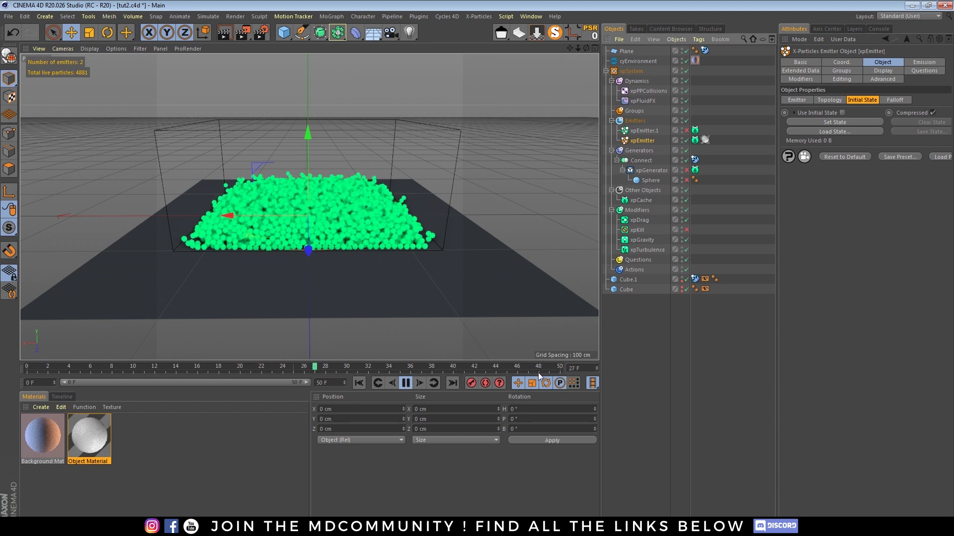
click(406, 383)
Store the settled 4,881-particle bed as the emitter's initial state and disable xpTurbulence.
scroll(333, 183, up, 4)
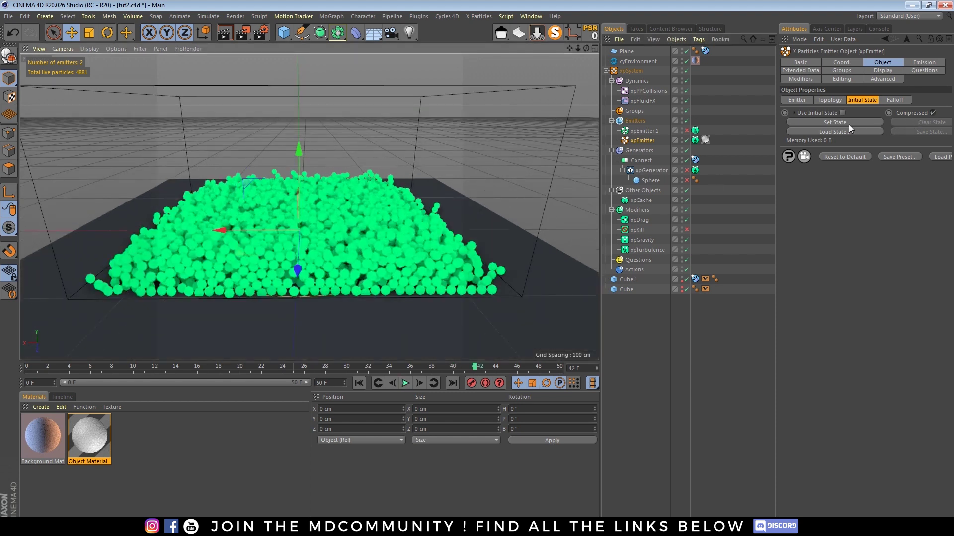
click(836, 123)
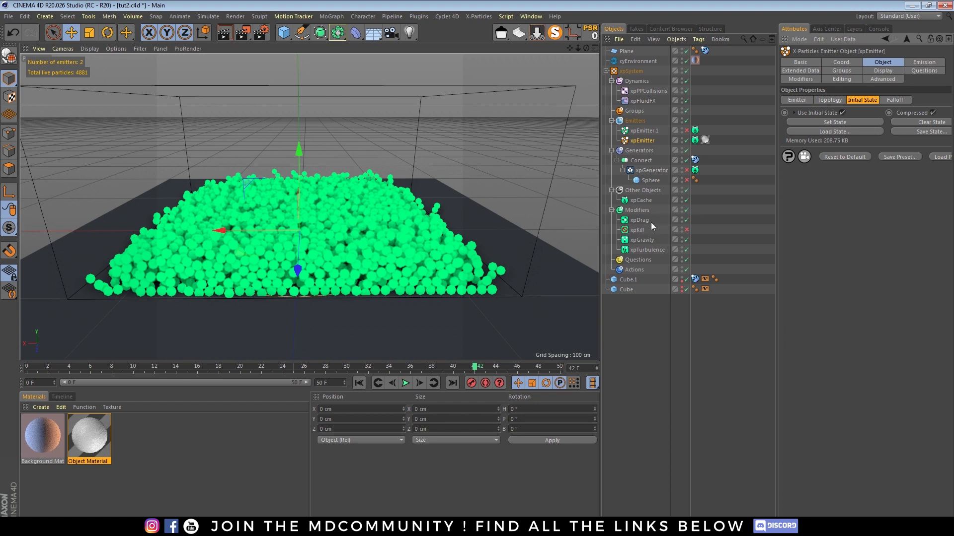
click(687, 250)
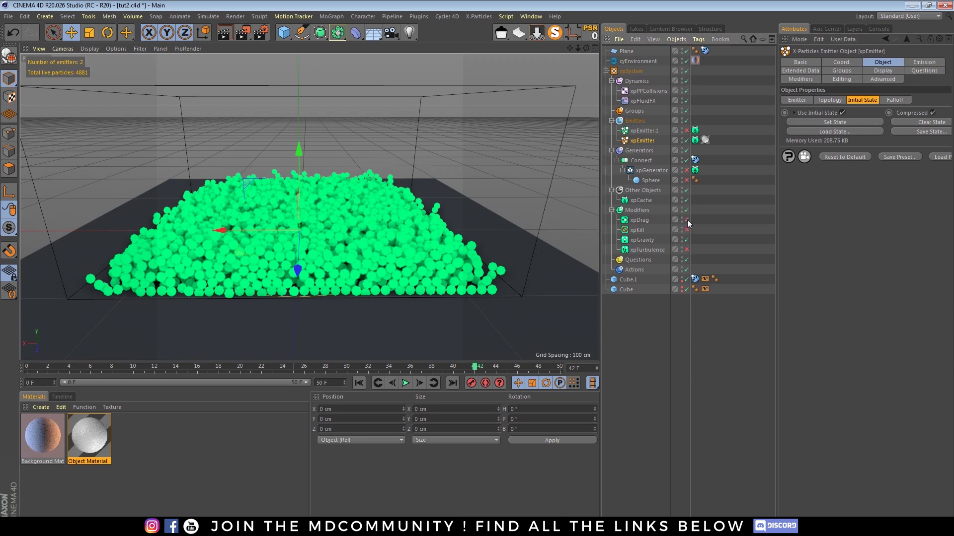
Replay from frame 0 to confirm the simulation starts from the stored 4,881-particle green bed.
click(359, 383)
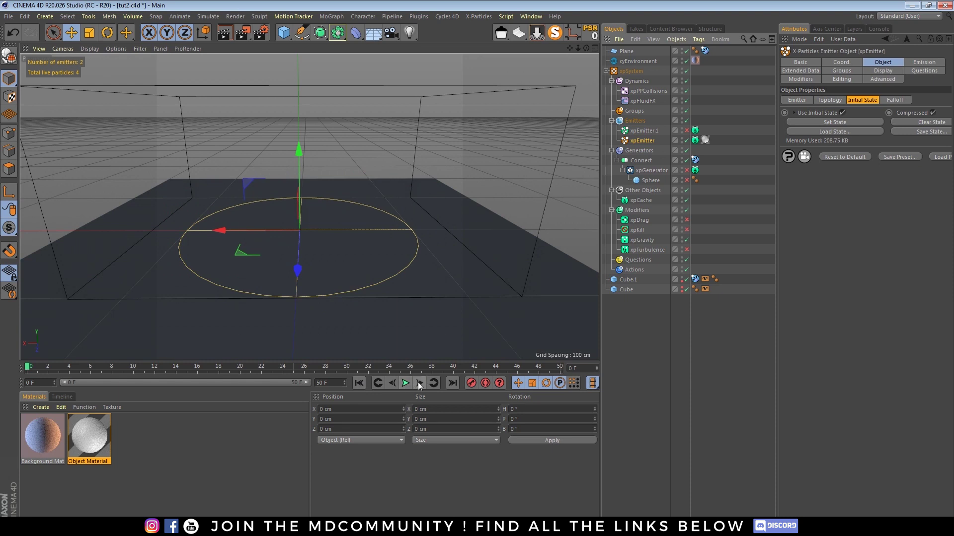
click(418, 383)
click(419, 383)
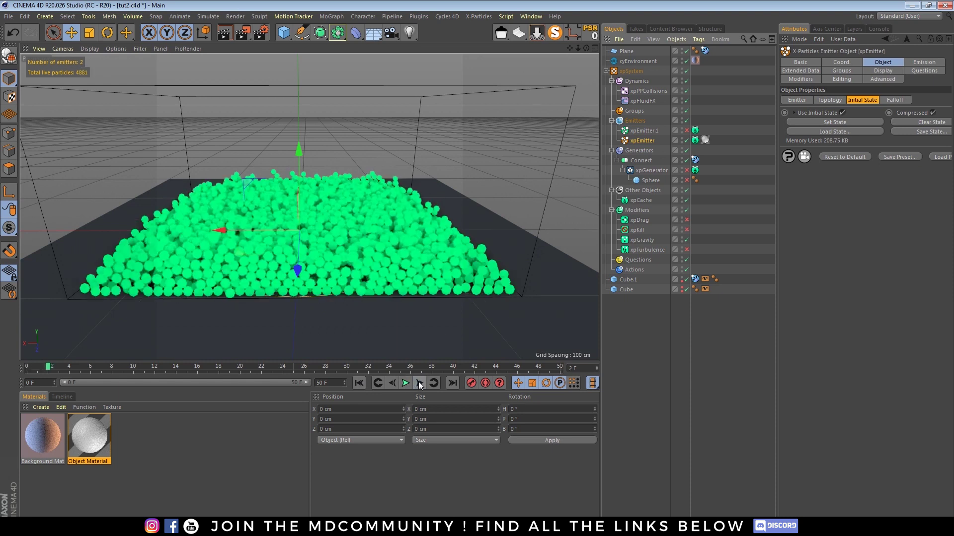
click(405, 383)
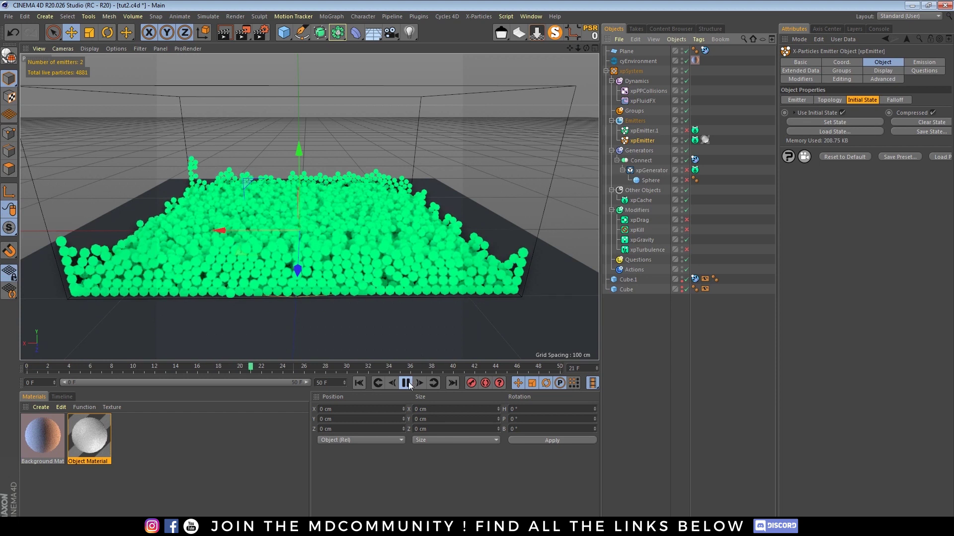
click(359, 383)
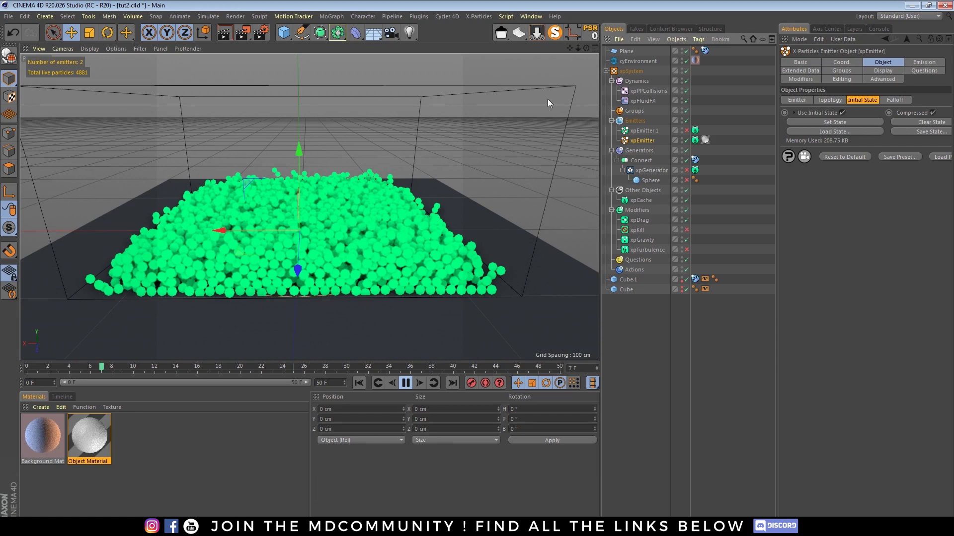
scroll(251, 252, up, 2)
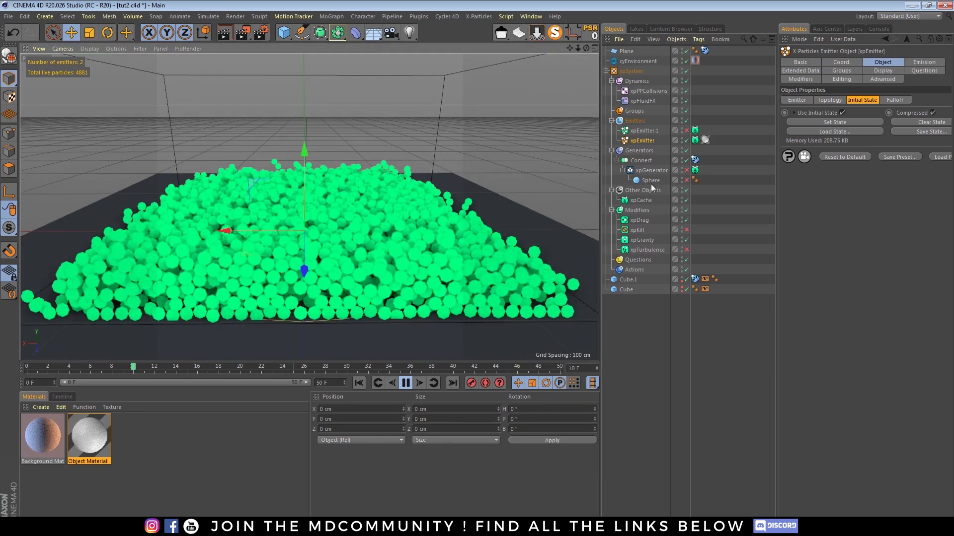
Lower xpDrag's Force Multiplier to 65% and pause playback at frame 35.
click(643, 220)
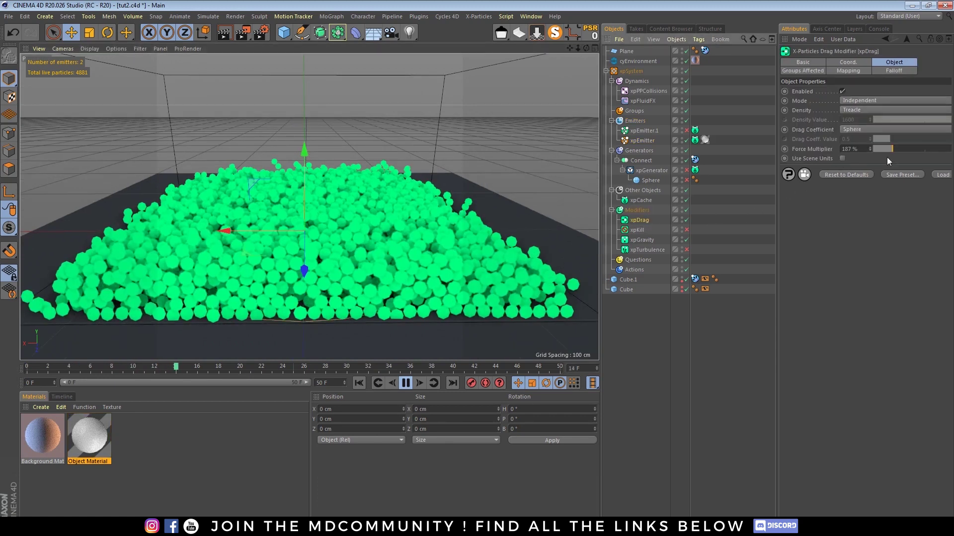
drag(882, 149, 880, 148)
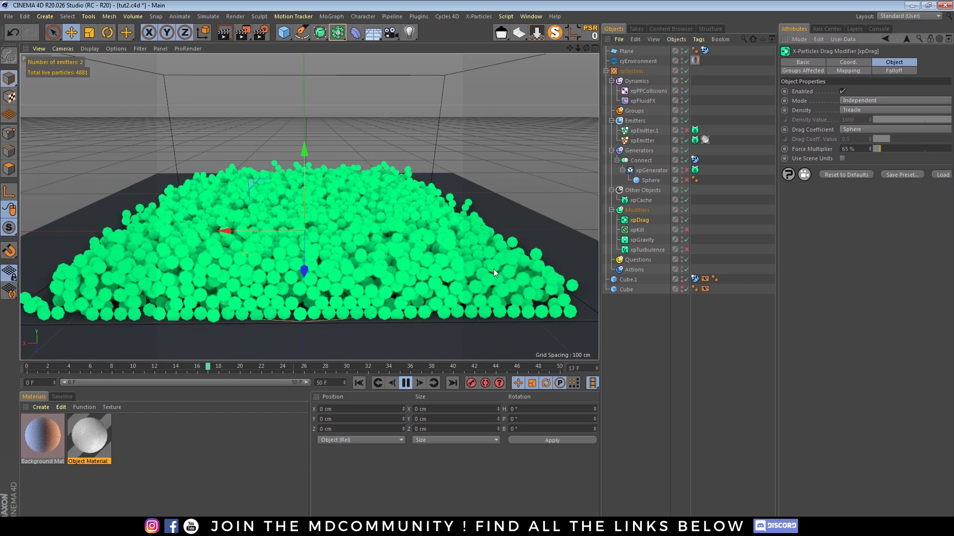
click(407, 383)
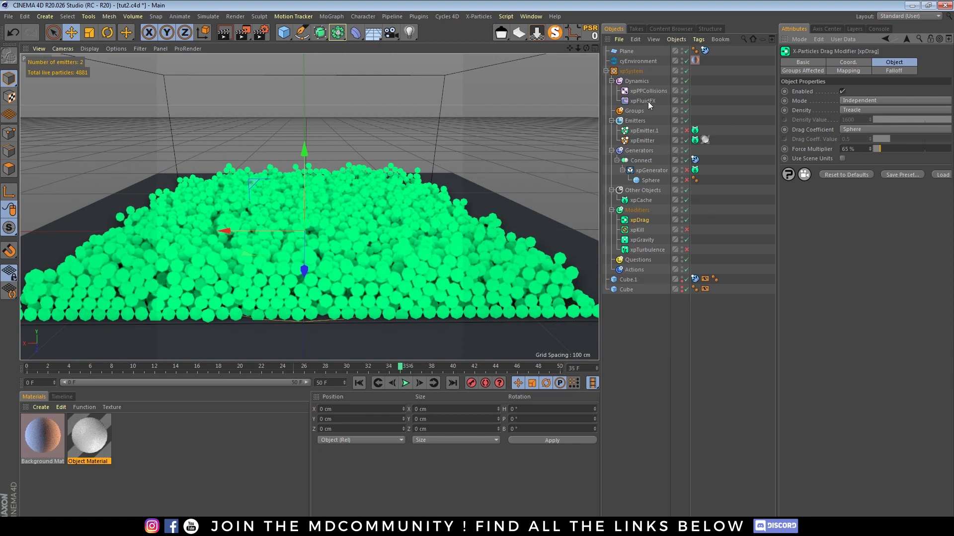
Store the settled bed as xpEmitter's initial state and replay from frame 0.
click(644, 140)
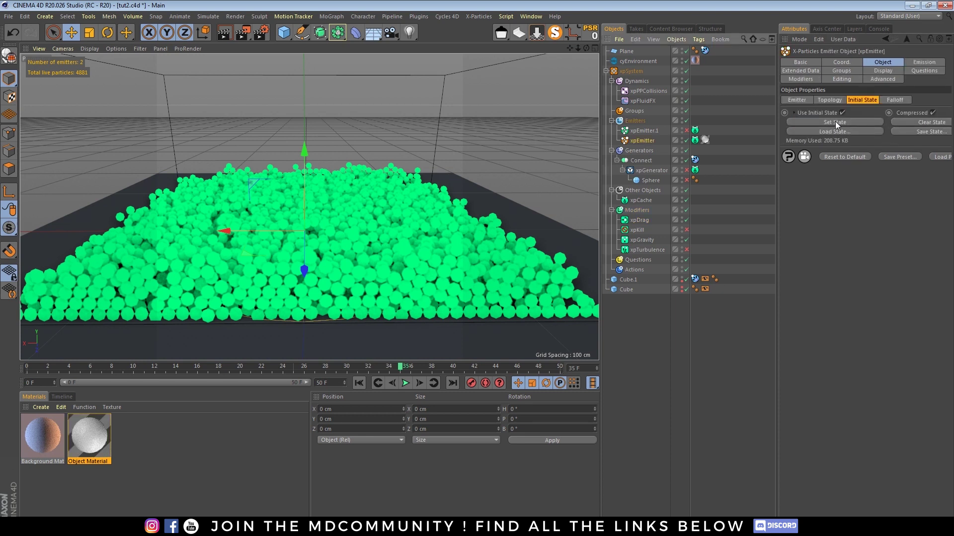
click(835, 122)
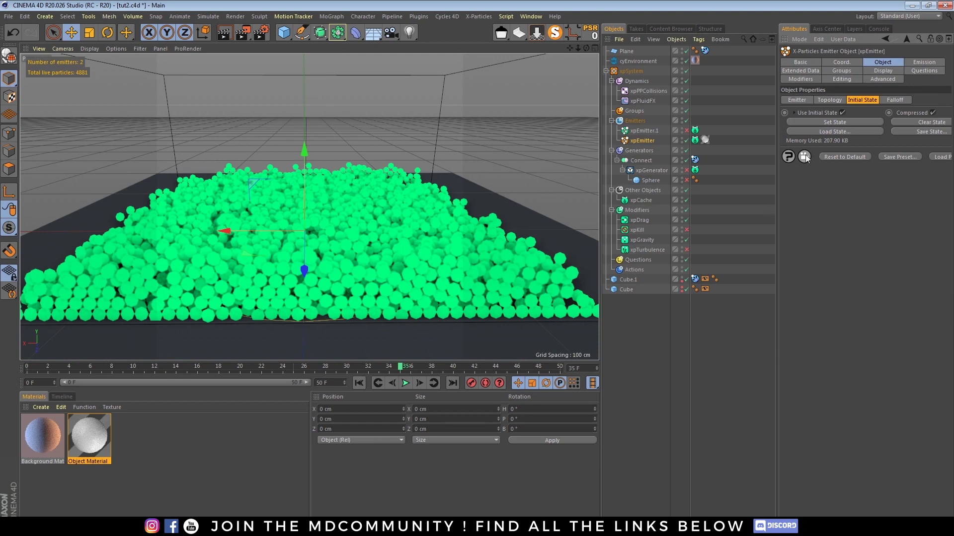
click(359, 383)
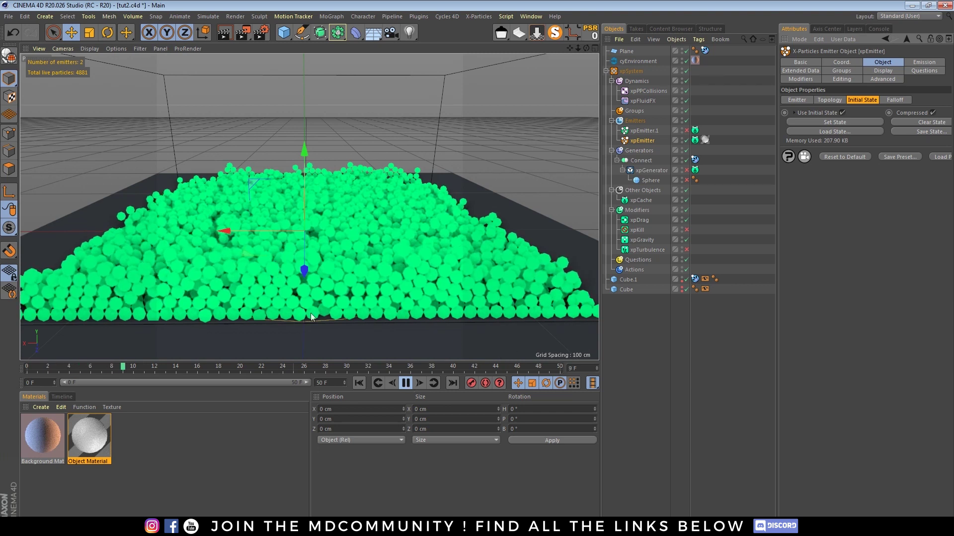
click(639, 218)
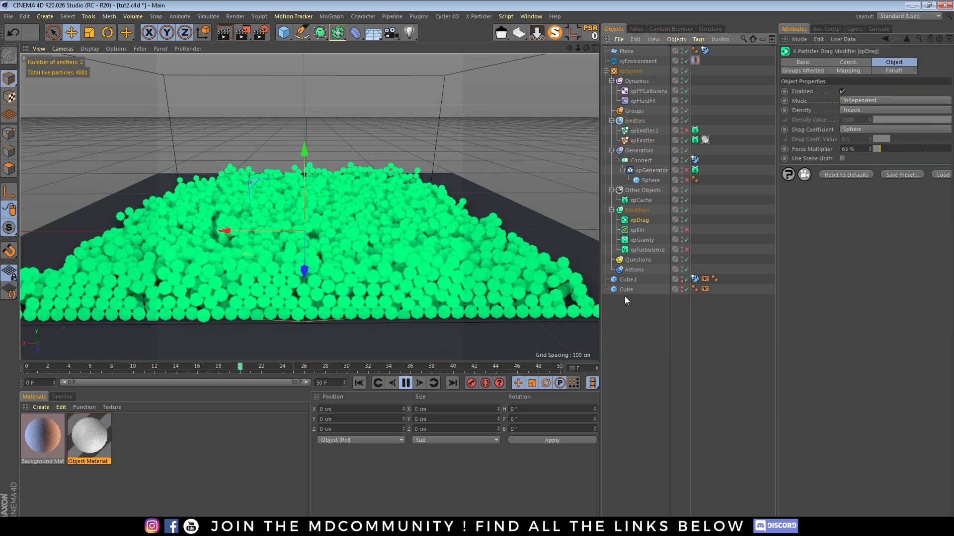
Raise xpDrag's Force Multiplier to 238%, pause at frame 28, and toggle xpKill to show its volume.
drag(898, 149, 917, 149)
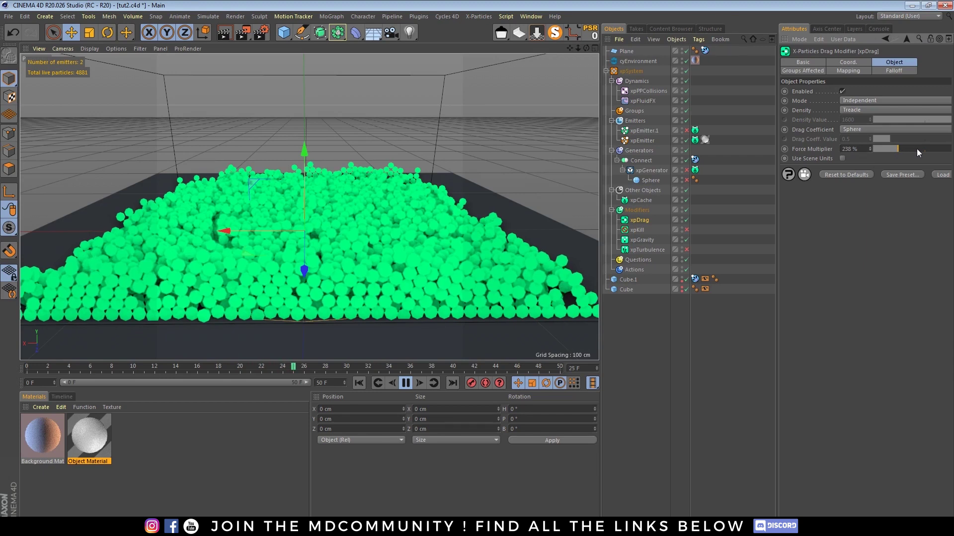
click(409, 381)
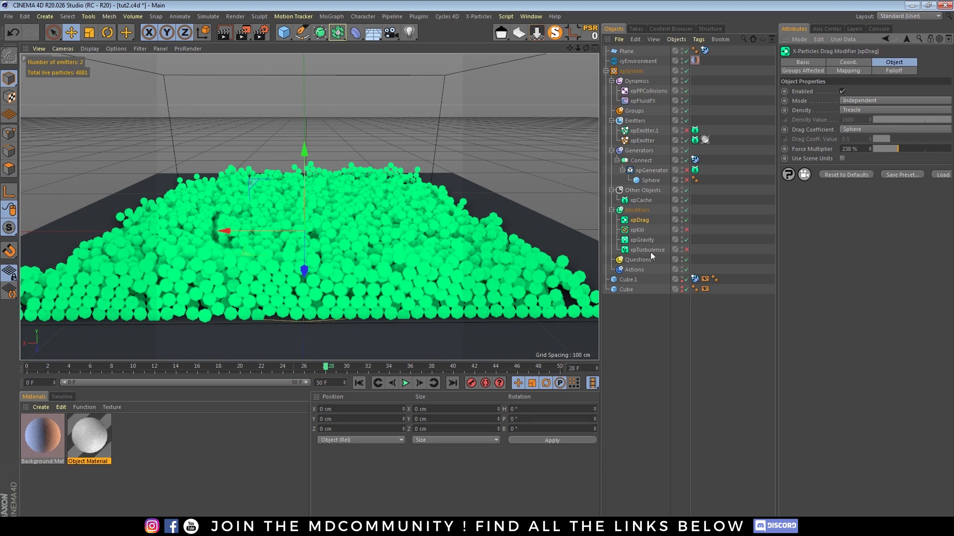
click(686, 230)
click(686, 230)
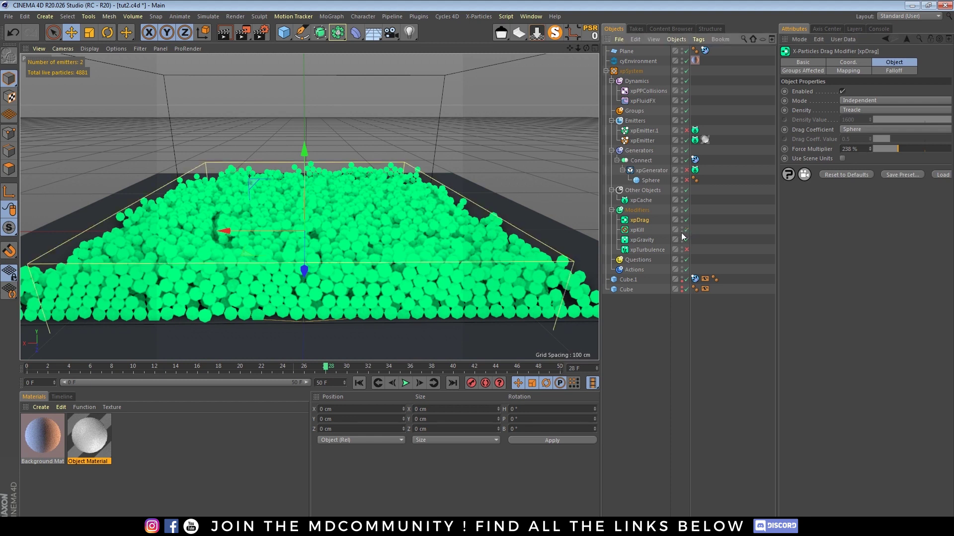
drag(586, 47, 419, 195)
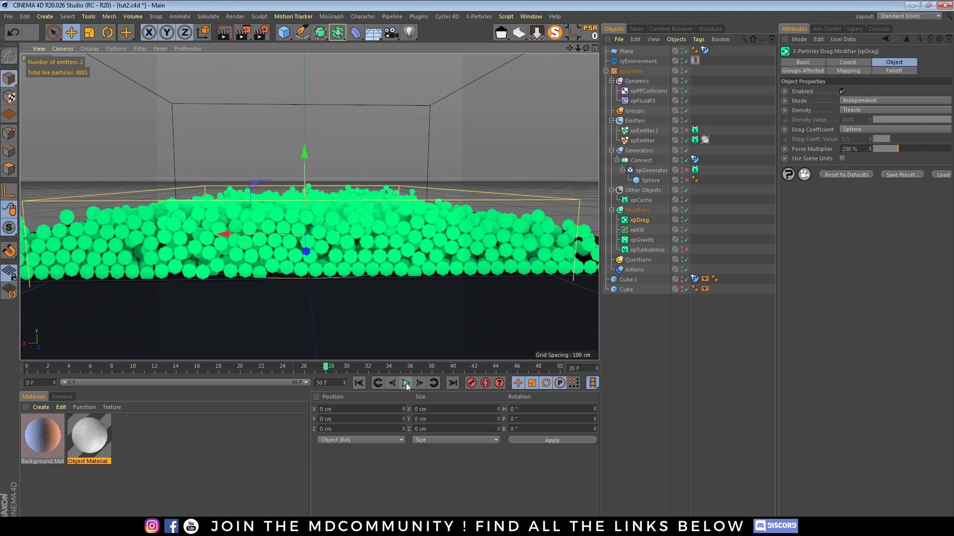
Pause at frame 14, disable xpKill, and store the 4,174-particle bed as xpEmitter's initial state.
click(646, 140)
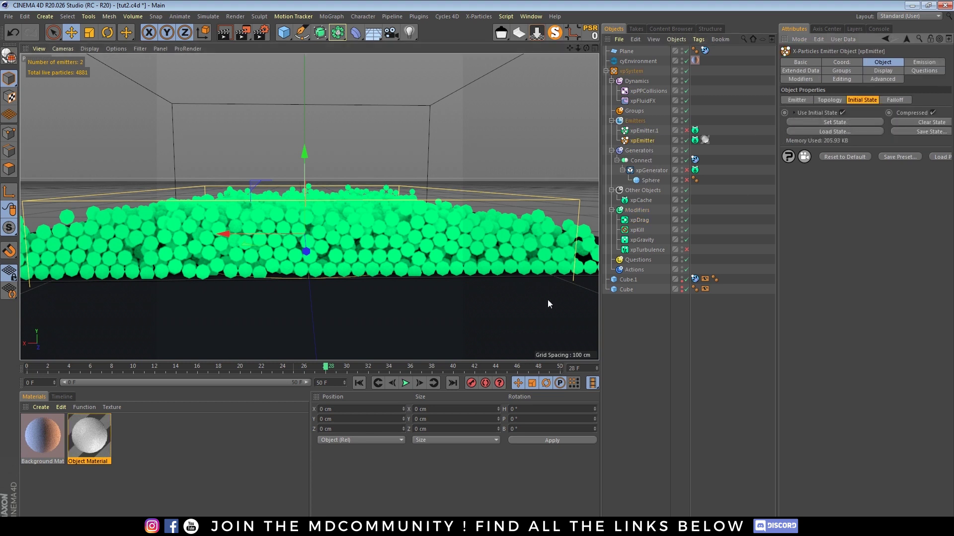
click(360, 382)
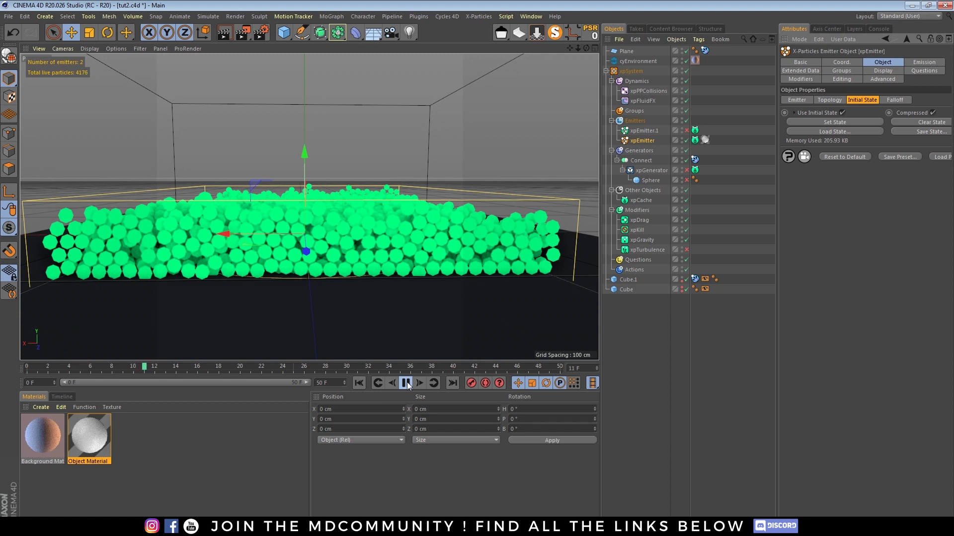
click(406, 383)
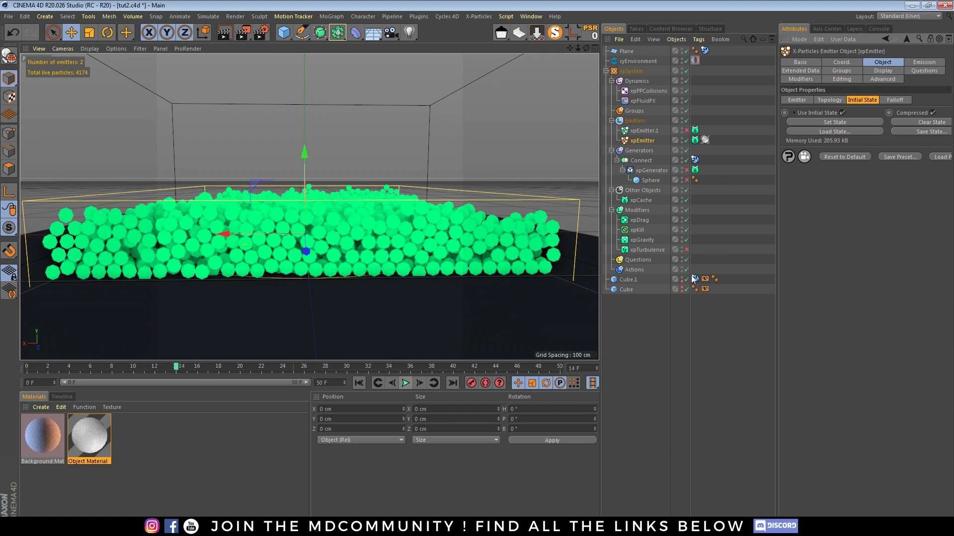
click(687, 229)
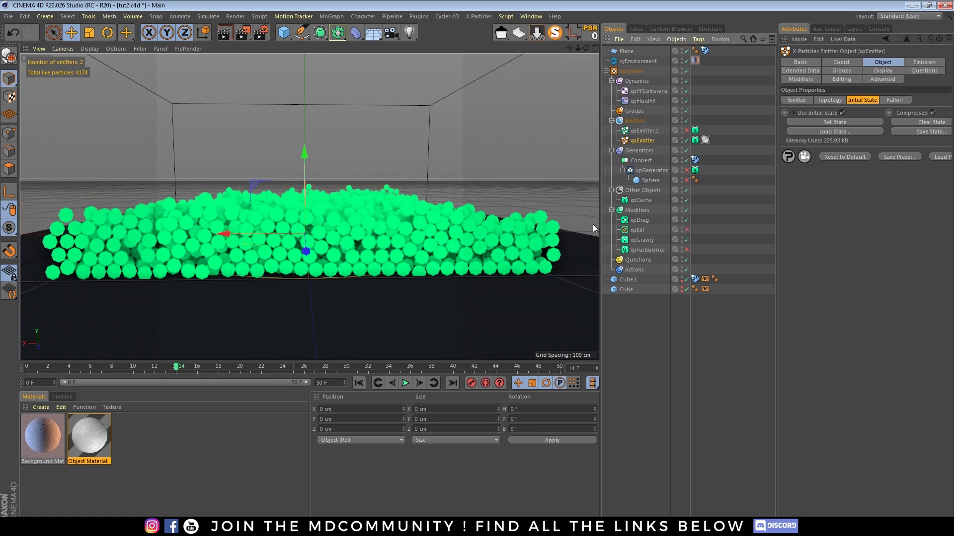
mouse_move(588, 45)
mouse_down()
mouse_move(588, 79)
mouse_move(589, 59)
mouse_up()
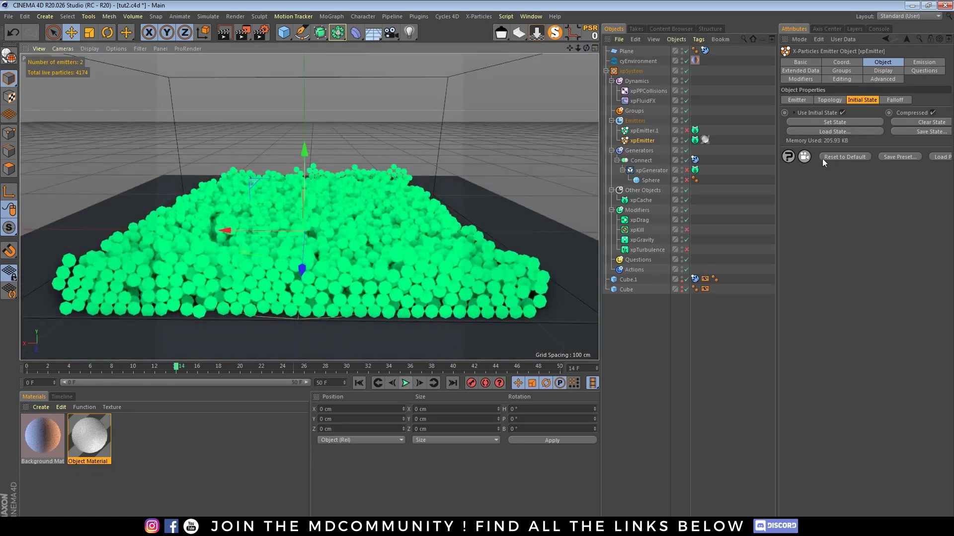
click(841, 122)
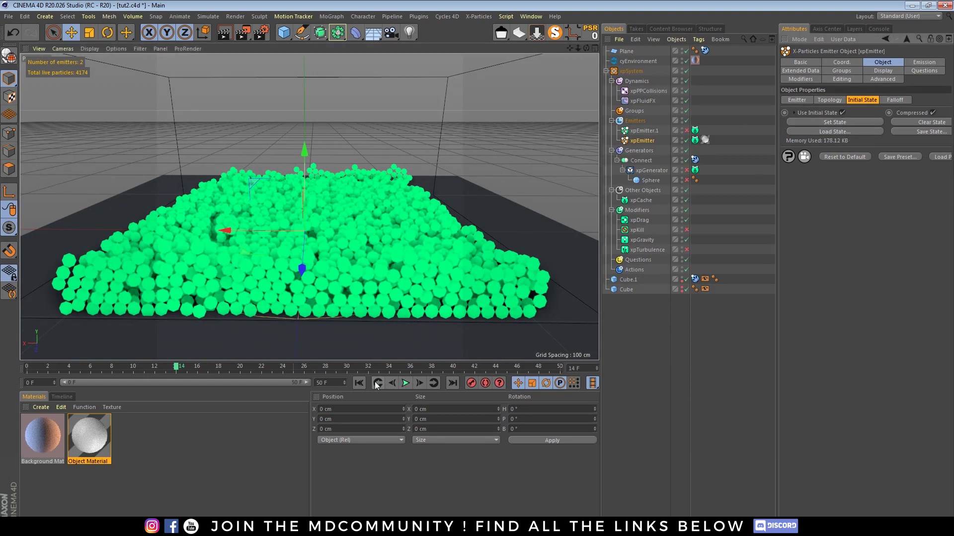
Set xpDrag's Force Multiplier to 156% and re-enable xpEmitter.1 for the large spheres.
click(639, 222)
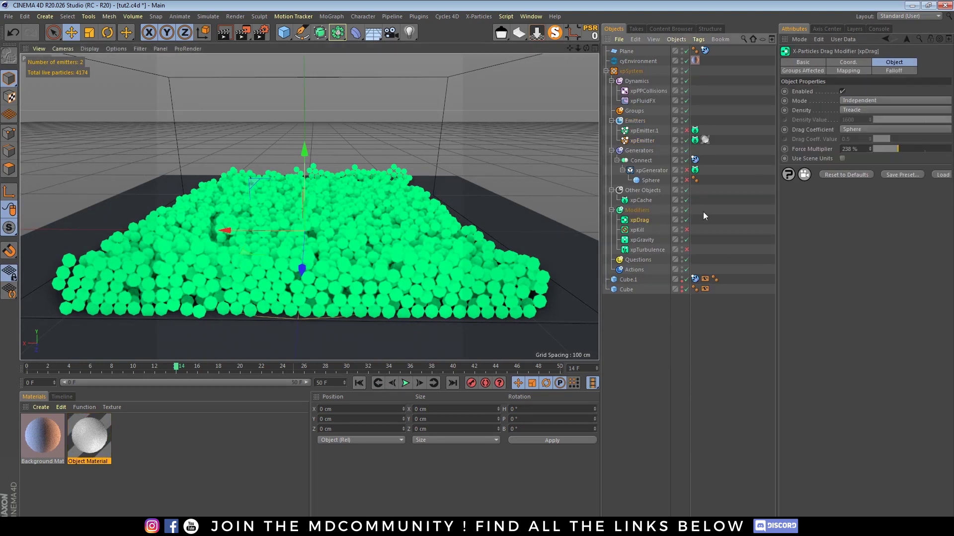
click(886, 150)
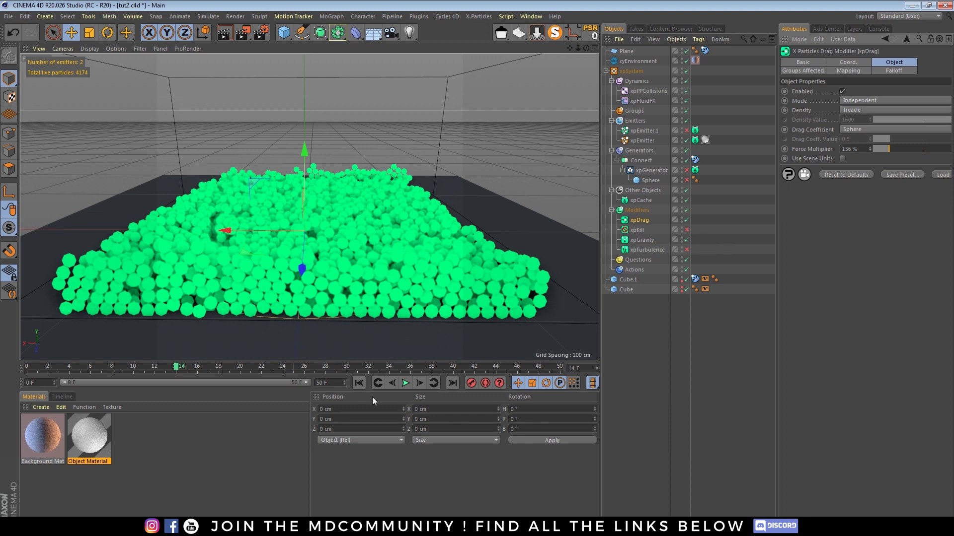
click(686, 131)
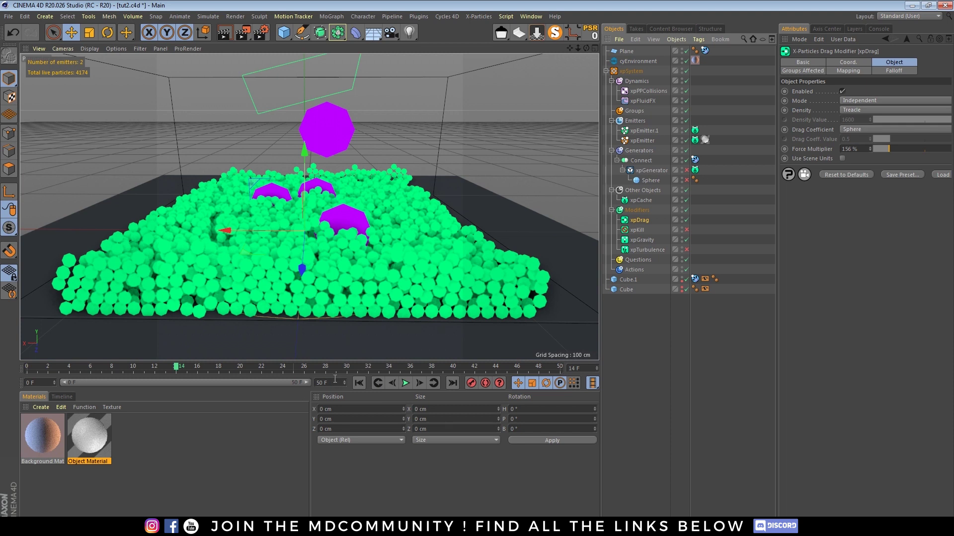
Replay to frame 22 so two dark spheres sink into the green bed, viewed from higher.
click(359, 383)
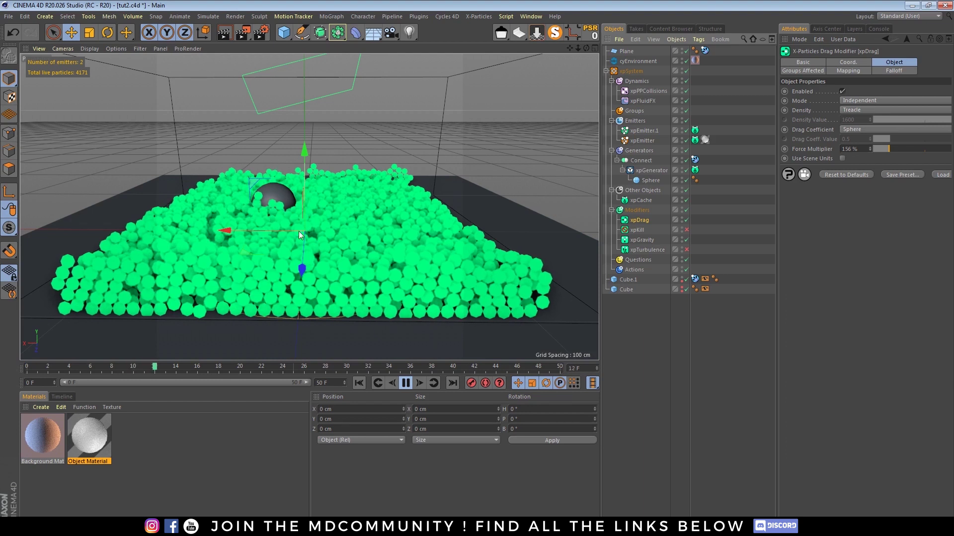
click(406, 387)
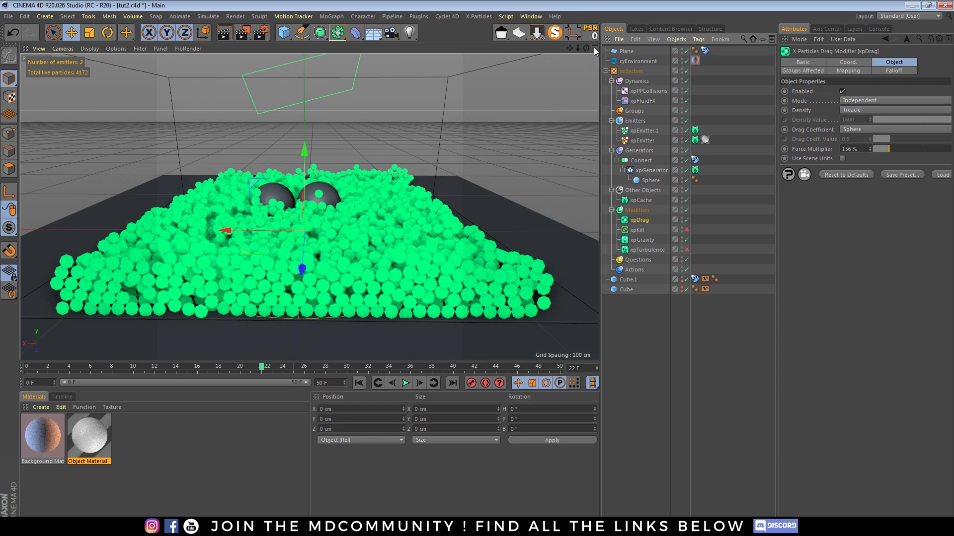
drag(585, 48, 342, 269)
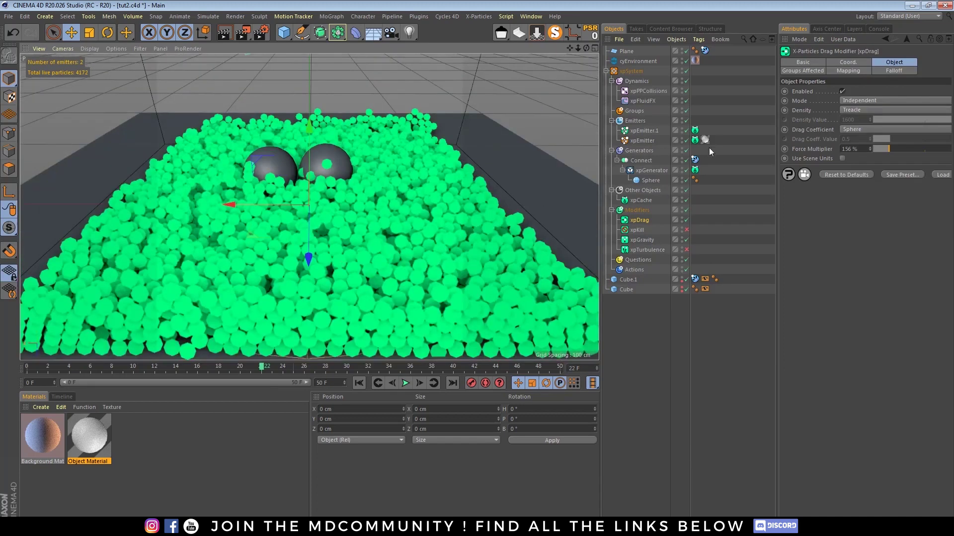
Show xpEmitter's Emission settings, zoom toward the particles, then switch to the browser's Instagram profile.
click(650, 141)
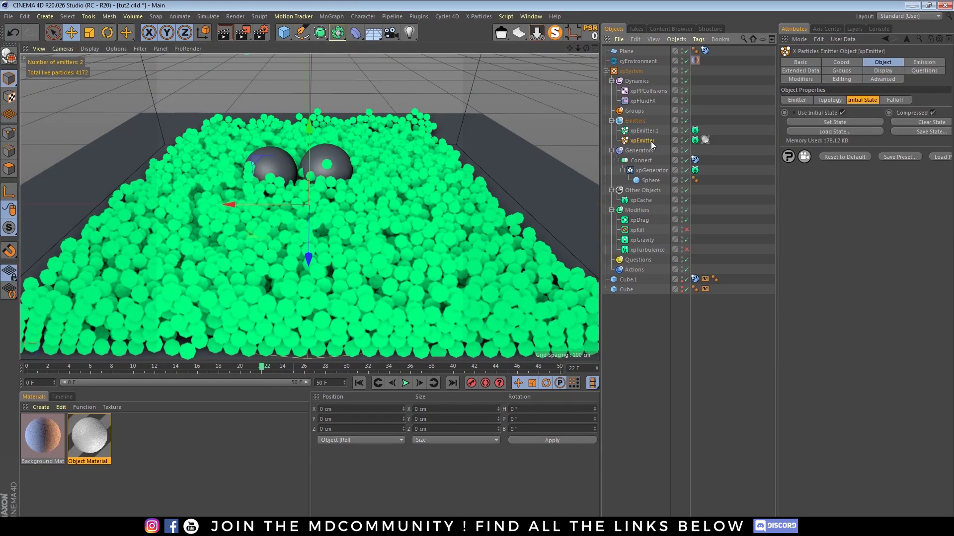
click(926, 63)
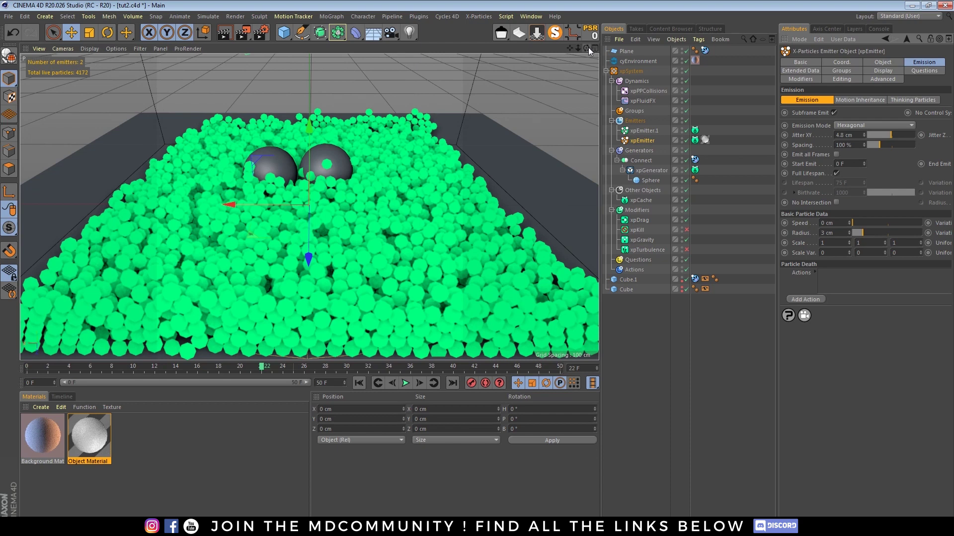
drag(579, 48, 571, 53)
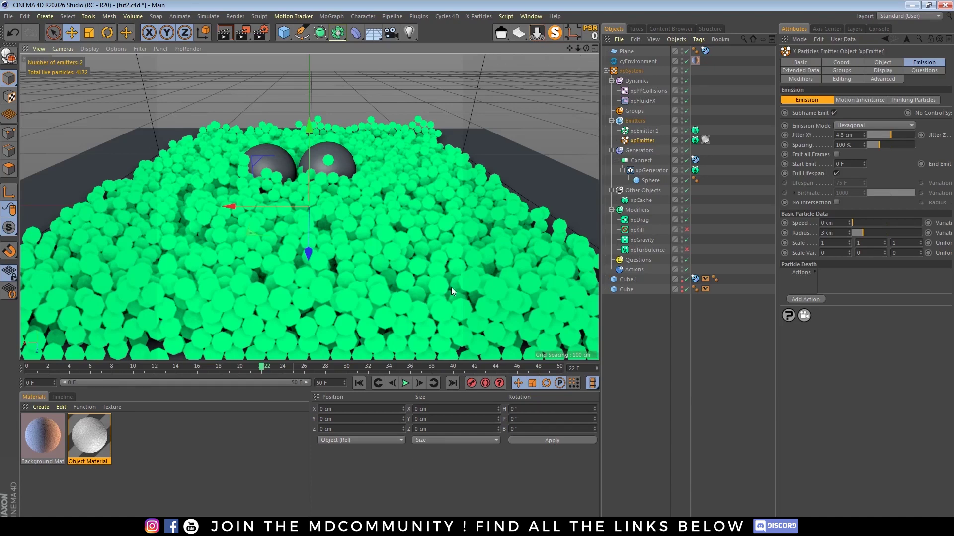
key(alt+Tab)
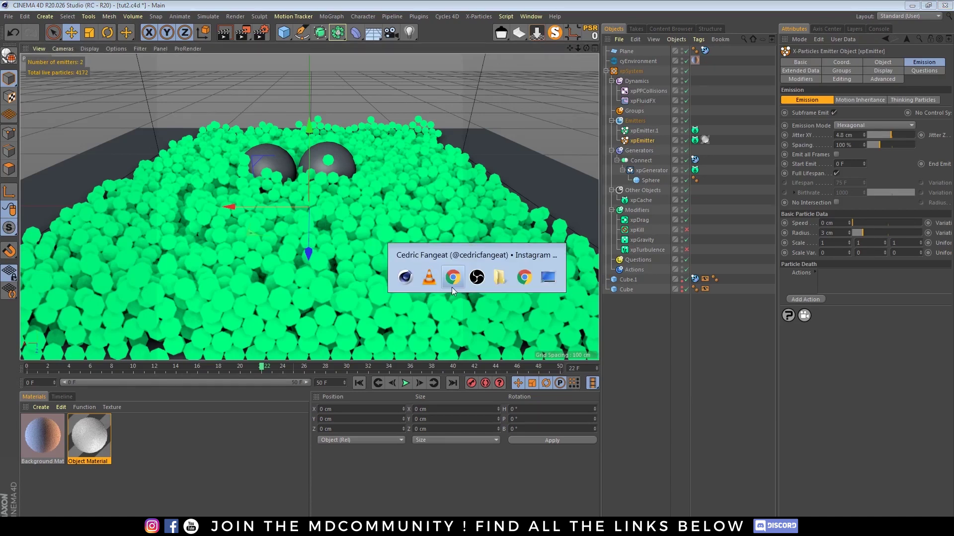
click(451, 287)
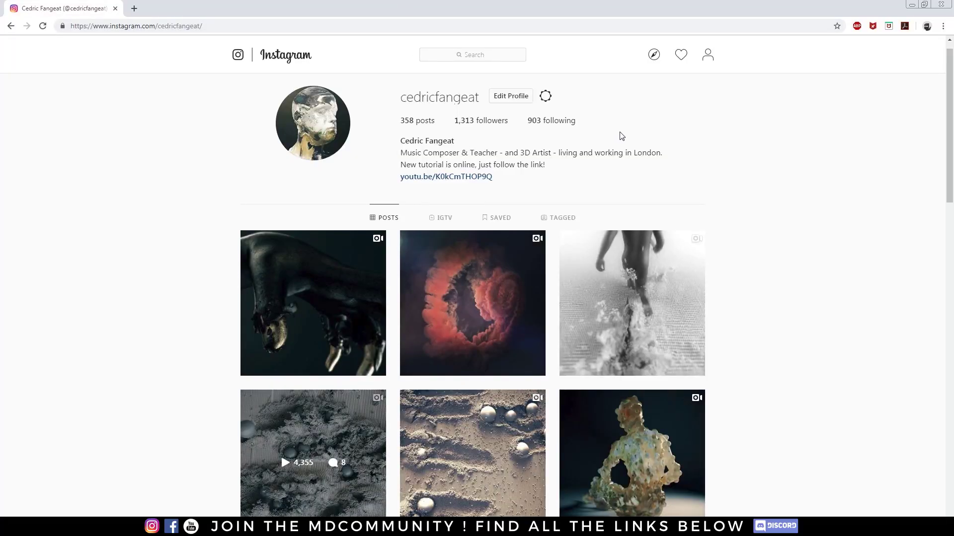